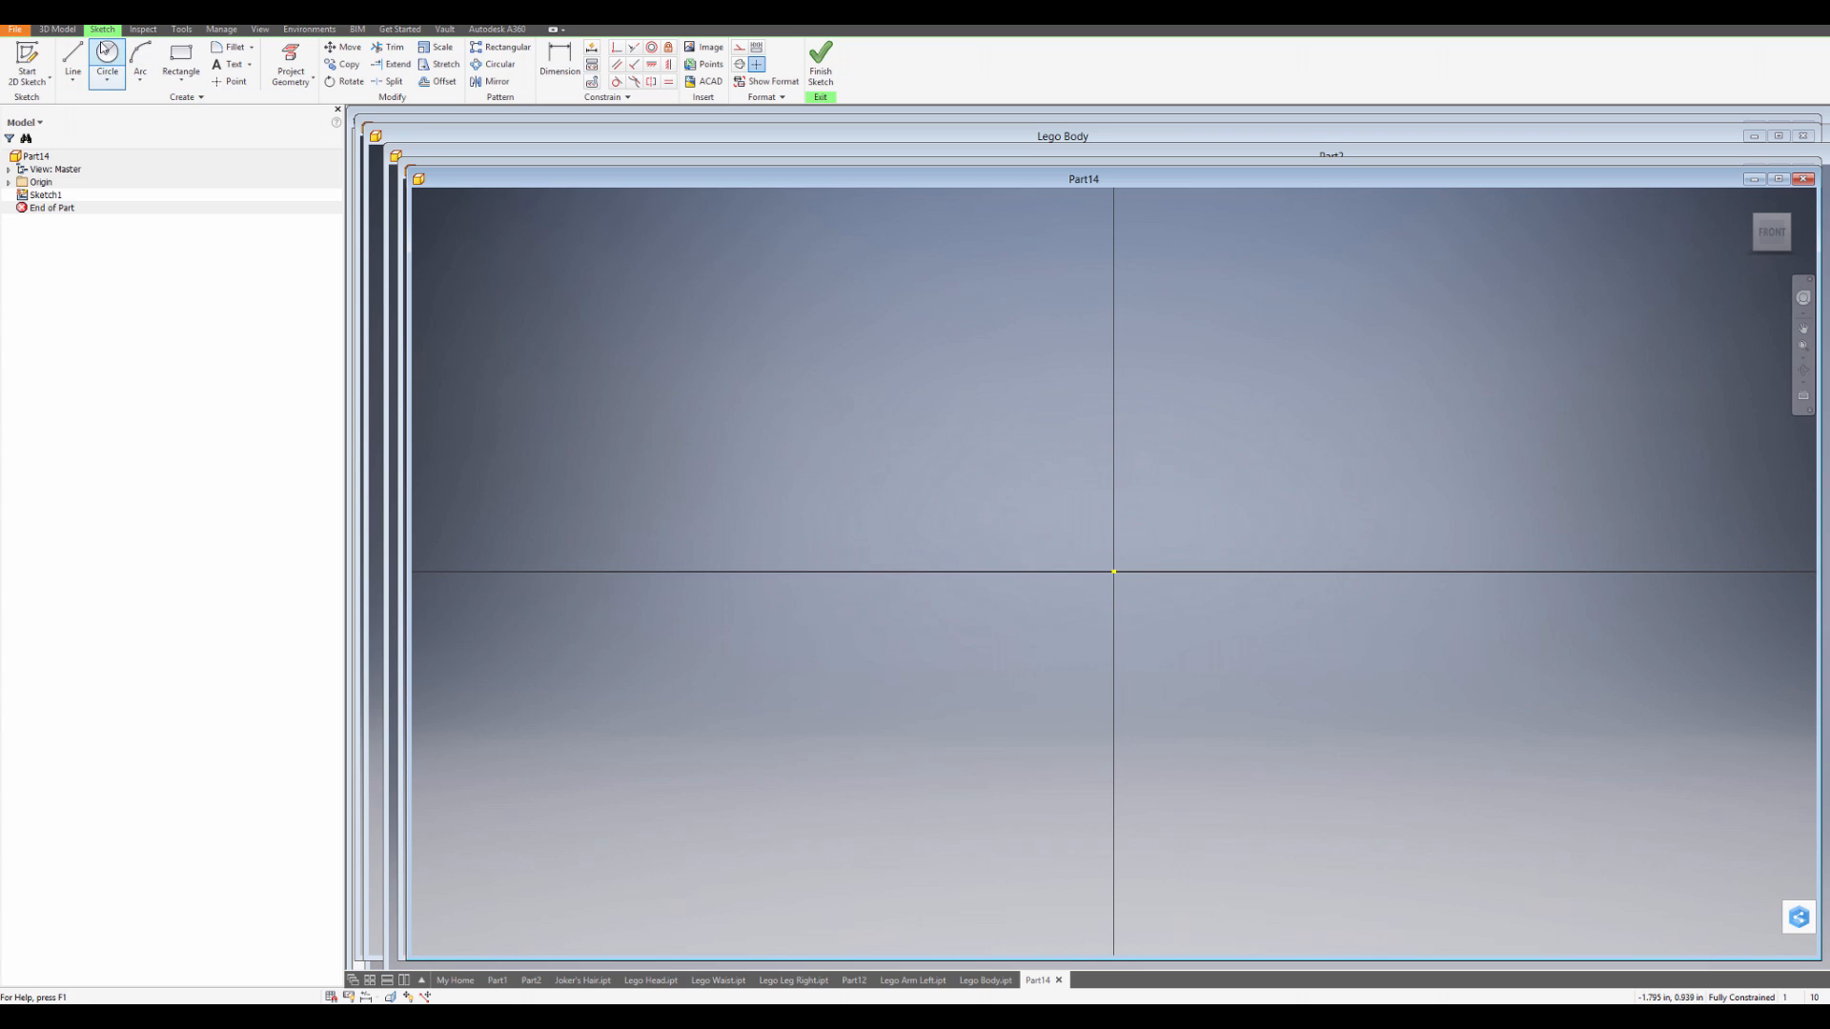
Draw a 0.9 in diameter circle centred on the origin and finish the sketch.
{"action": "left_click", "coordinate": [107, 59]}
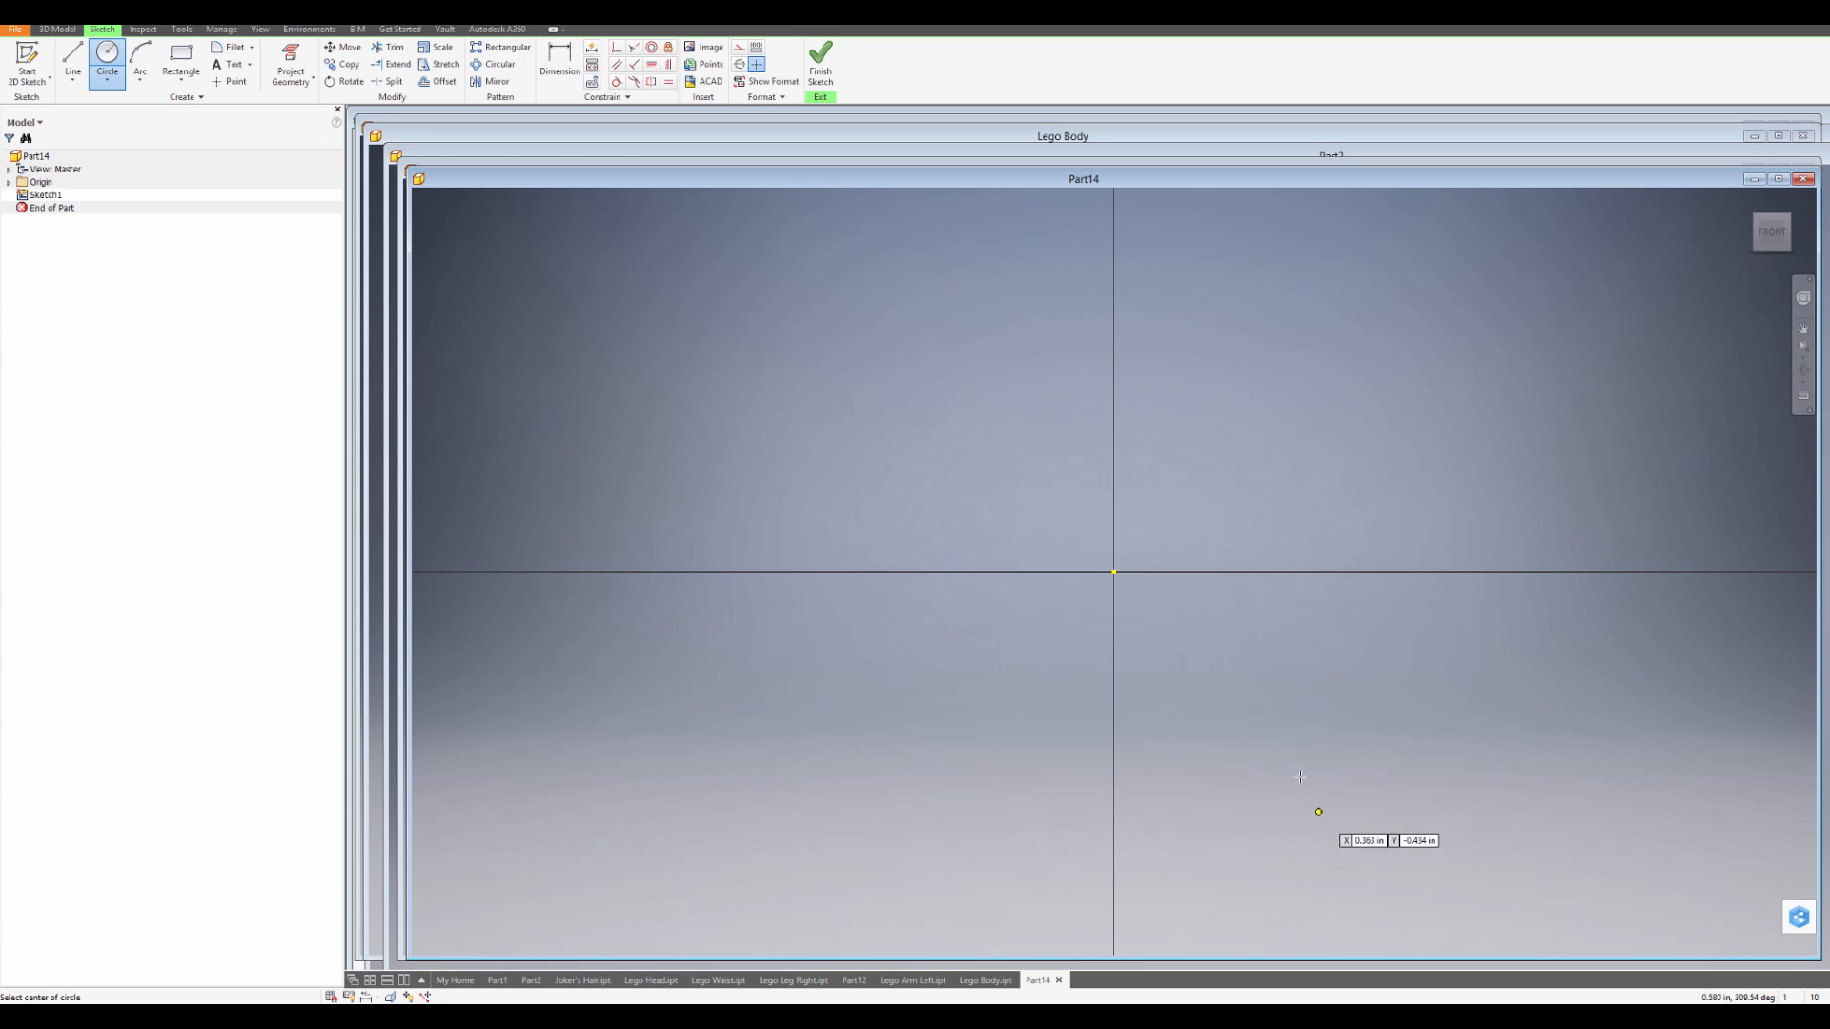
{"action": "left_click", "coordinate": [1113, 571]}
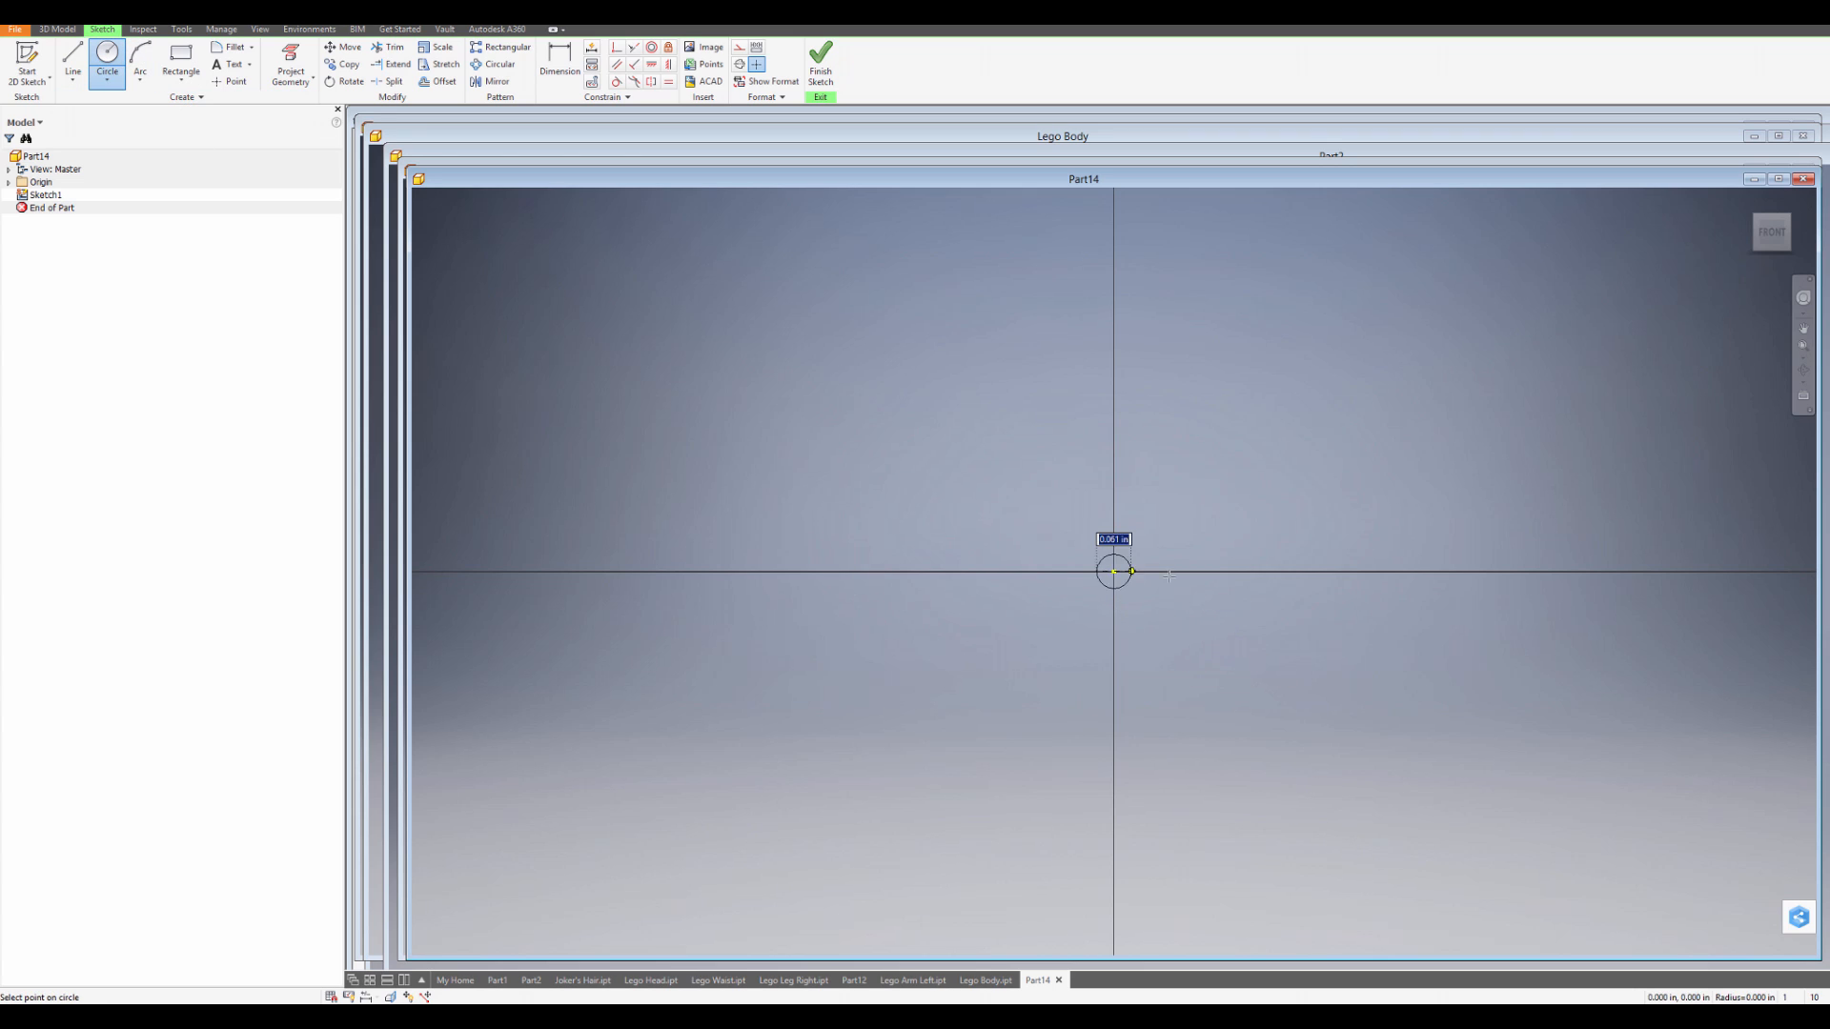
{"action": "type", "text": ".9"}
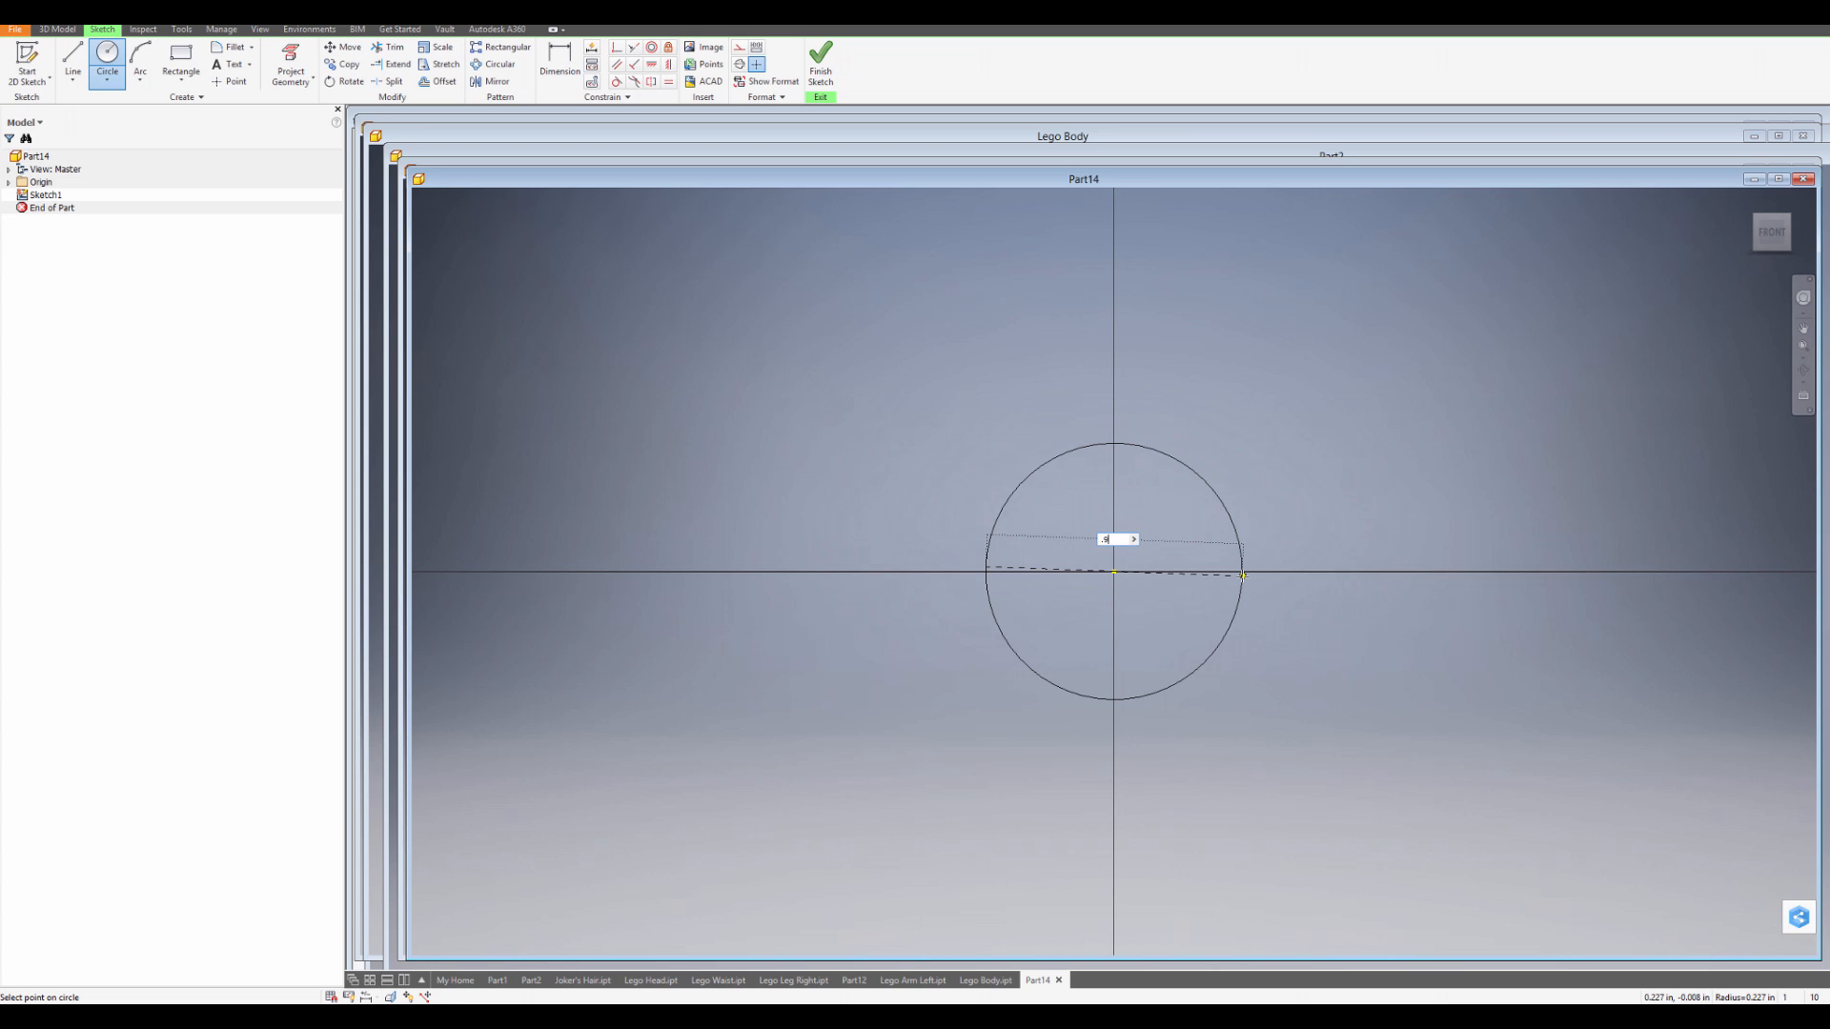
{"action": "key", "text": "Return"}
{"action": "left_click", "coordinate": [819, 79]}
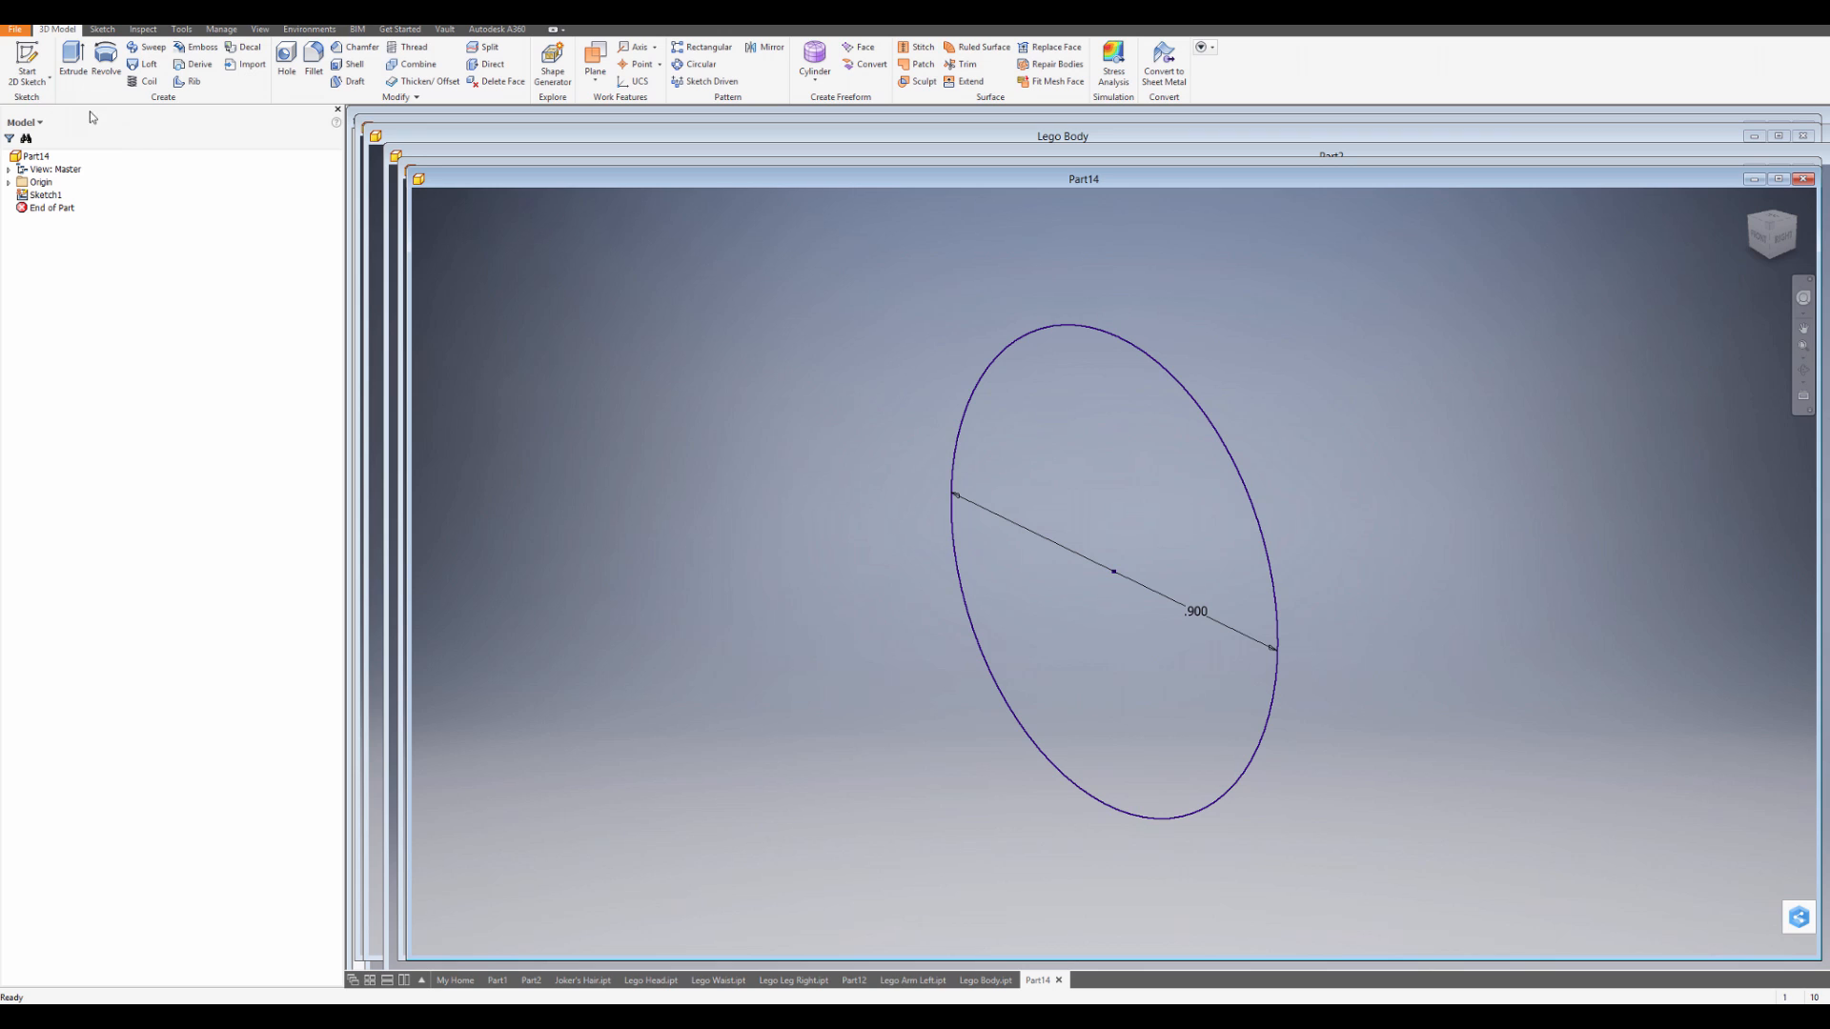
Extrude the circular profile 1.2 in into a solid cylinder.
{"action": "left_click", "coordinate": [73, 59]}
{"action": "scroll", "coordinate": [1073, 511], "scroll_direction": "down", "scroll_amount": 5}
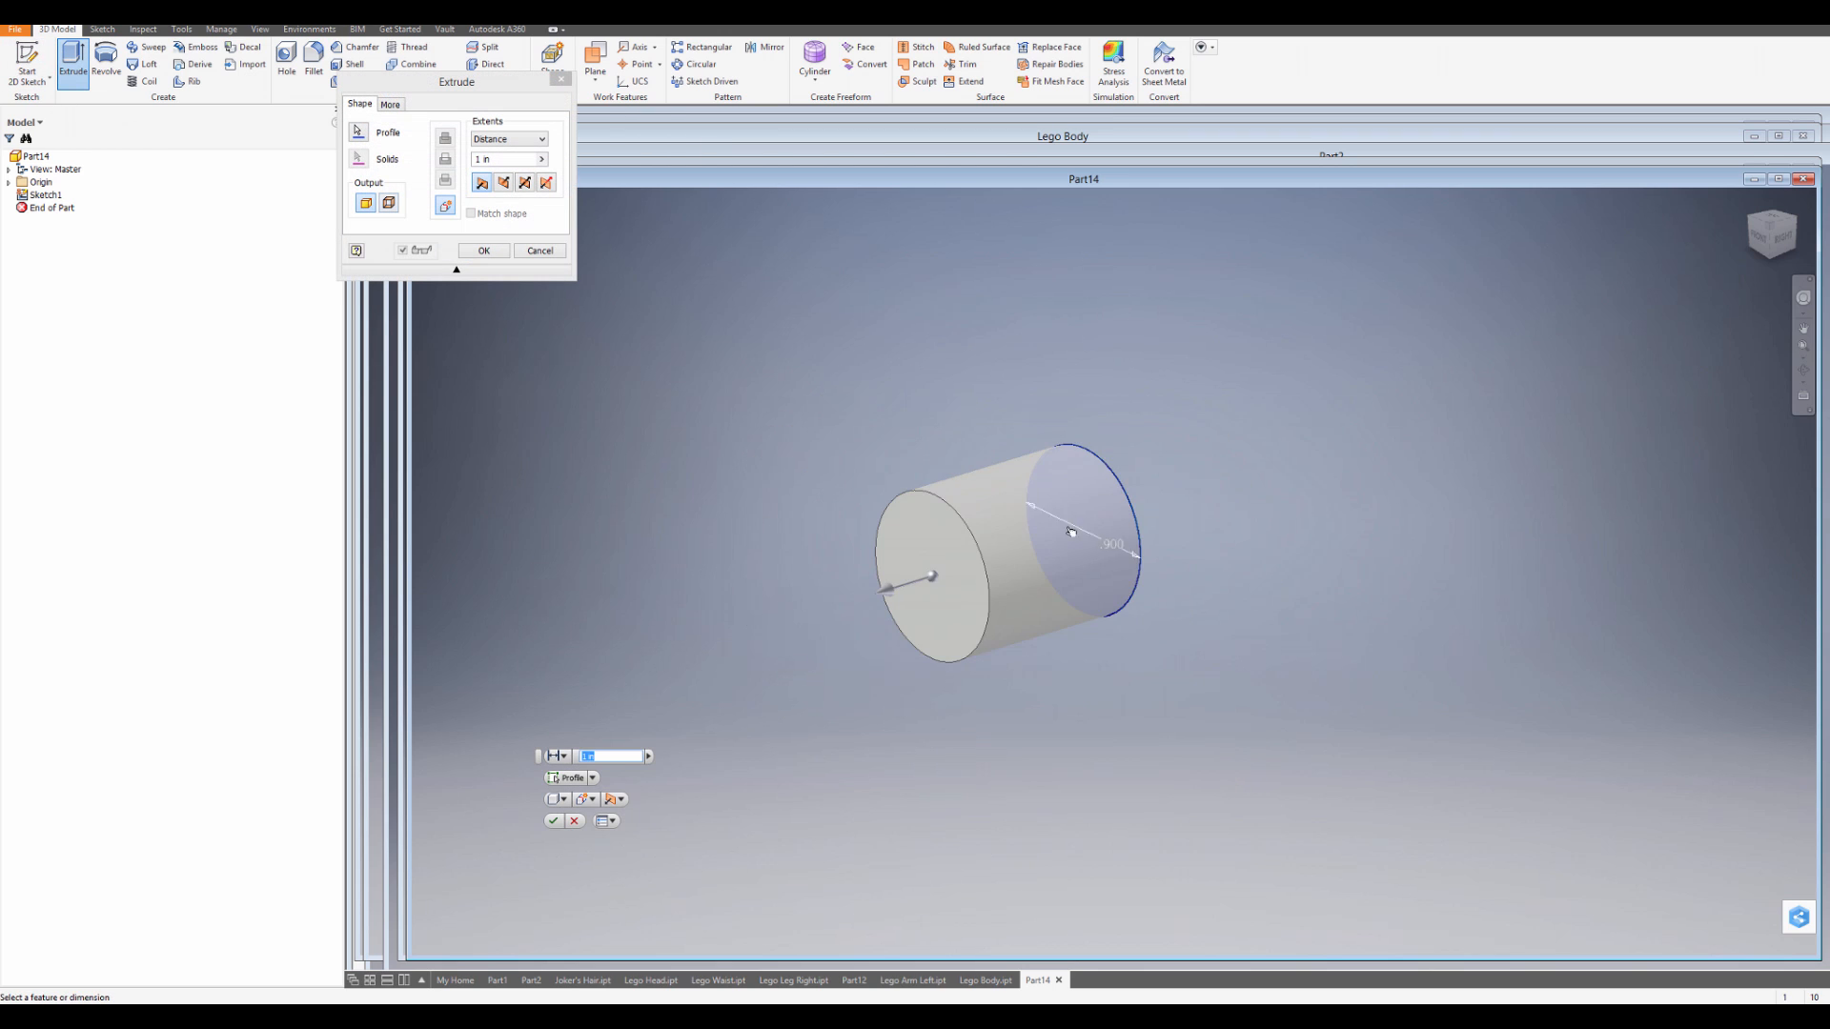
{"action": "left_click", "coordinate": [613, 760]}
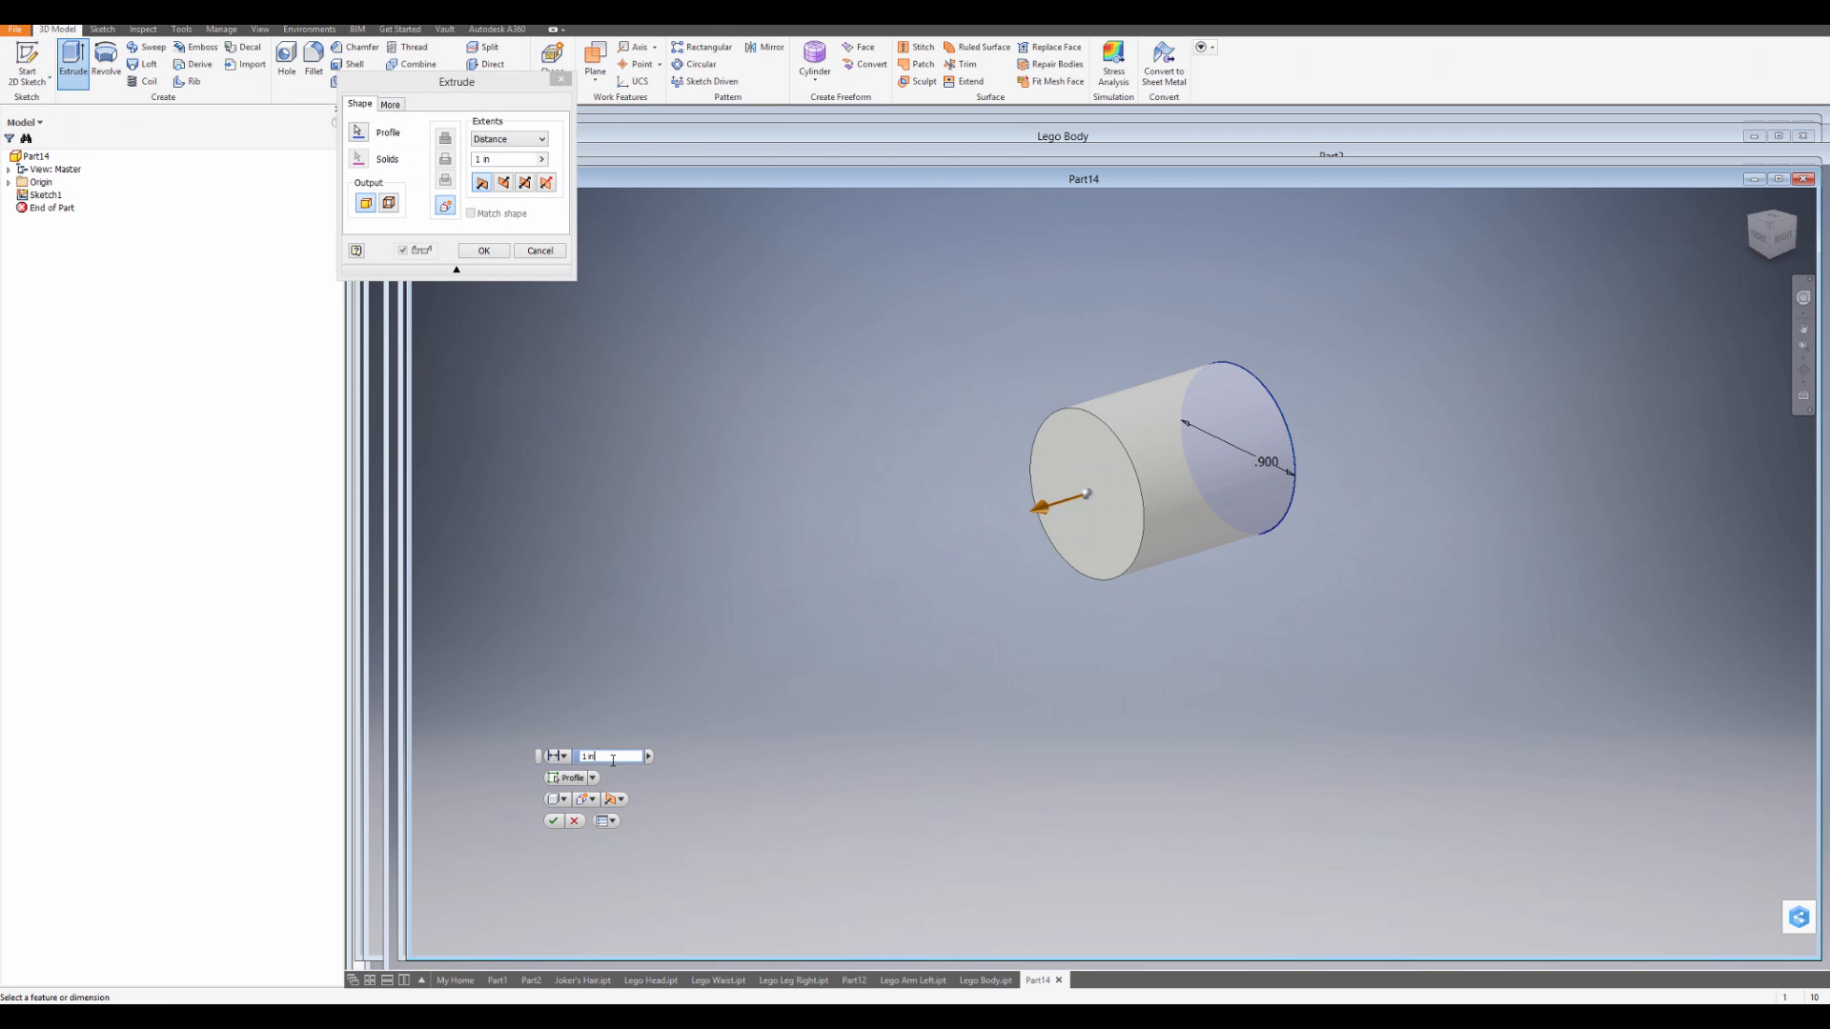
{"action": "key", "text": "BackSpace"}
{"action": "key", "text": "BackSpace"}
{"action": "key", "text": "BackSpace"}
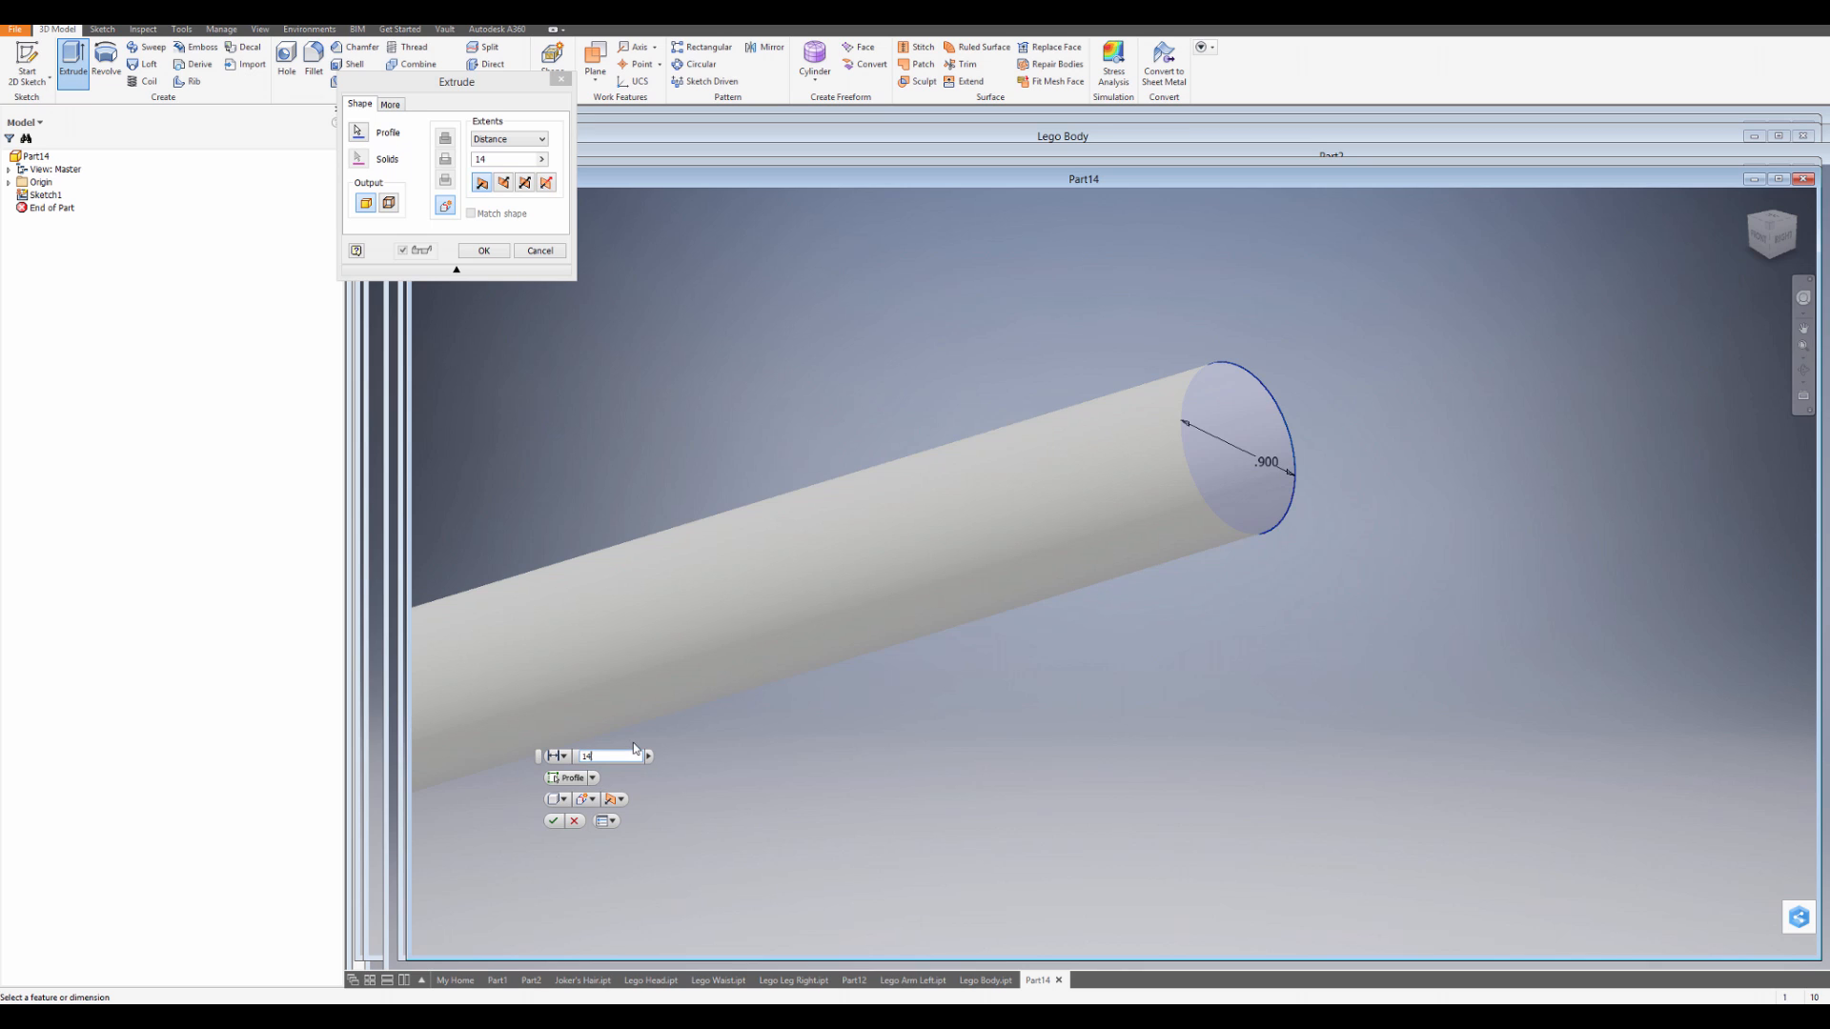
{"action": "key", "text": "BackSpace"}
{"action": "type", "text": "."}
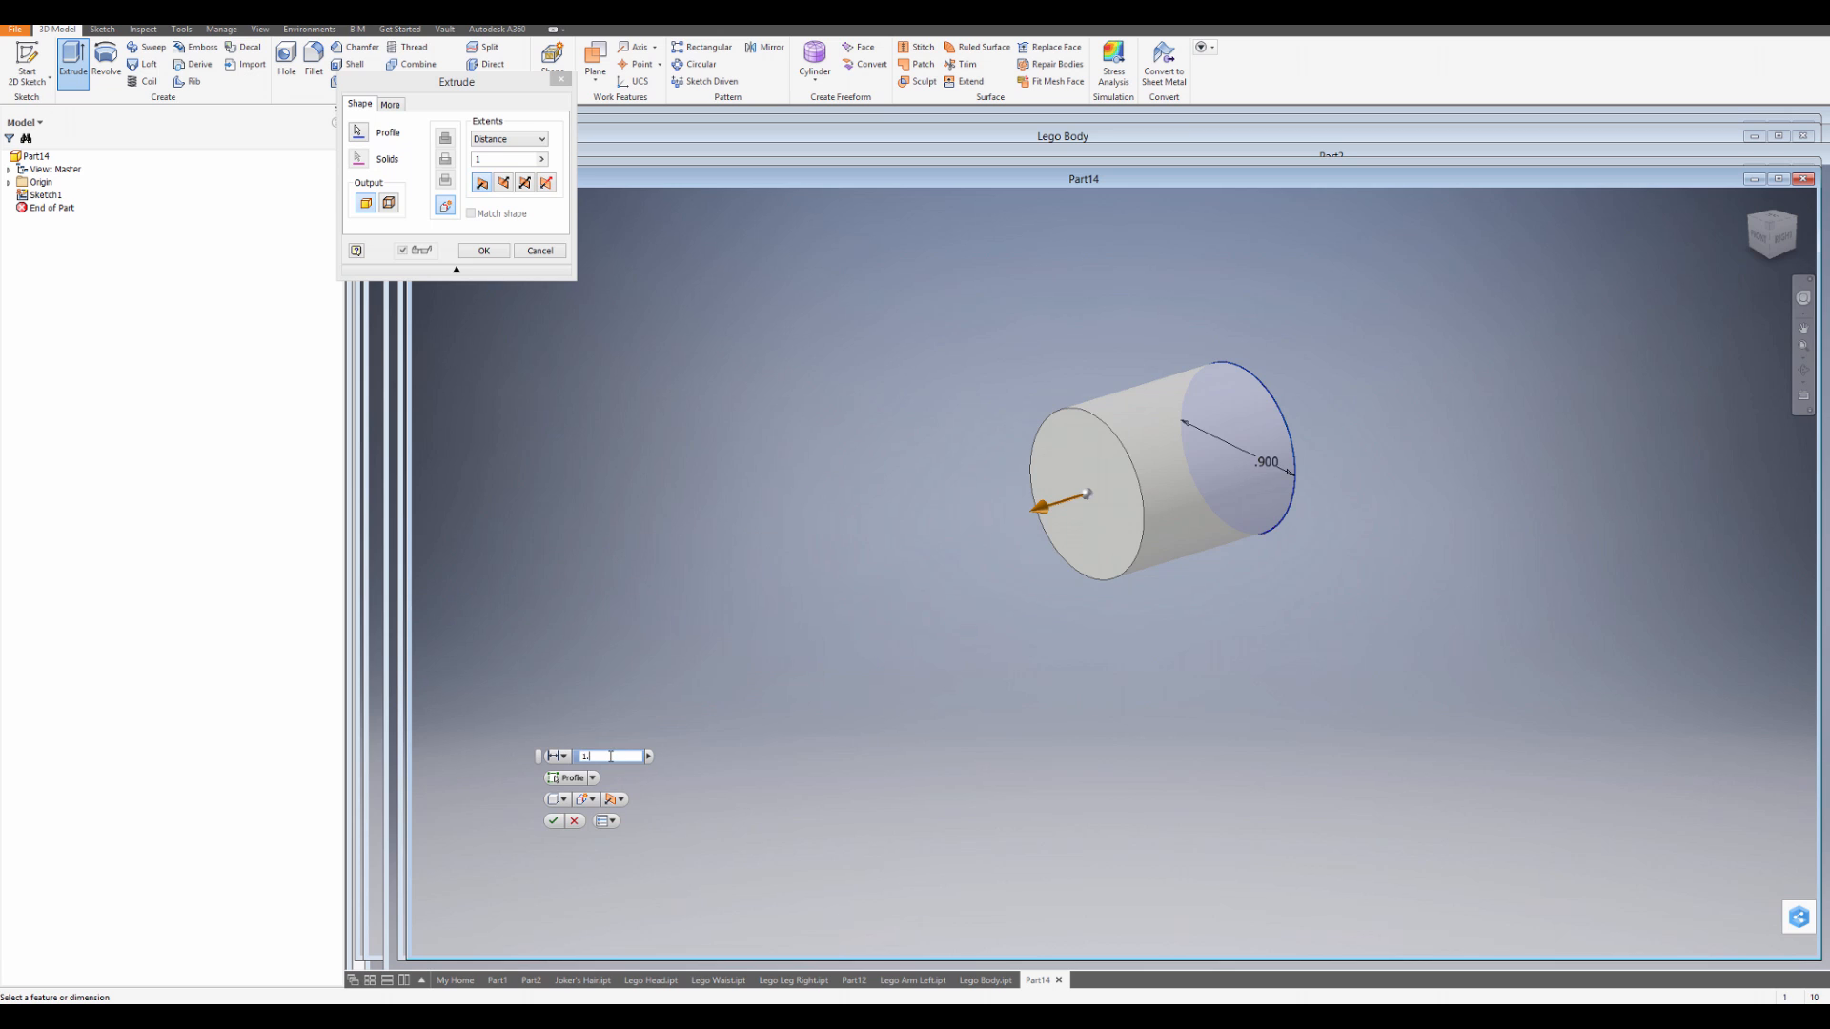
{"action": "type", "text": "4"}
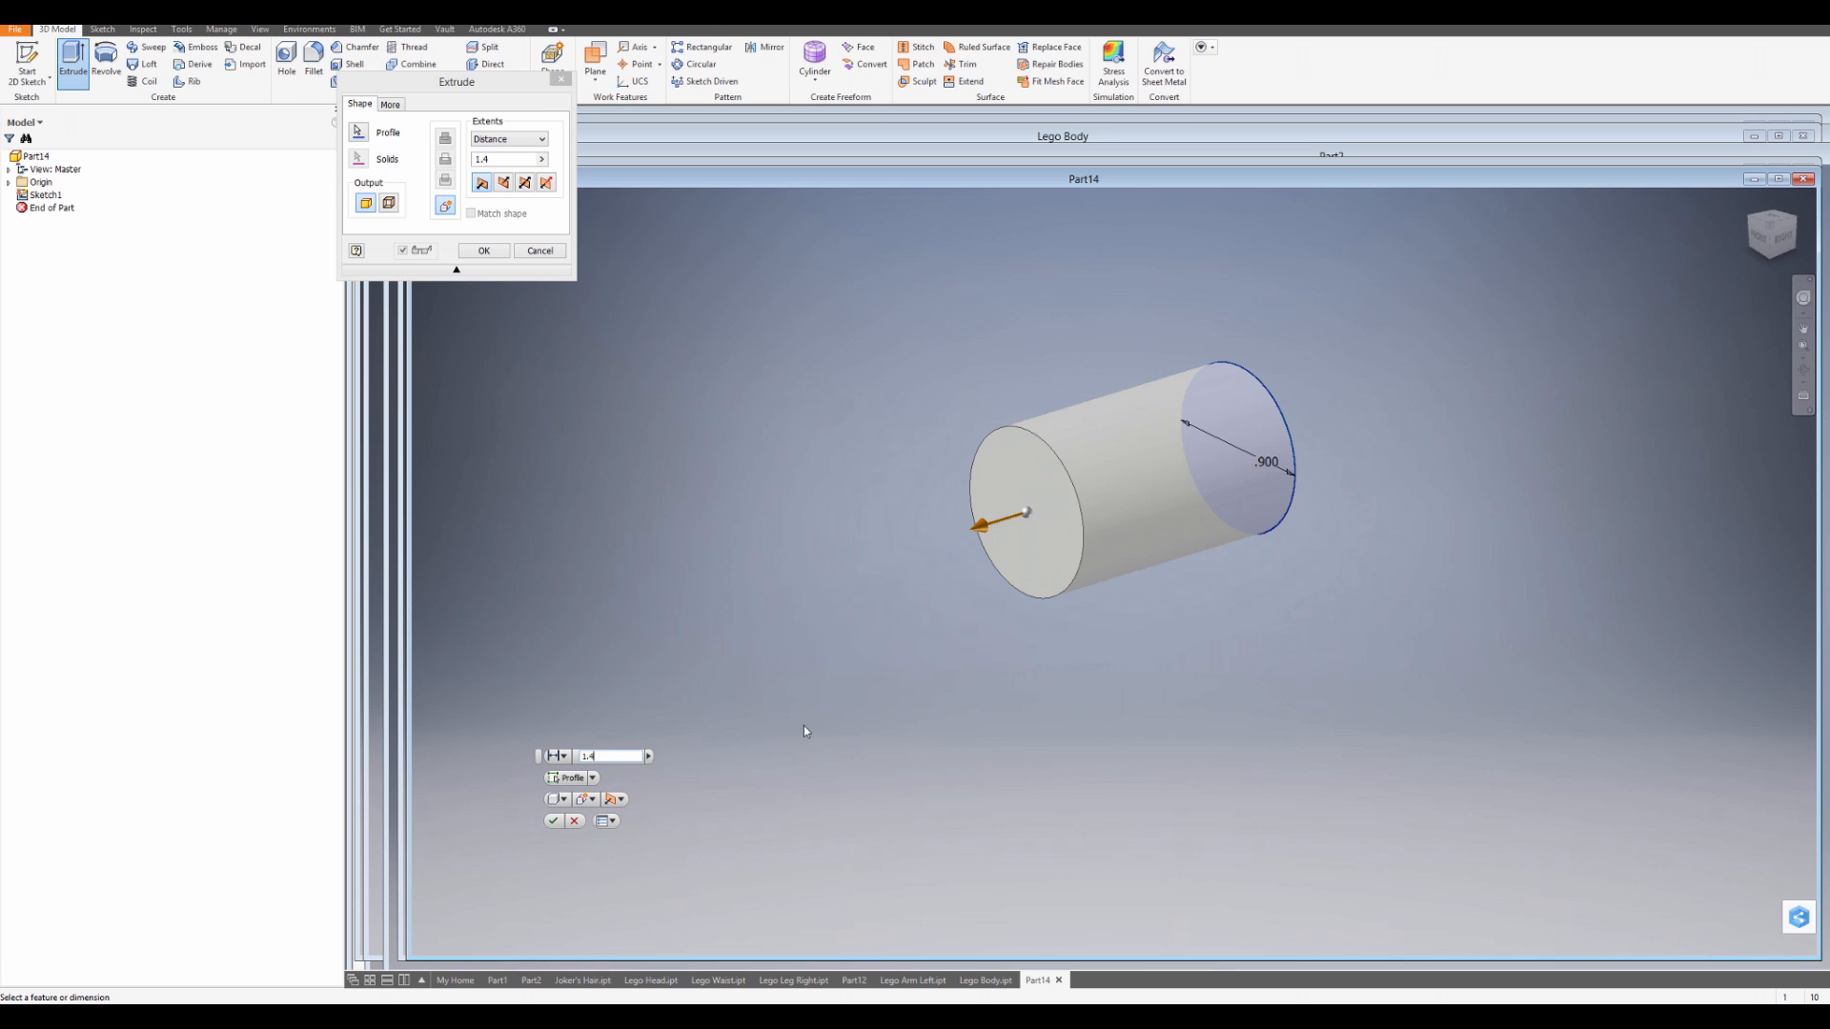
{"action": "middle_click_drag", "start_coordinate": [1105, 696], "coordinate": [1001, 762], "text": "shift"}
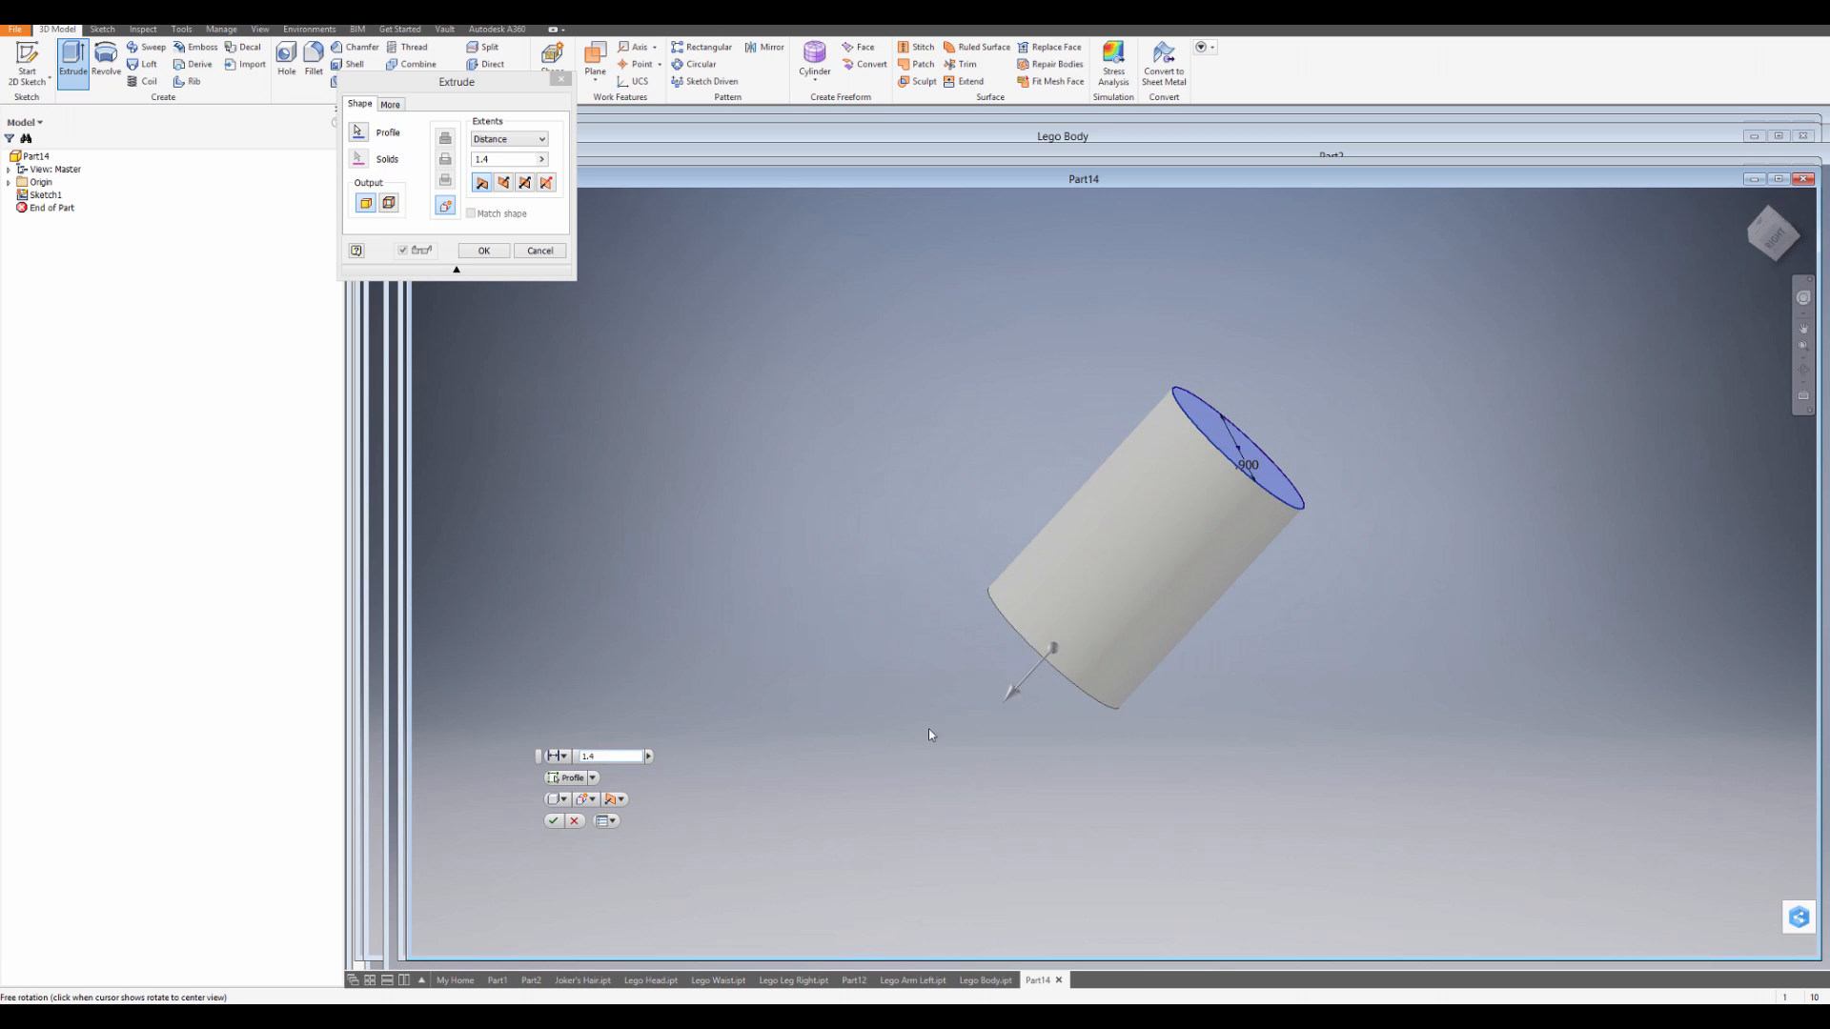
{"action": "type", "text": "2"}
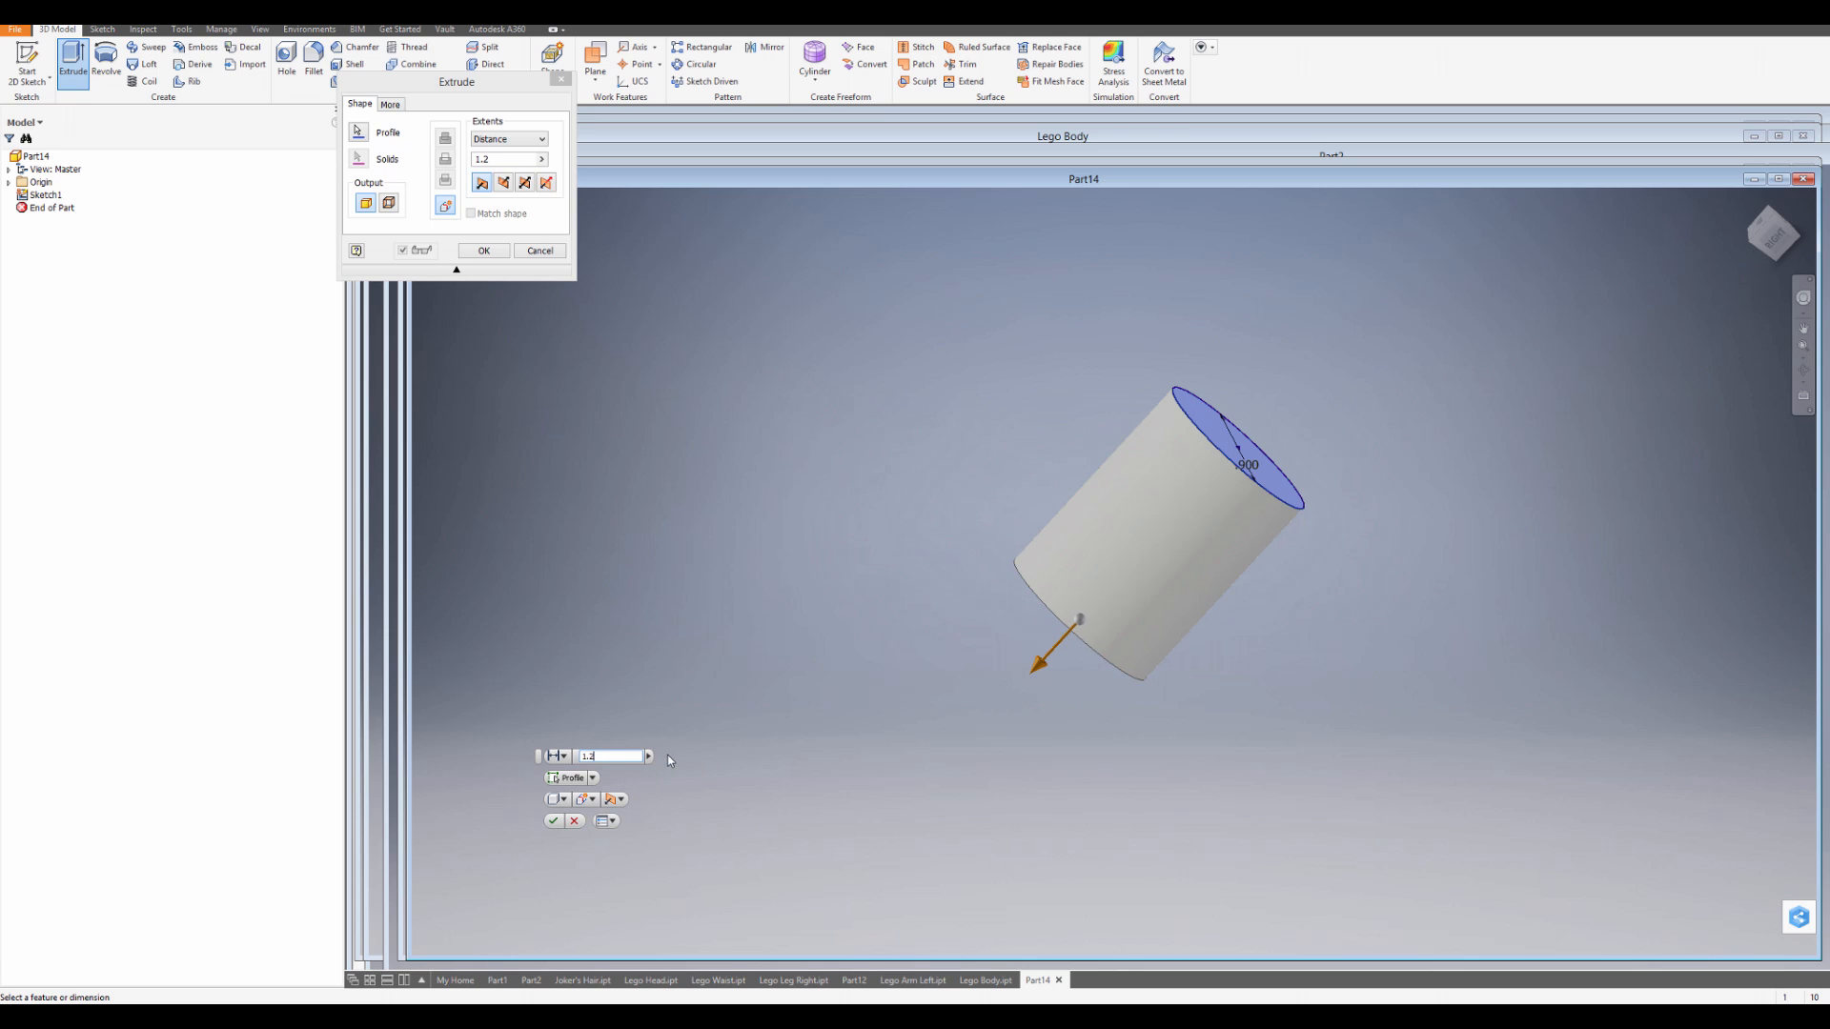
{"action": "middle_click_drag", "start_coordinate": [1077, 752], "coordinate": [1004, 690], "text": "shift"}
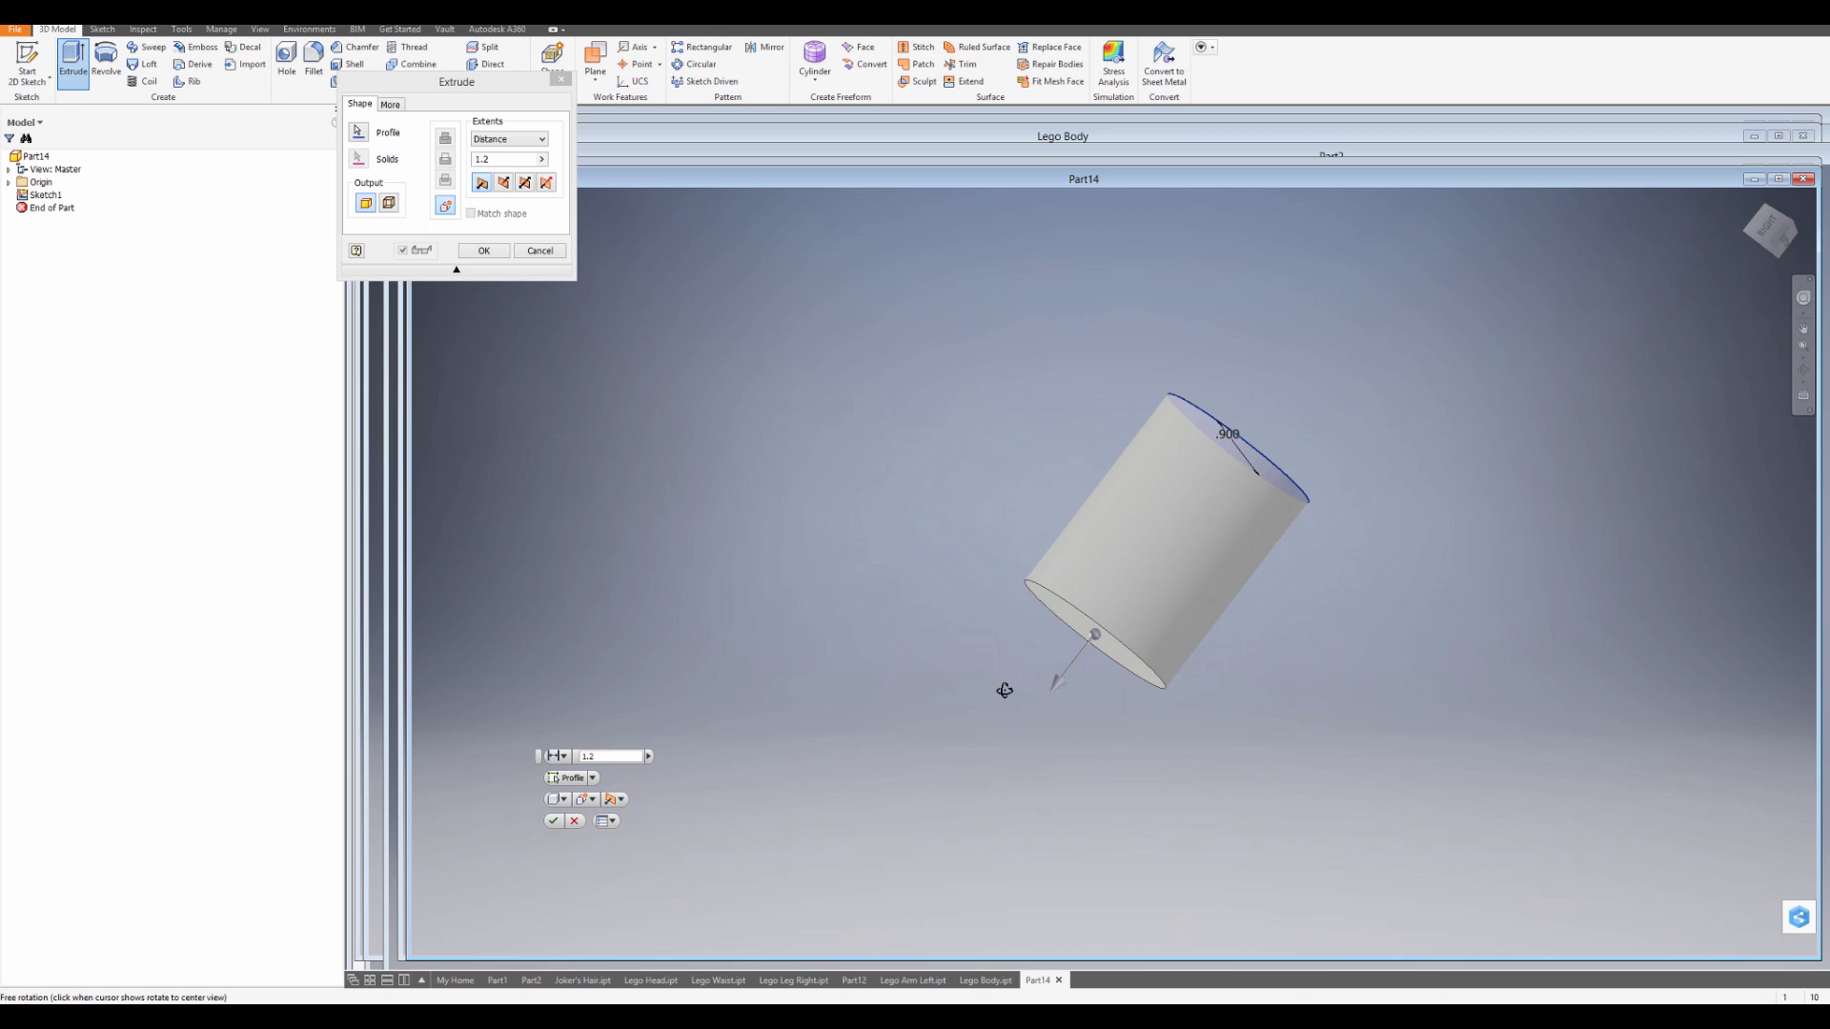
{"action": "left_click", "coordinate": [553, 820]}
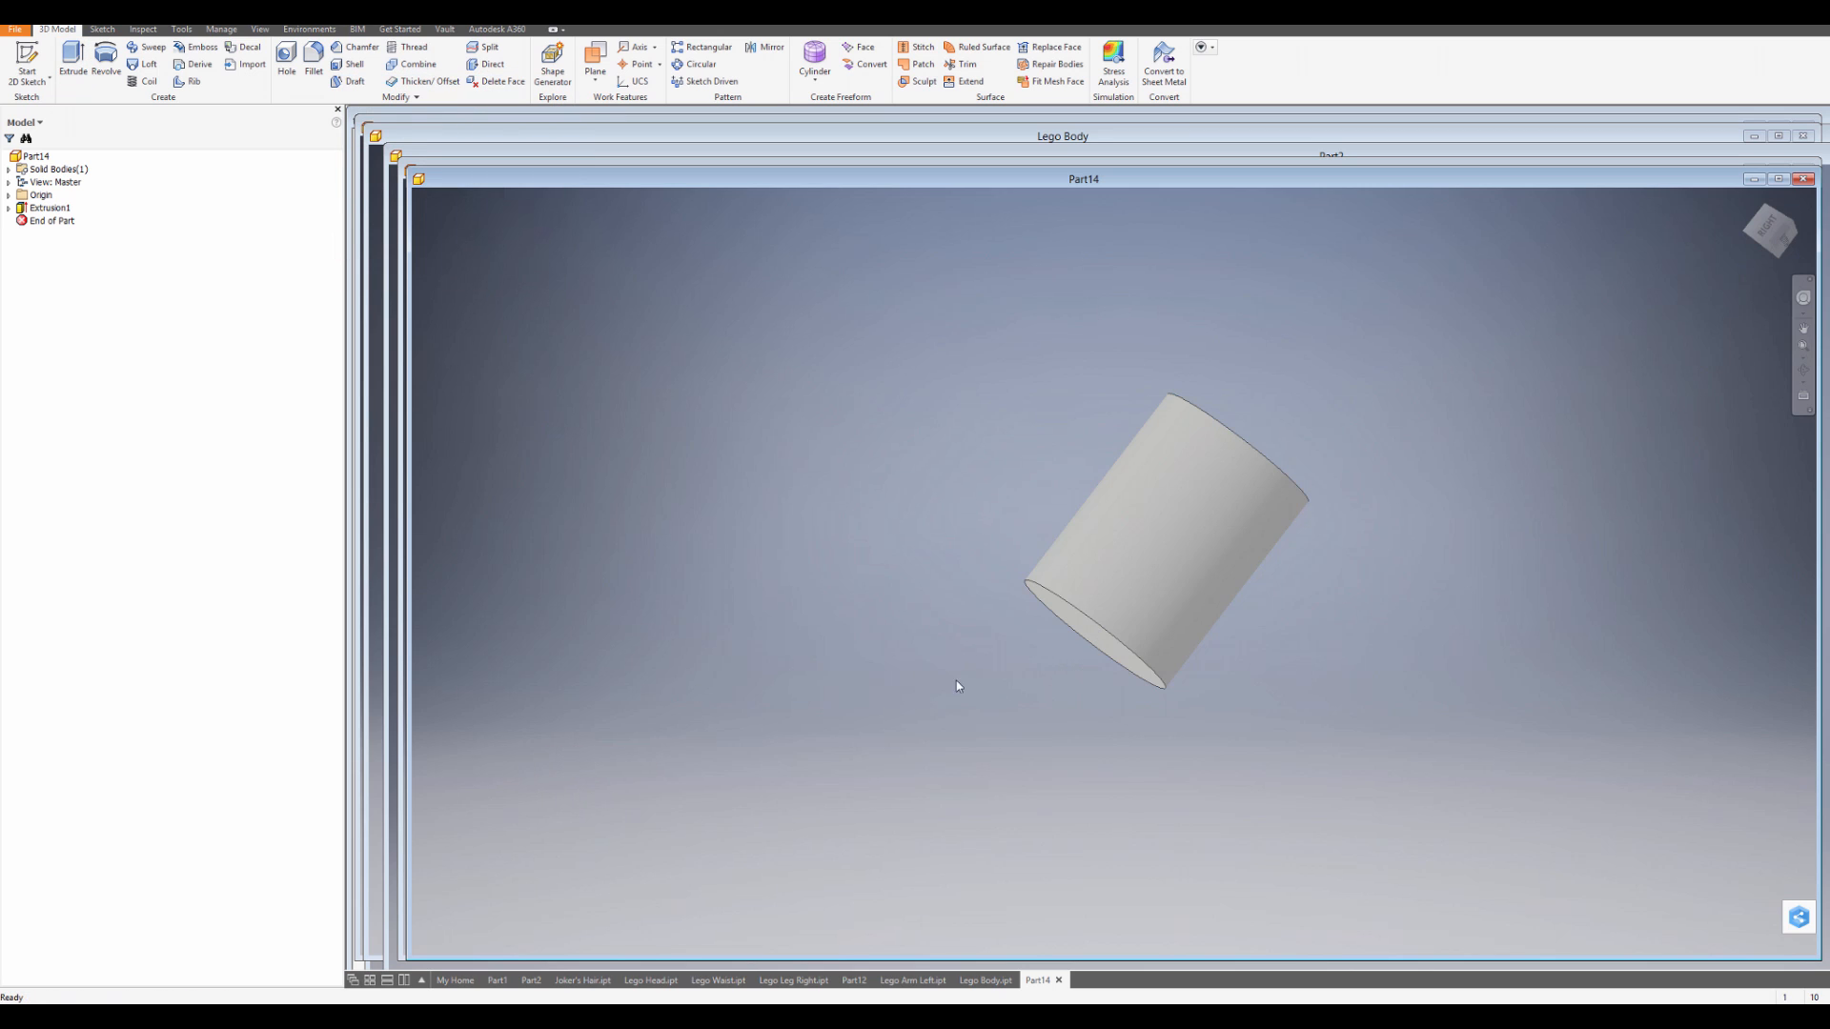
Make the origin's YZ plane visible through the middle of the cylinder.
{"action": "middle_click_drag", "start_coordinate": [956, 686], "coordinate": [1050, 595], "text": "shift"}
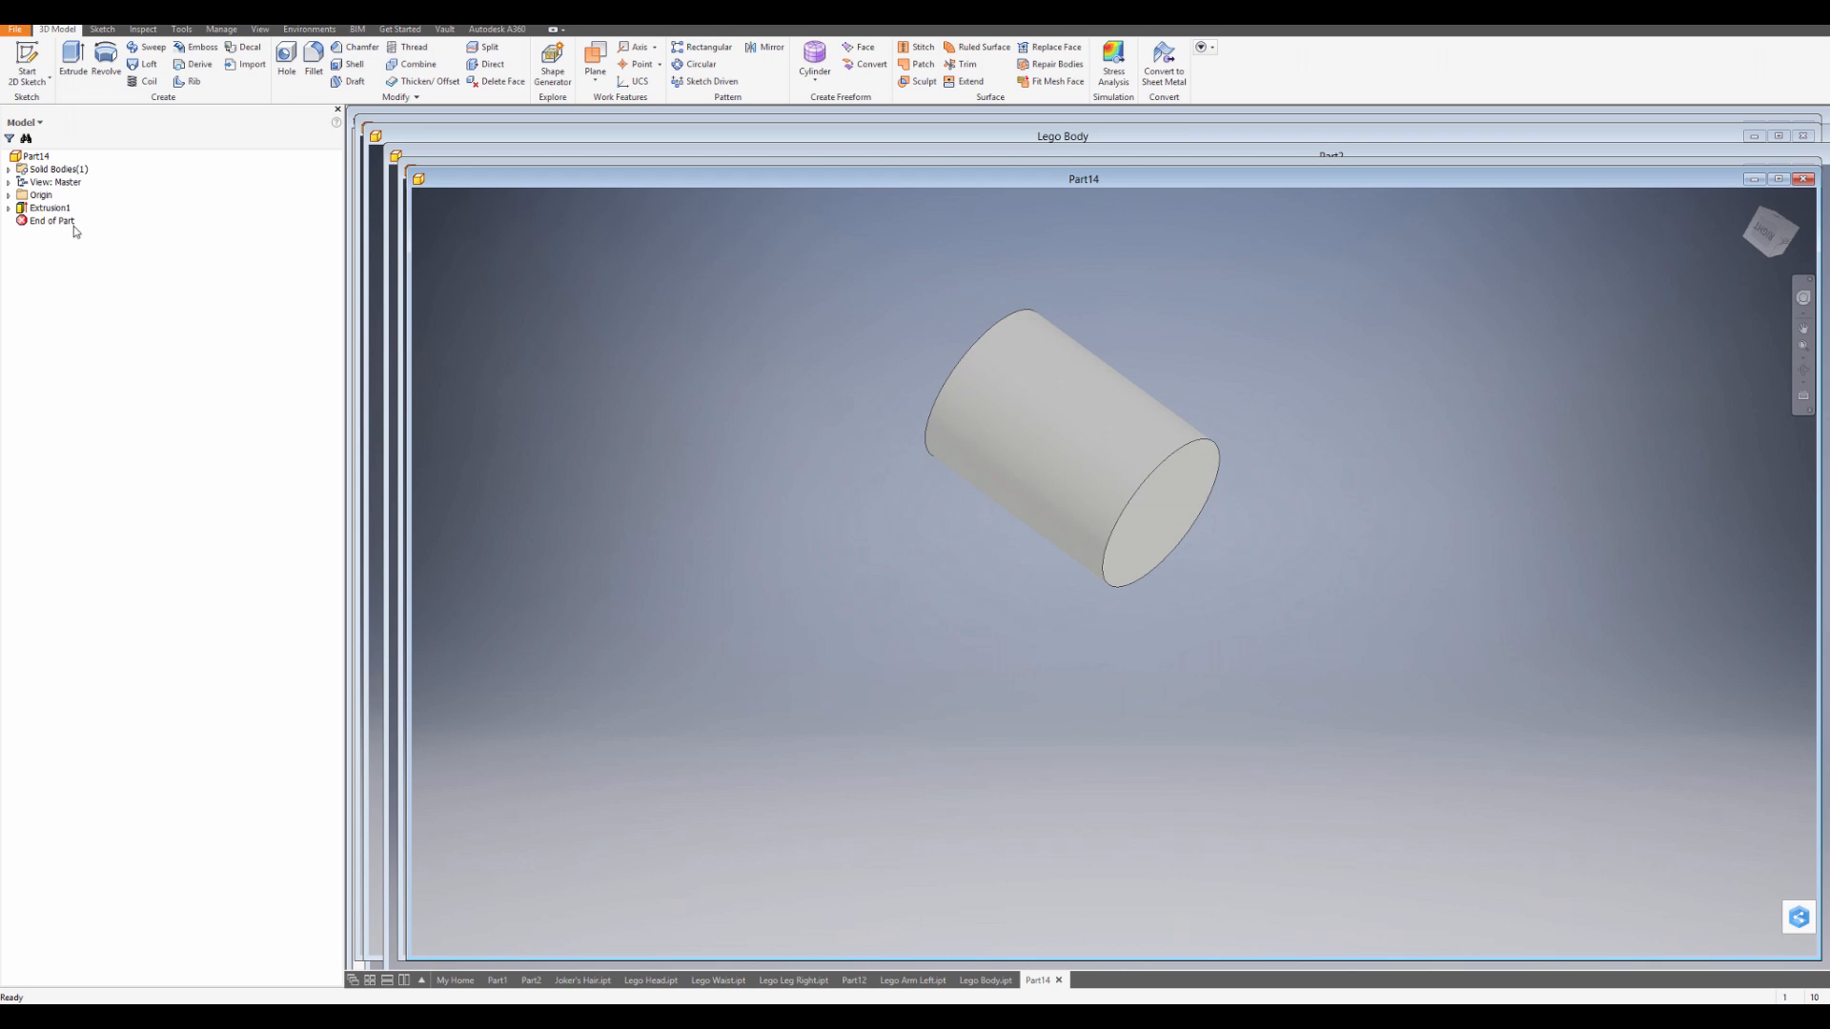
{"action": "left_click", "coordinate": [10, 196]}
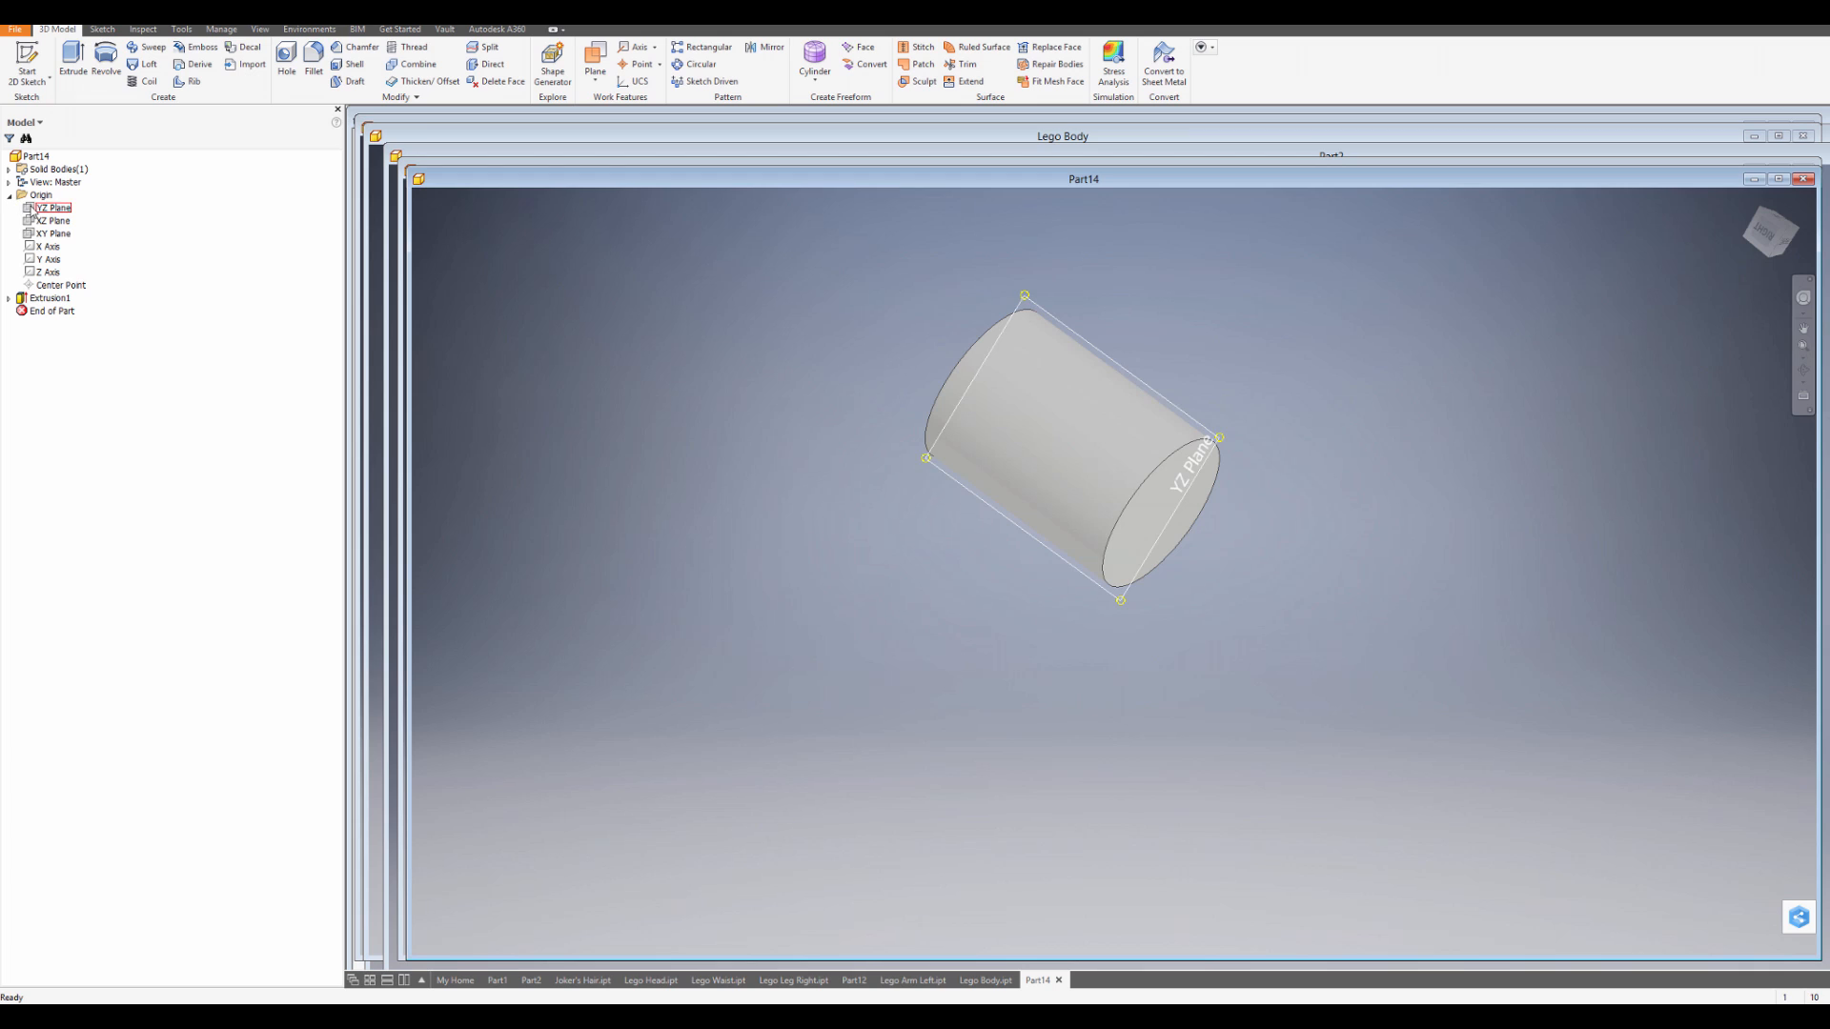
{"action": "left_click", "coordinate": [47, 208]}
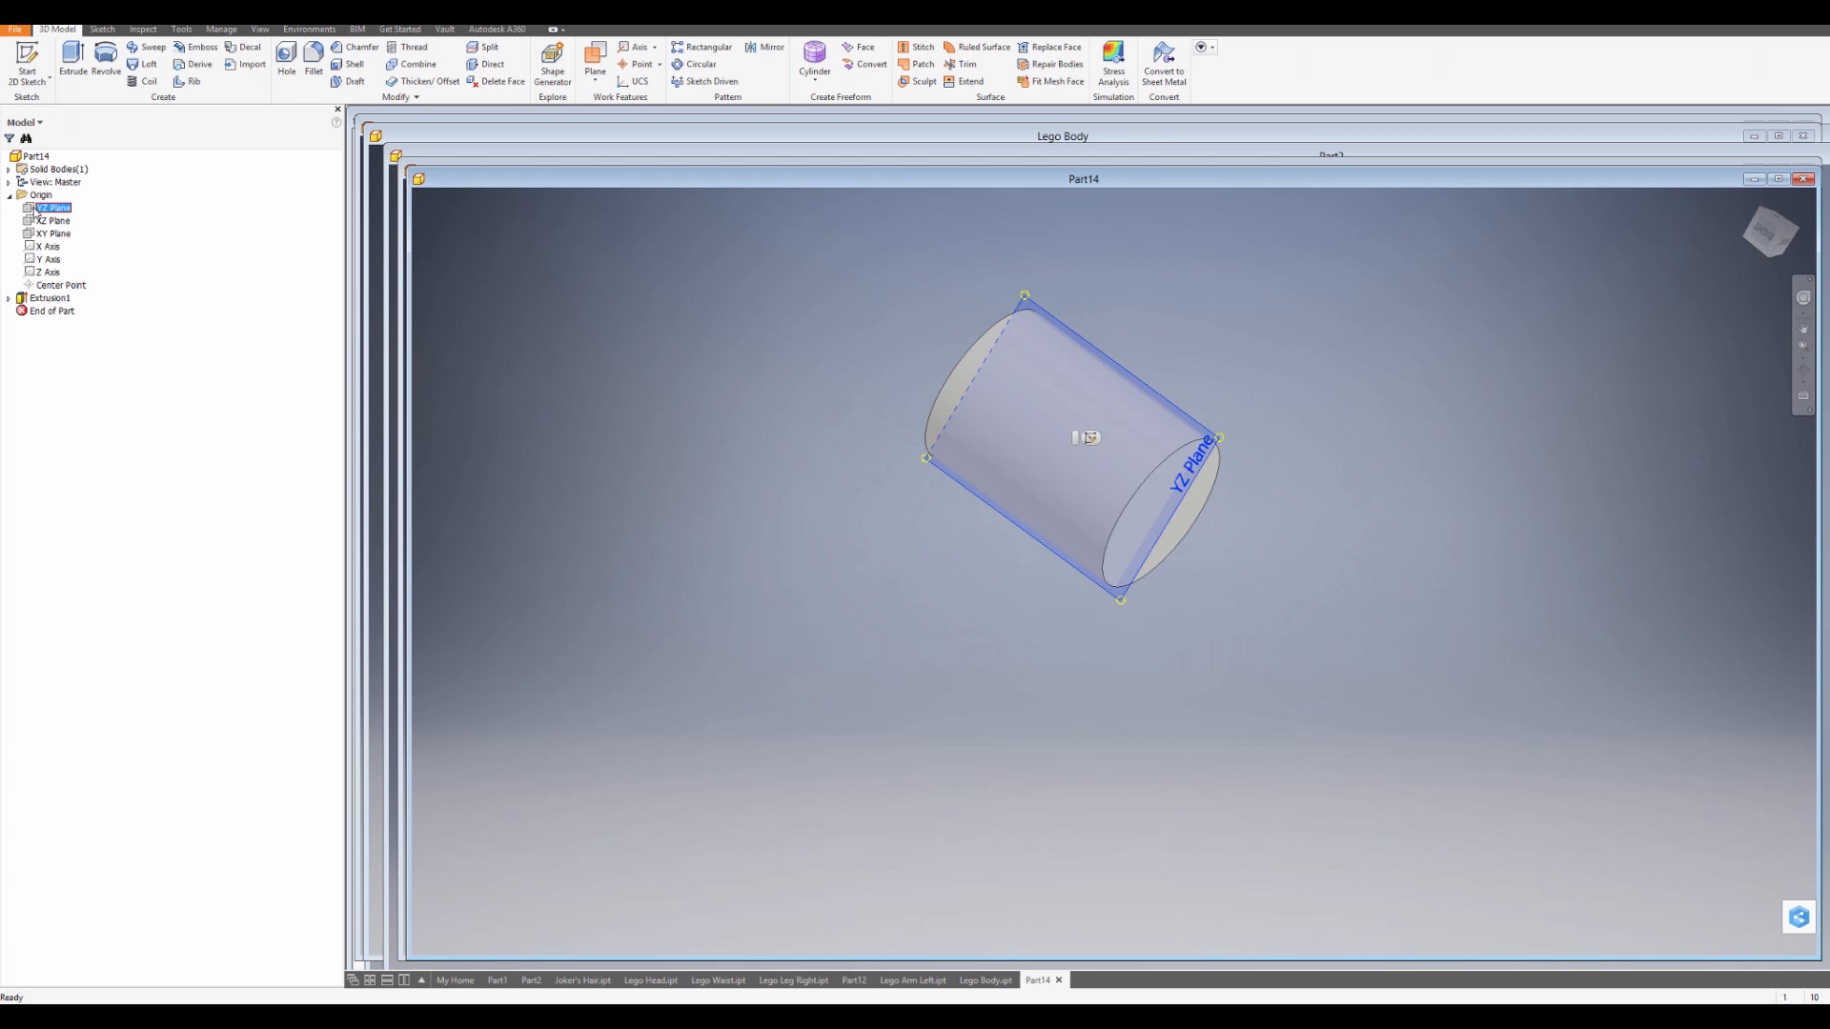
{"action": "right_click", "coordinate": [36, 210]}
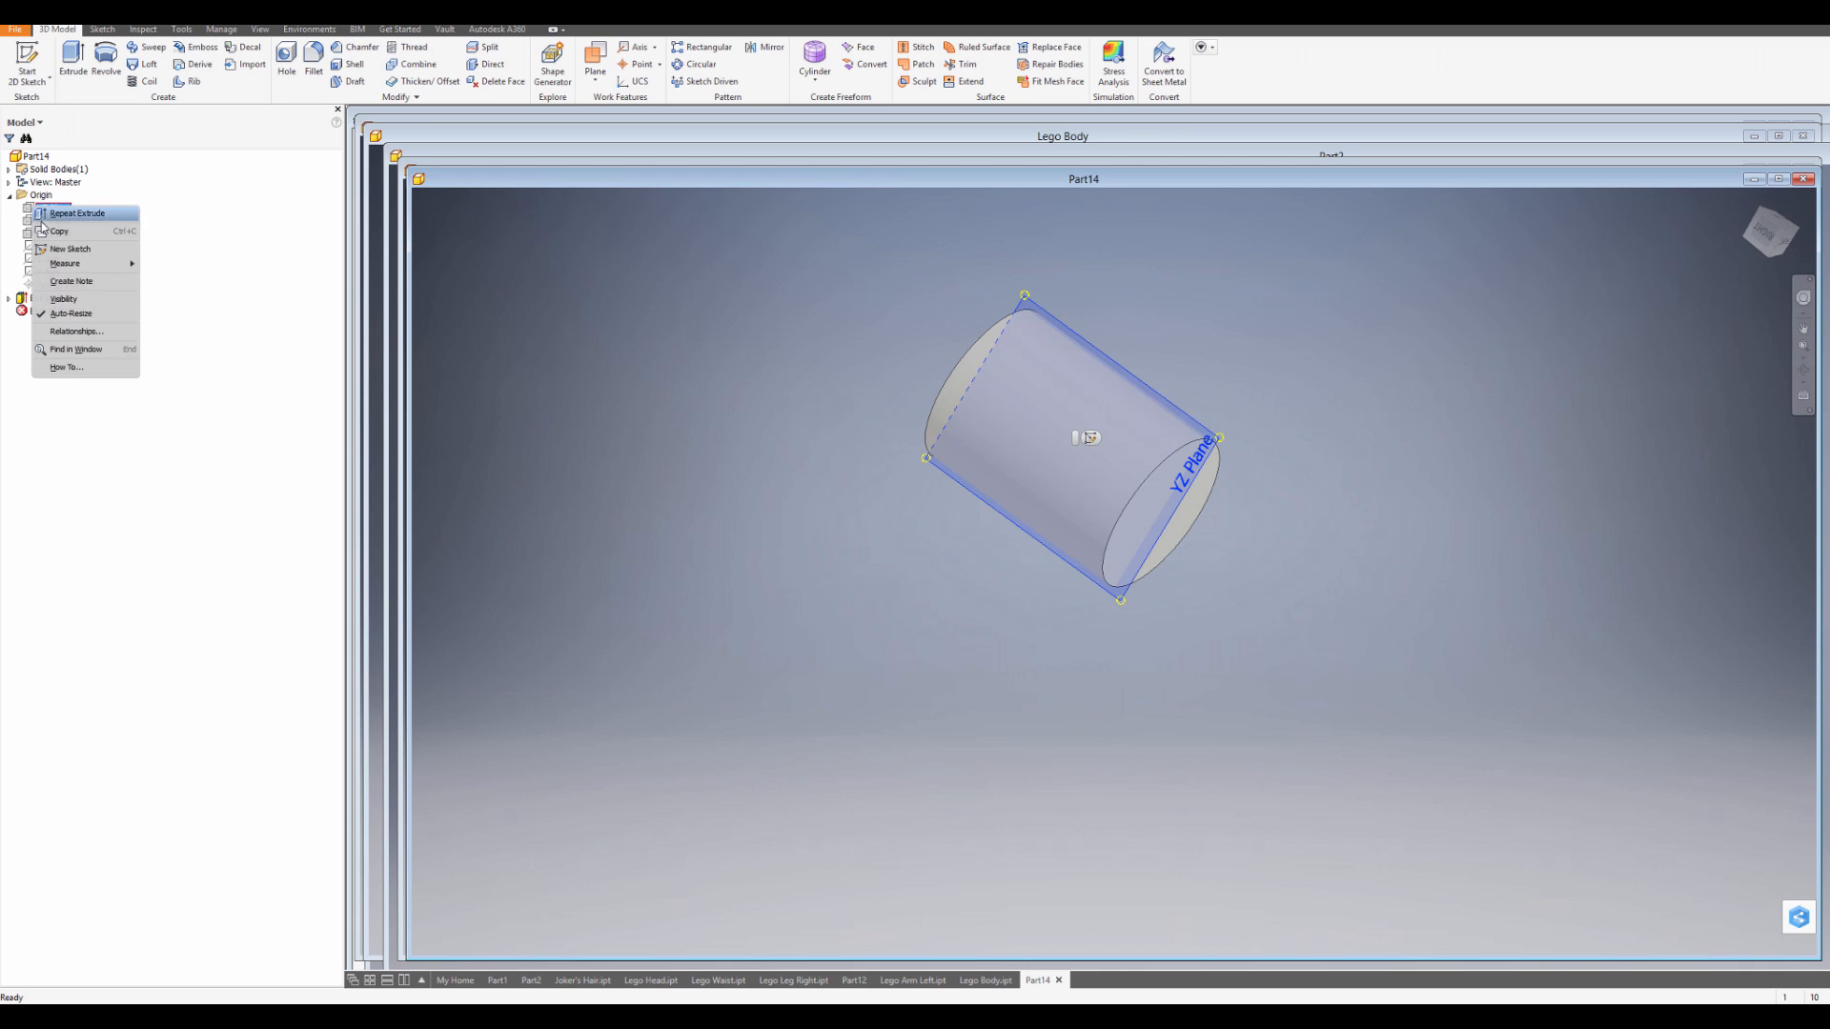
{"action": "left_click", "coordinate": [77, 300]}
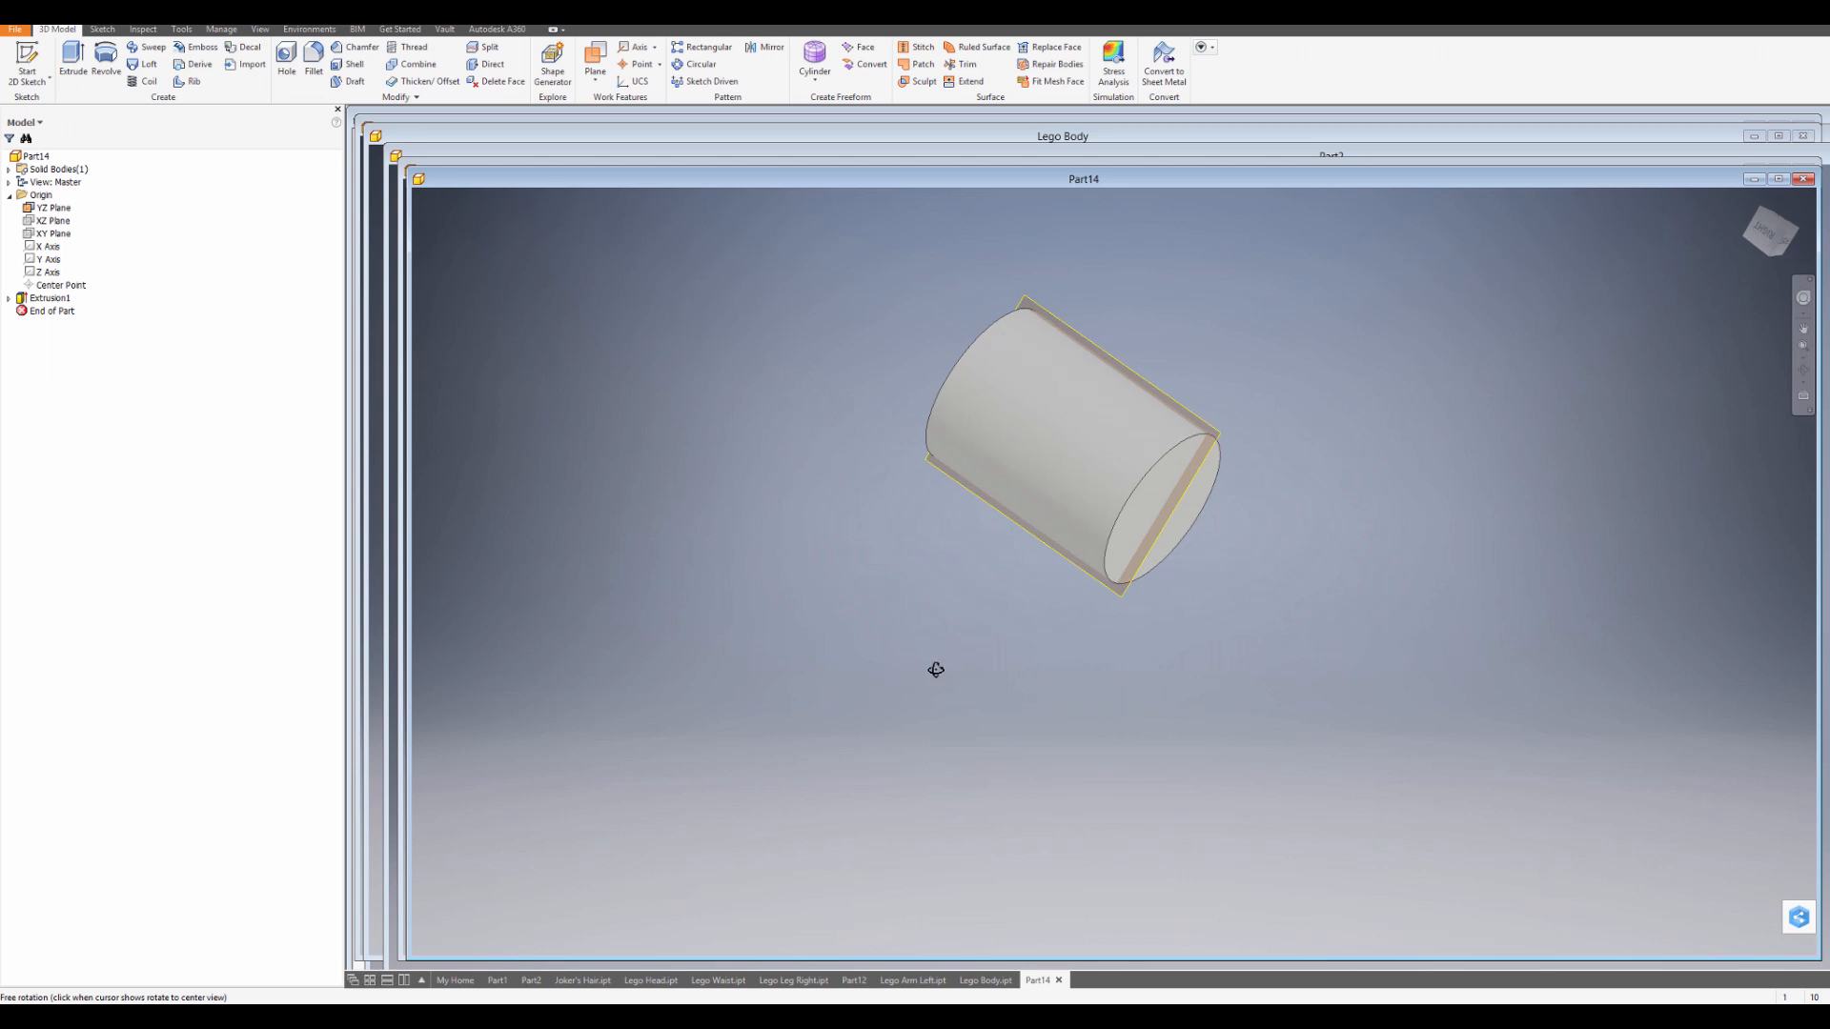
Start a new 2D sketch on the visible YZ plane.
{"action": "middle_click_drag", "start_coordinate": [935, 667], "coordinate": [1119, 695], "text": "shift"}
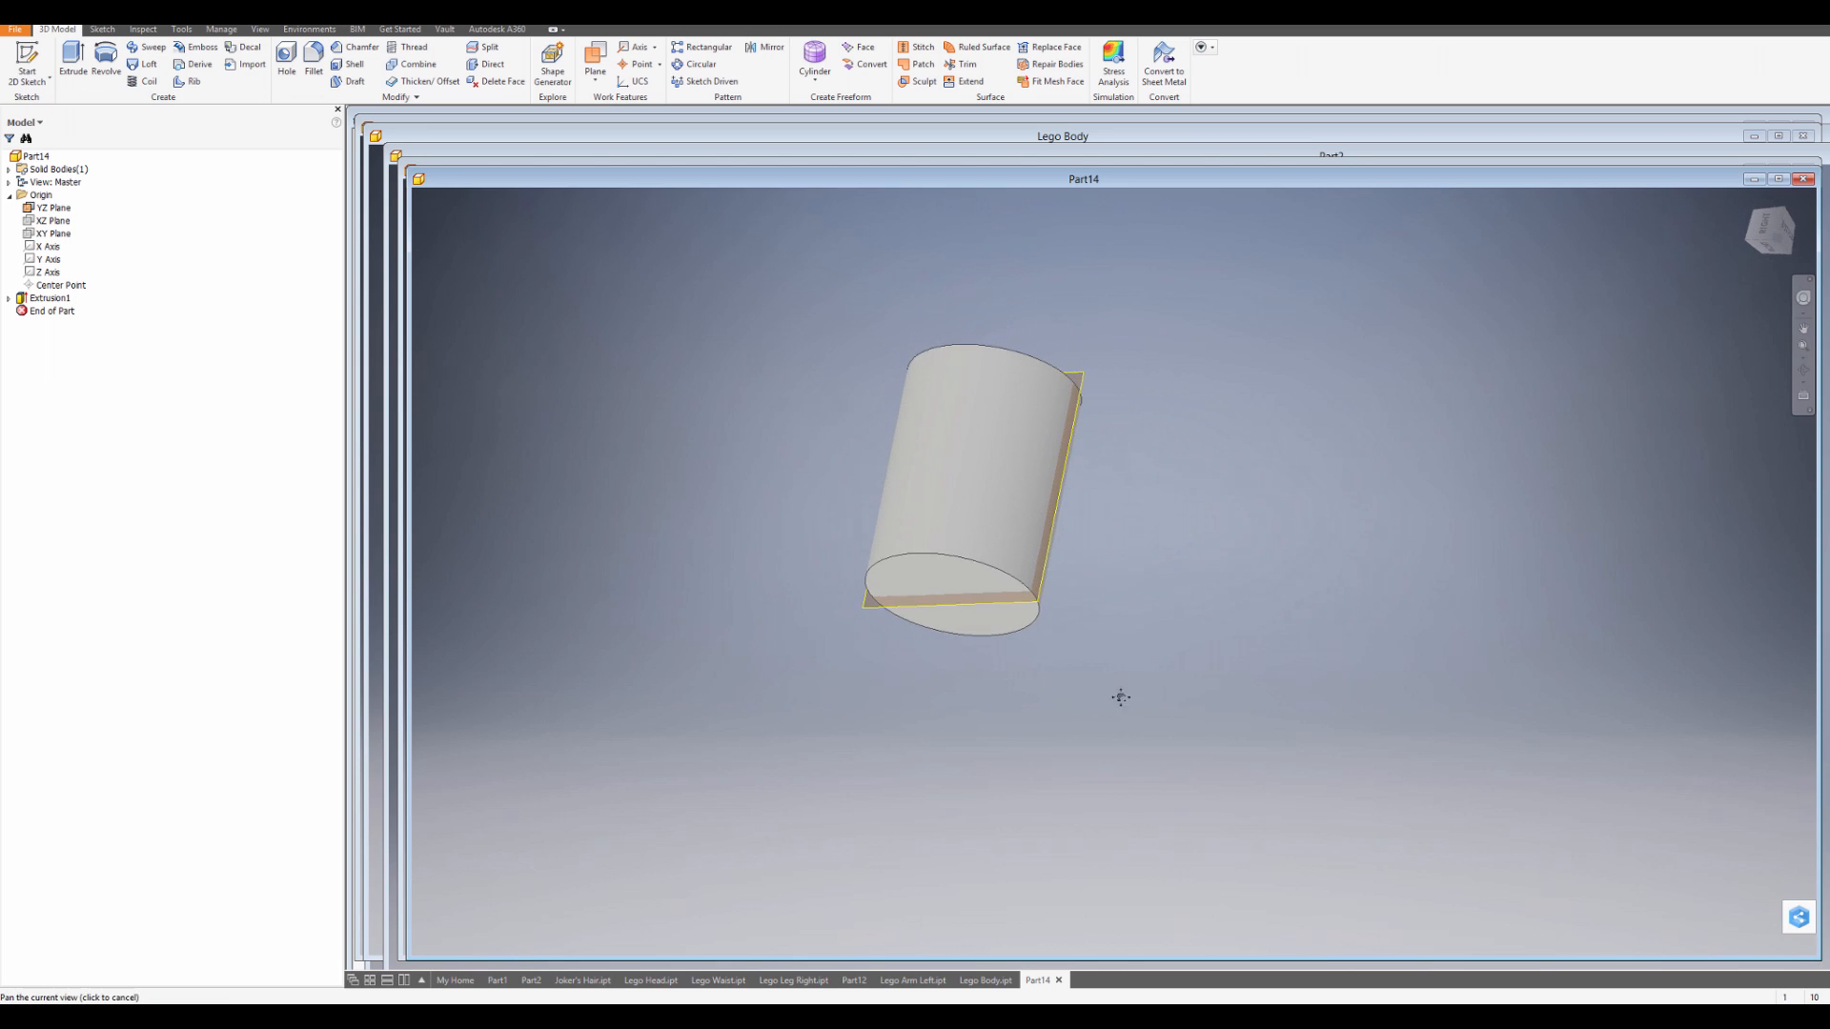
{"action": "scroll", "coordinate": [1044, 643], "scroll_direction": "down", "scroll_amount": 3}
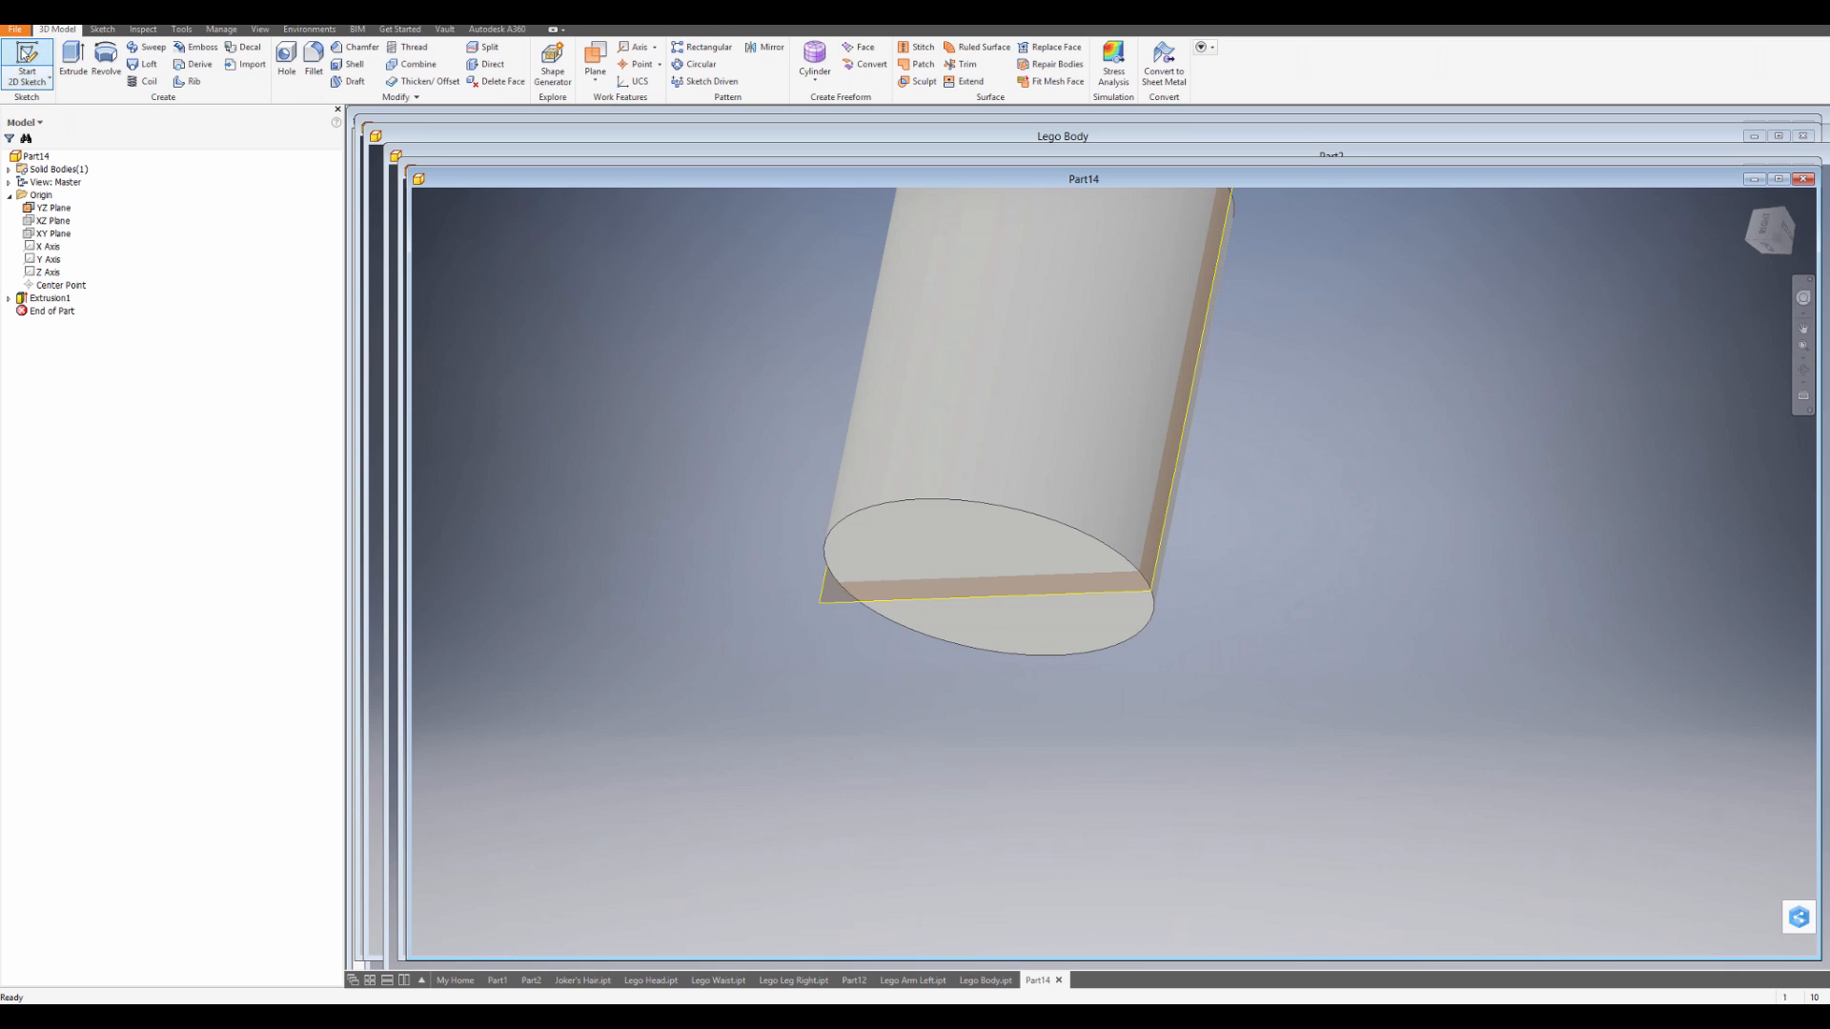
{"action": "left_click", "coordinate": [25, 59]}
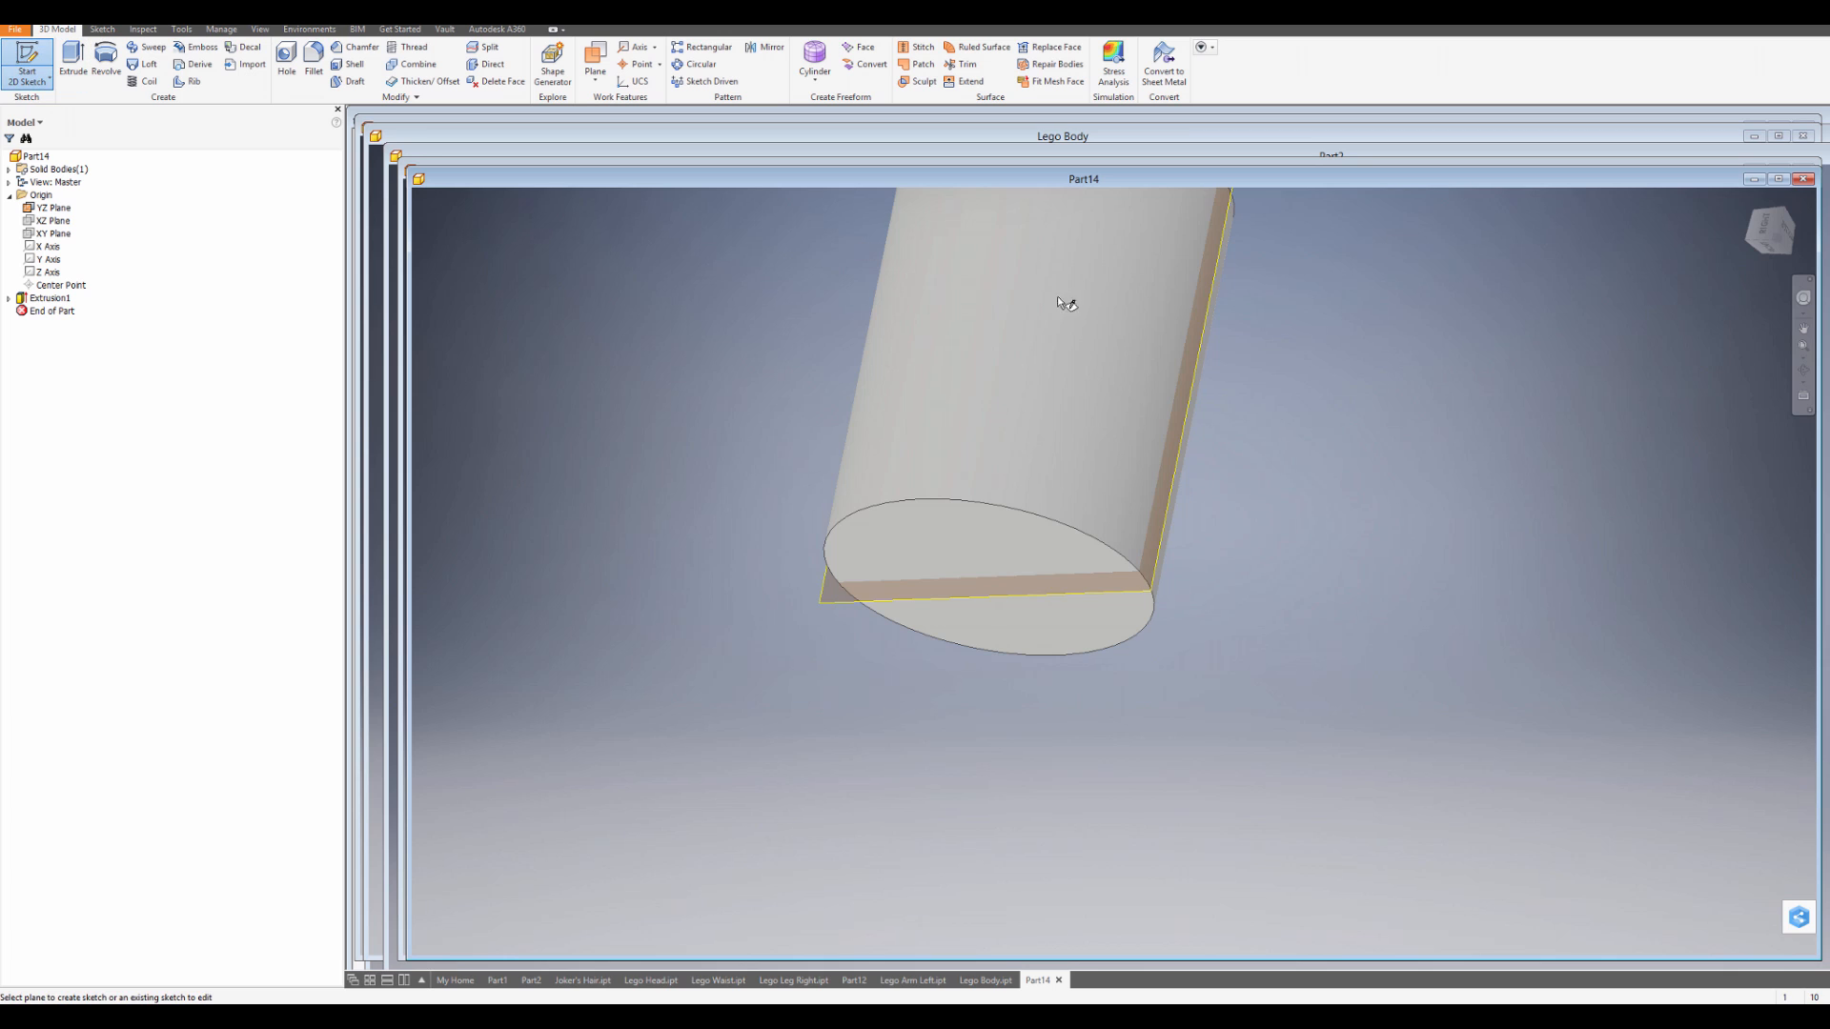
{"action": "left_click", "coordinate": [1157, 564]}
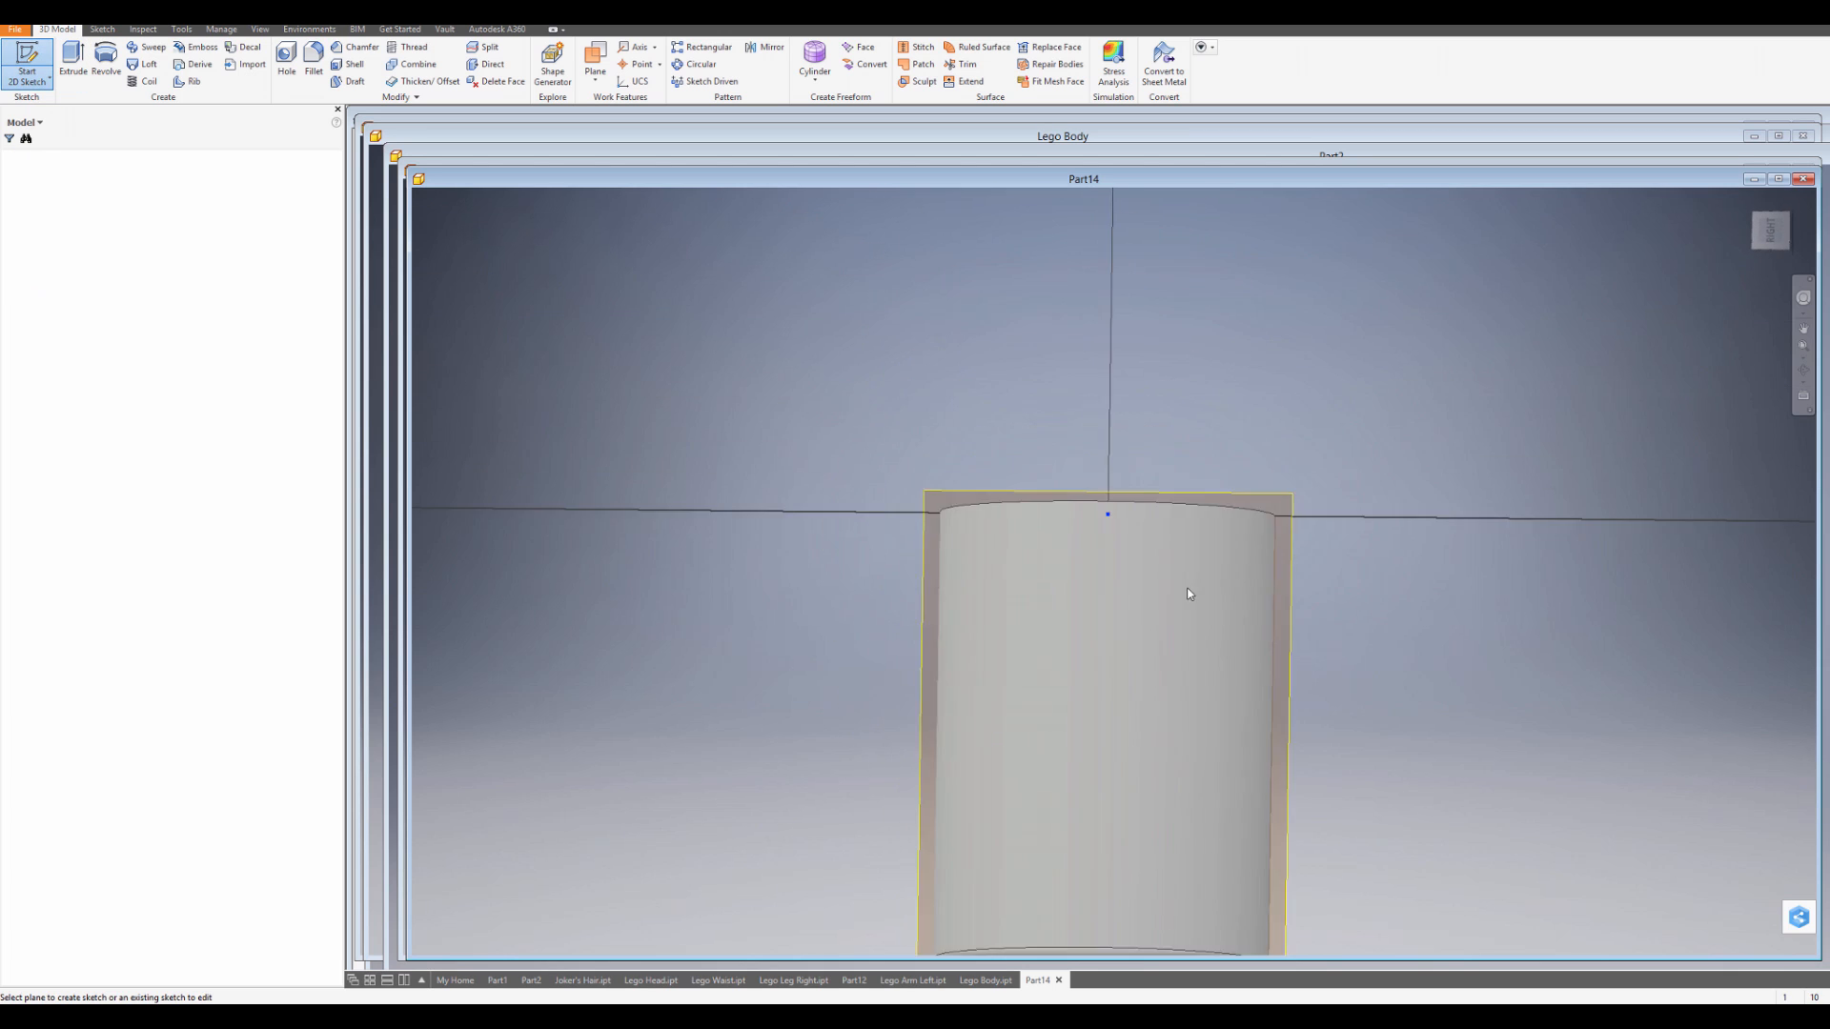
{"action": "middle_click_drag", "start_coordinate": [1198, 405], "coordinate": [1173, 153]}
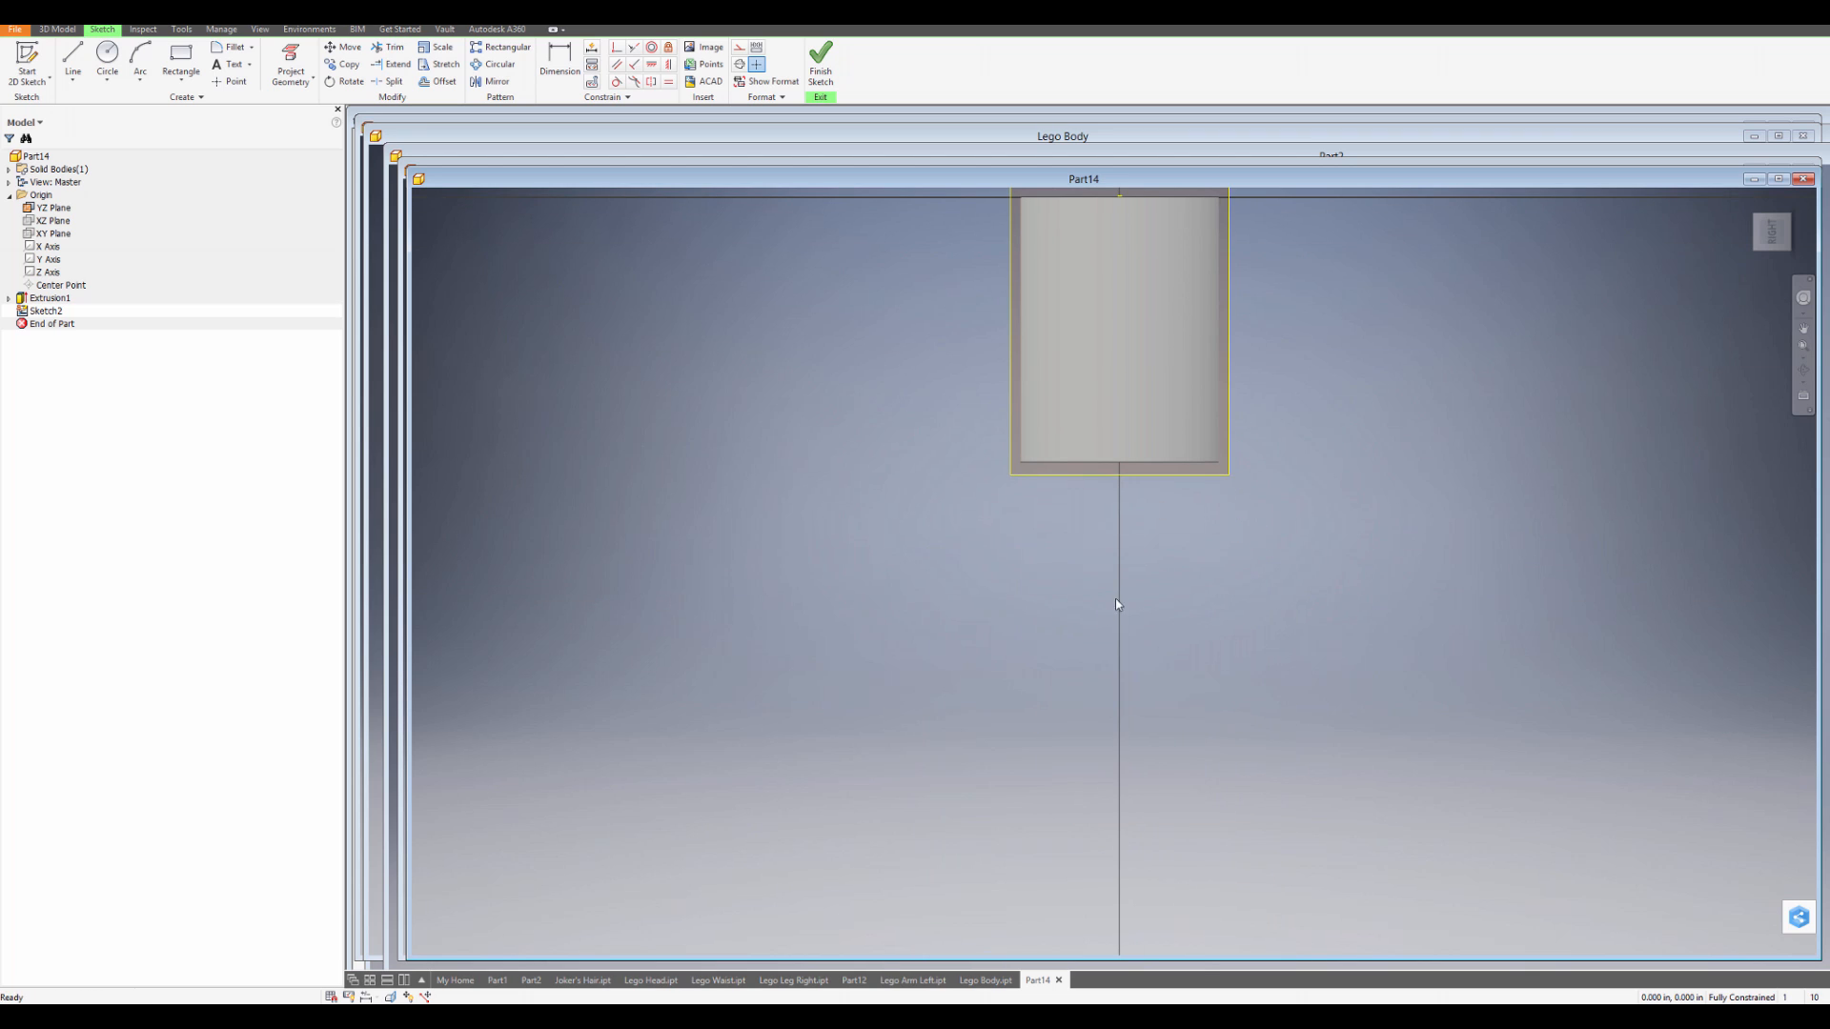
{"action": "middle_click_drag", "start_coordinate": [1021, 547], "coordinate": [953, 538]}
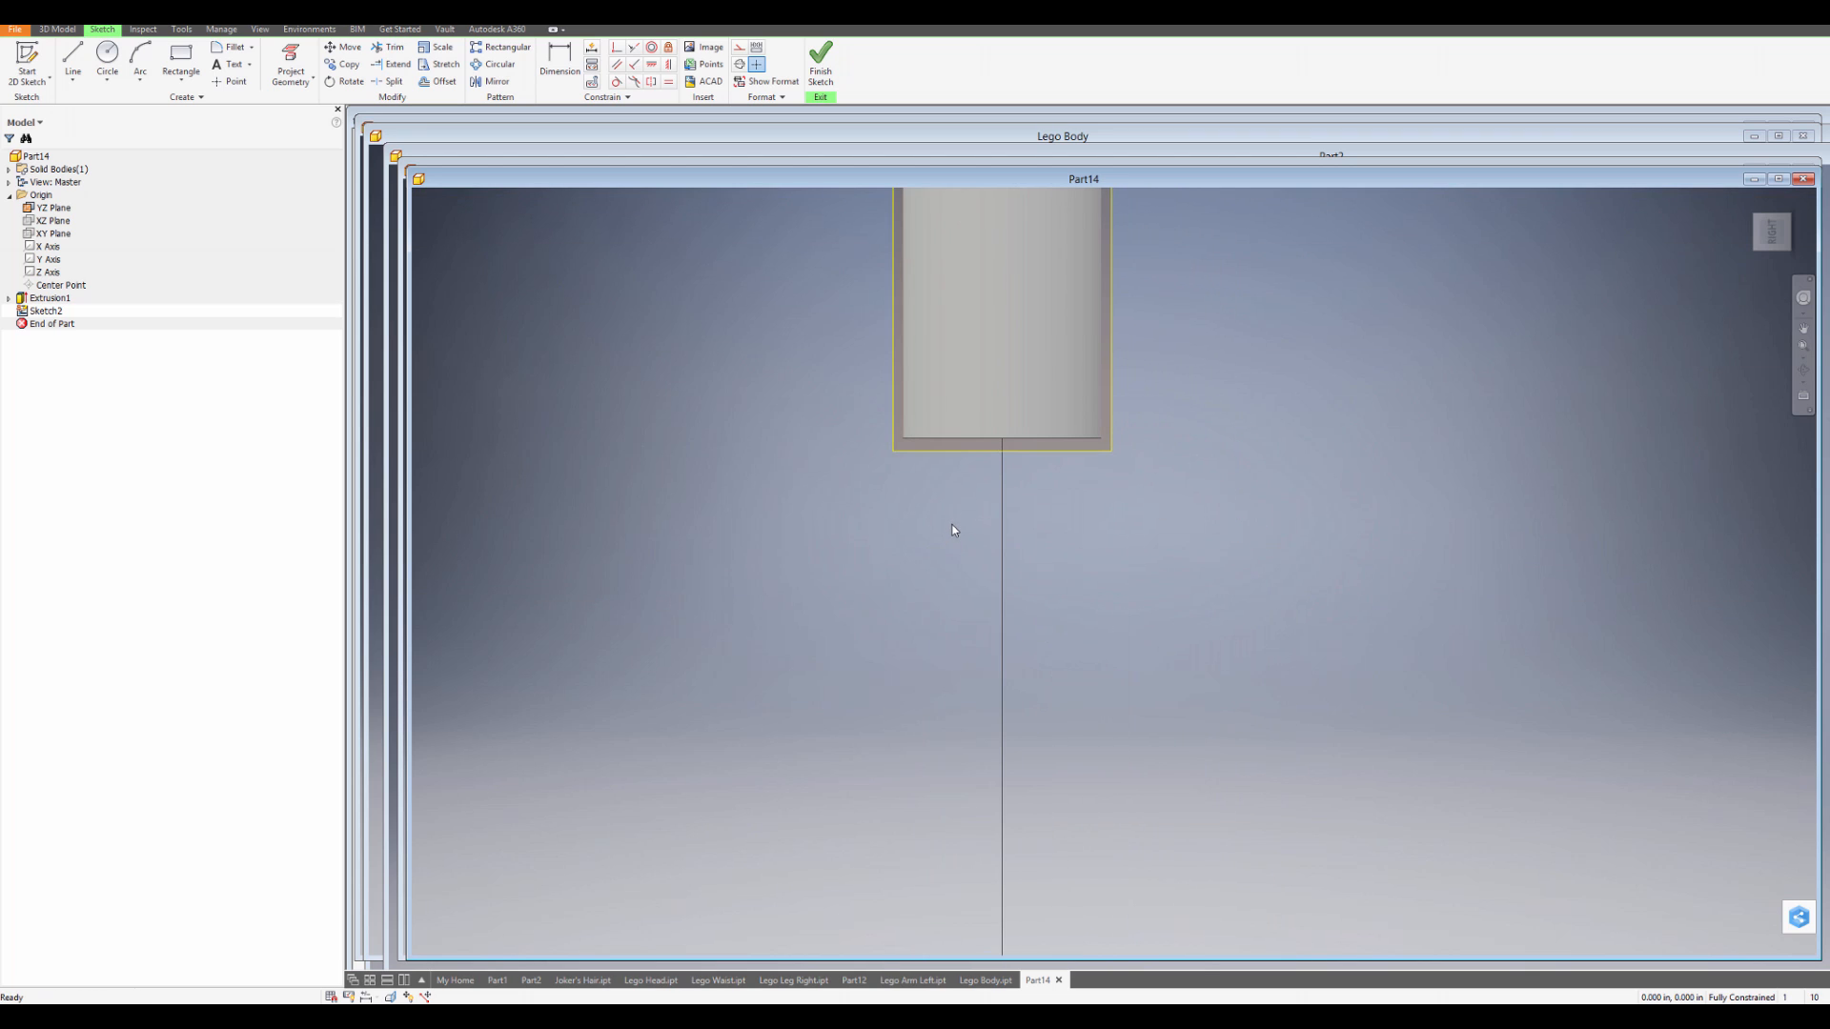
Sketch a circle centred on the vertical axis beyond the cylinder's extruded end, overlapping it, and dimension its diameter to 1.6 in.
{"action": "left_click", "coordinate": [112, 59]}
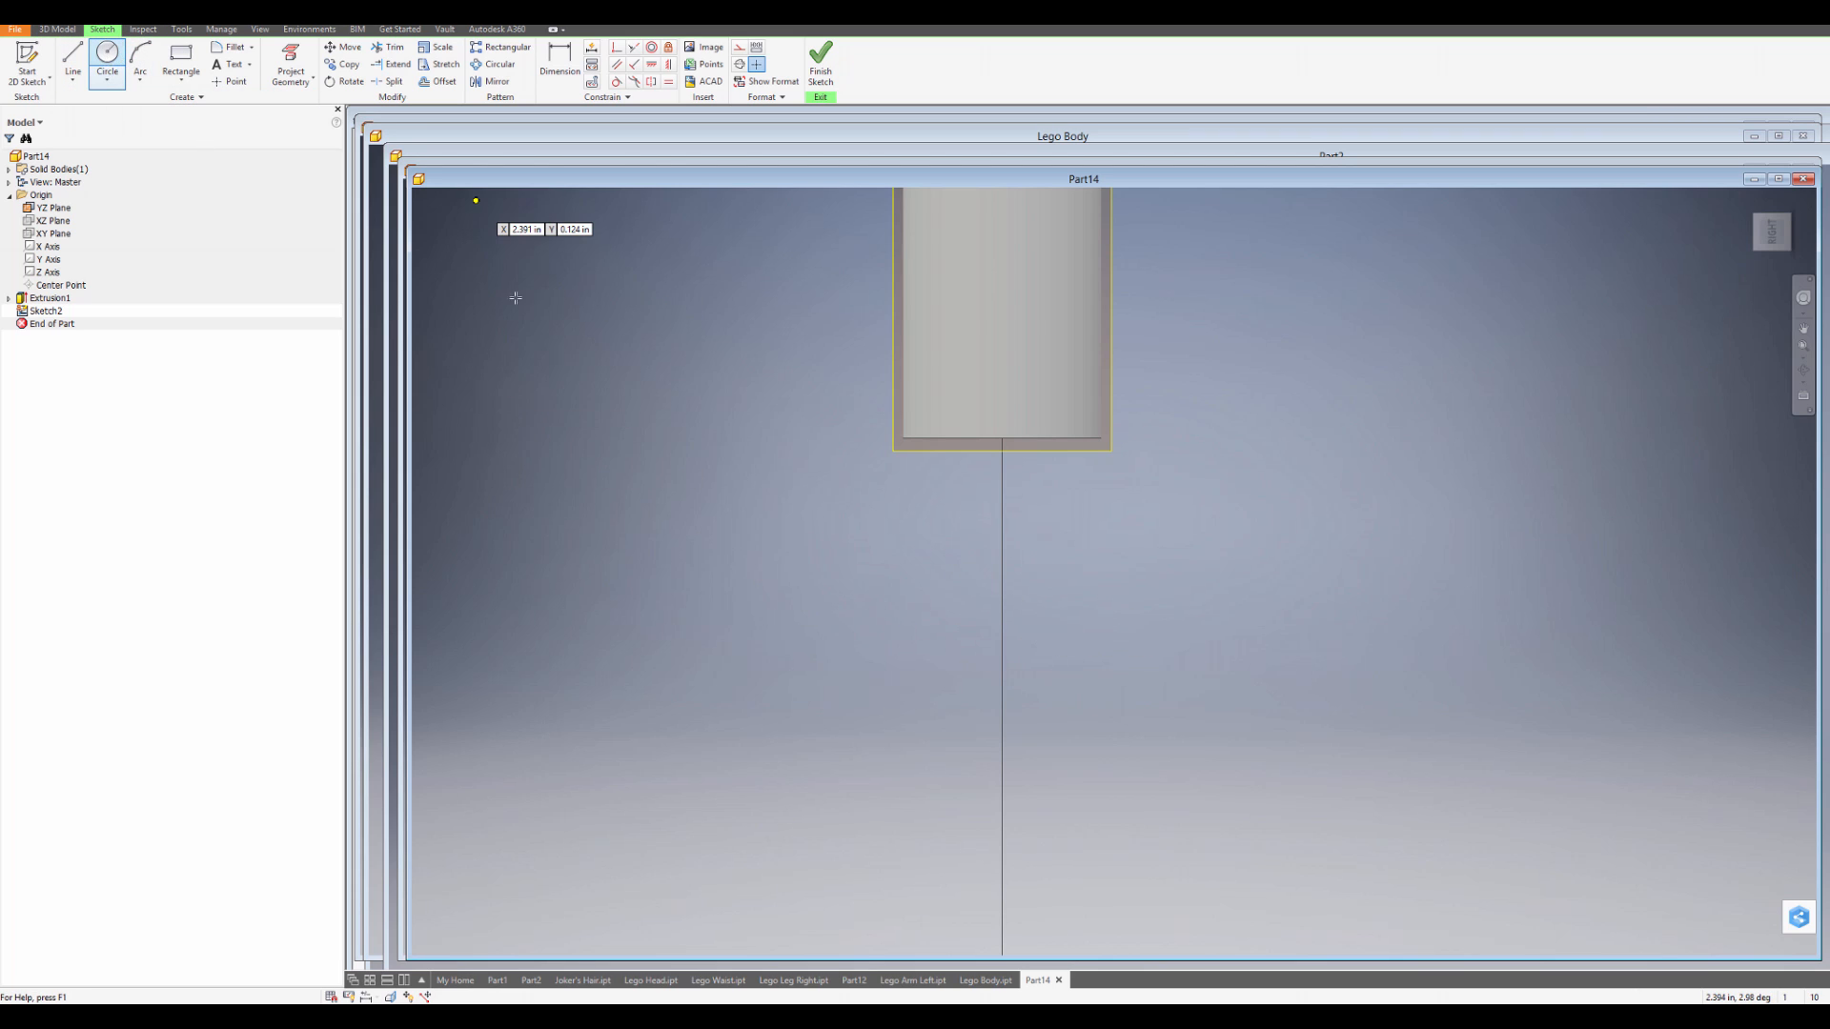
{"action": "left_click", "coordinate": [1001, 582]}
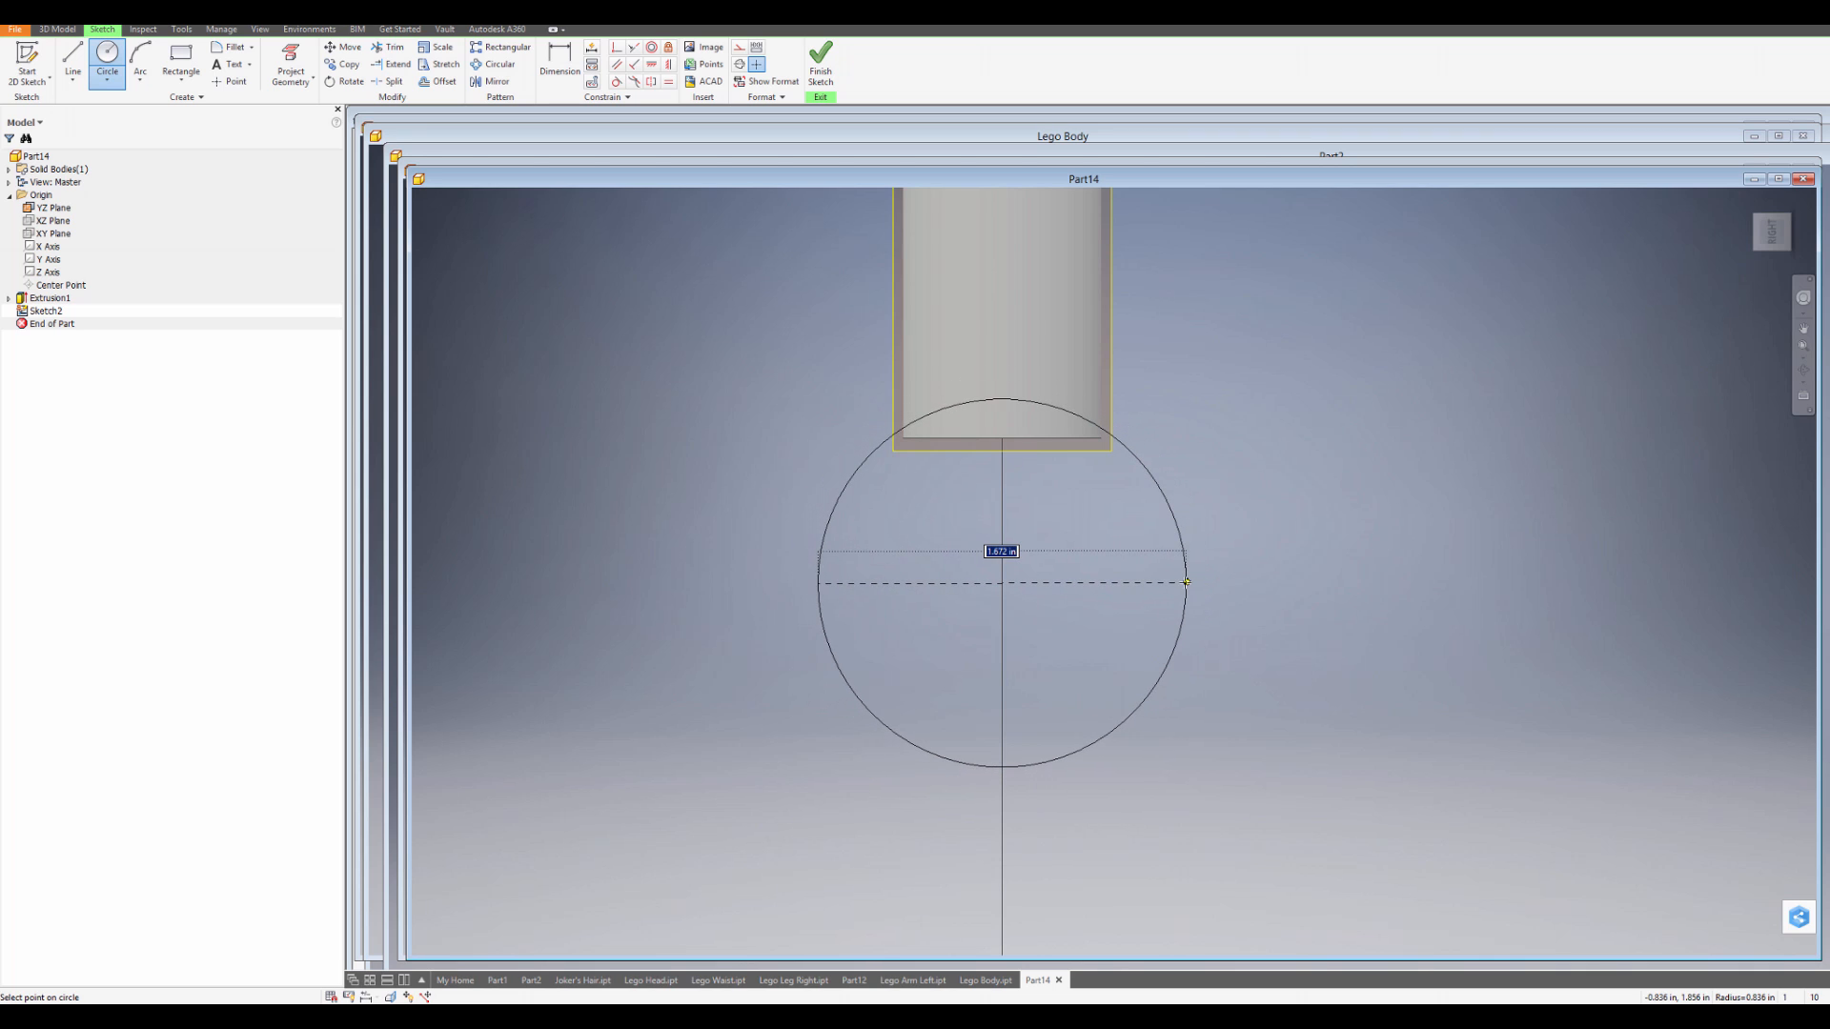
{"action": "left_click", "coordinate": [1180, 581]}
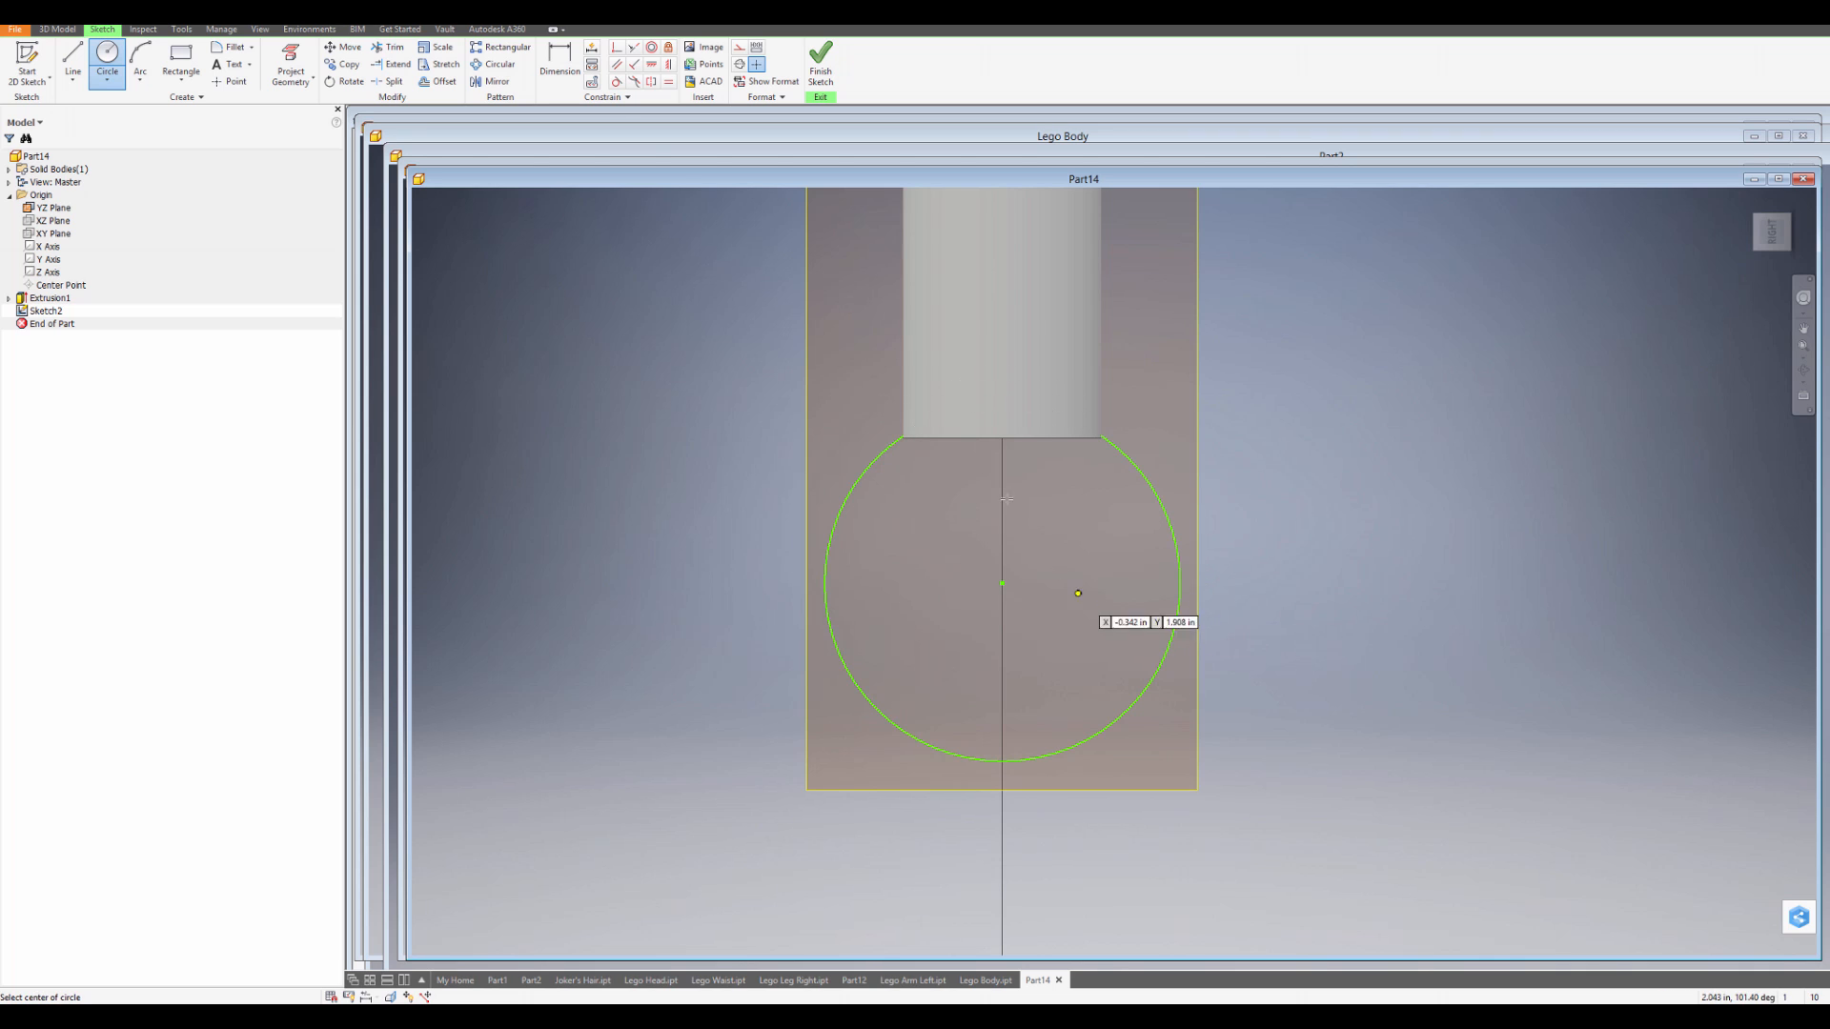
{"action": "key", "text": "d"}
{"action": "left_click", "coordinate": [1182, 583]}
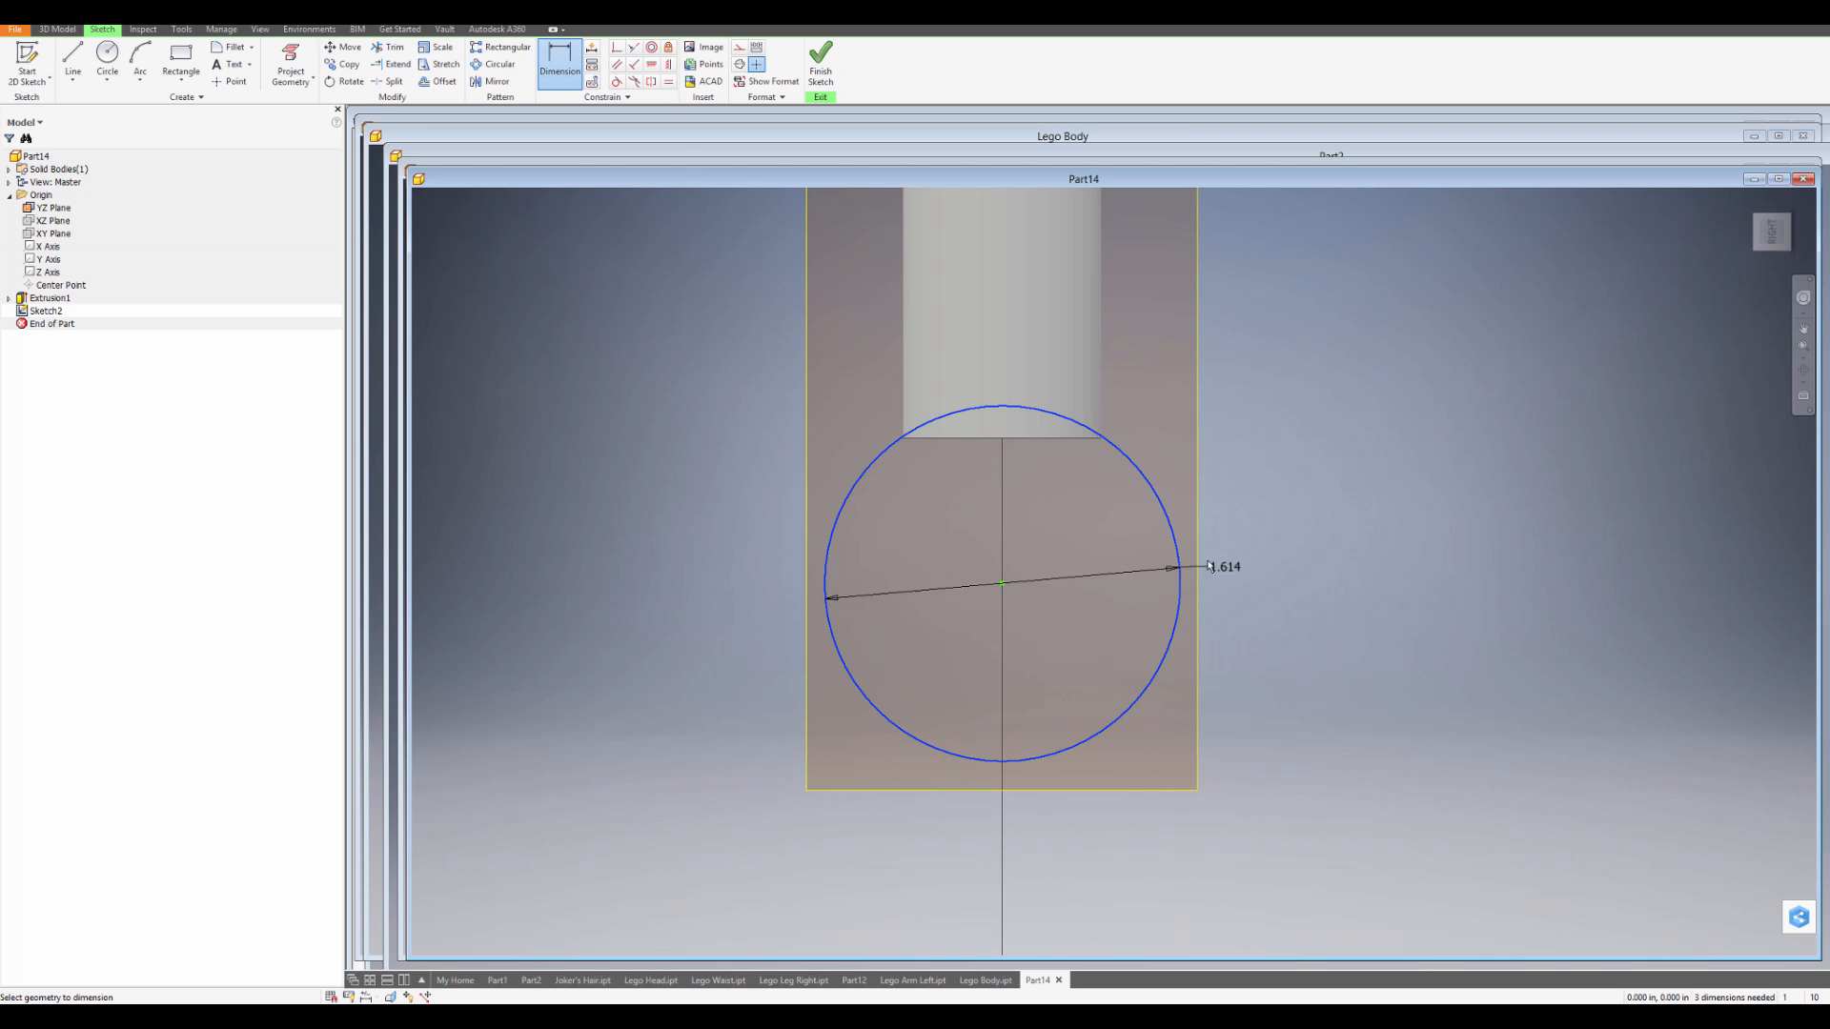
{"action": "left_click", "coordinate": [1272, 482]}
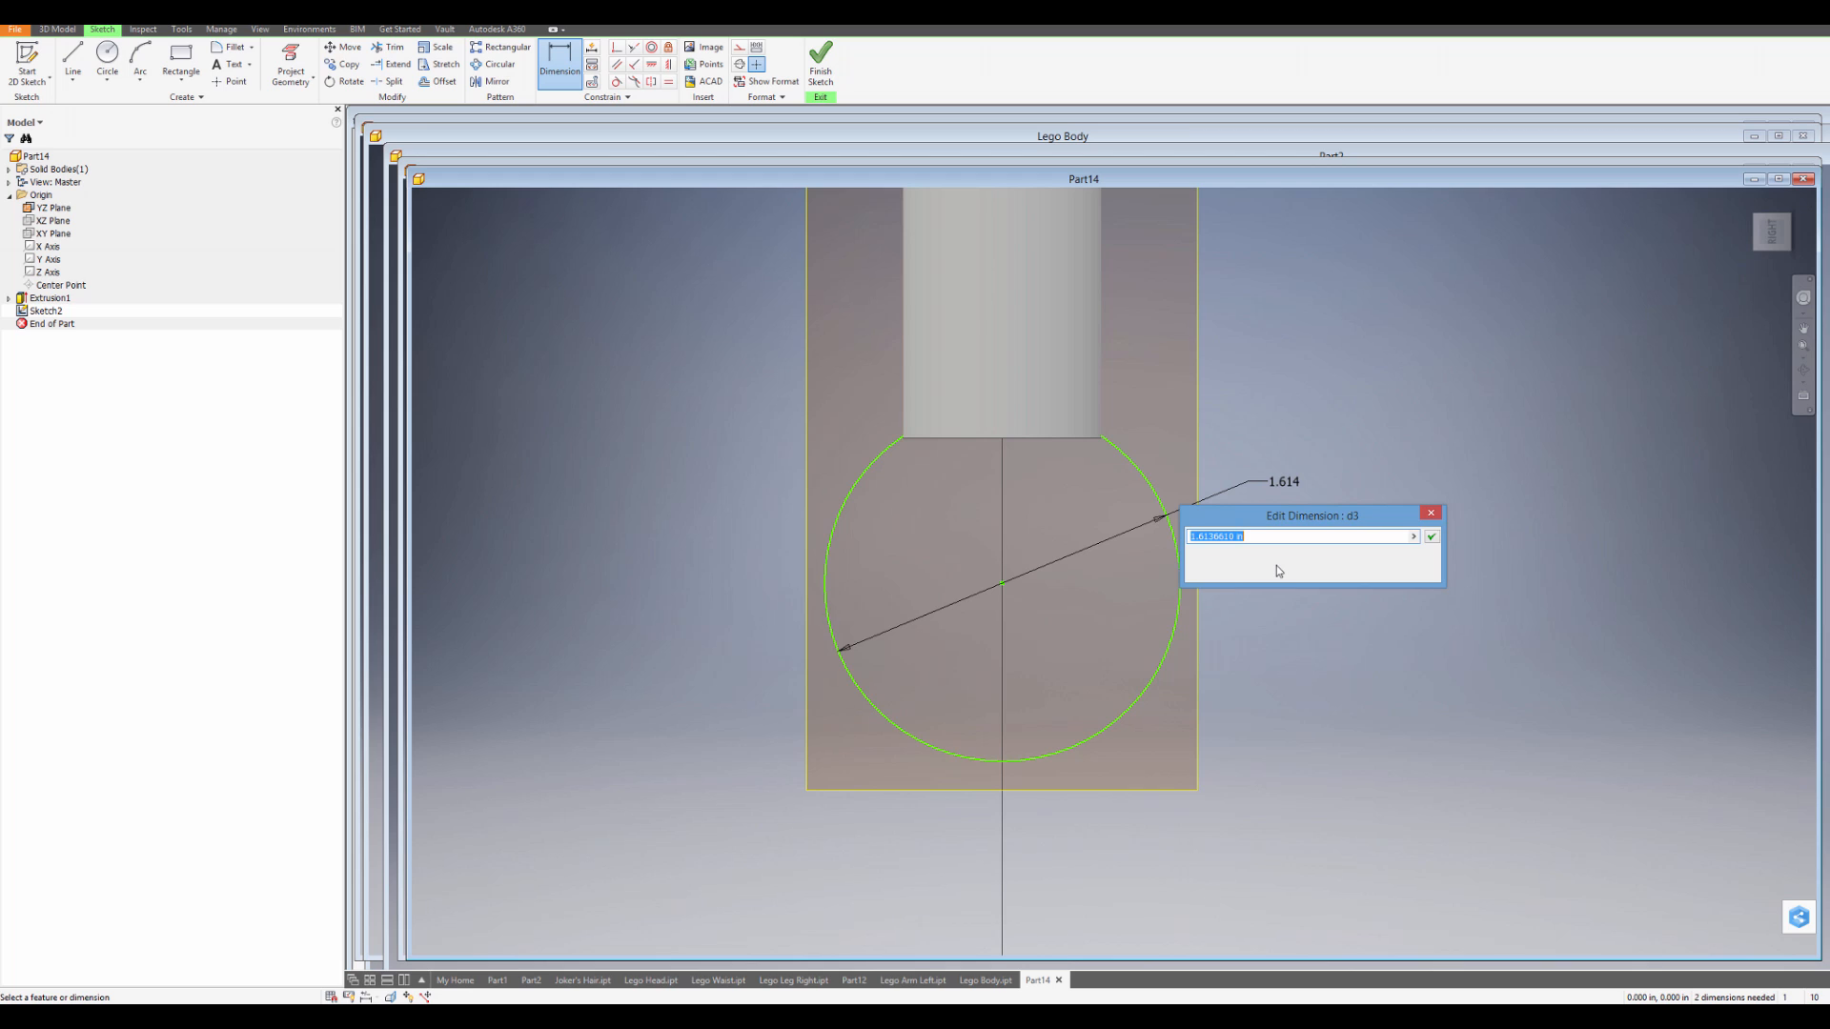
{"action": "type", "text": "1.6"}
{"action": "key", "text": "Return"}
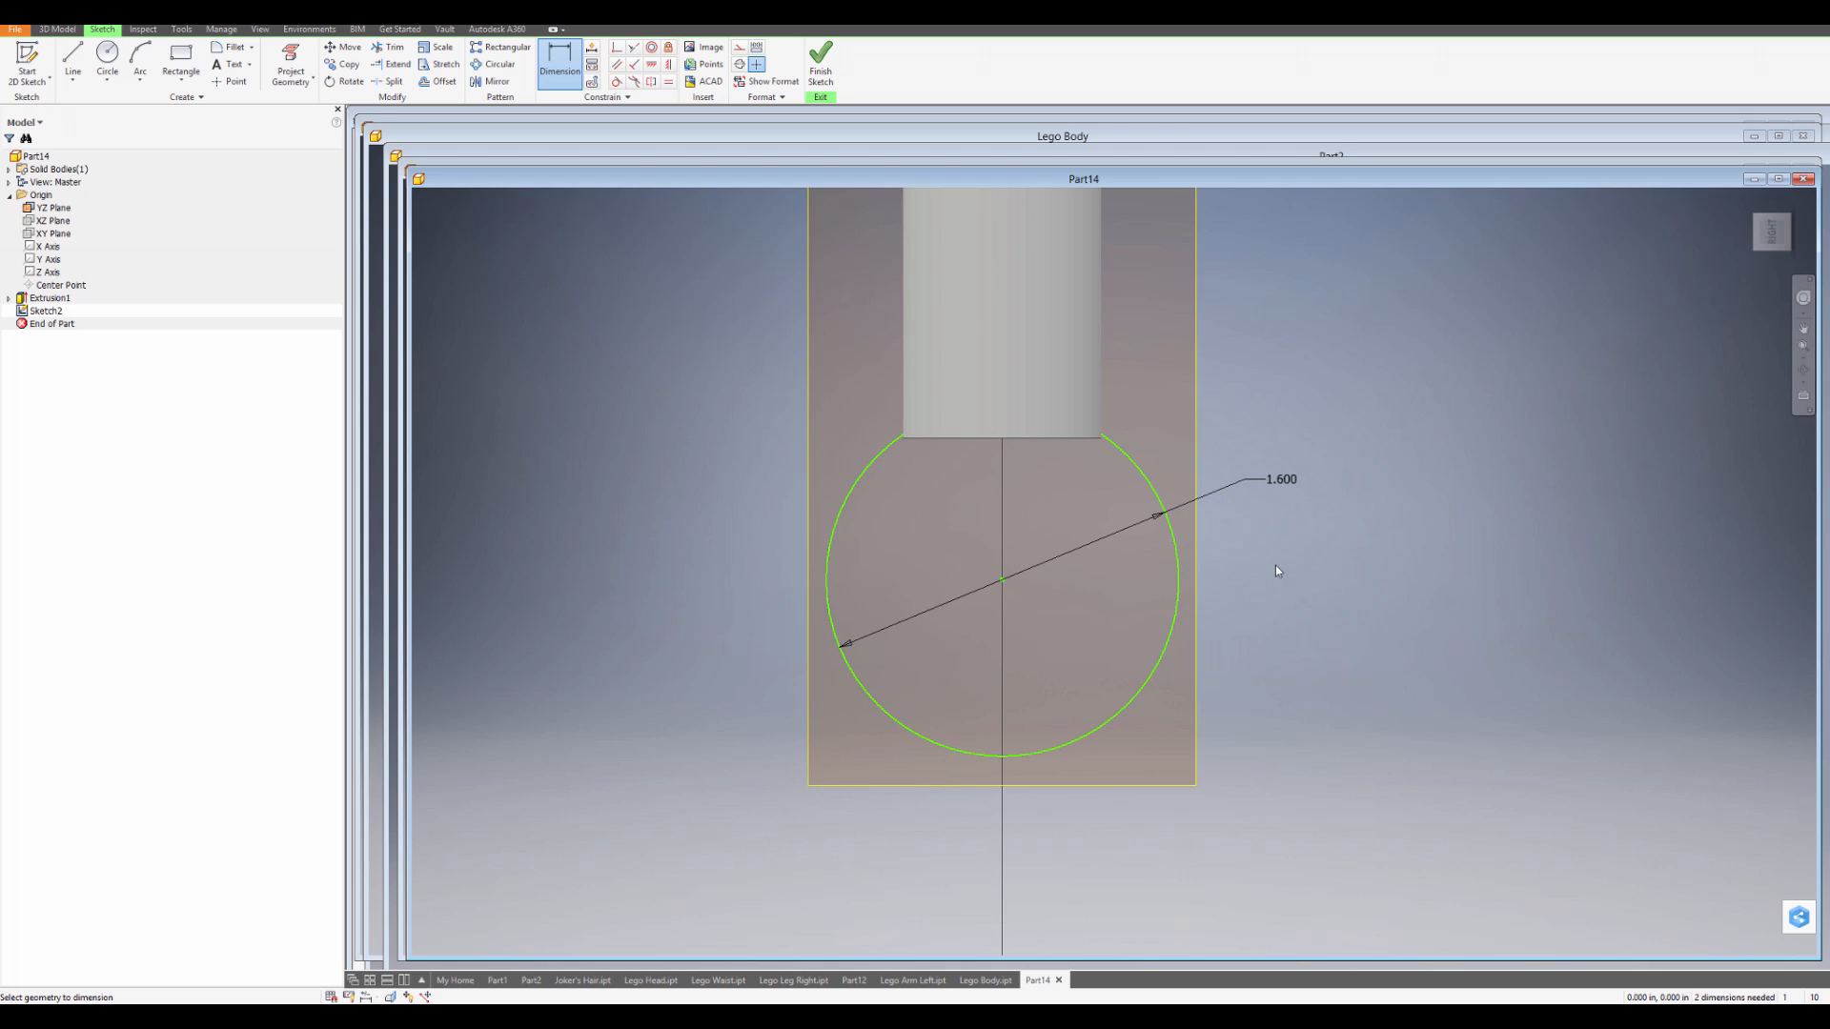
Project the edge of the cylinder's extruded end face into the sketch.
{"action": "middle_click_drag", "start_coordinate": [1008, 468], "coordinate": [884, 524]}
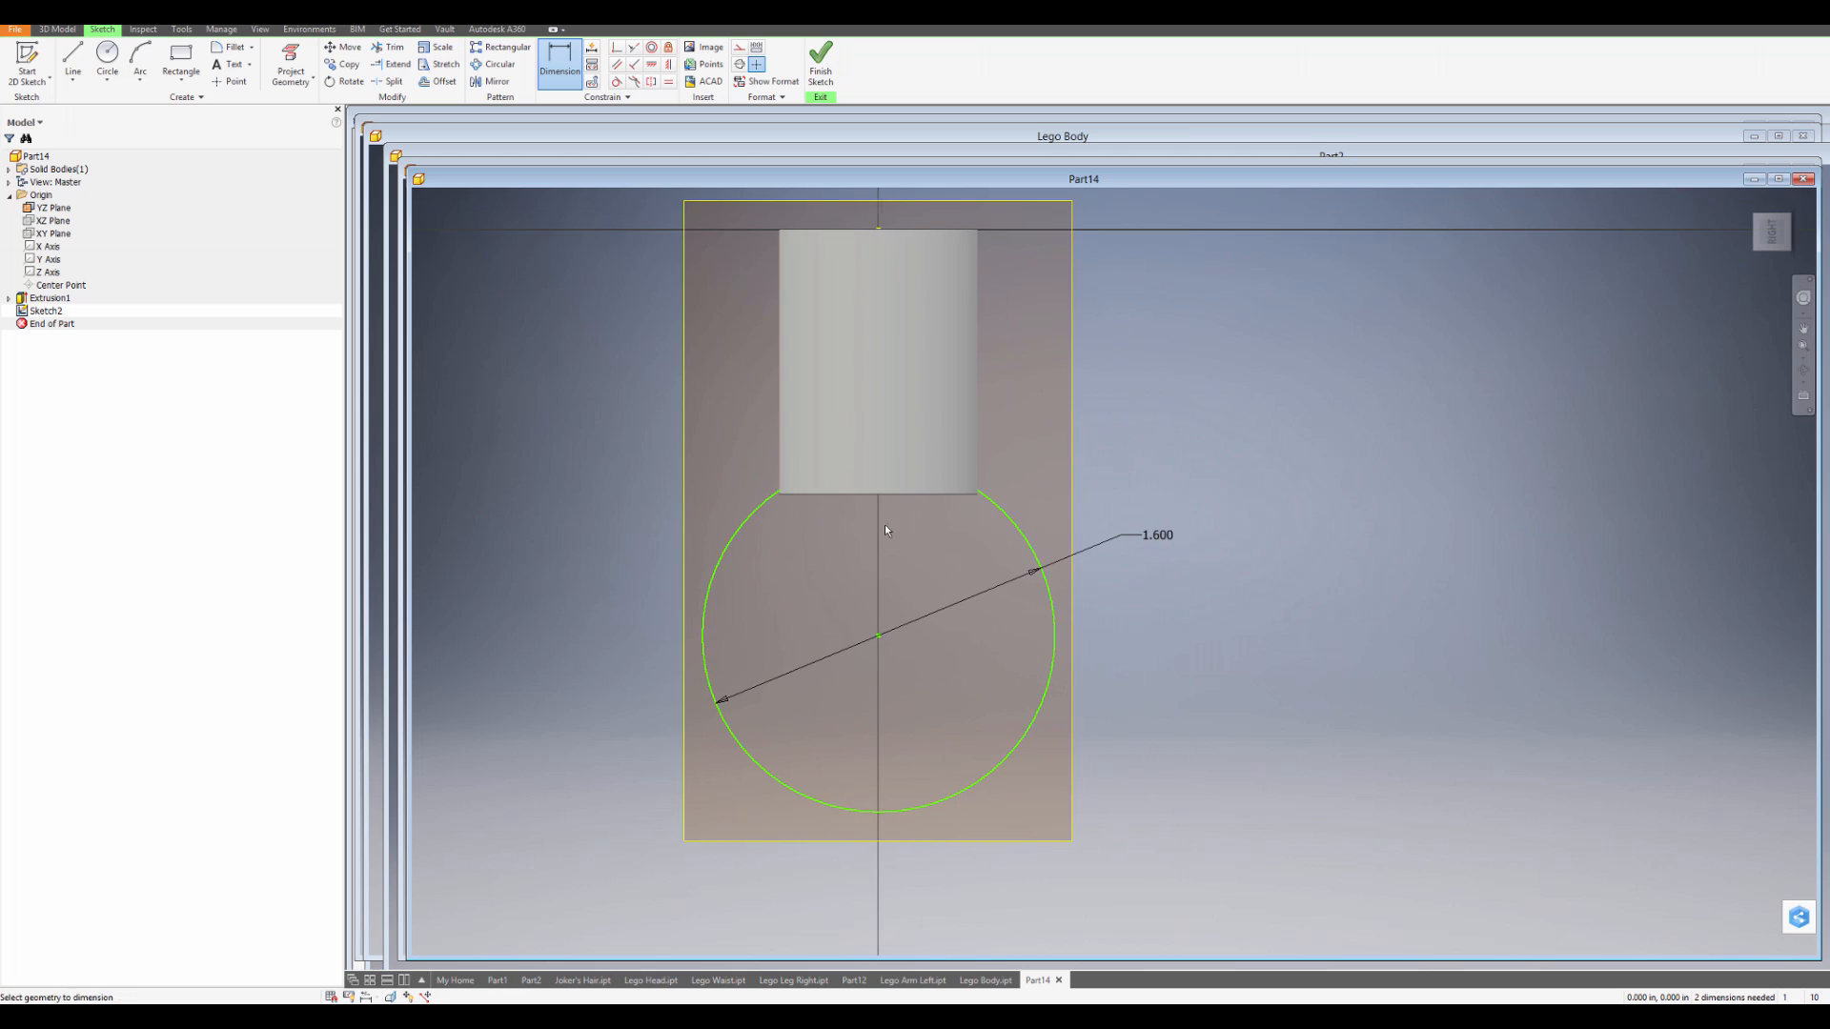
{"action": "left_click", "coordinate": [290, 65]}
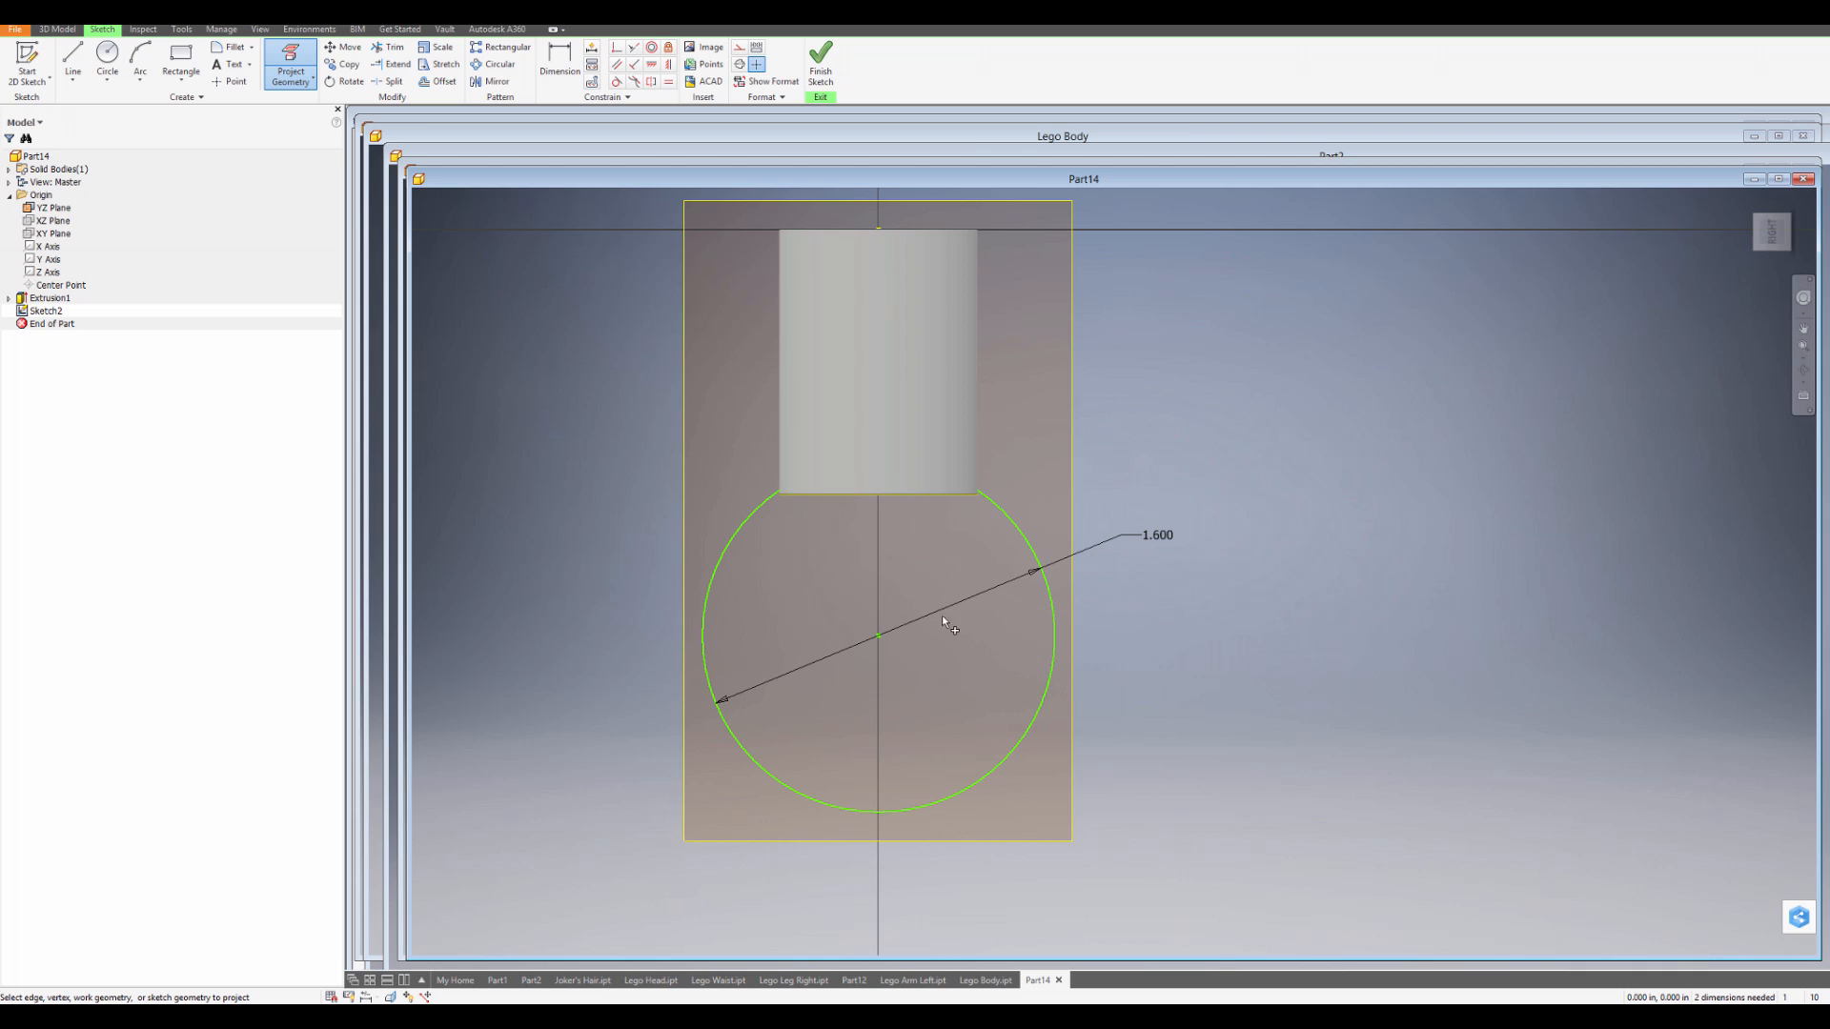
{"action": "scroll", "coordinate": [915, 548], "scroll_direction": "up", "scroll_amount": 3}
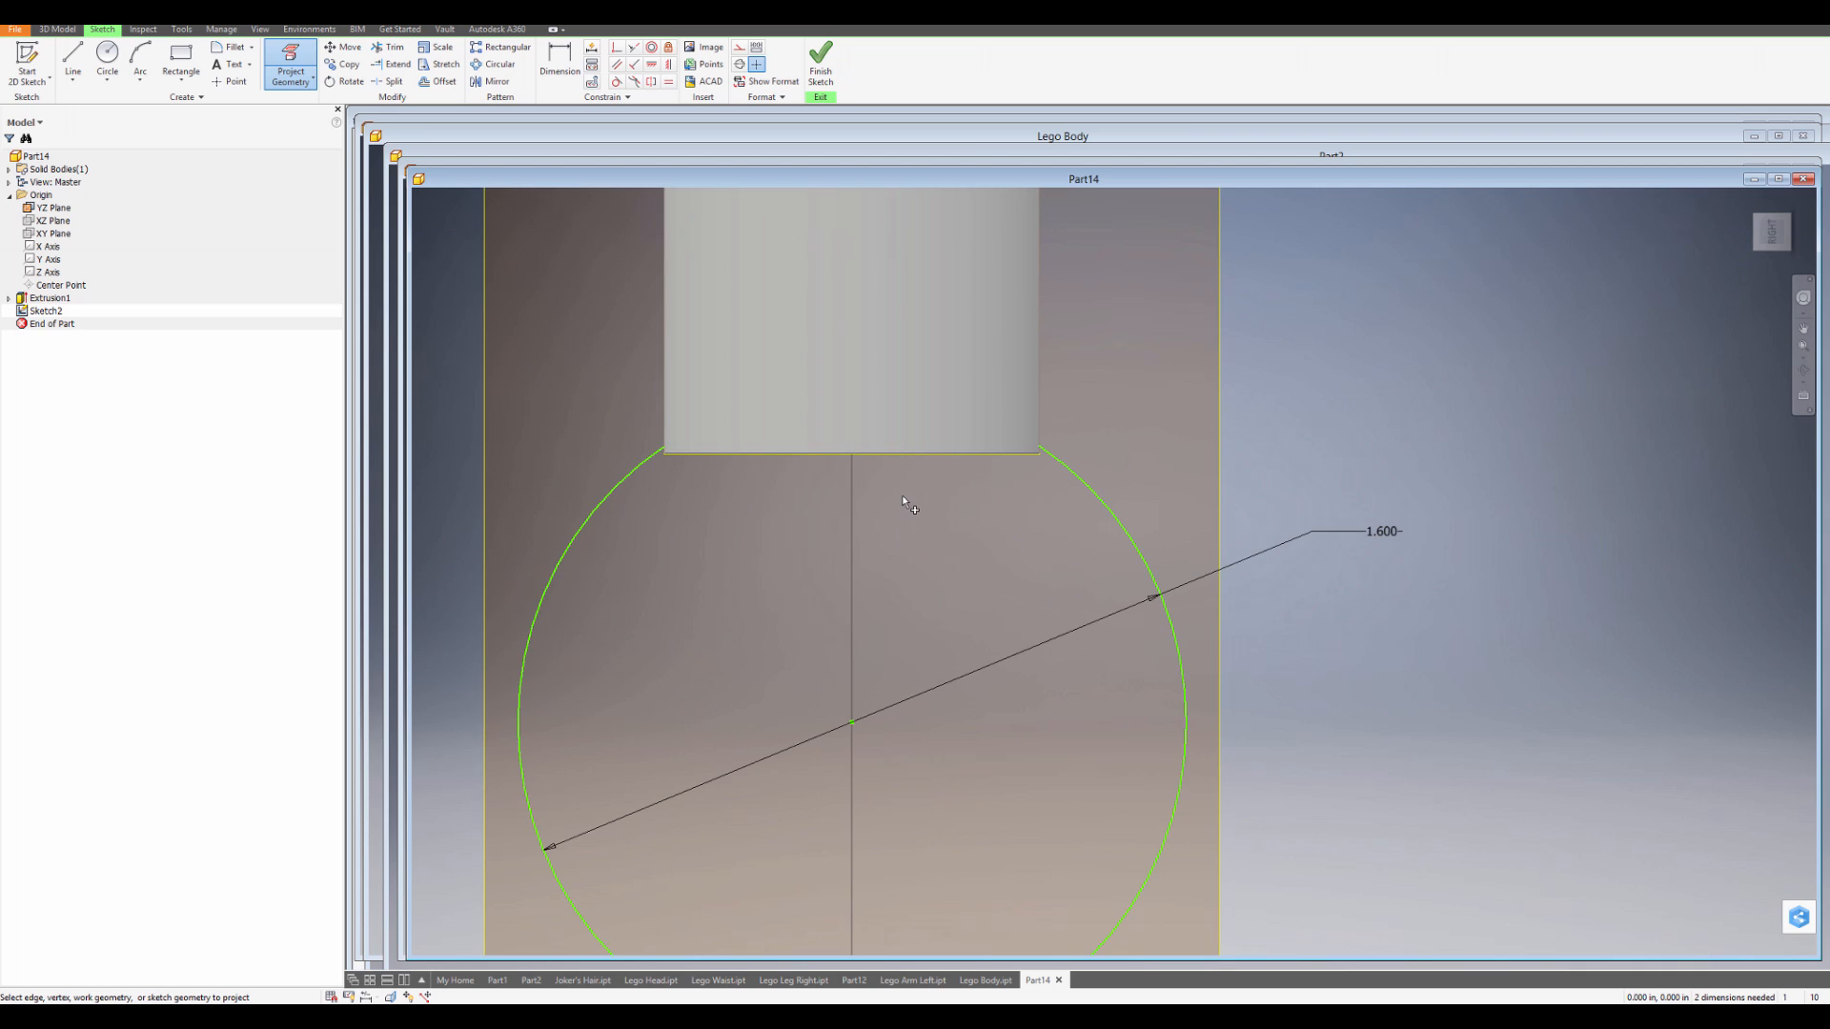
{"action": "key", "text": "Escape"}
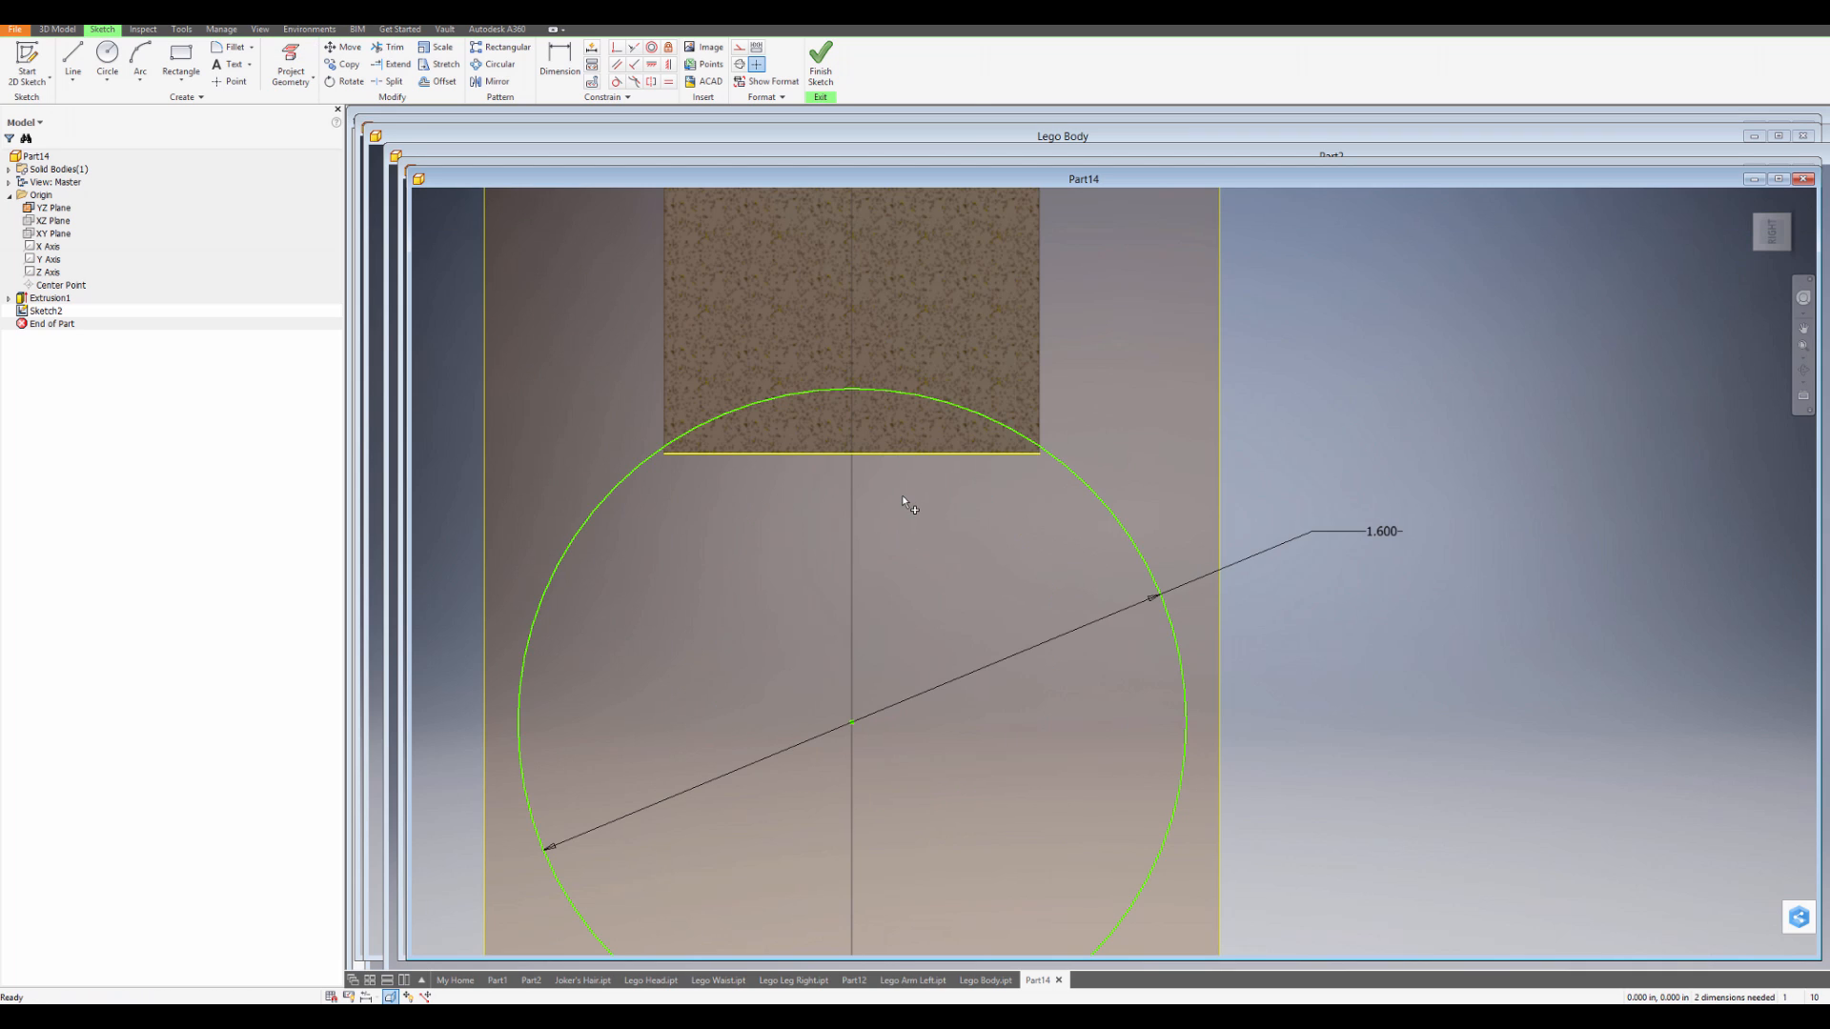
Slice the model graphics at the sketch plane so the sketch shows inside the cylinder.
{"action": "key", "text": "F7"}
{"action": "key", "text": "F7"}
{"action": "key", "text": "F7"}
{"action": "mouse_move", "coordinate": [822, 532]}
{"action": "middle_mouse_down"}
{"action": "mouse_move", "coordinate": [841, 421]}
{"action": "mouse_move", "coordinate": [823, 551]}
{"action": "middle_mouse_up"}
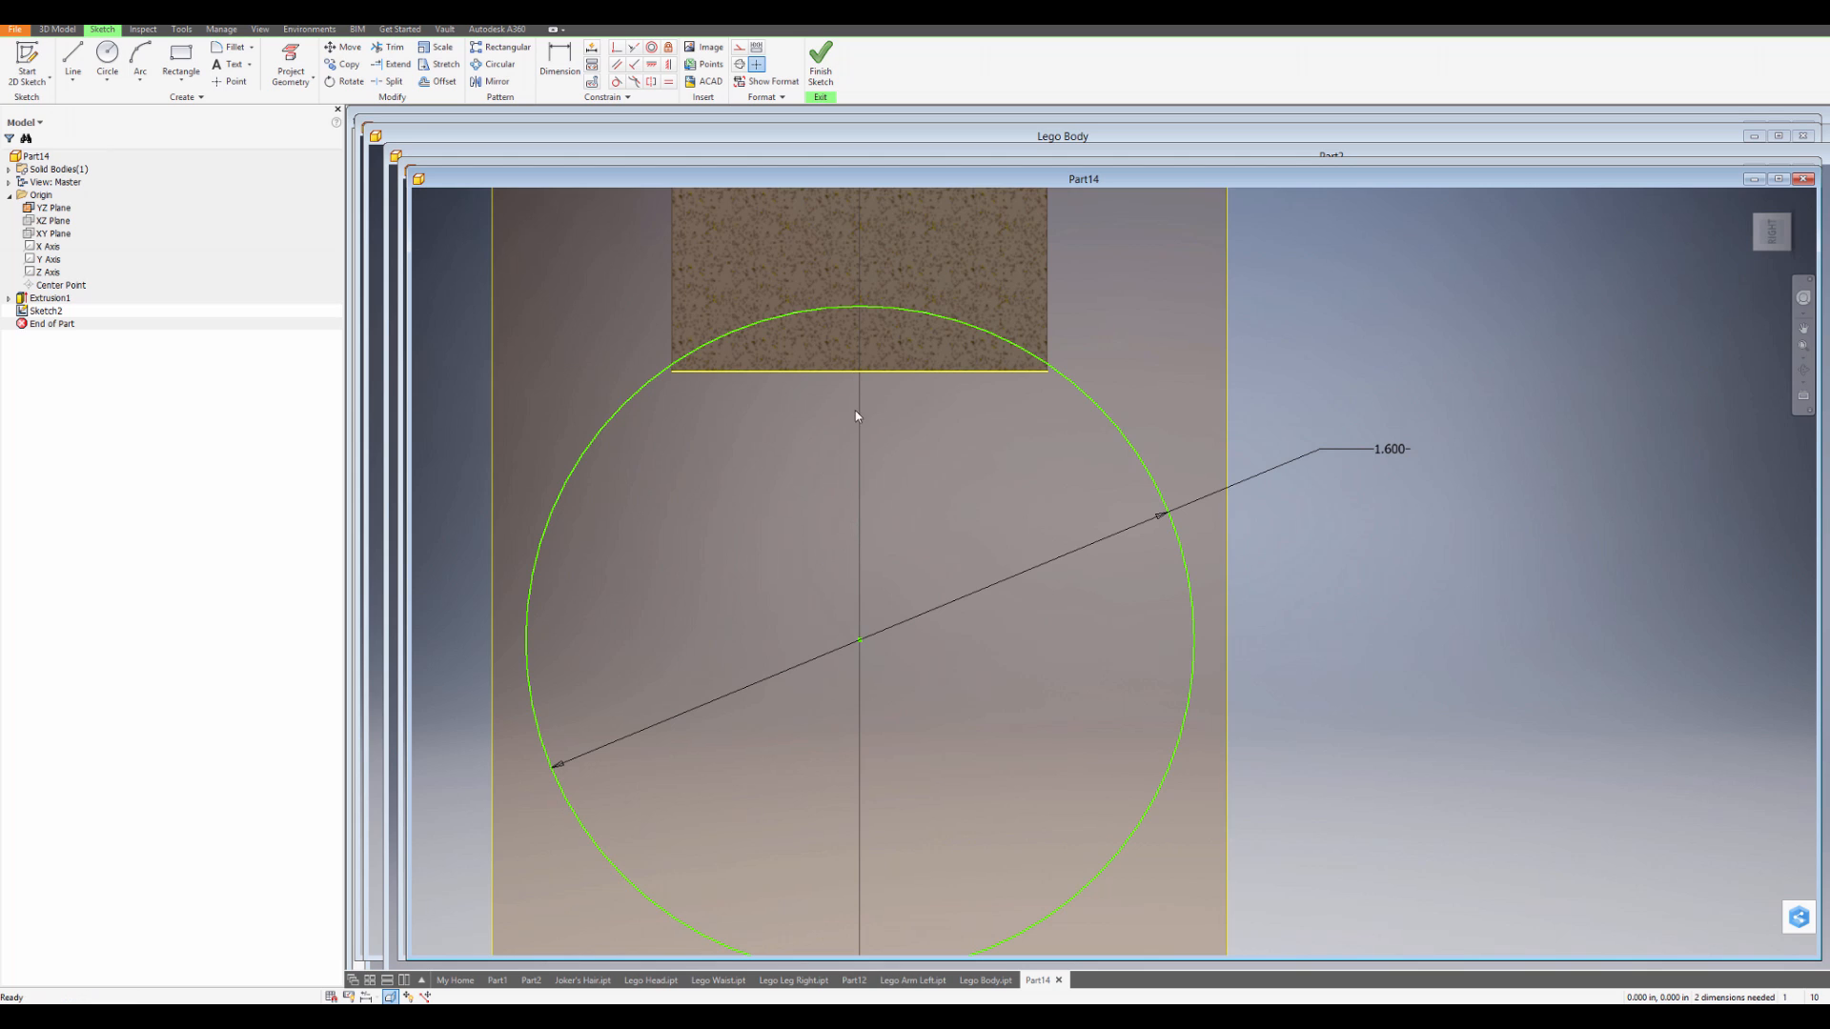
Dimension the horizontal distance from the circle's centre to the endpoint of the projected end-face edge, accepting the proposed value.
{"action": "key", "text": "d"}
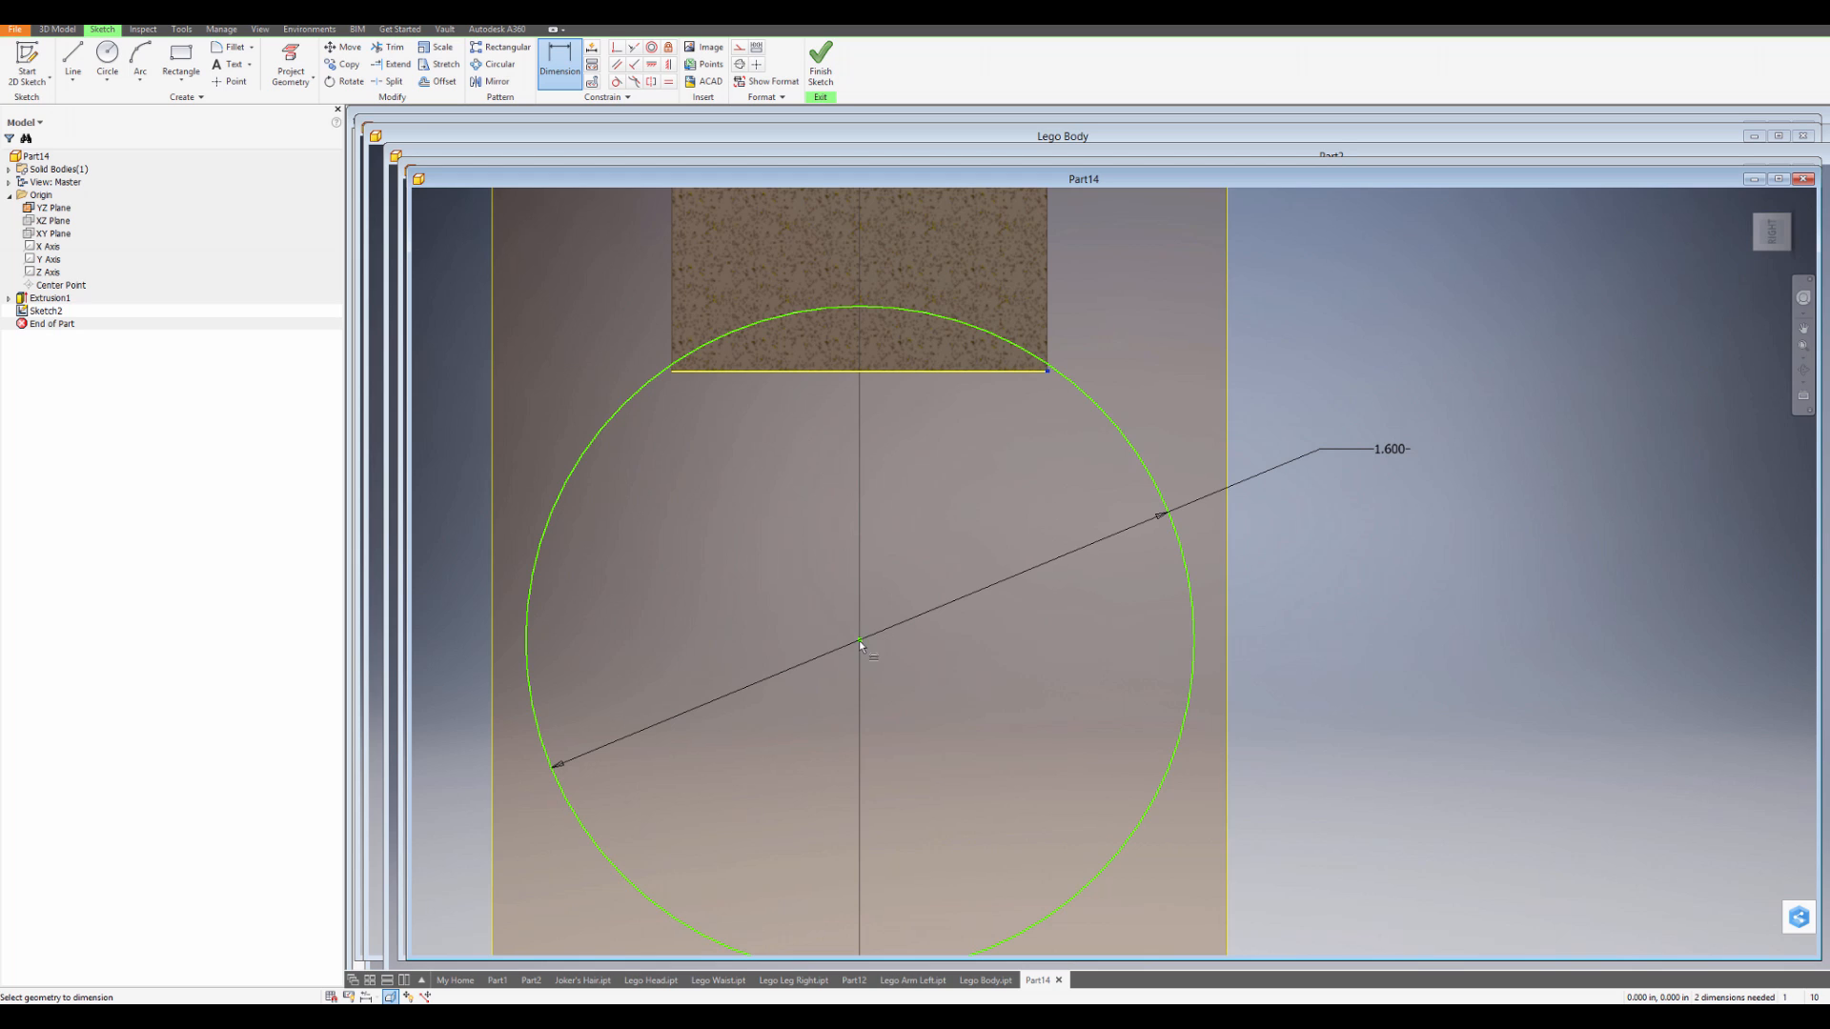
{"action": "left_click", "coordinate": [1047, 371]}
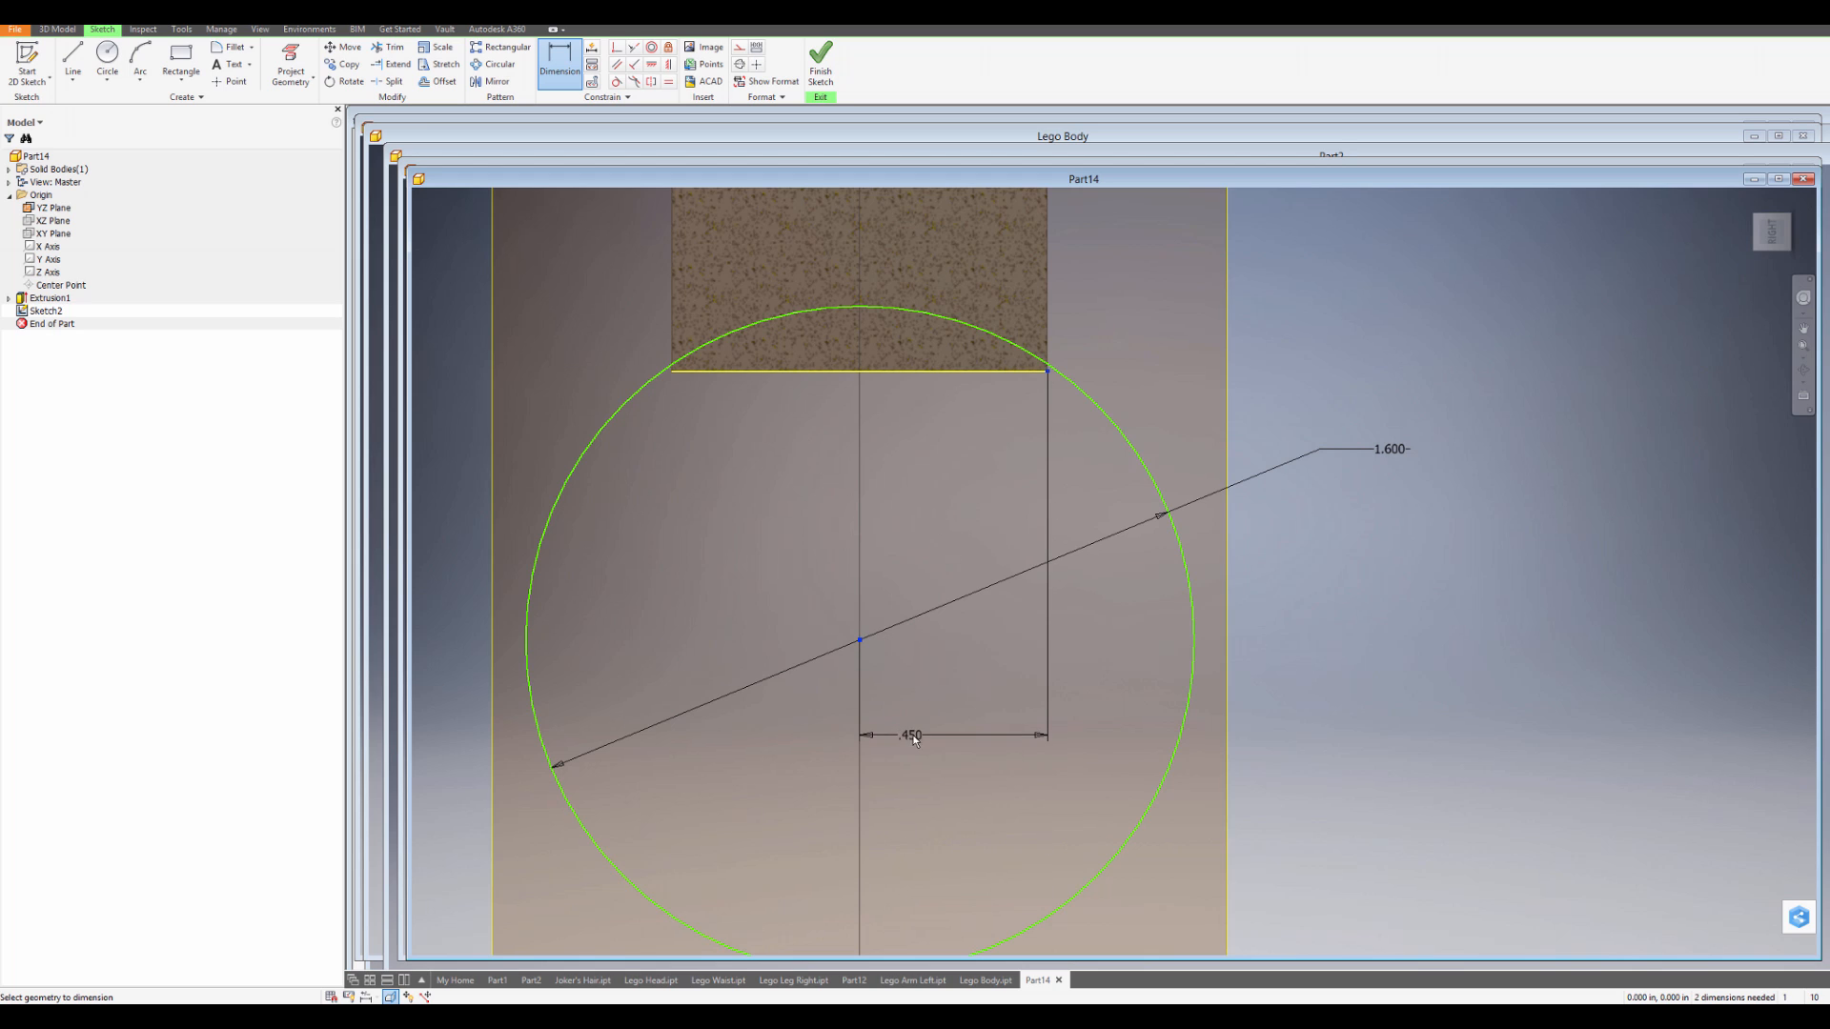
{"action": "left_click", "coordinate": [938, 737]}
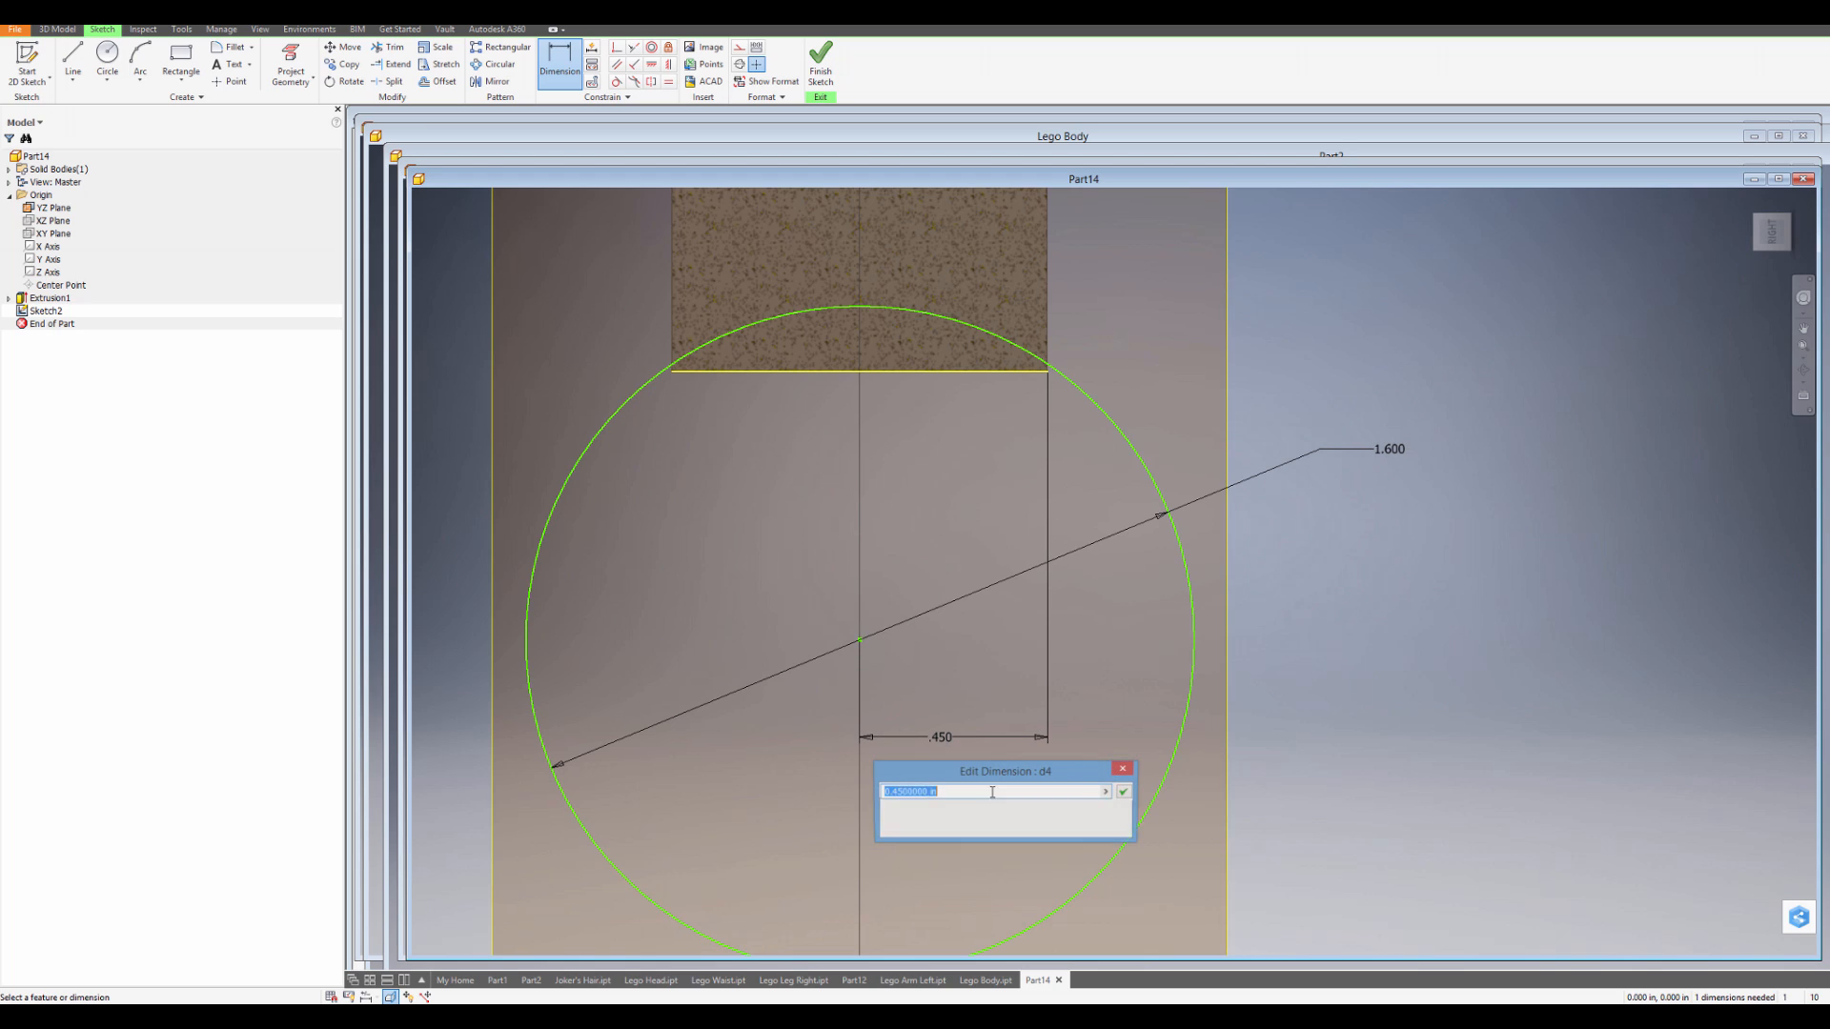
{"action": "left_click", "coordinate": [1125, 795]}
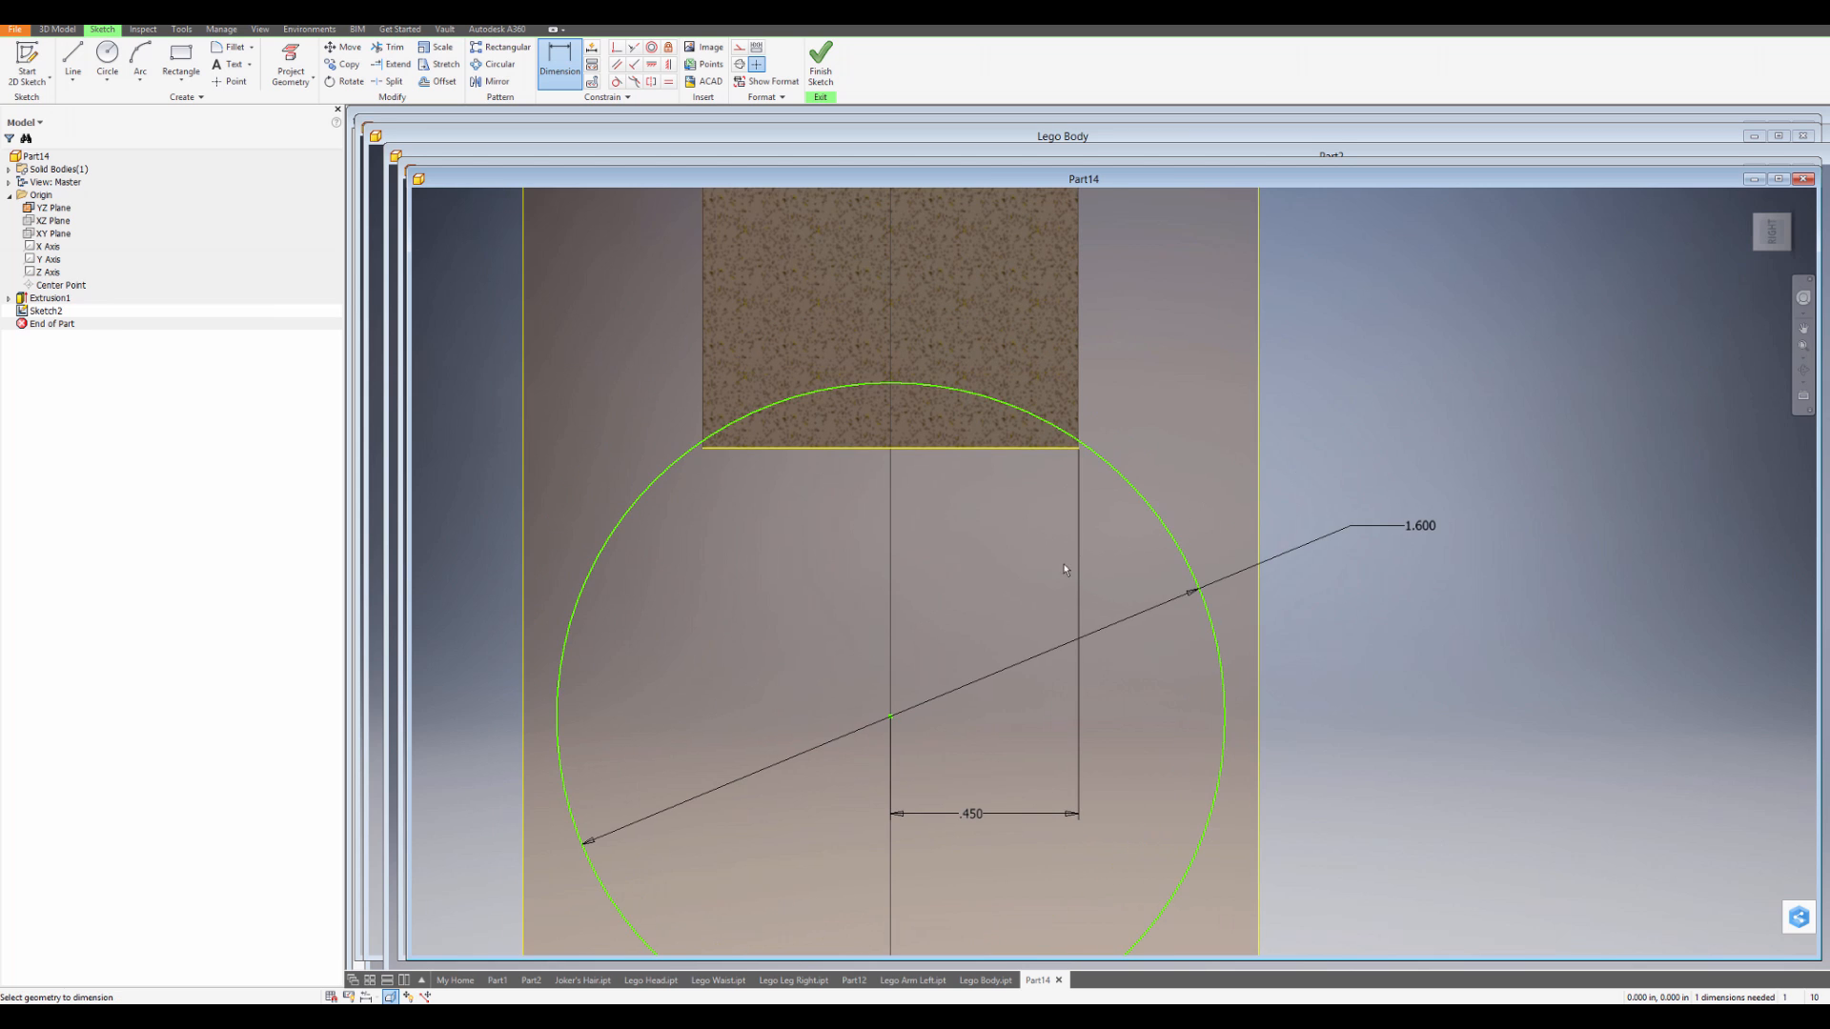
Constrain the circle tangent to the projected edge of the cylinder's end face.
{"action": "scroll", "coordinate": [1042, 441], "scroll_direction": "up", "scroll_amount": 5}
{"action": "scroll", "coordinate": [1058, 483], "scroll_direction": "down", "scroll_amount": 3}
{"action": "scroll", "coordinate": [1094, 449], "scroll_direction": "up", "scroll_amount": 5}
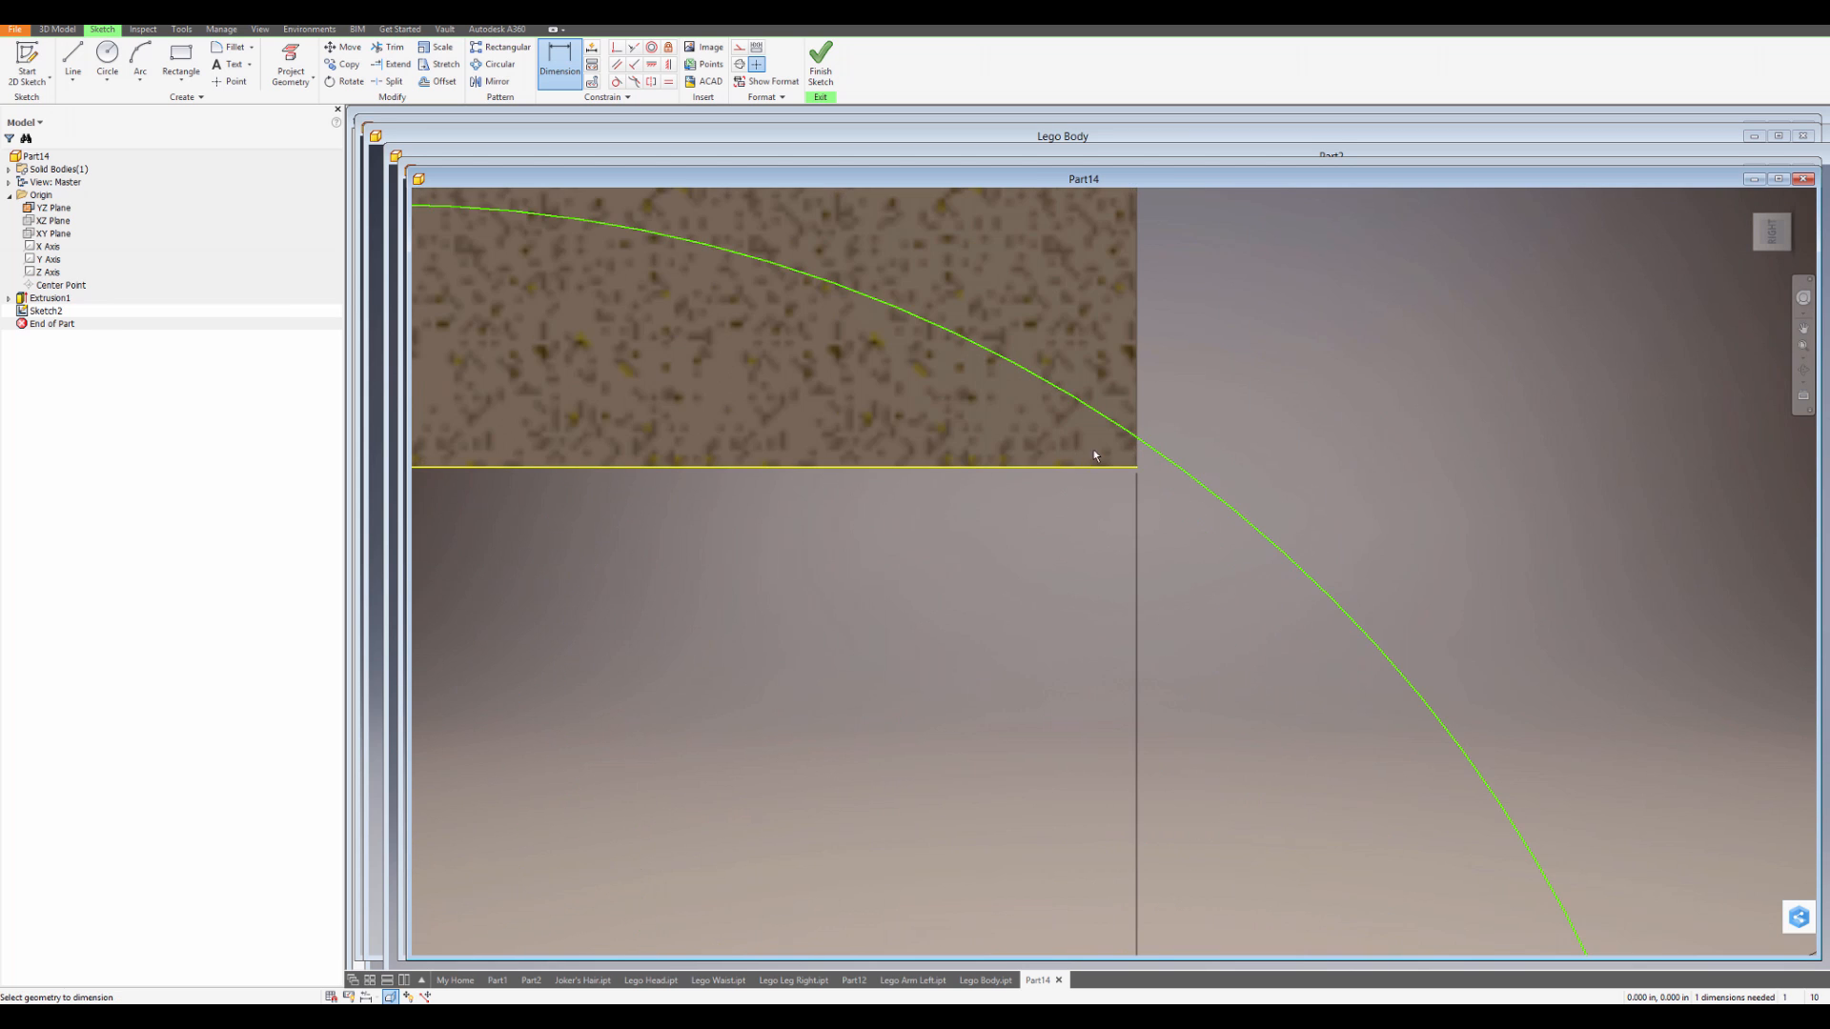
{"action": "scroll", "coordinate": [1138, 434], "scroll_direction": "down", "scroll_amount": 2}
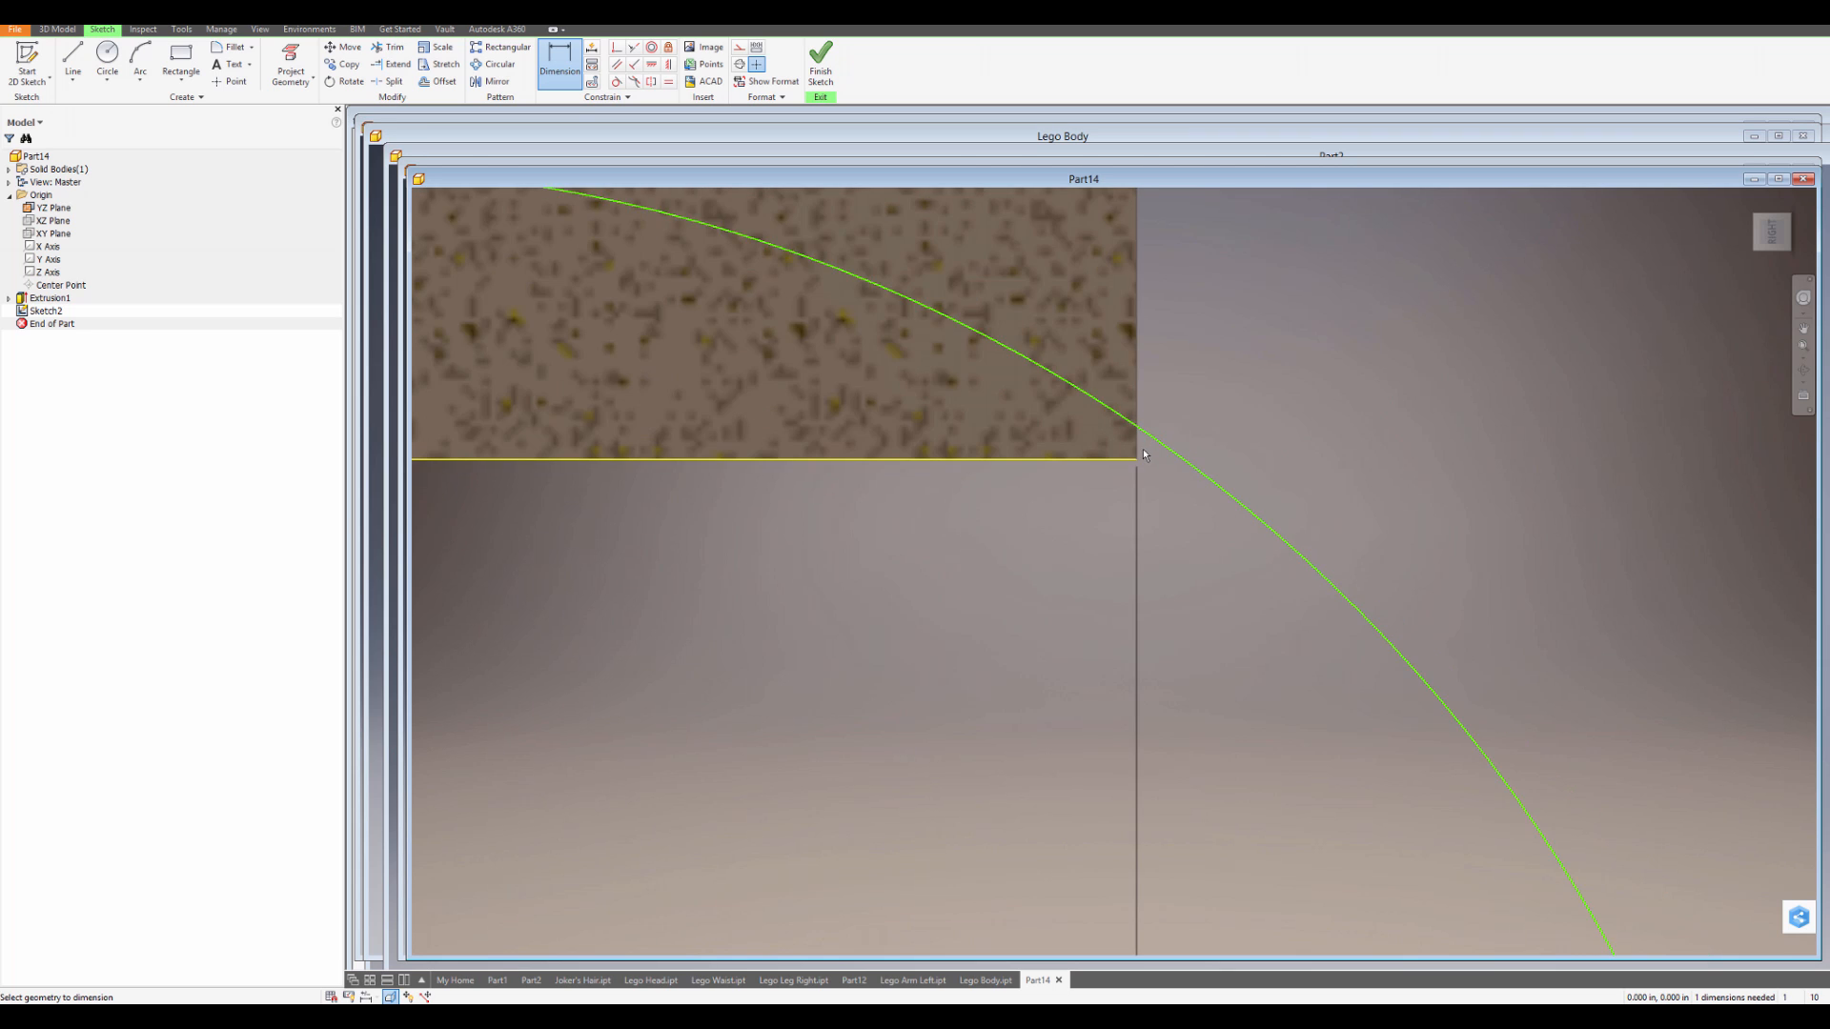
{"action": "scroll", "coordinate": [1142, 449], "scroll_direction": "up", "scroll_amount": 1}
{"action": "left_click", "coordinate": [617, 81]}
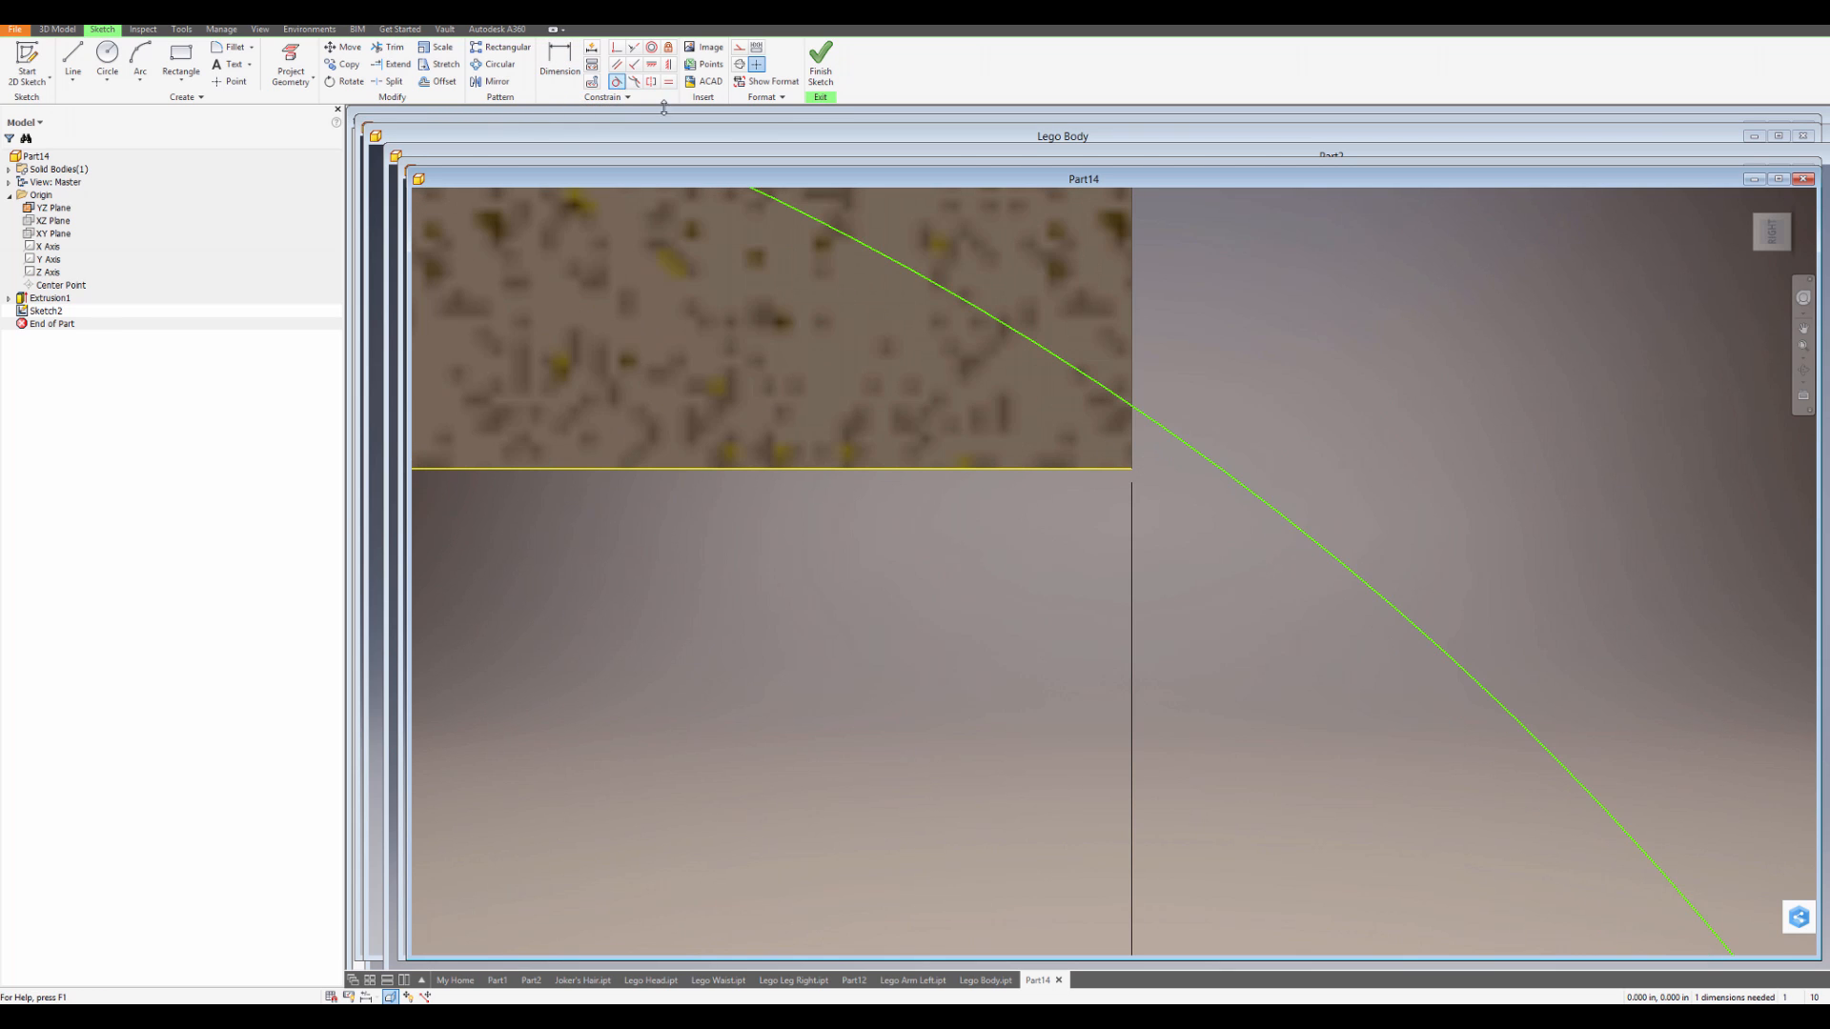
{"action": "left_click", "coordinate": [1160, 426]}
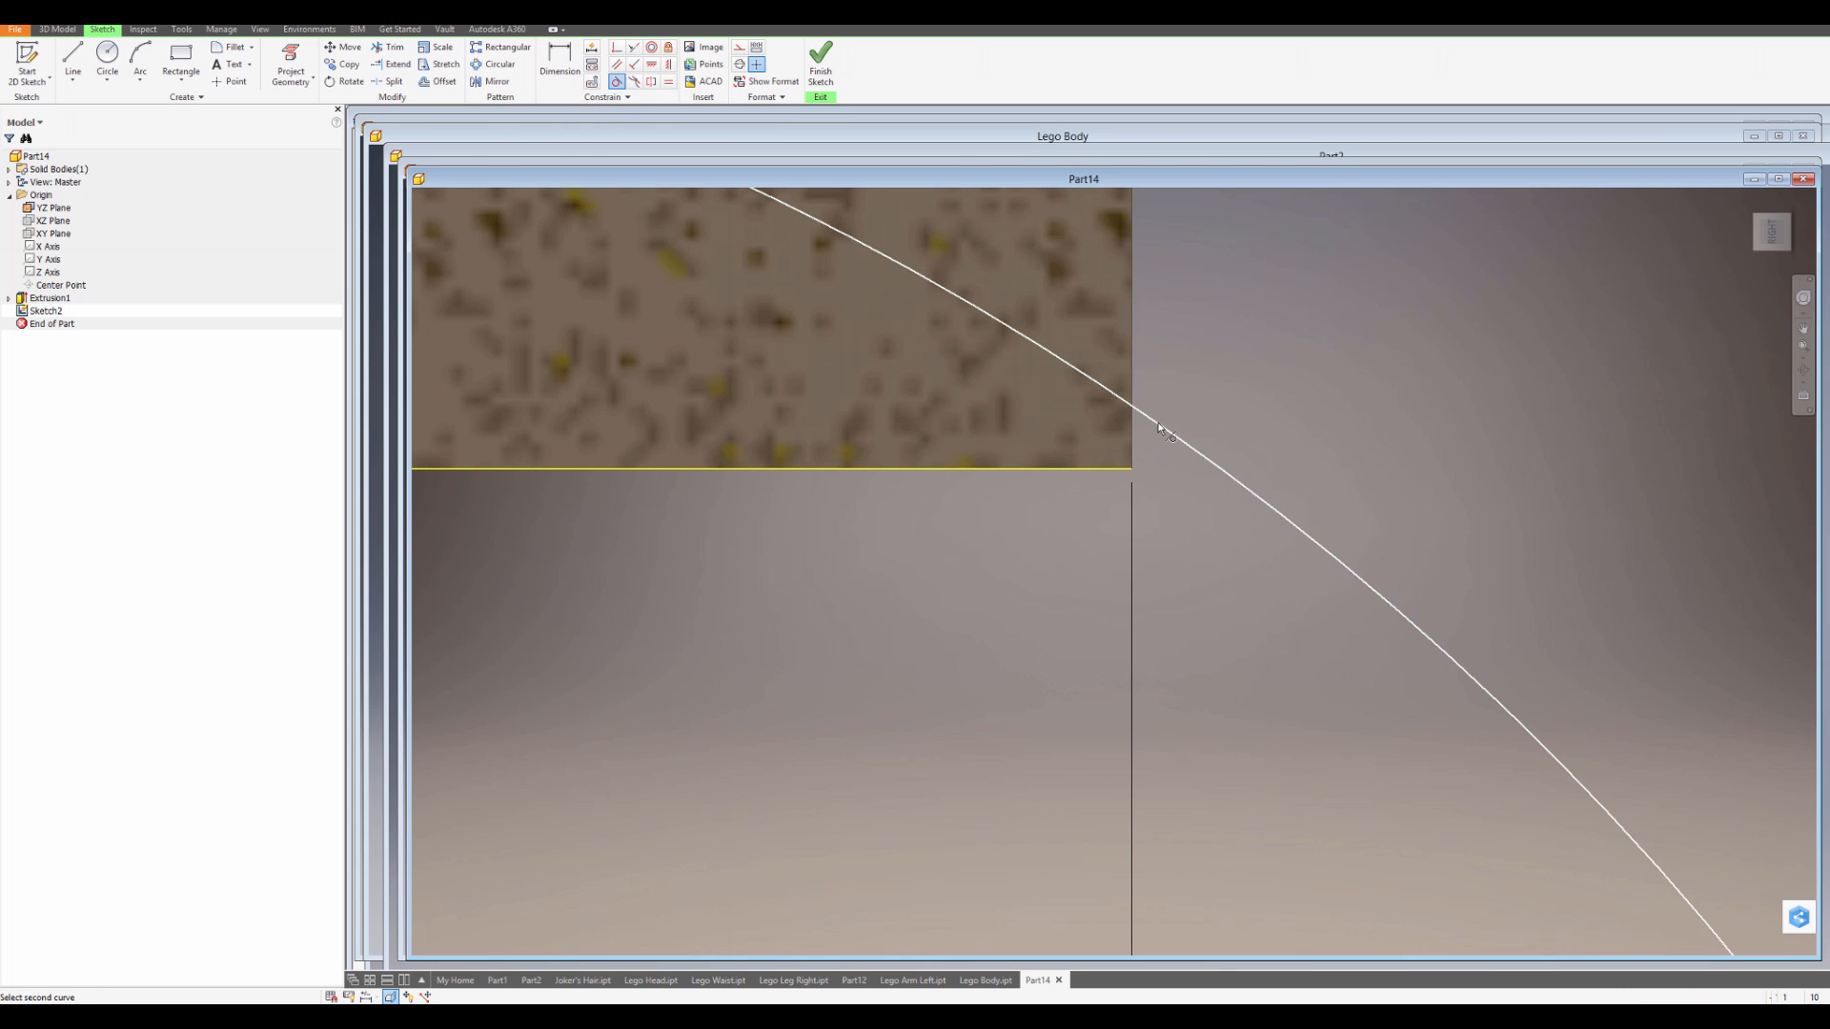
{"action": "left_click", "coordinate": [1130, 467]}
{"action": "scroll", "coordinate": [1139, 481], "scroll_direction": "down", "scroll_amount": 5}
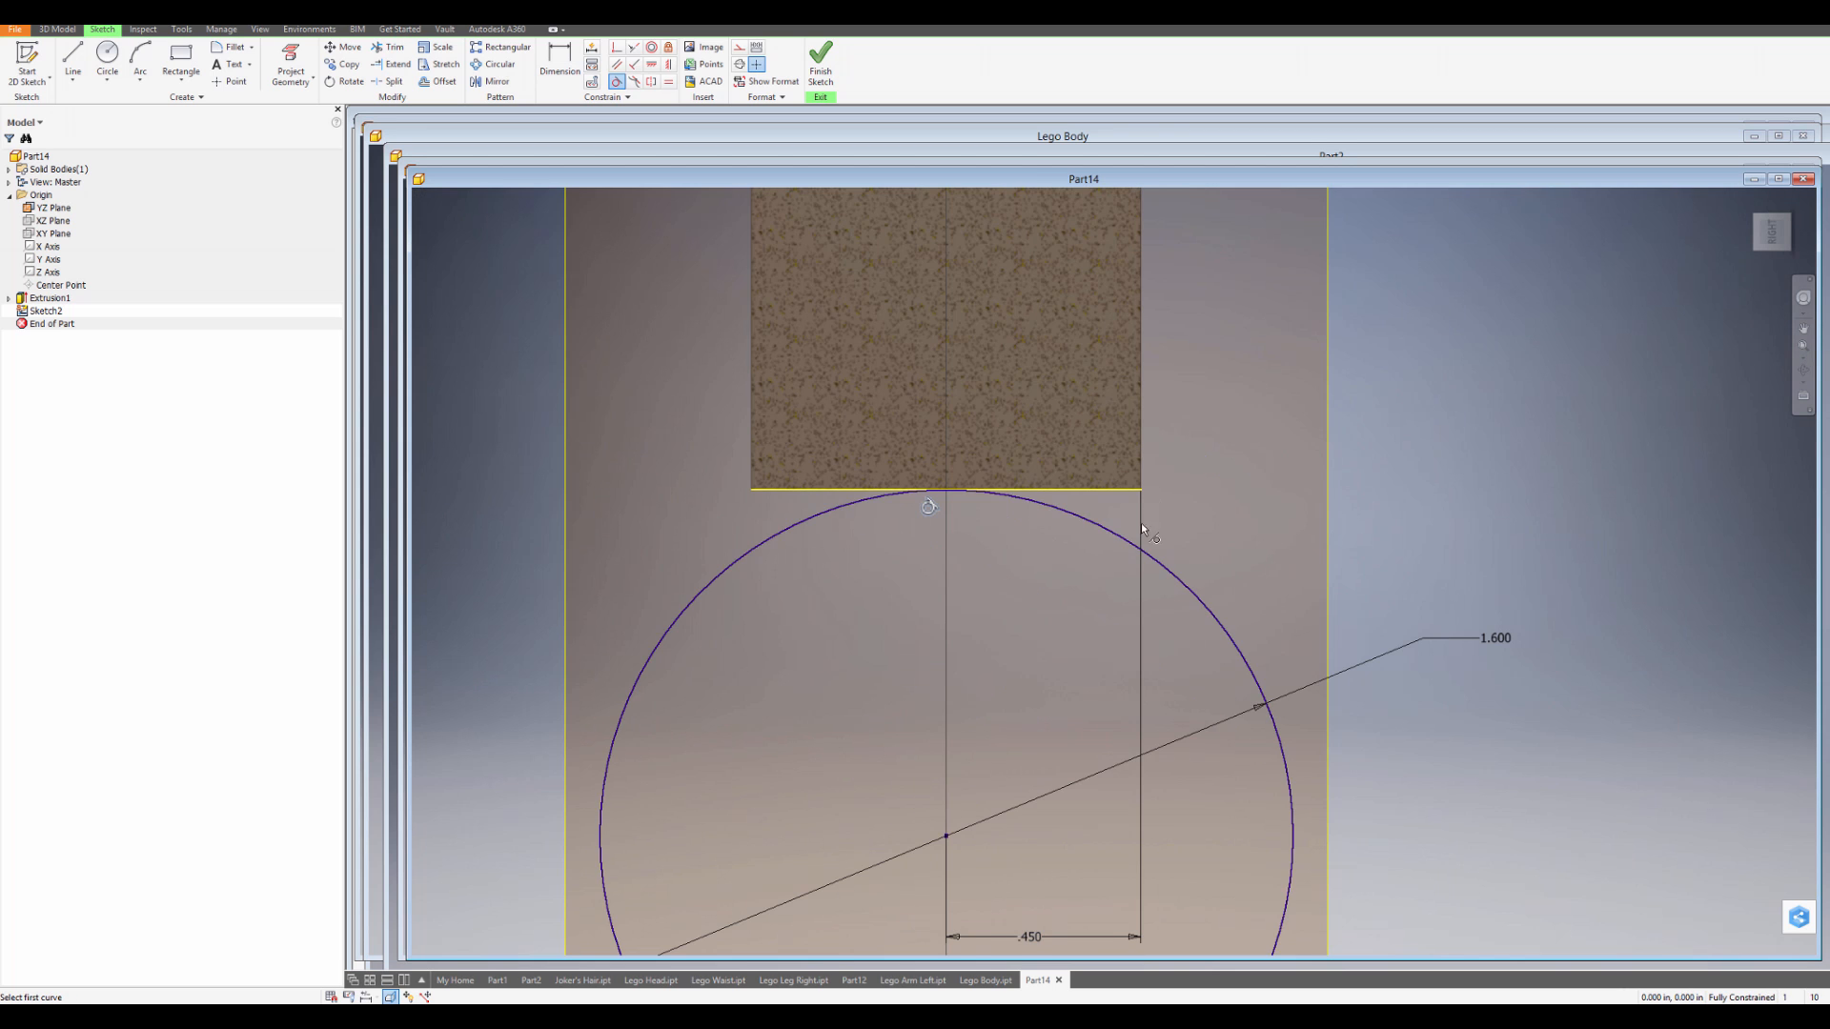
{"action": "middle_click_drag", "start_coordinate": [1098, 579], "coordinate": [1050, 372]}
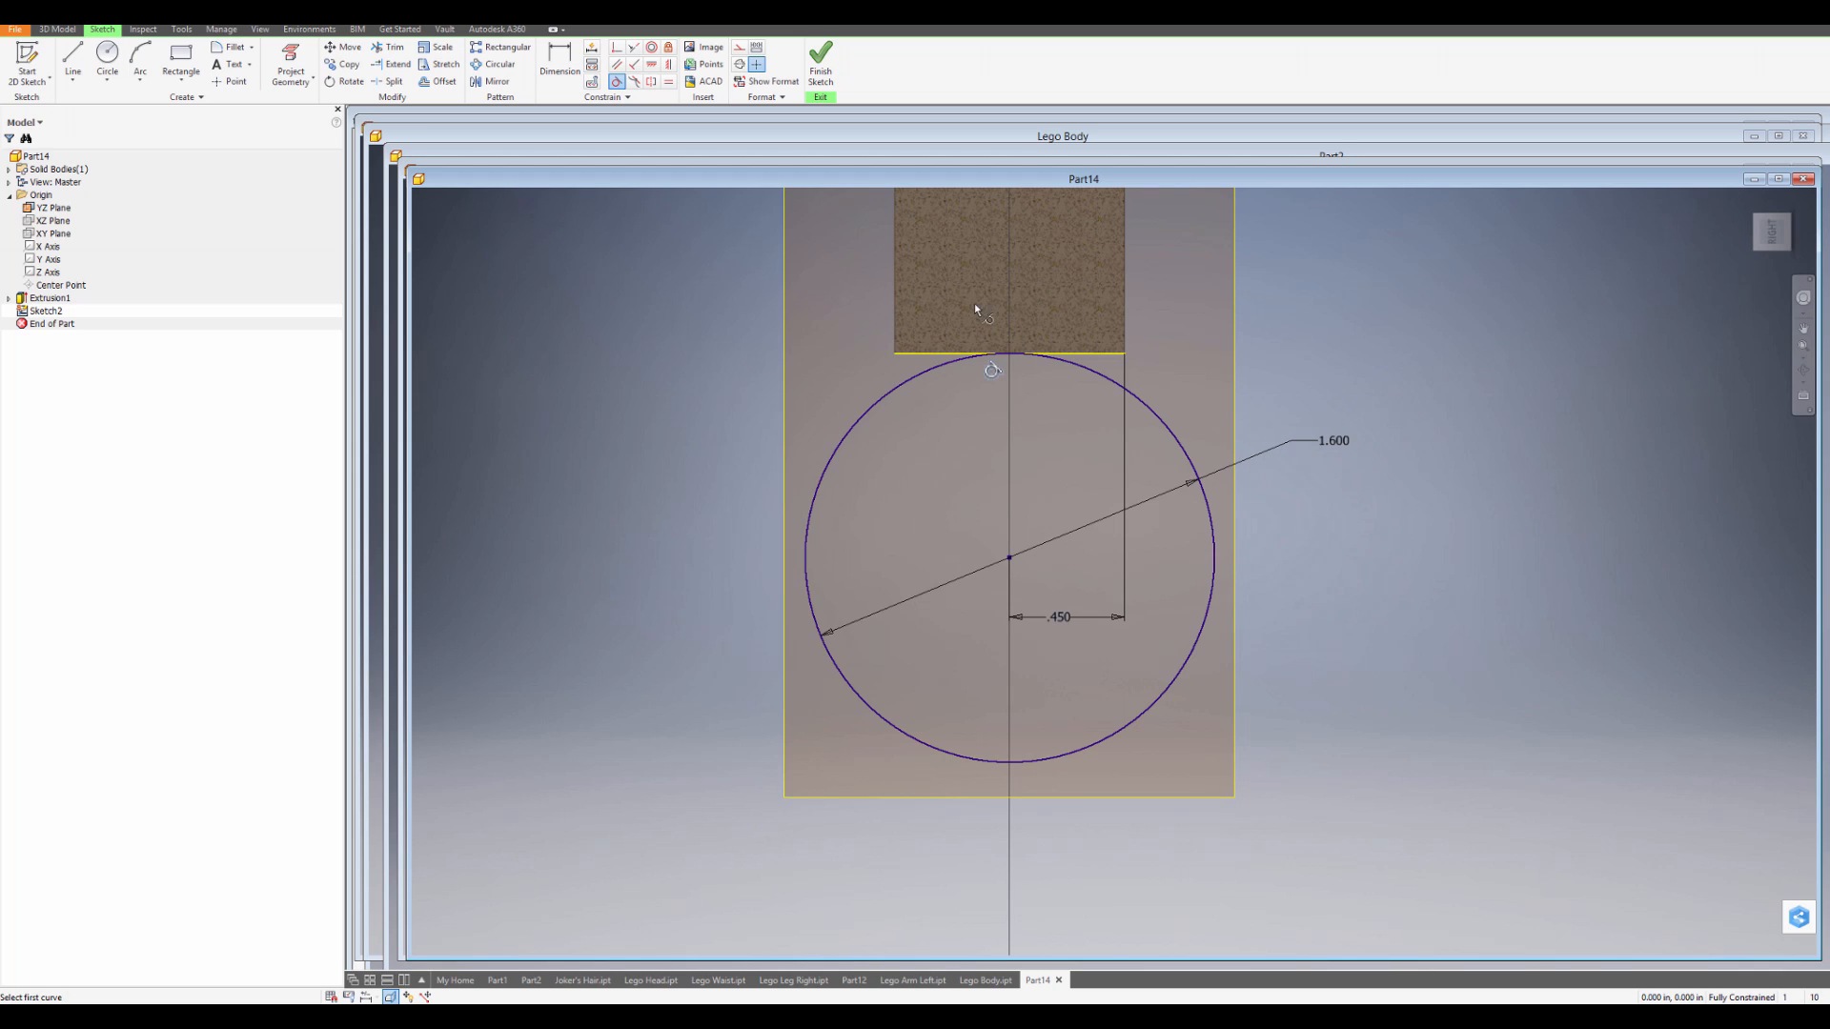
{"action": "left_click", "coordinate": [560, 59]}
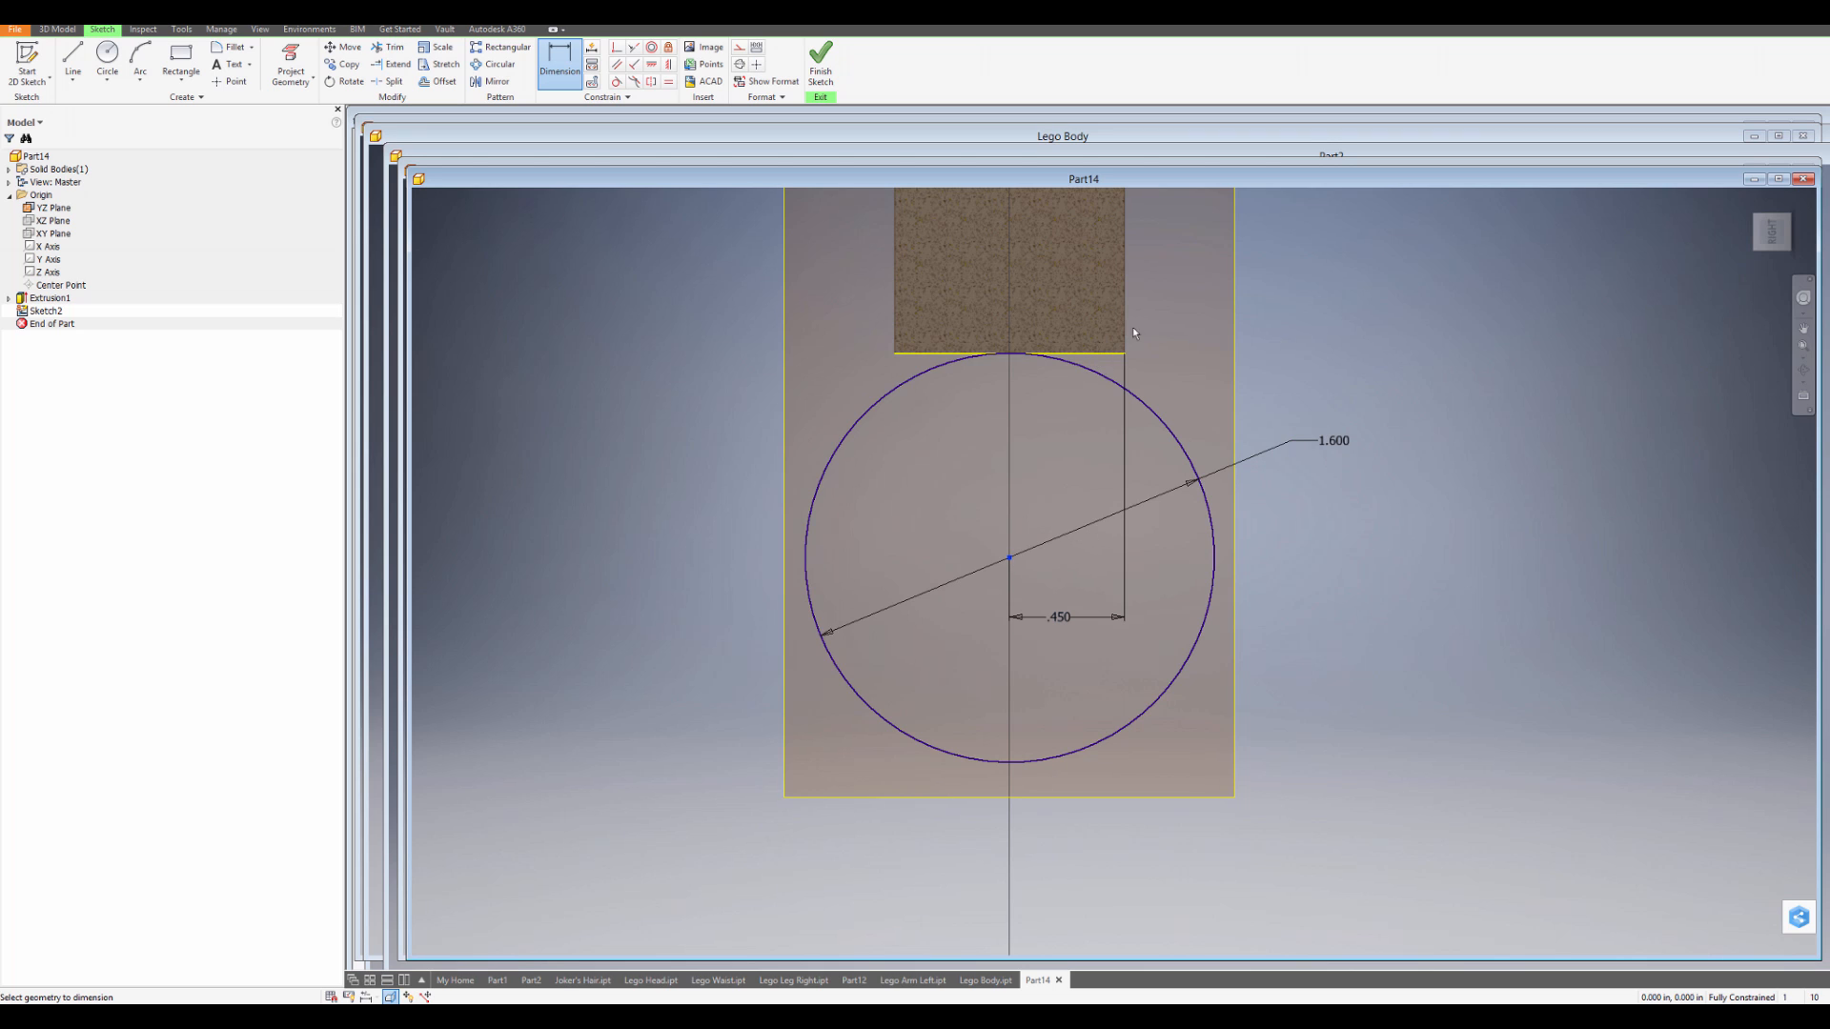
{"action": "middle_click_drag", "start_coordinate": [1134, 333], "coordinate": [1061, 660]}
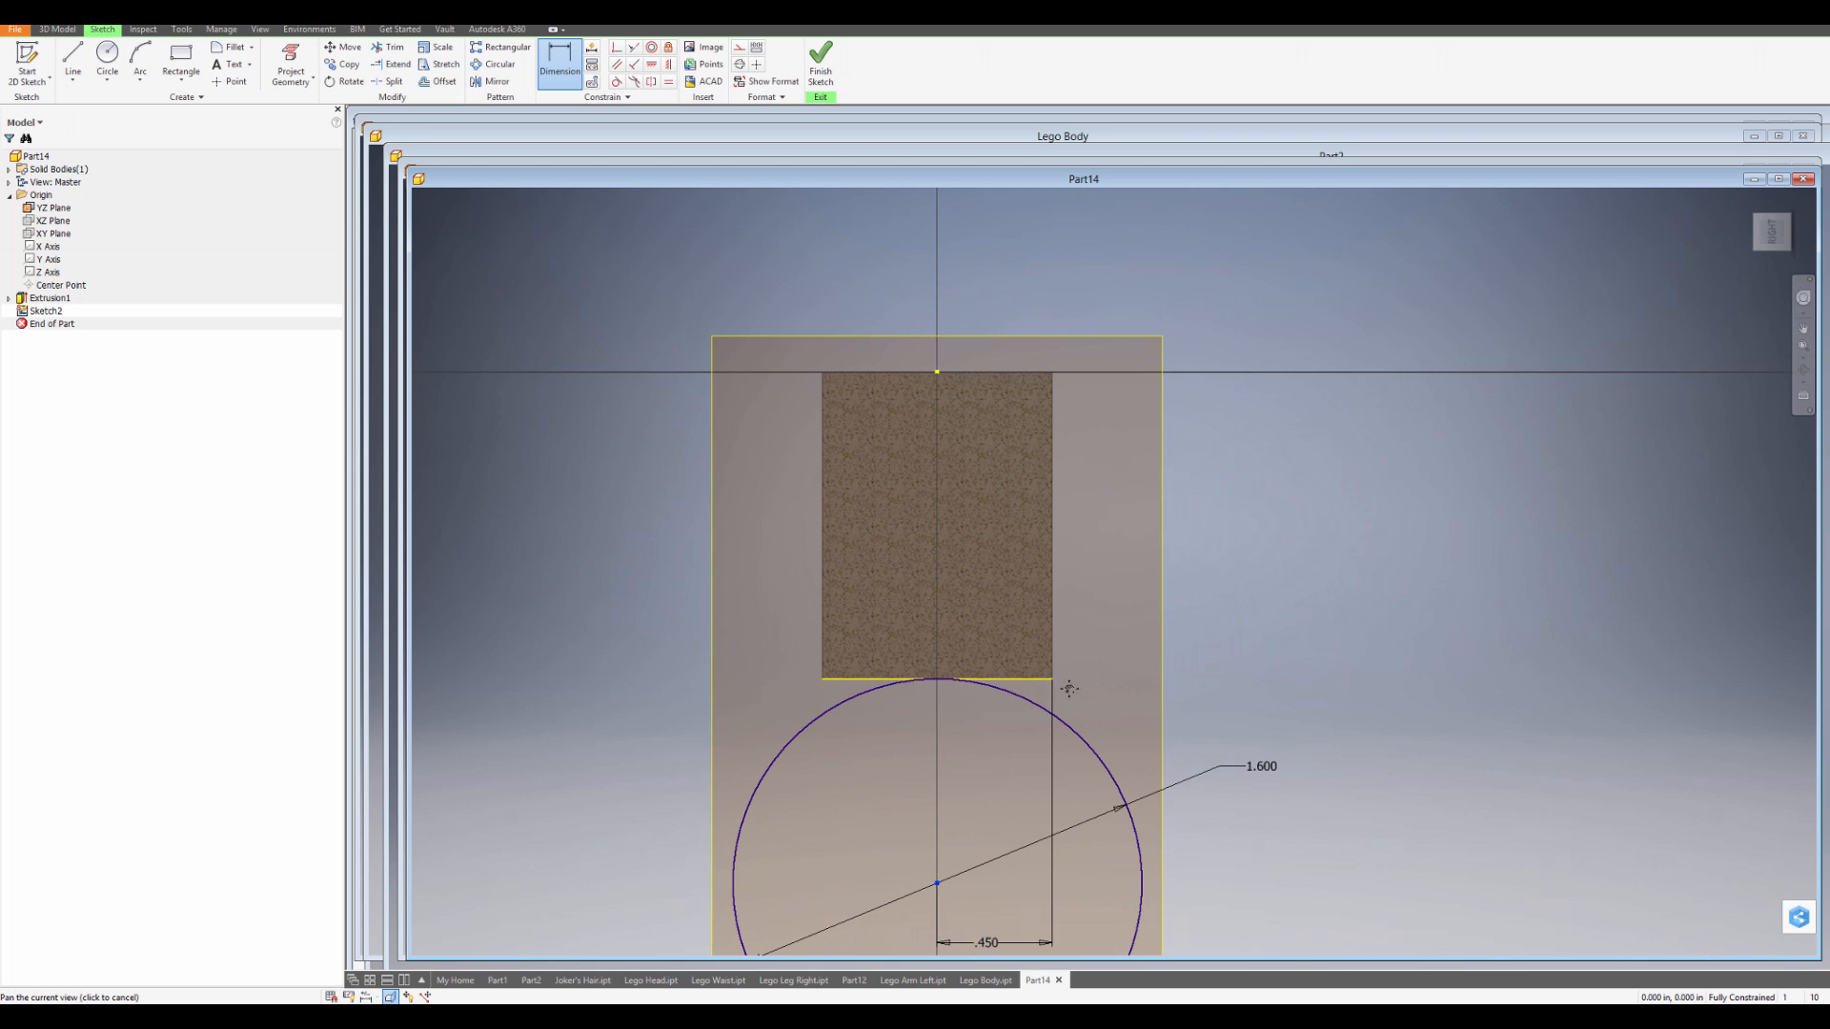
{"action": "left_click", "coordinate": [1010, 371]}
{"action": "middle_click_drag", "start_coordinate": [1216, 627], "coordinate": [1243, 490]}
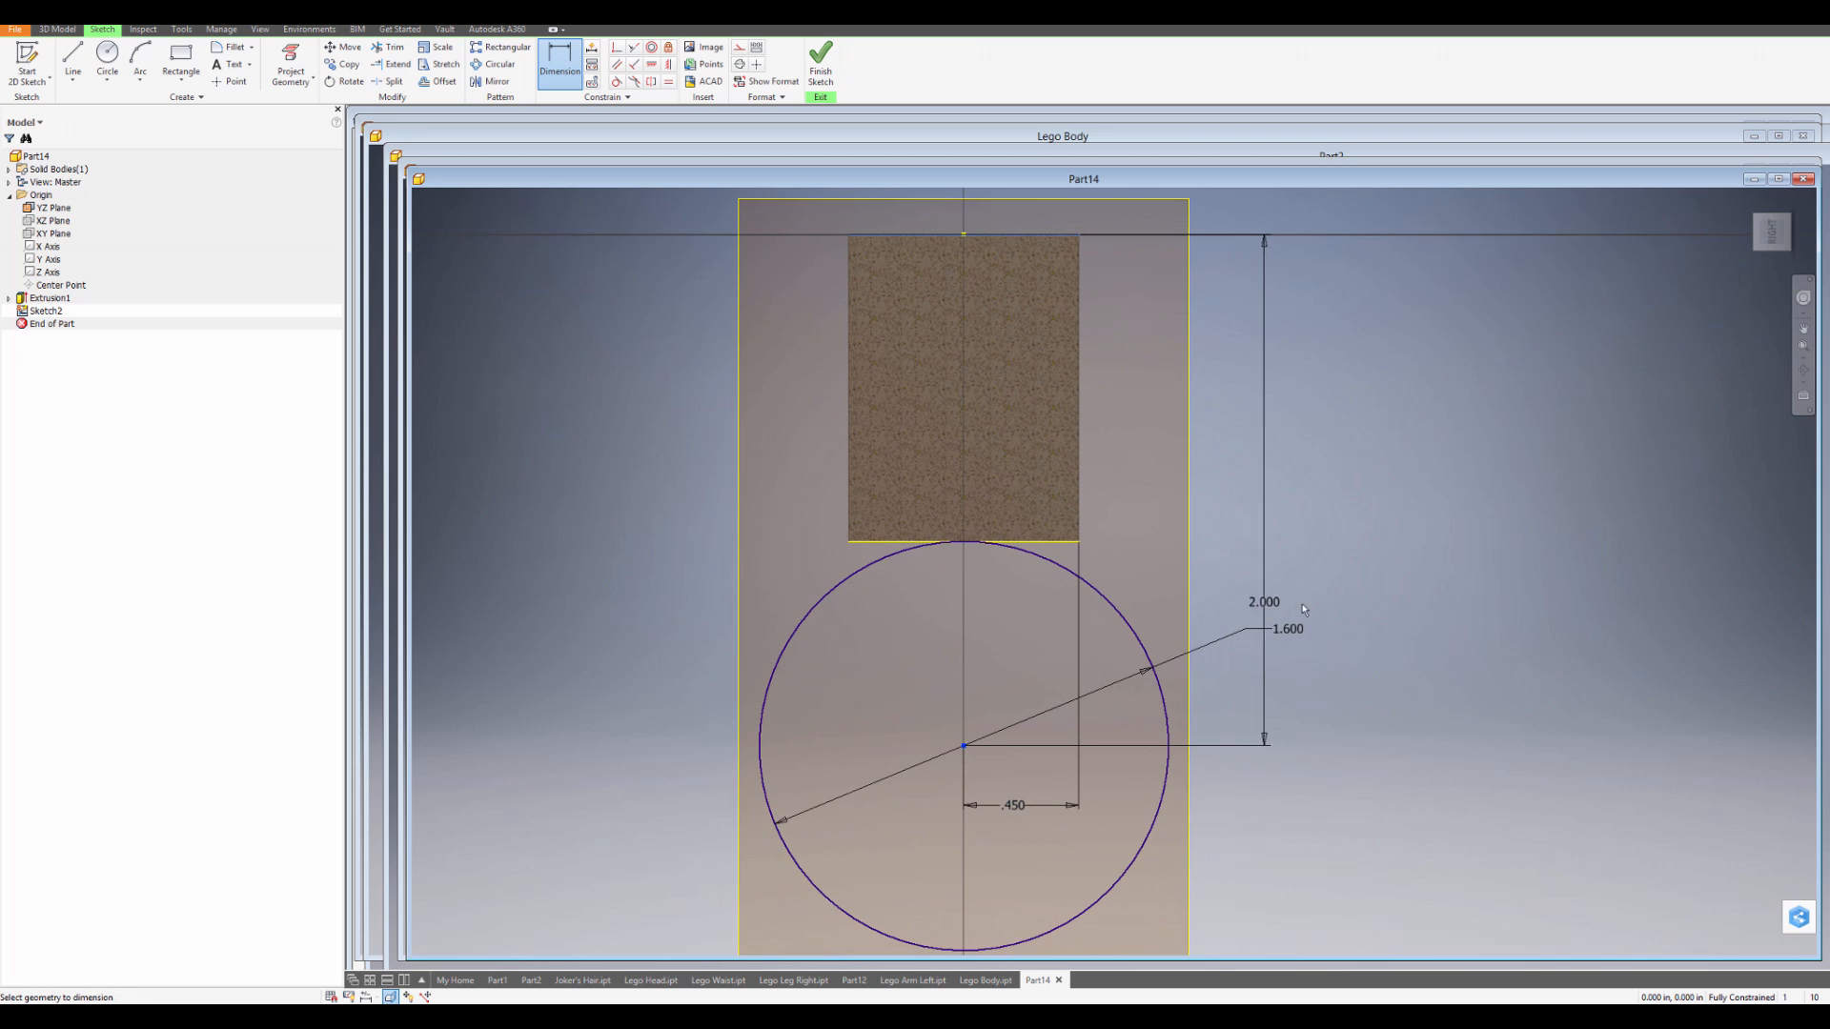
{"action": "left_click", "coordinate": [1394, 615]}
{"action": "key", "text": "Escape"}
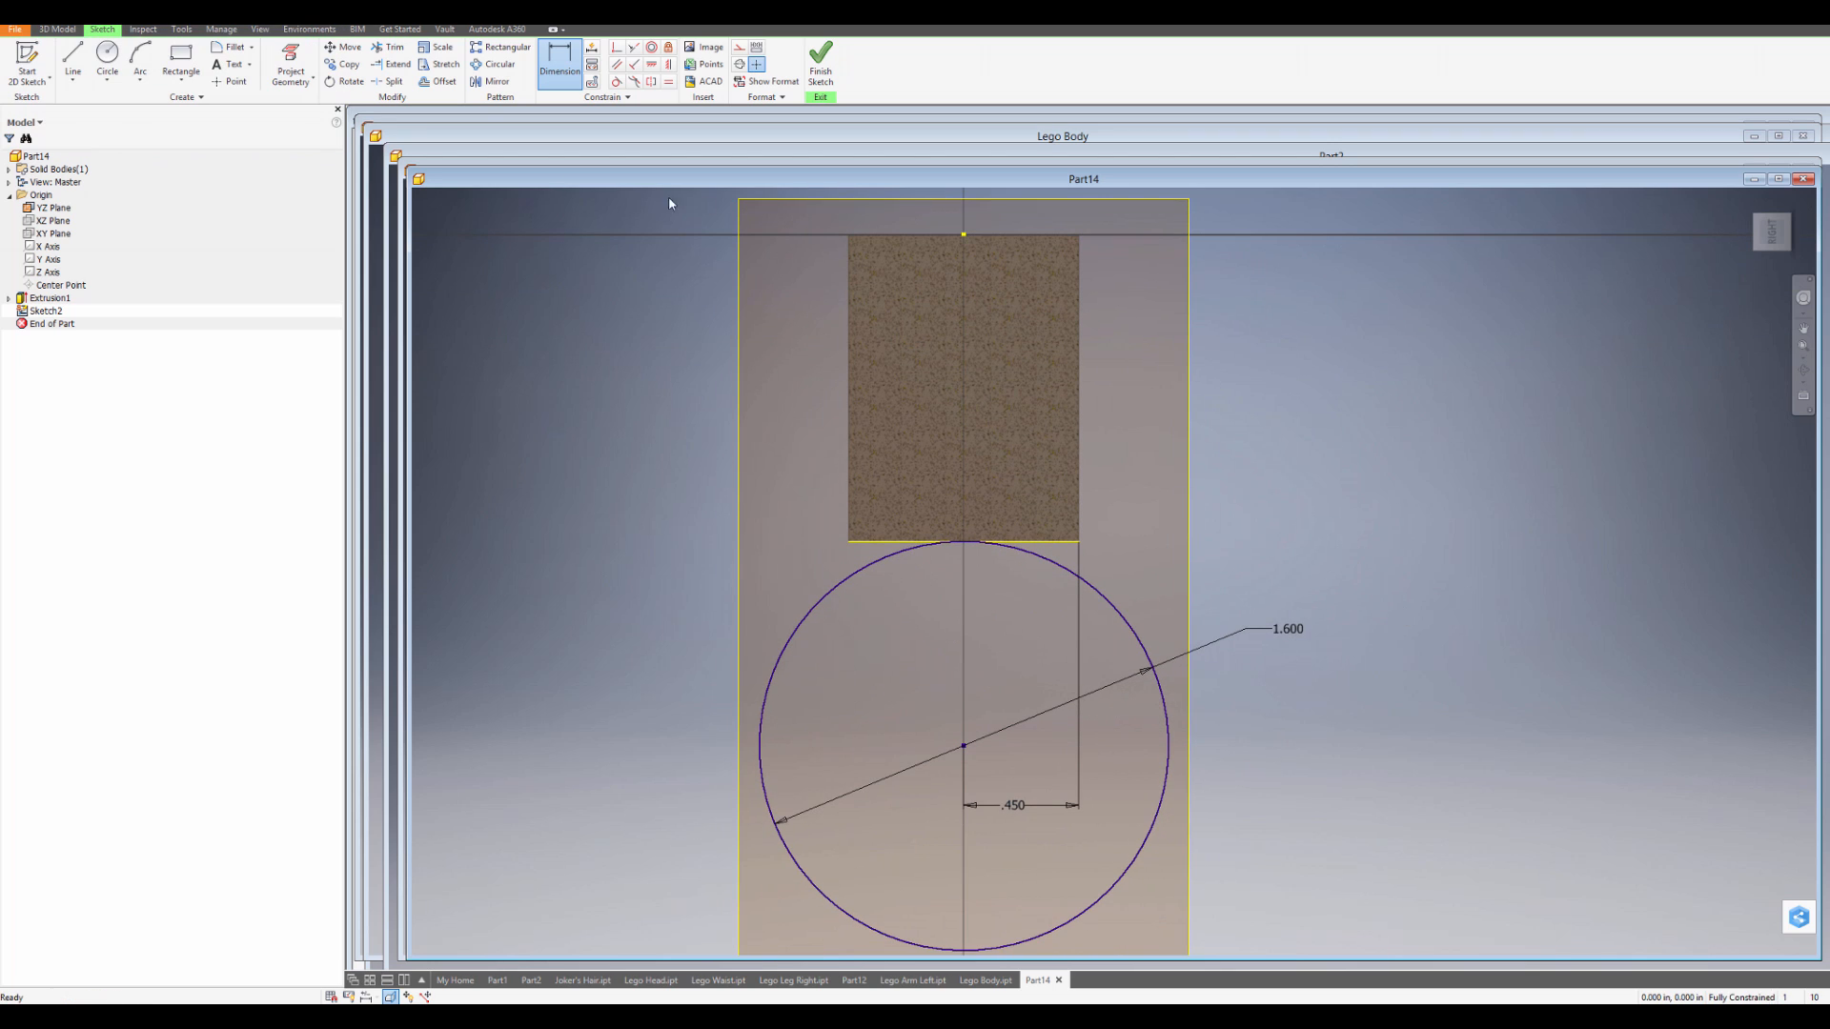
{"action": "key", "text": "Escape"}
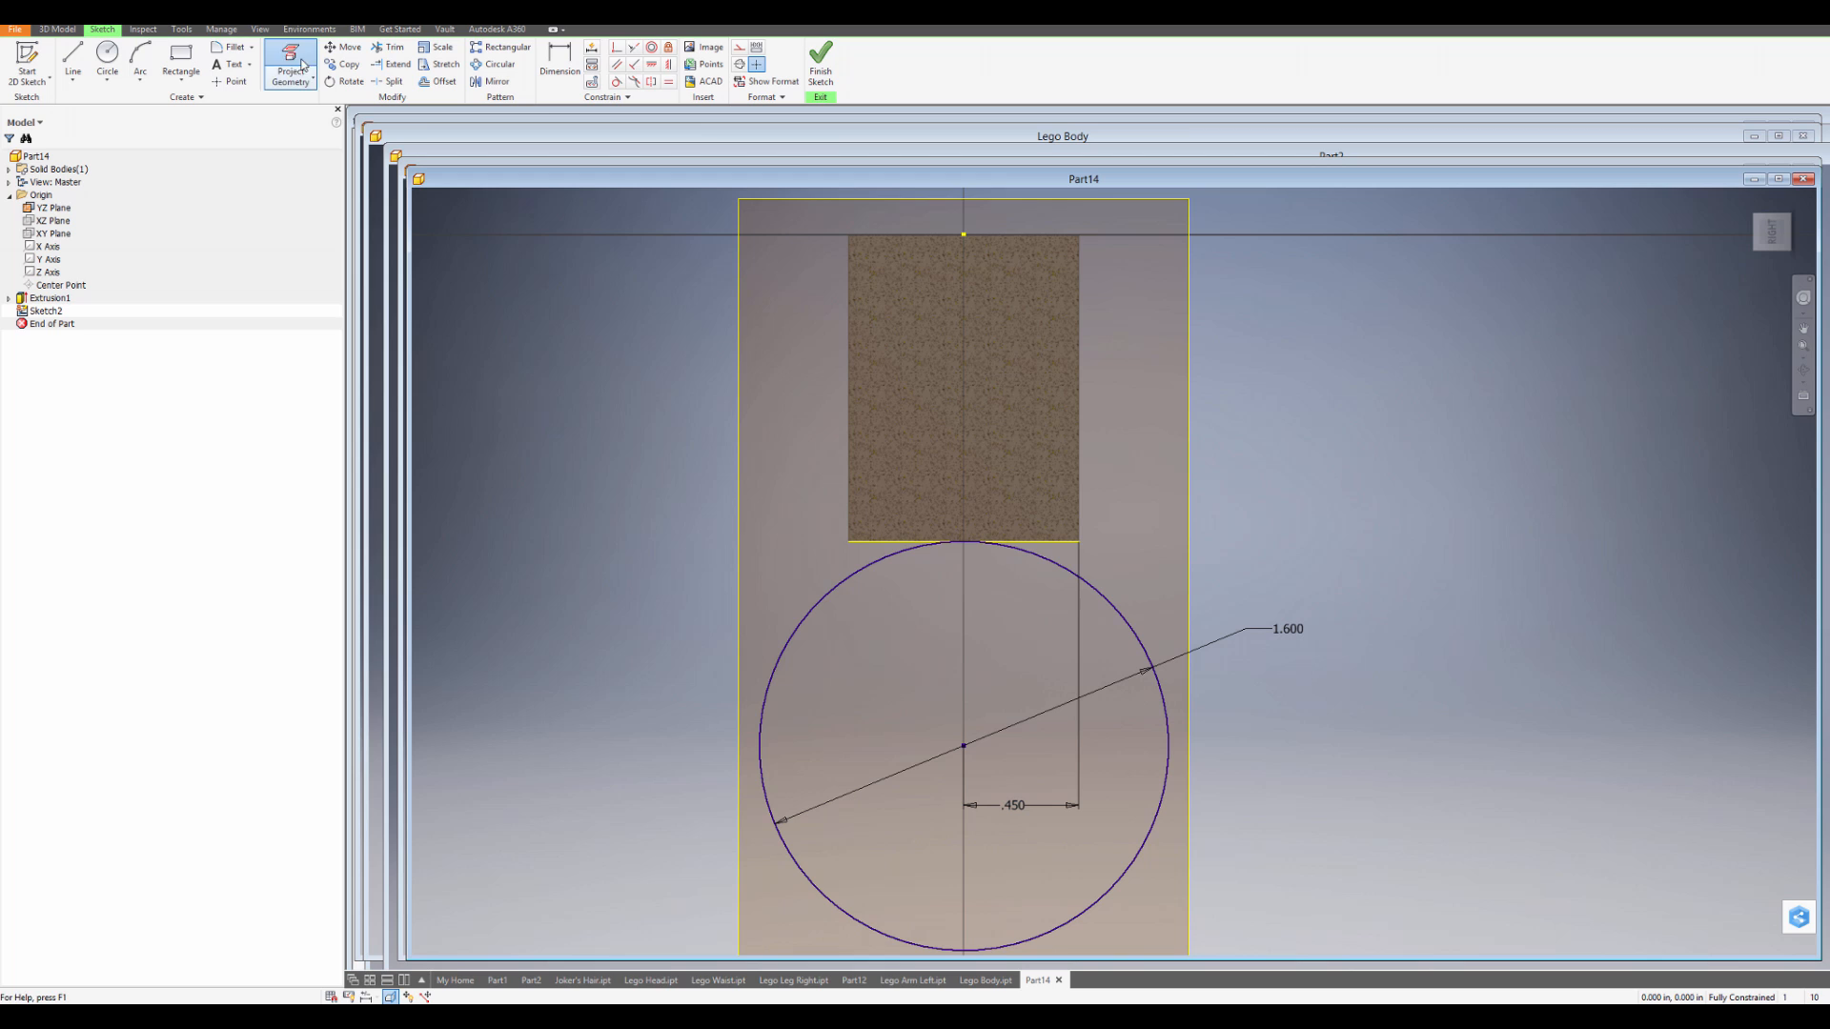
Project the cylinder's opposite end edge at the origin into the sketch and try to dimension the circle's centre from it.
{"action": "left_click", "coordinate": [1059, 235]}
{"action": "left_click", "coordinate": [565, 55]}
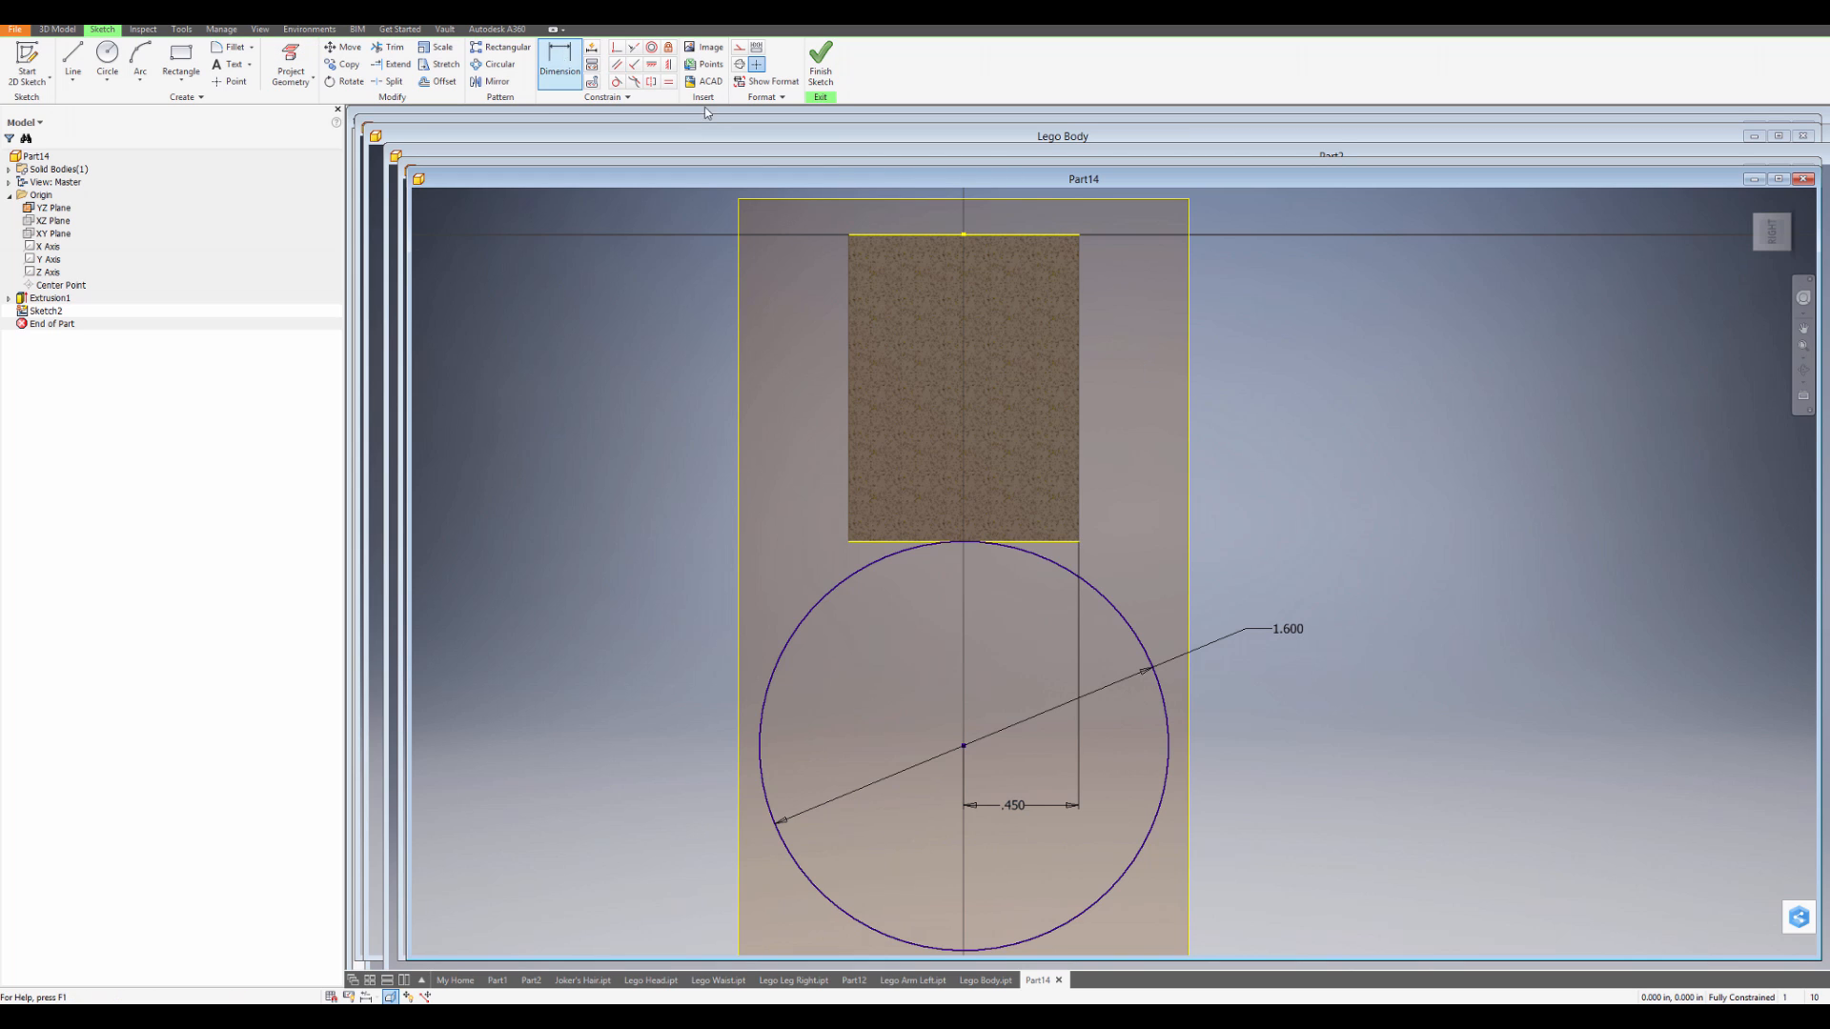
{"action": "left_click", "coordinate": [1062, 235]}
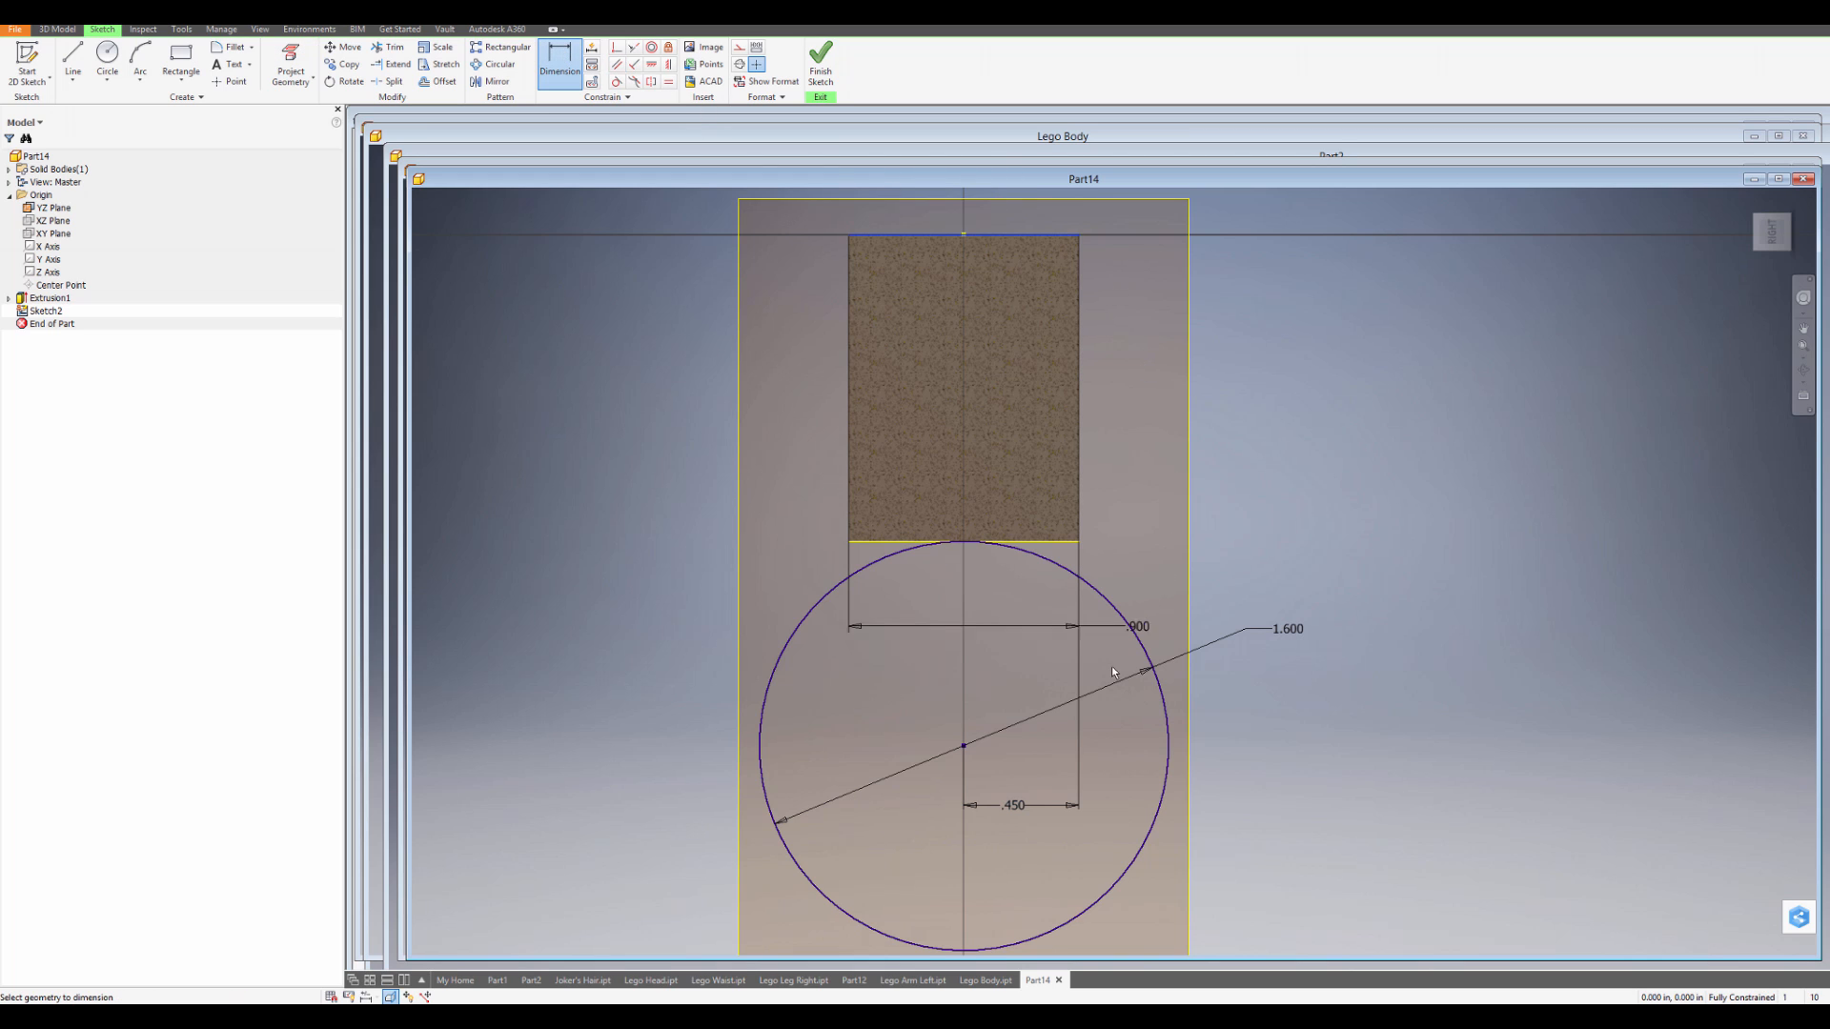
{"action": "left_click", "coordinate": [963, 745]}
{"action": "left_click", "coordinate": [1347, 524]}
{"action": "key", "text": "Escape"}
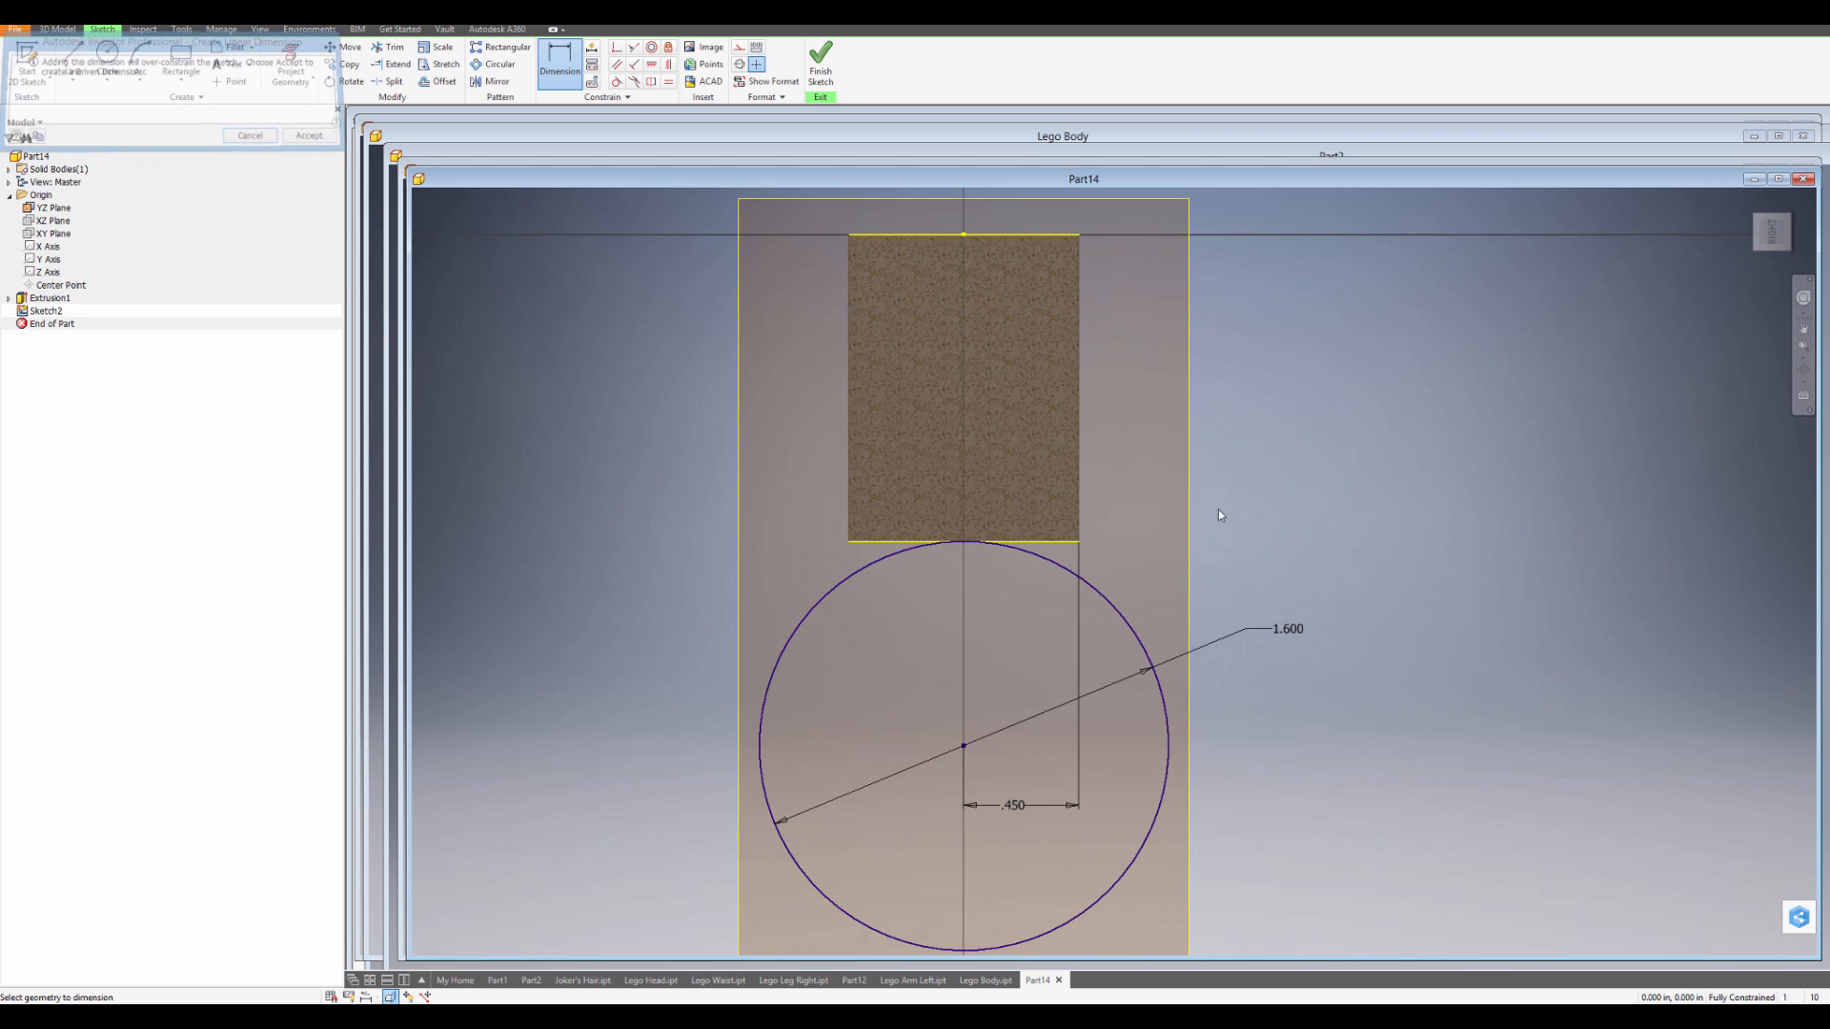
{"action": "middle_click_drag", "start_coordinate": [1107, 510], "coordinate": [1016, 332]}
{"action": "key", "text": "Escape"}
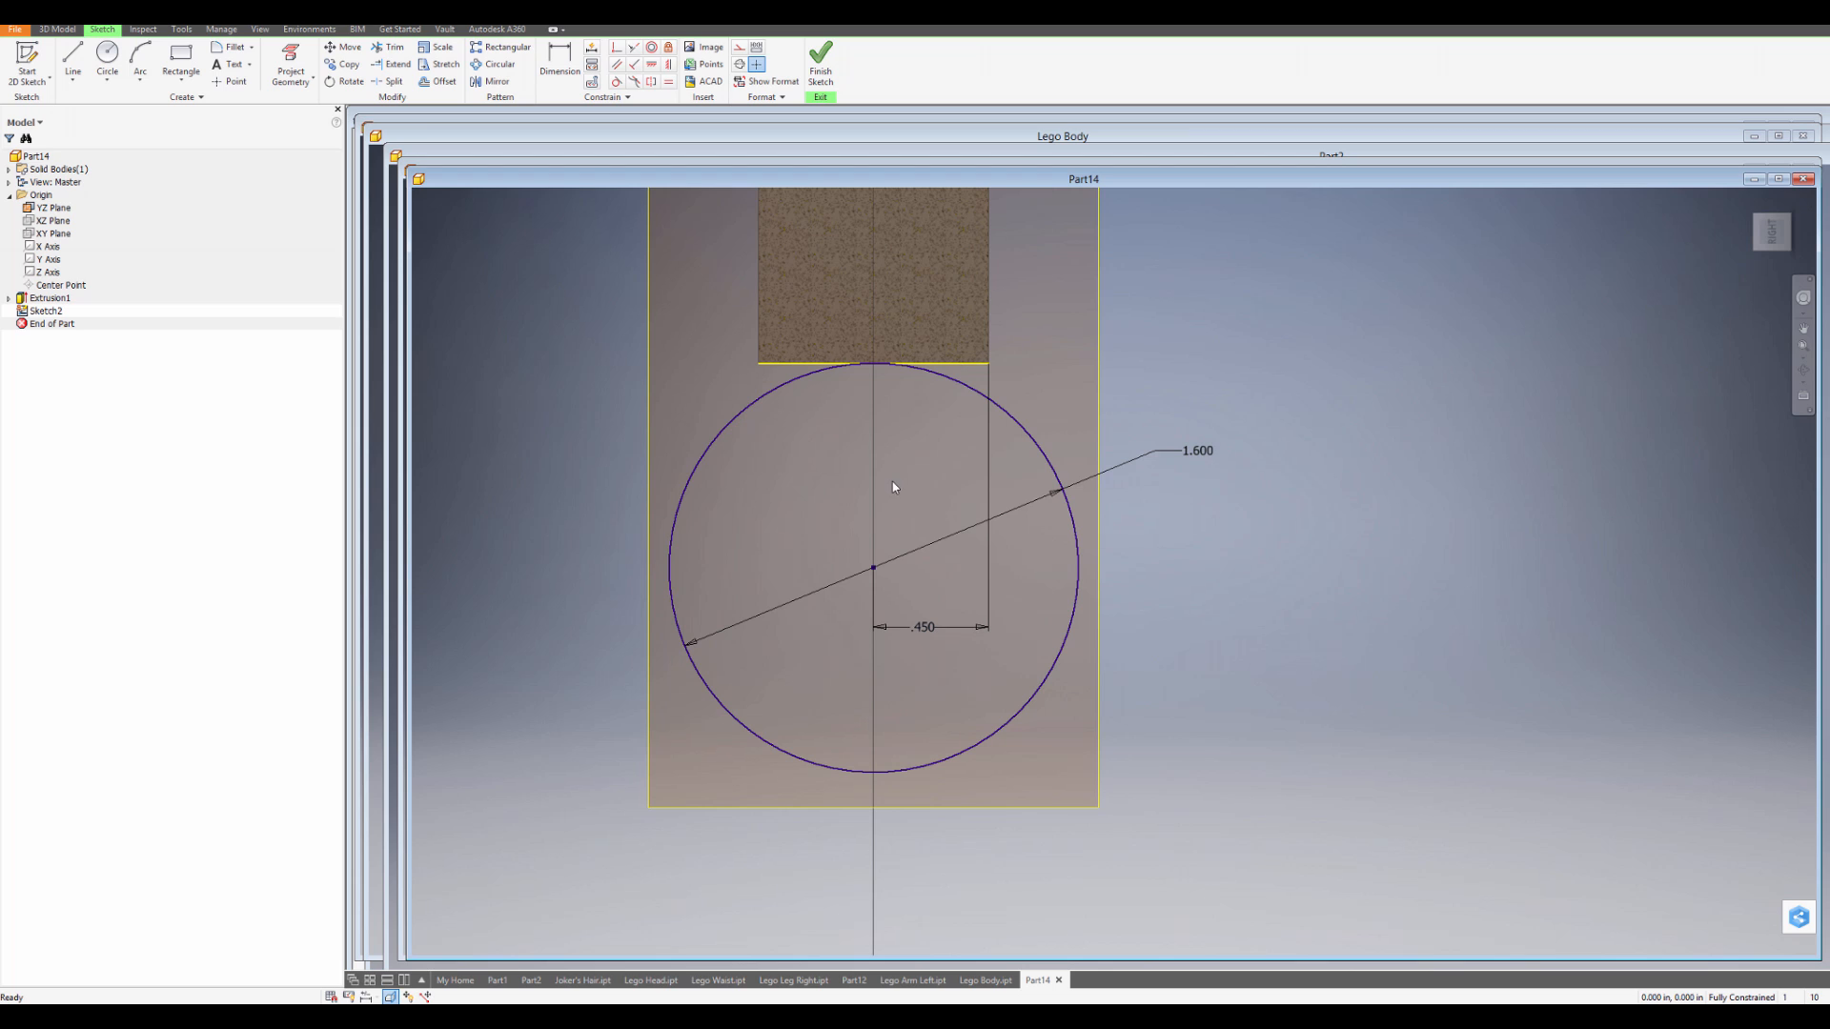
Show the sketch constraints and delete the tangent constraint between the circle and the projected edge.
{"action": "middle_click_drag", "start_coordinate": [889, 472], "coordinate": [929, 535]}
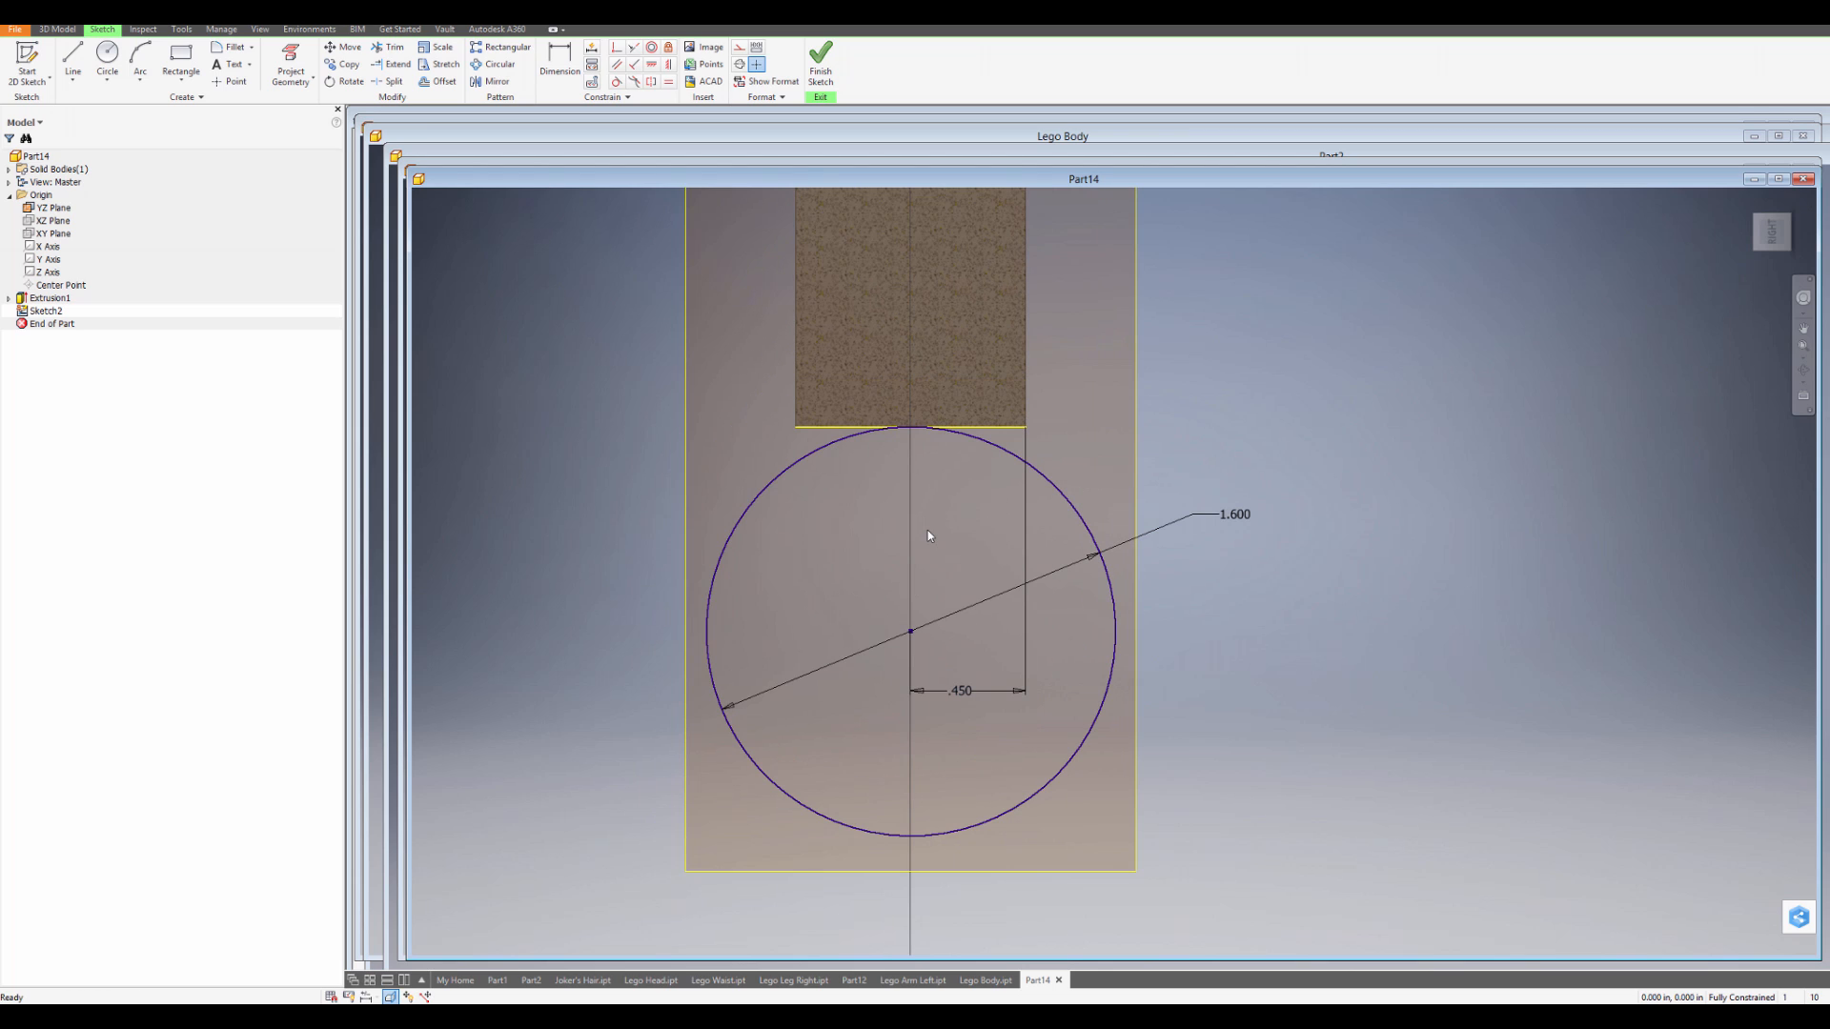
{"action": "left_click", "coordinate": [592, 66]}
{"action": "left_click", "coordinate": [928, 413]}
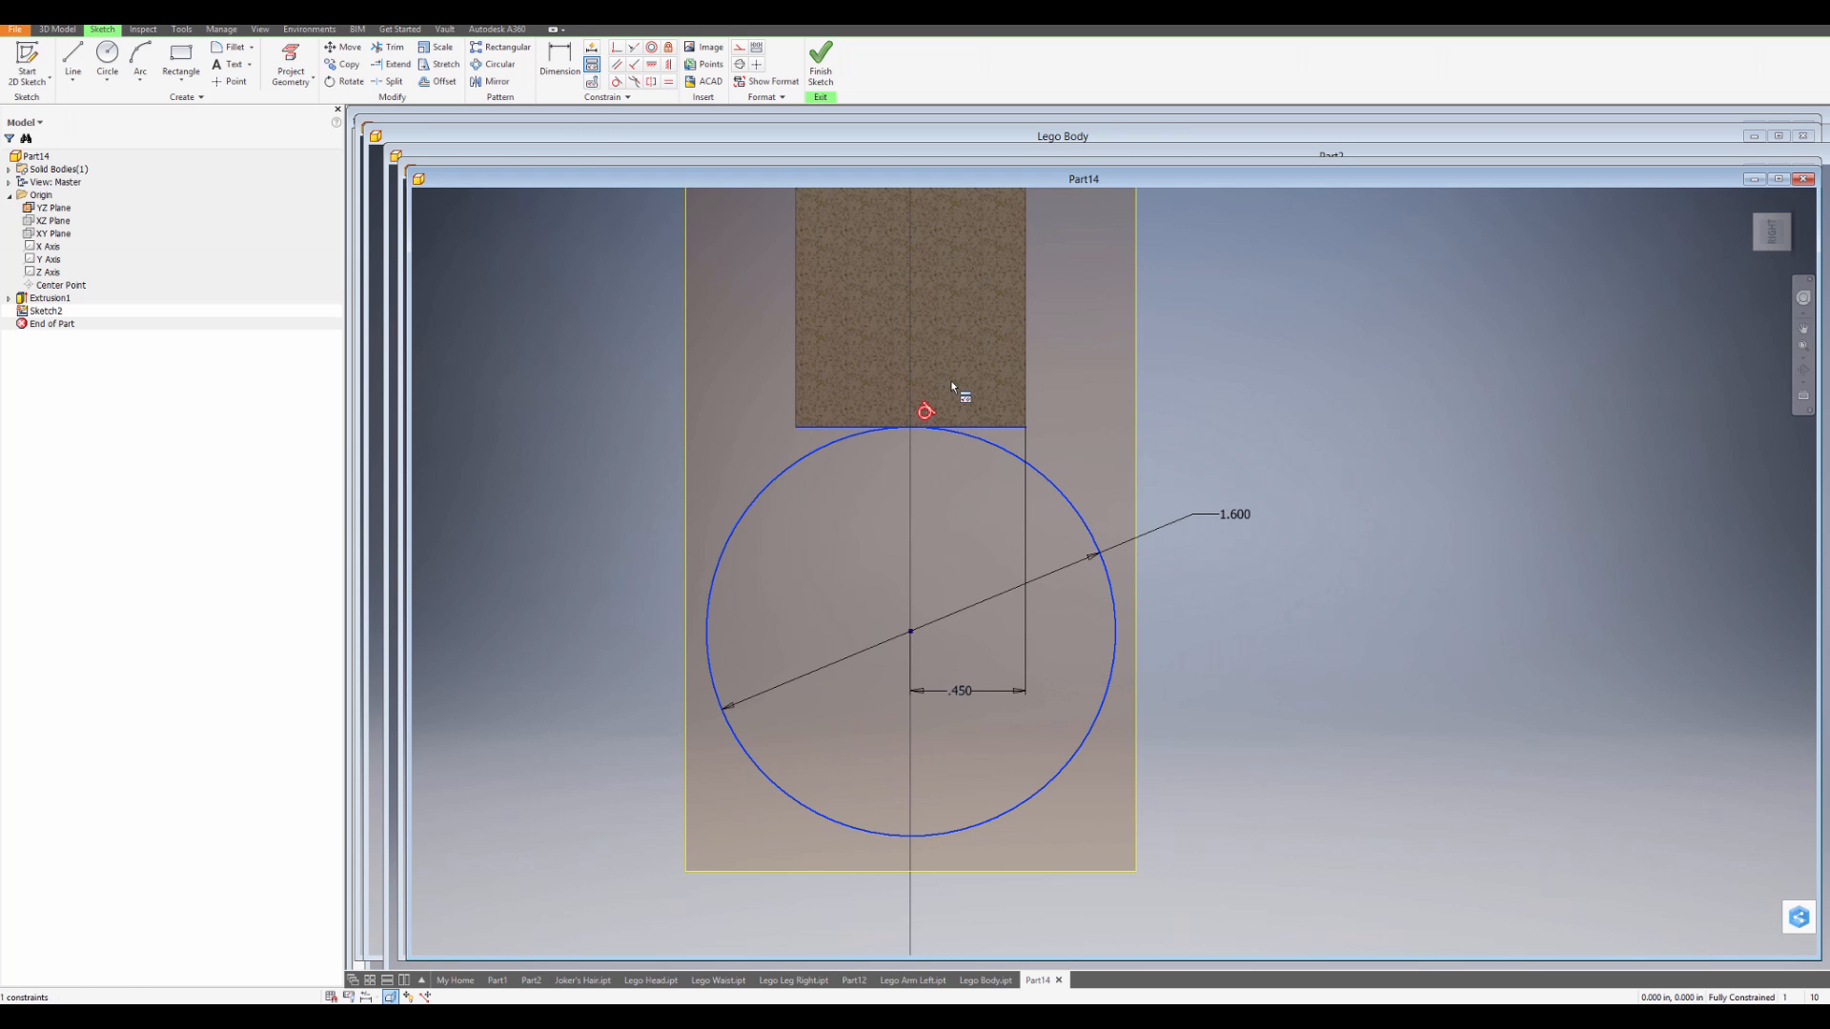
{"action": "key", "text": "Delete"}
Dimension the circle's centre 1.7 in from the projected cylinder edge at the origin.
{"action": "middle_click_drag", "start_coordinate": [1014, 517], "coordinate": [981, 589]}
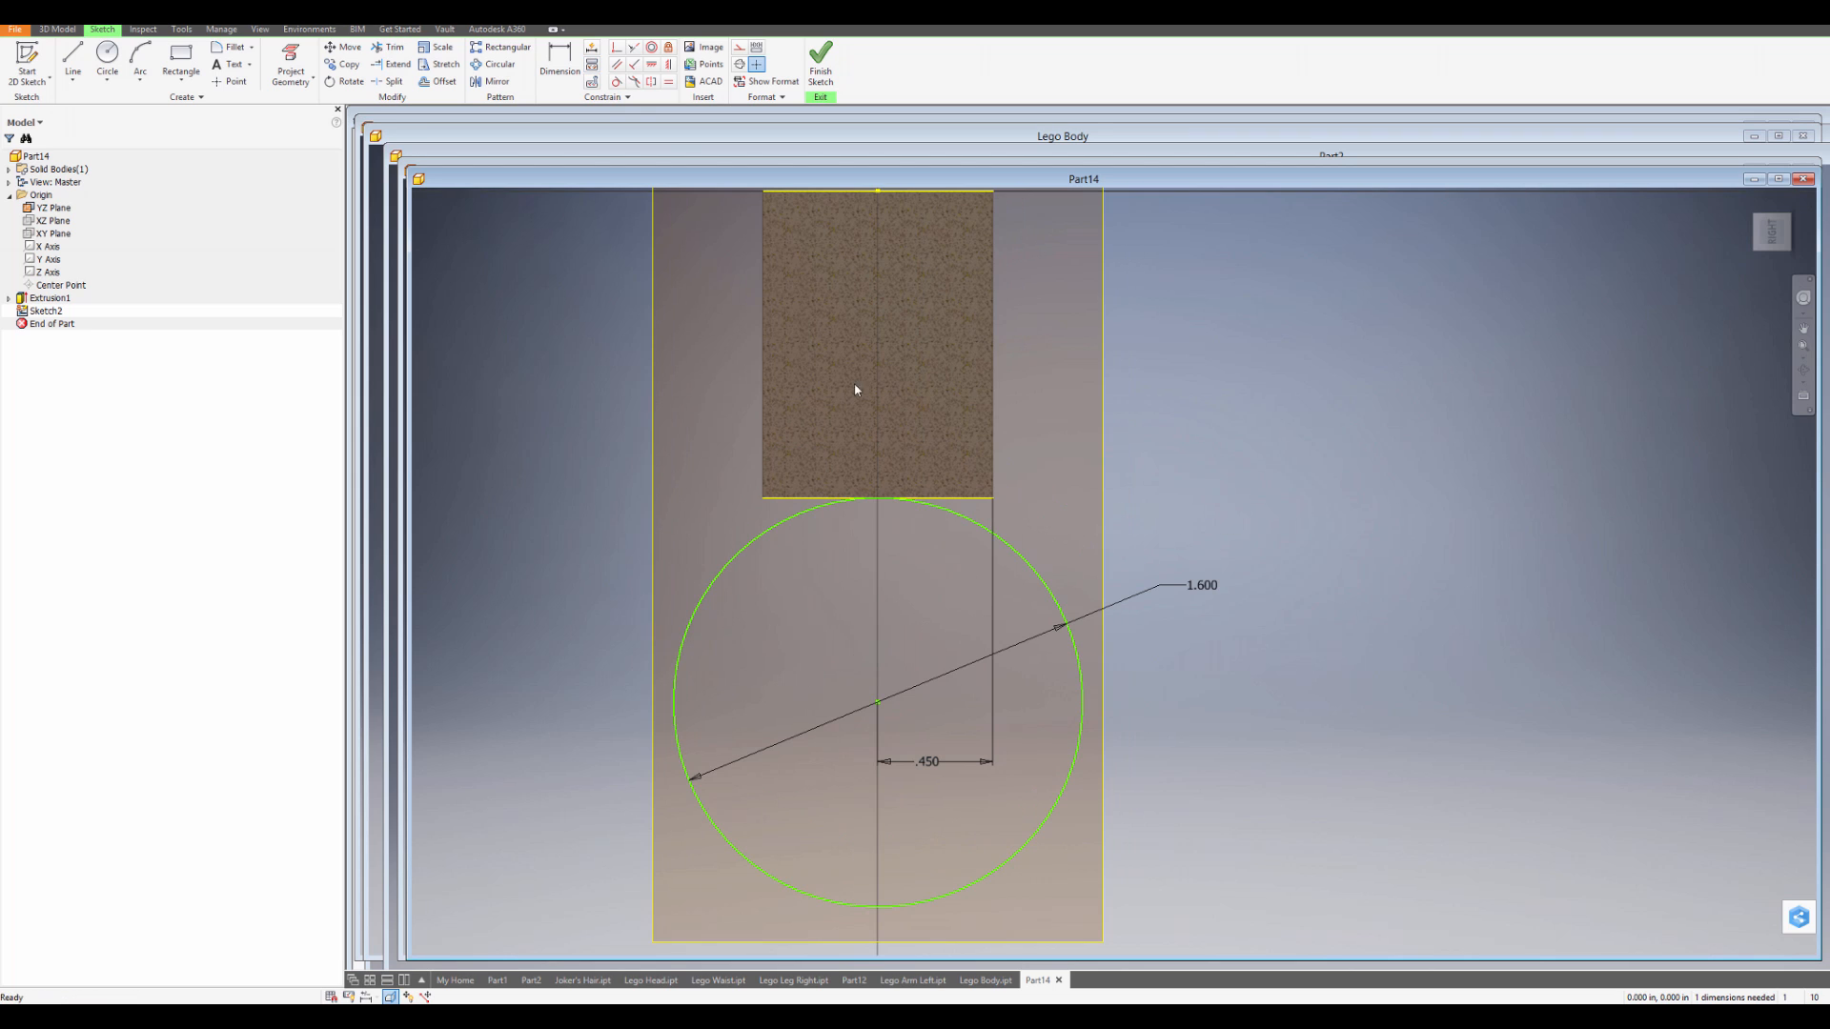
{"action": "left_click", "coordinate": [574, 67]}
{"action": "scroll", "coordinate": [826, 385], "scroll_direction": "up", "scroll_amount": 3}
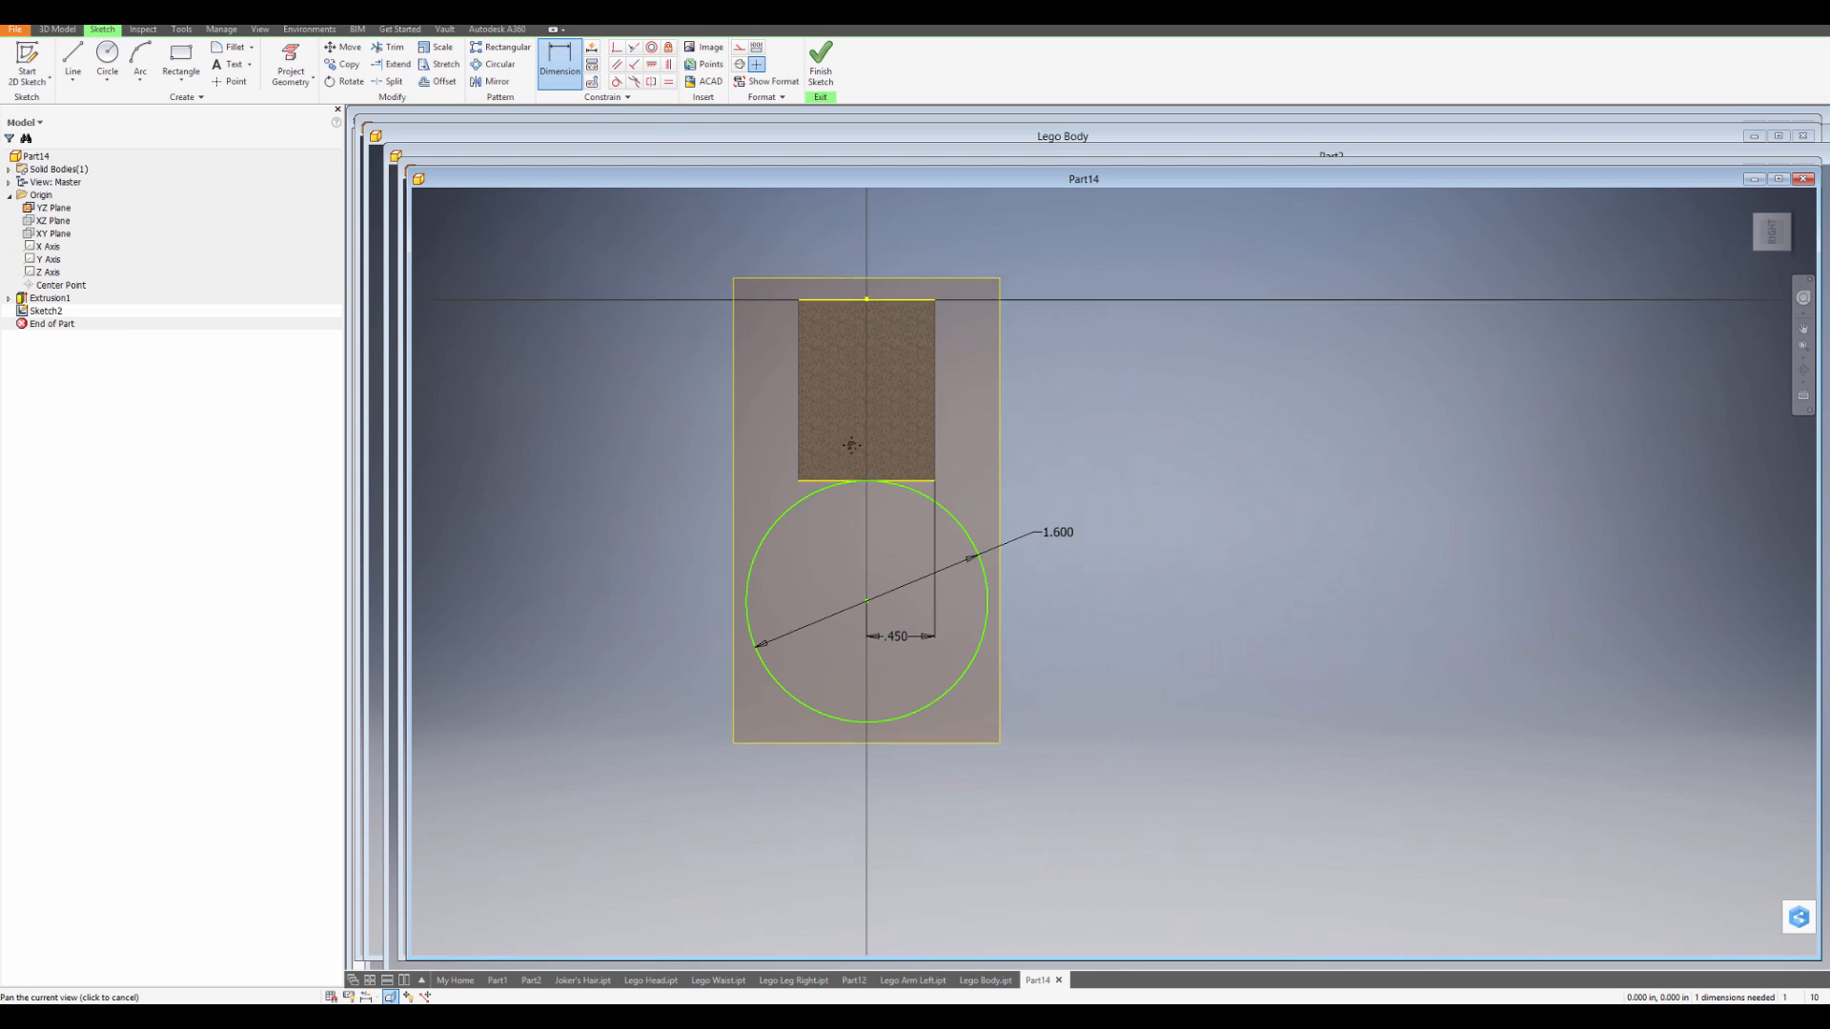
{"action": "left_click", "coordinate": [886, 304]}
{"action": "left_click", "coordinate": [864, 606]}
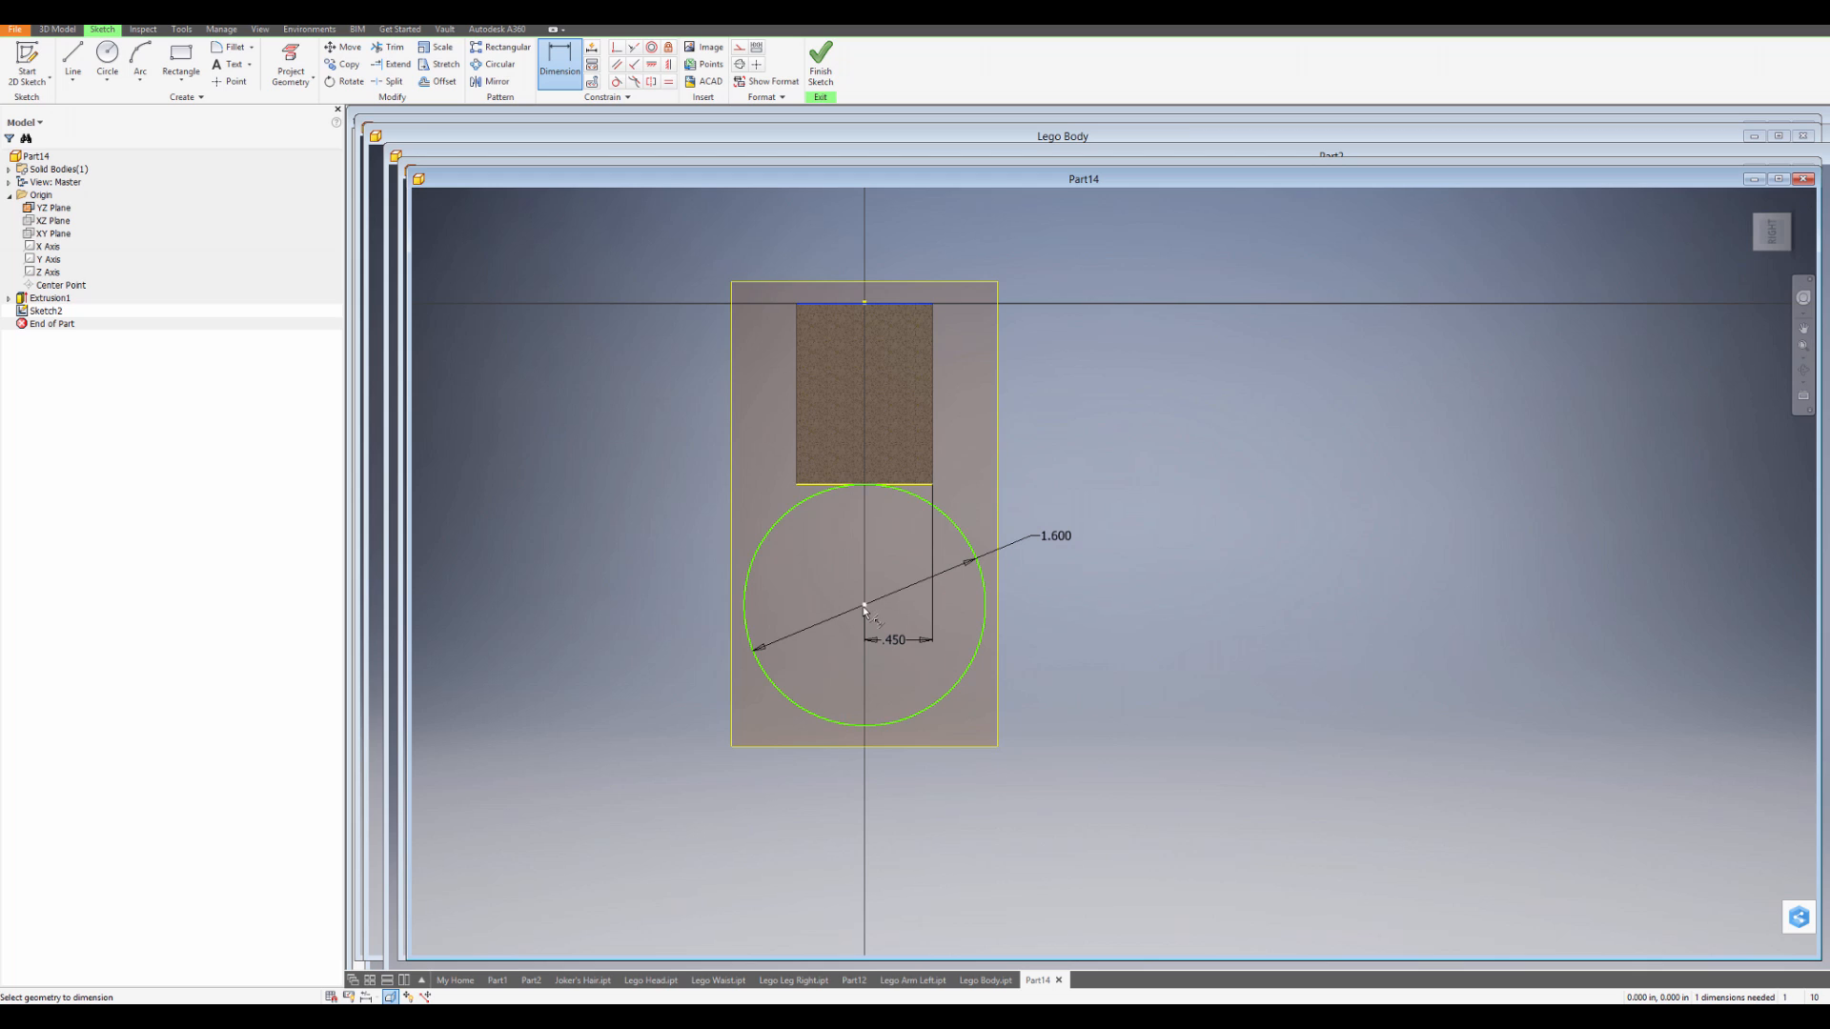
{"action": "left_click", "coordinate": [1115, 488]}
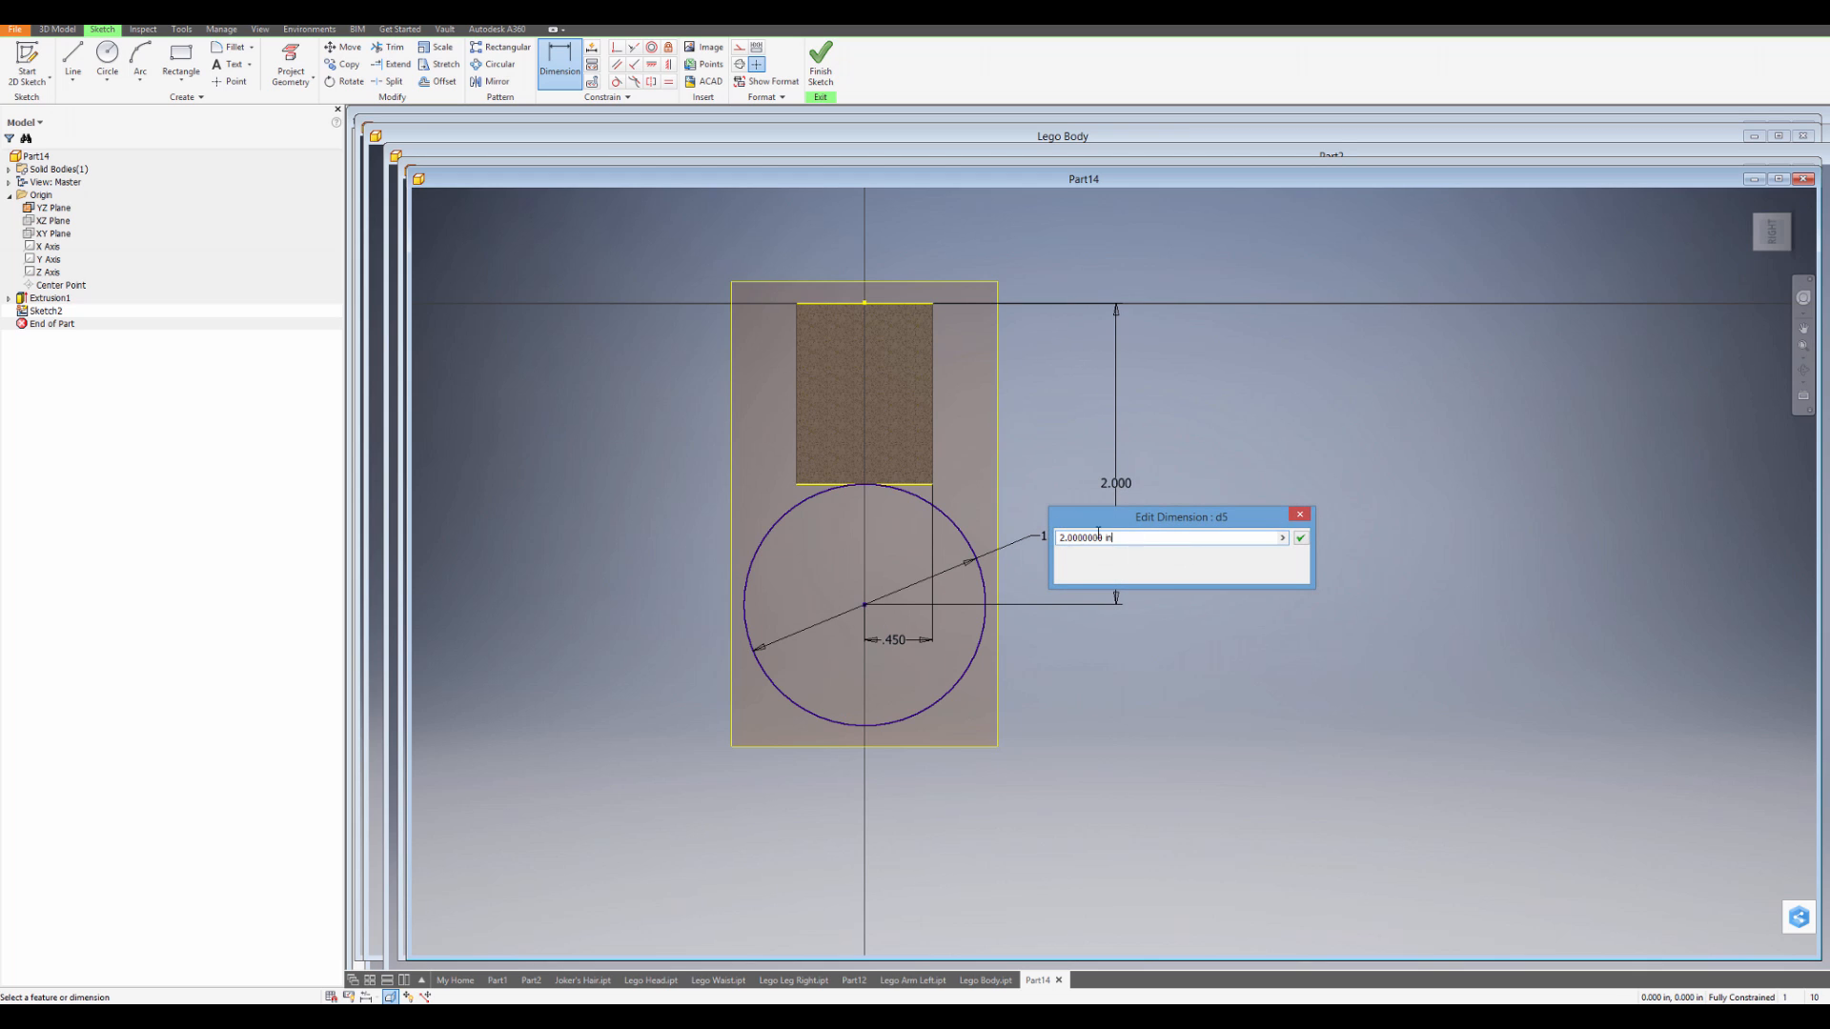
{"action": "type", "text": "1.7"}
{"action": "key", "text": "Return"}
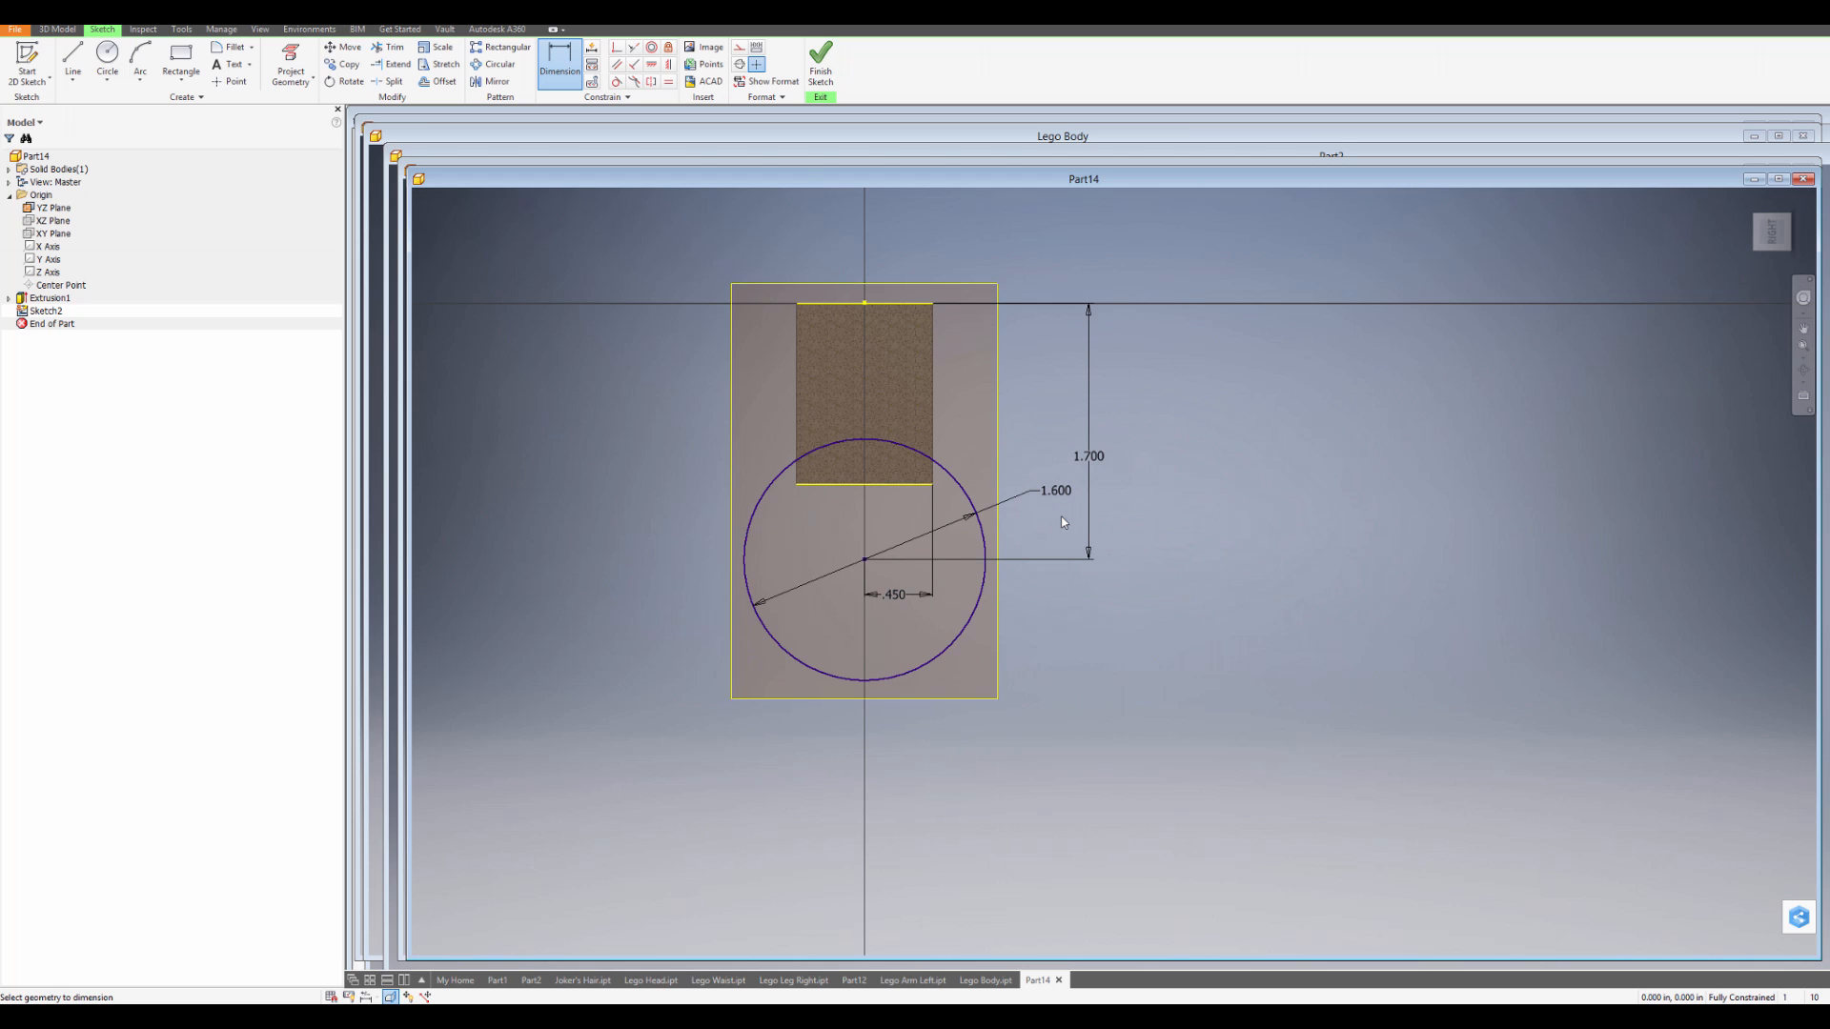
Set the vertical distance from the origin-end edge to the circle's centre to 1.8 in.
{"action": "left_click", "coordinate": [1096, 455]}
{"action": "type", "text": "1.8"}
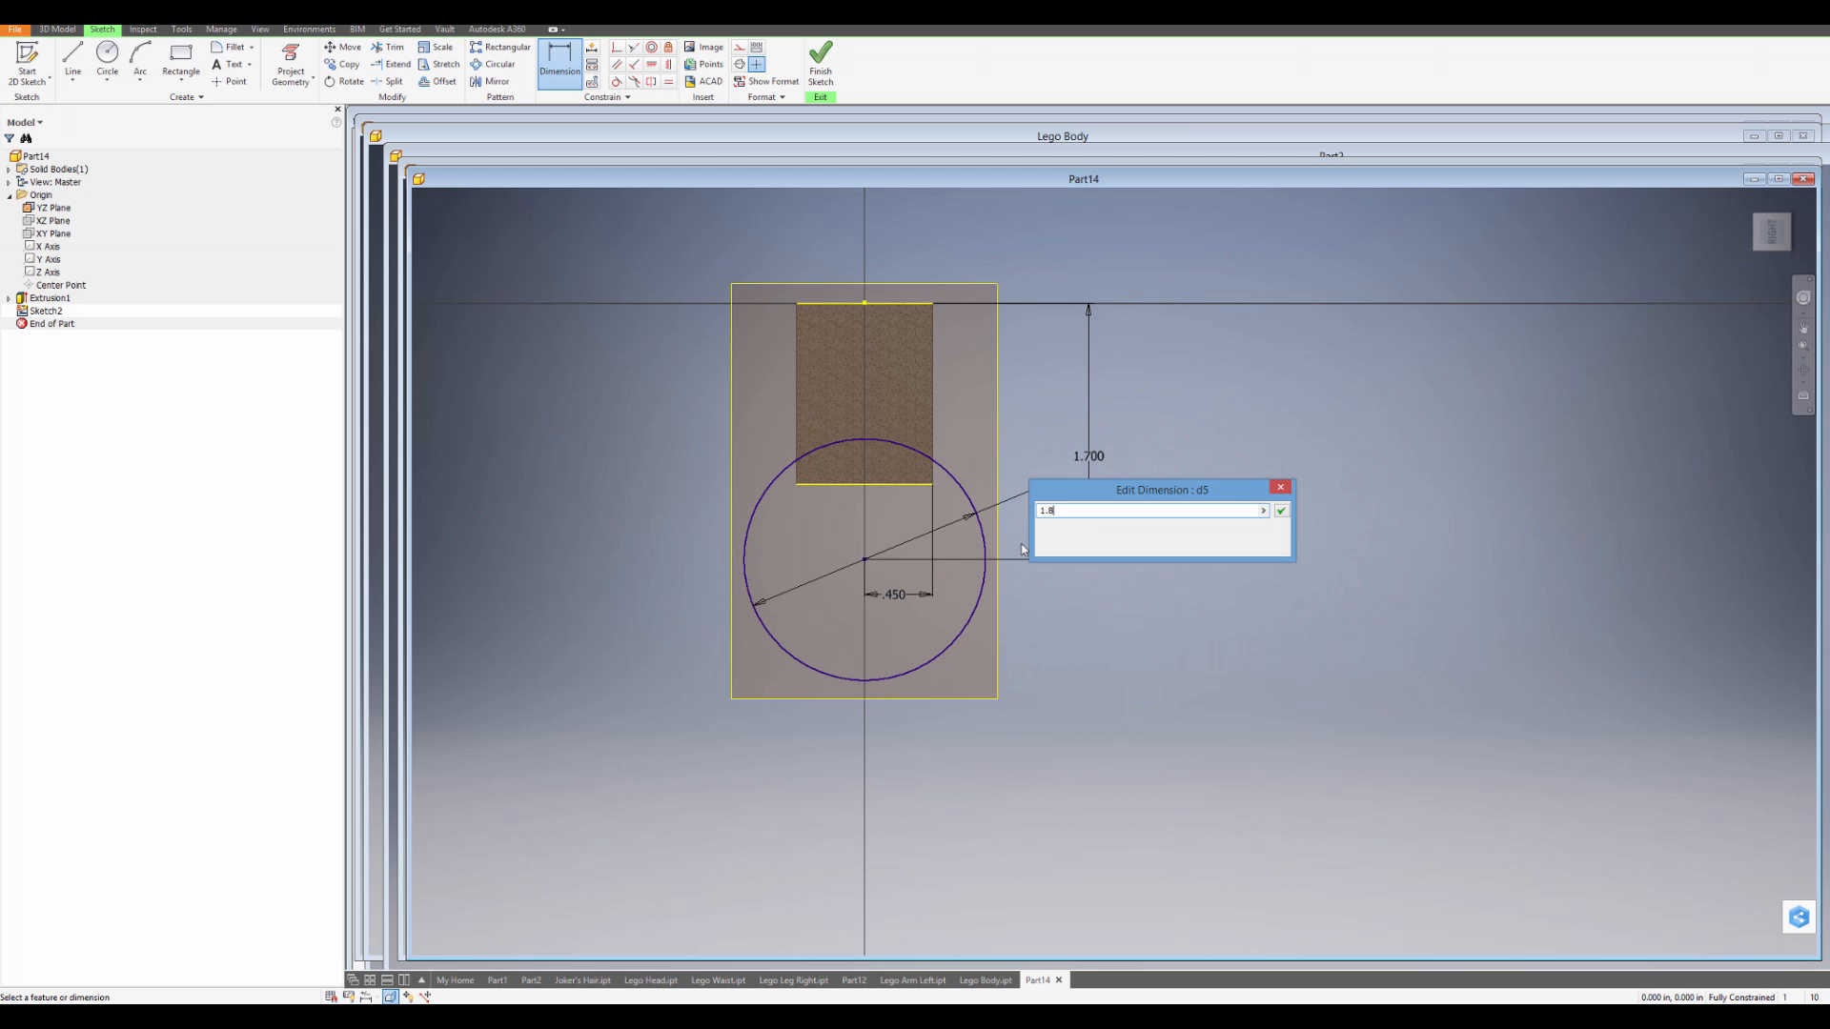
{"action": "key", "text": "Return"}
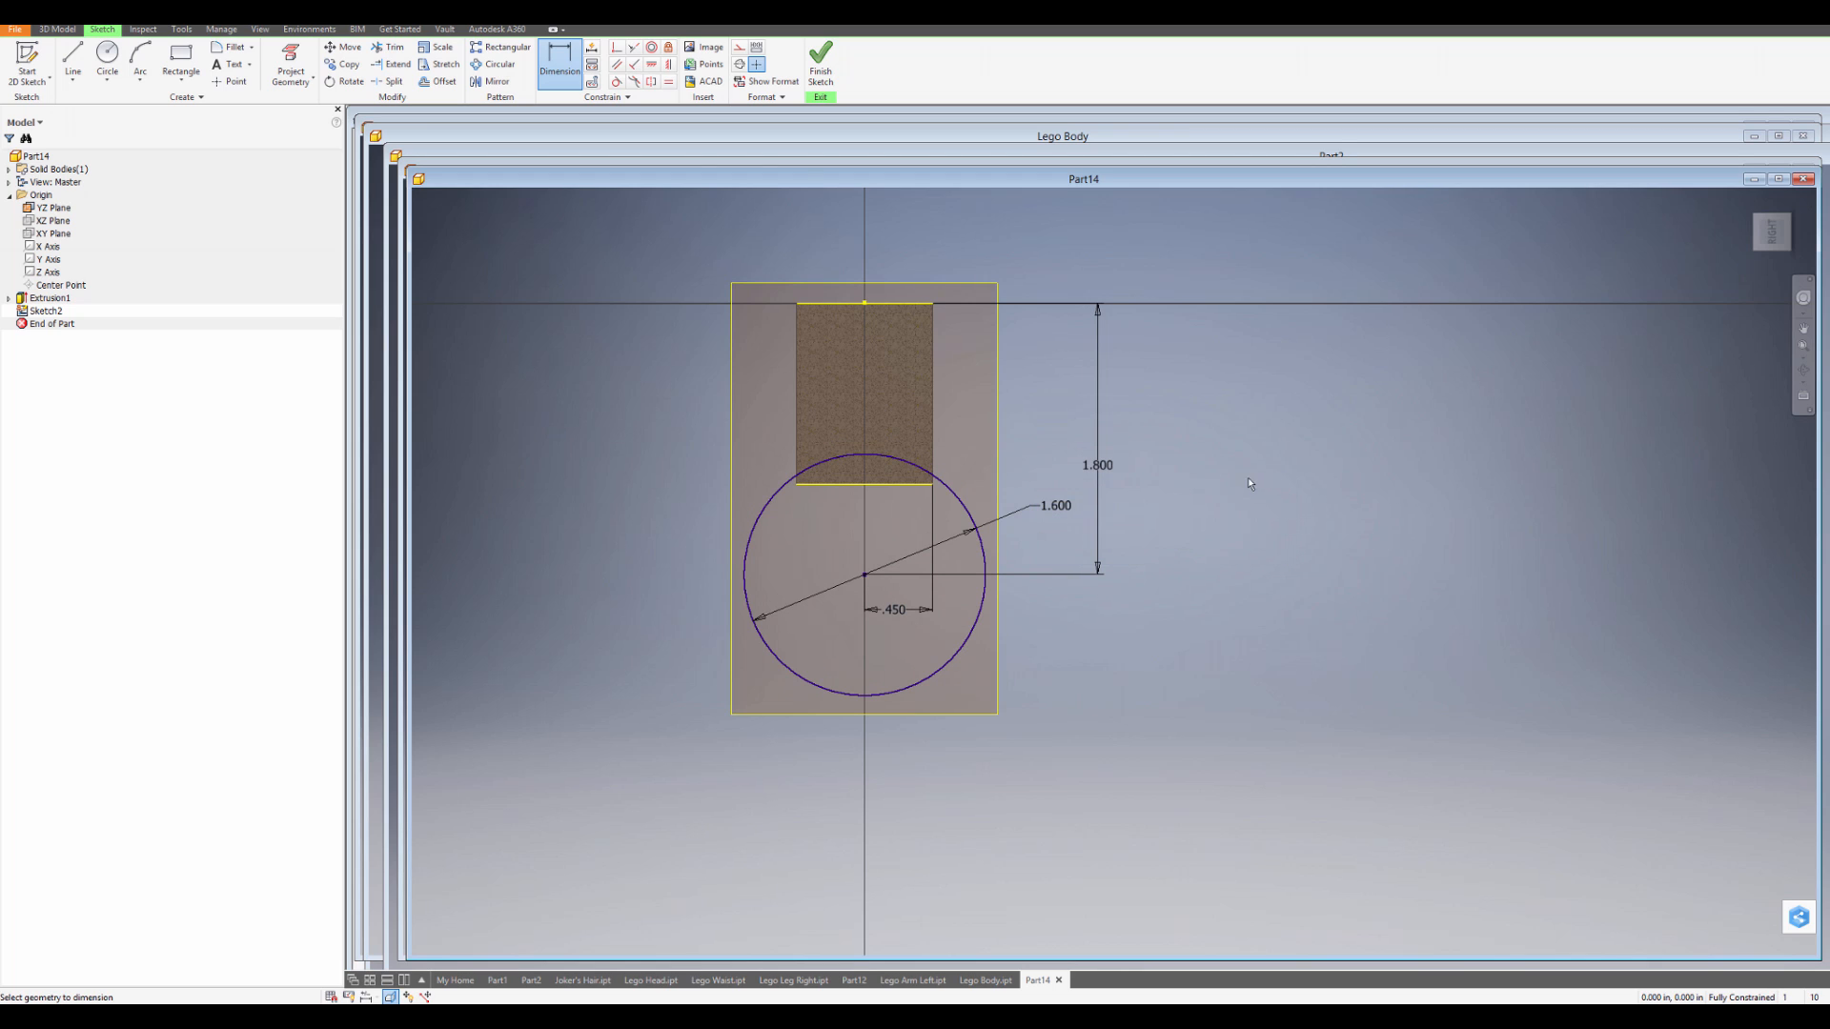
Set the vertical distance from the origin-end edge to the circle's centre to 1.85 in.
{"action": "left_click", "coordinate": [1099, 465]}
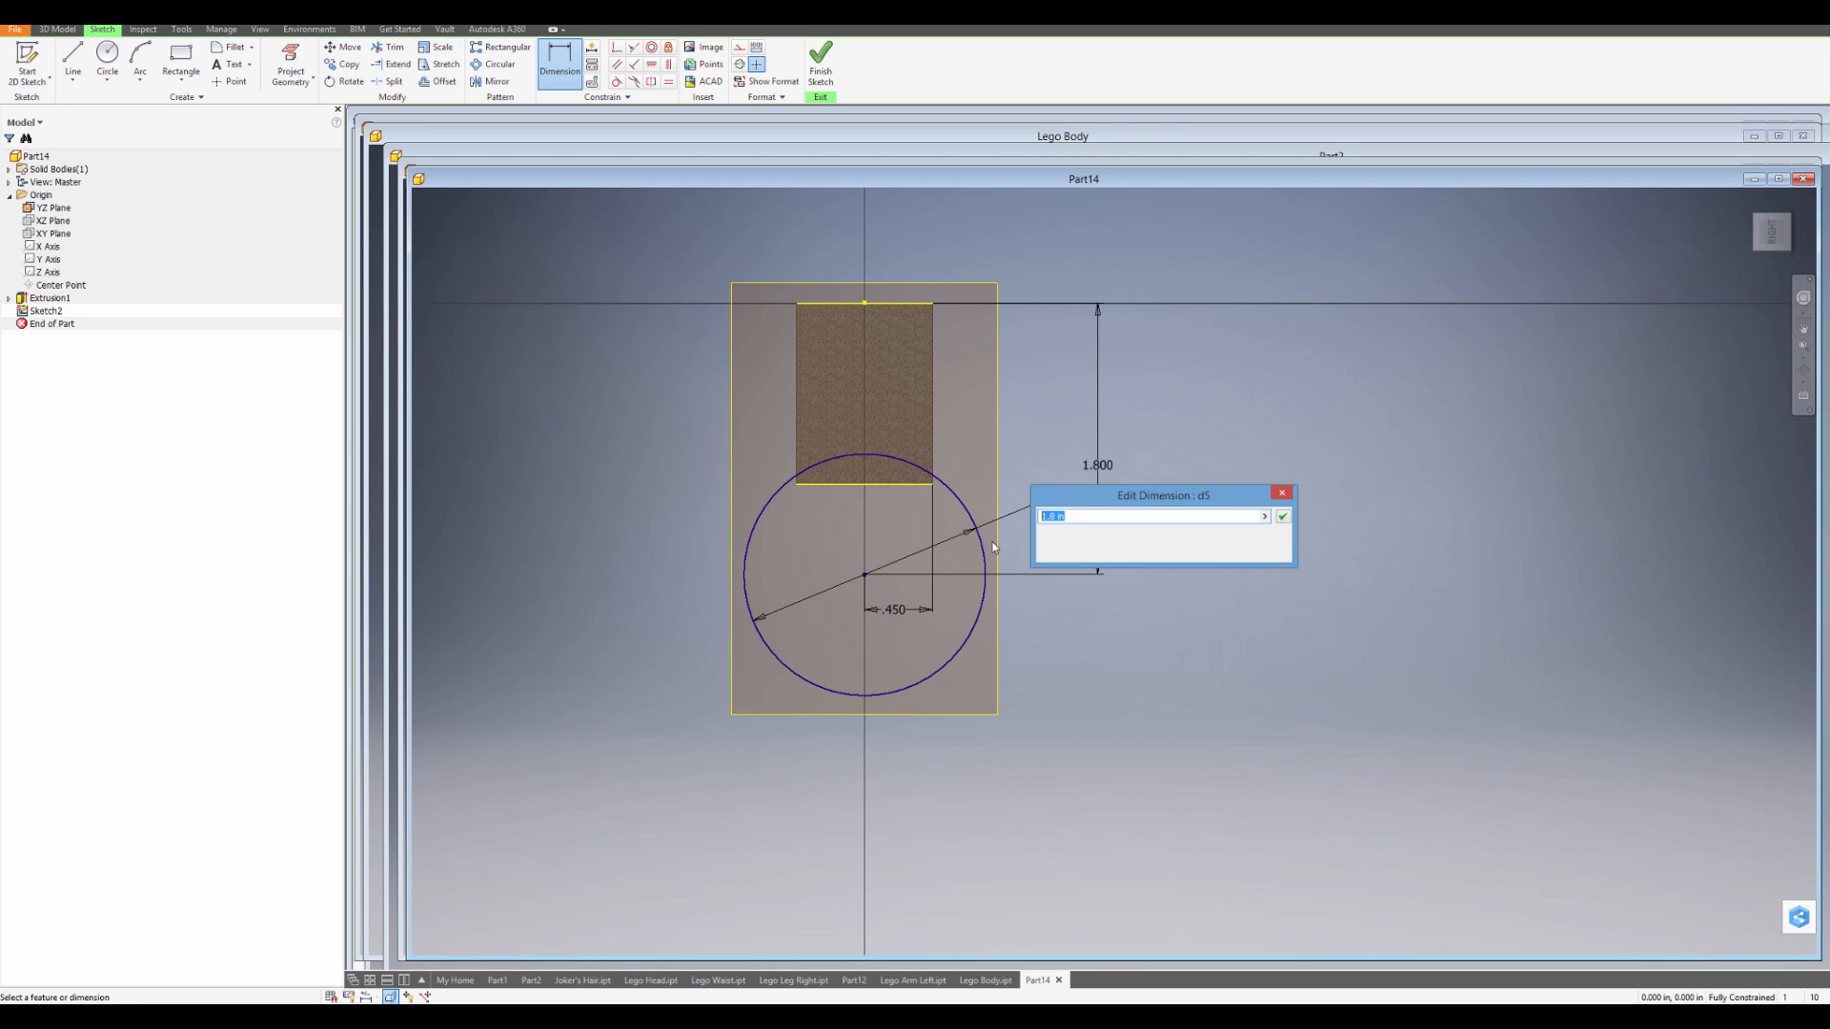
{"action": "type", "text": "1.85"}
{"action": "key", "text": "Return"}
Offset the 1.6 in circle inward by 0.125 in to form a concentric inner circle.
{"action": "middle_click_drag", "start_coordinate": [886, 474], "coordinate": [948, 380]}
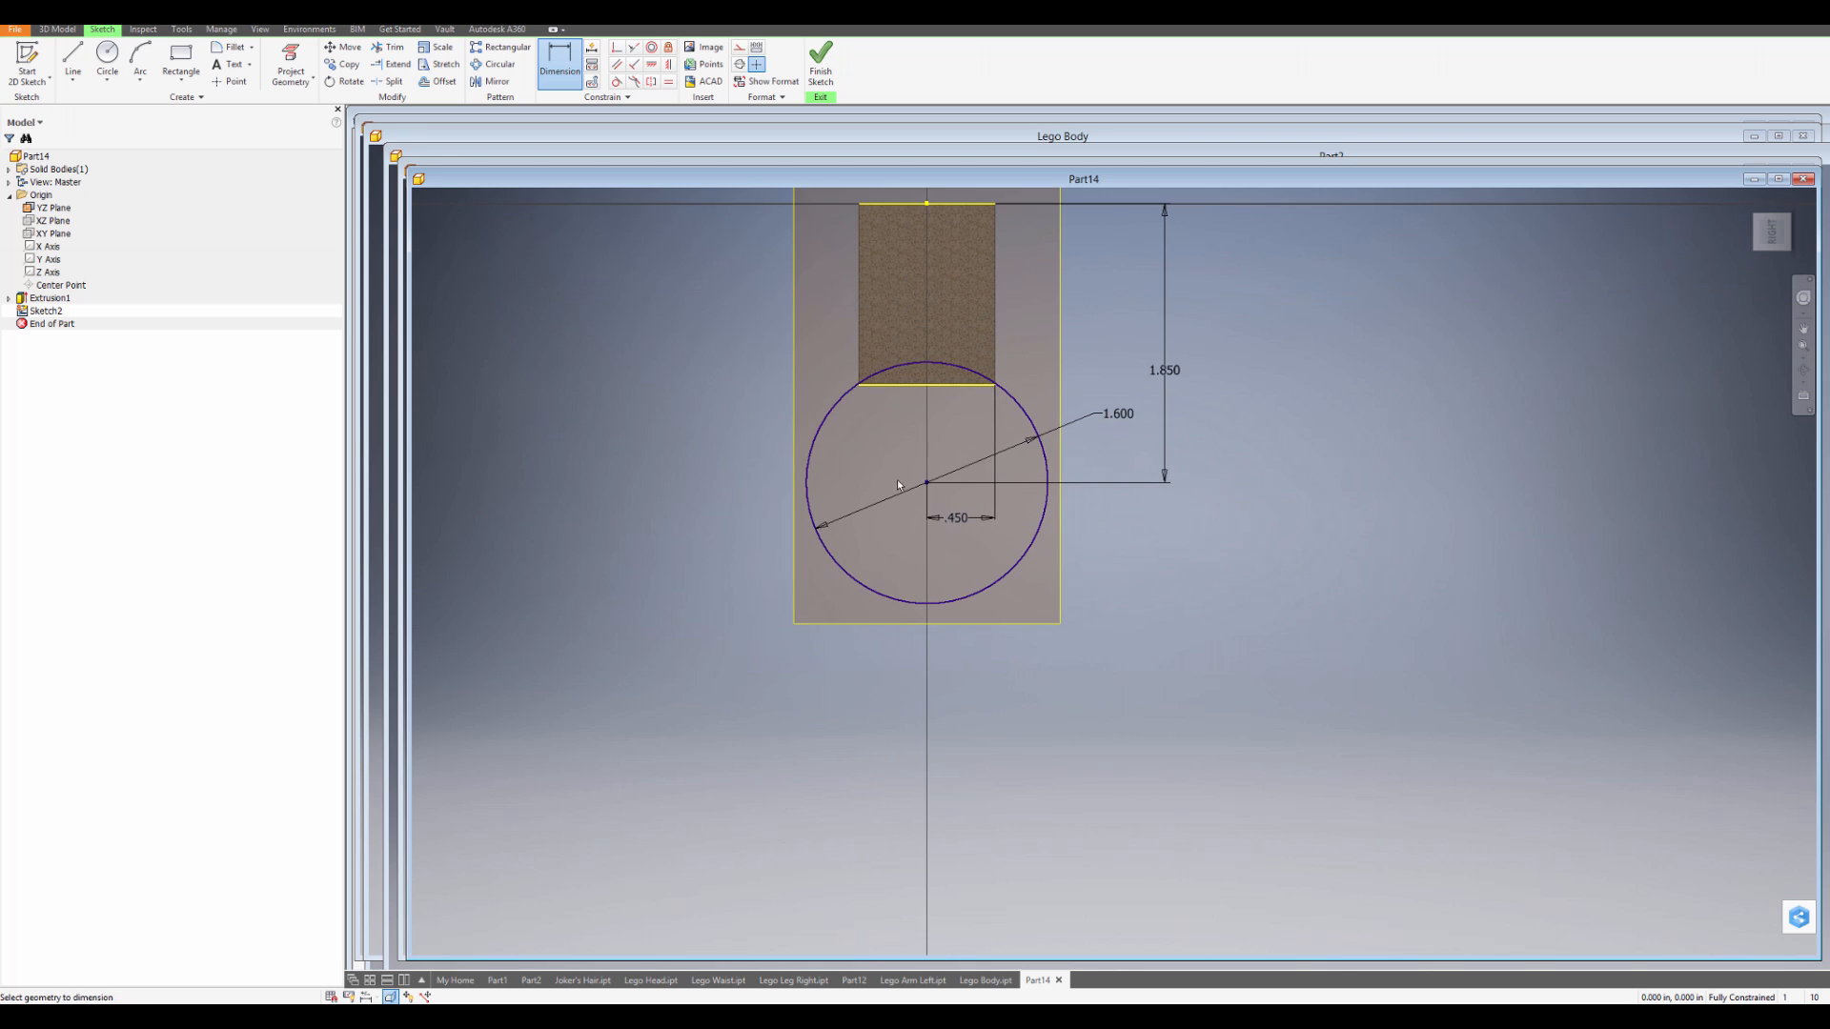
{"action": "scroll", "coordinate": [895, 481], "scroll_direction": "up", "scroll_amount": 3}
{"action": "middle_click_drag", "start_coordinate": [881, 515], "coordinate": [856, 559]}
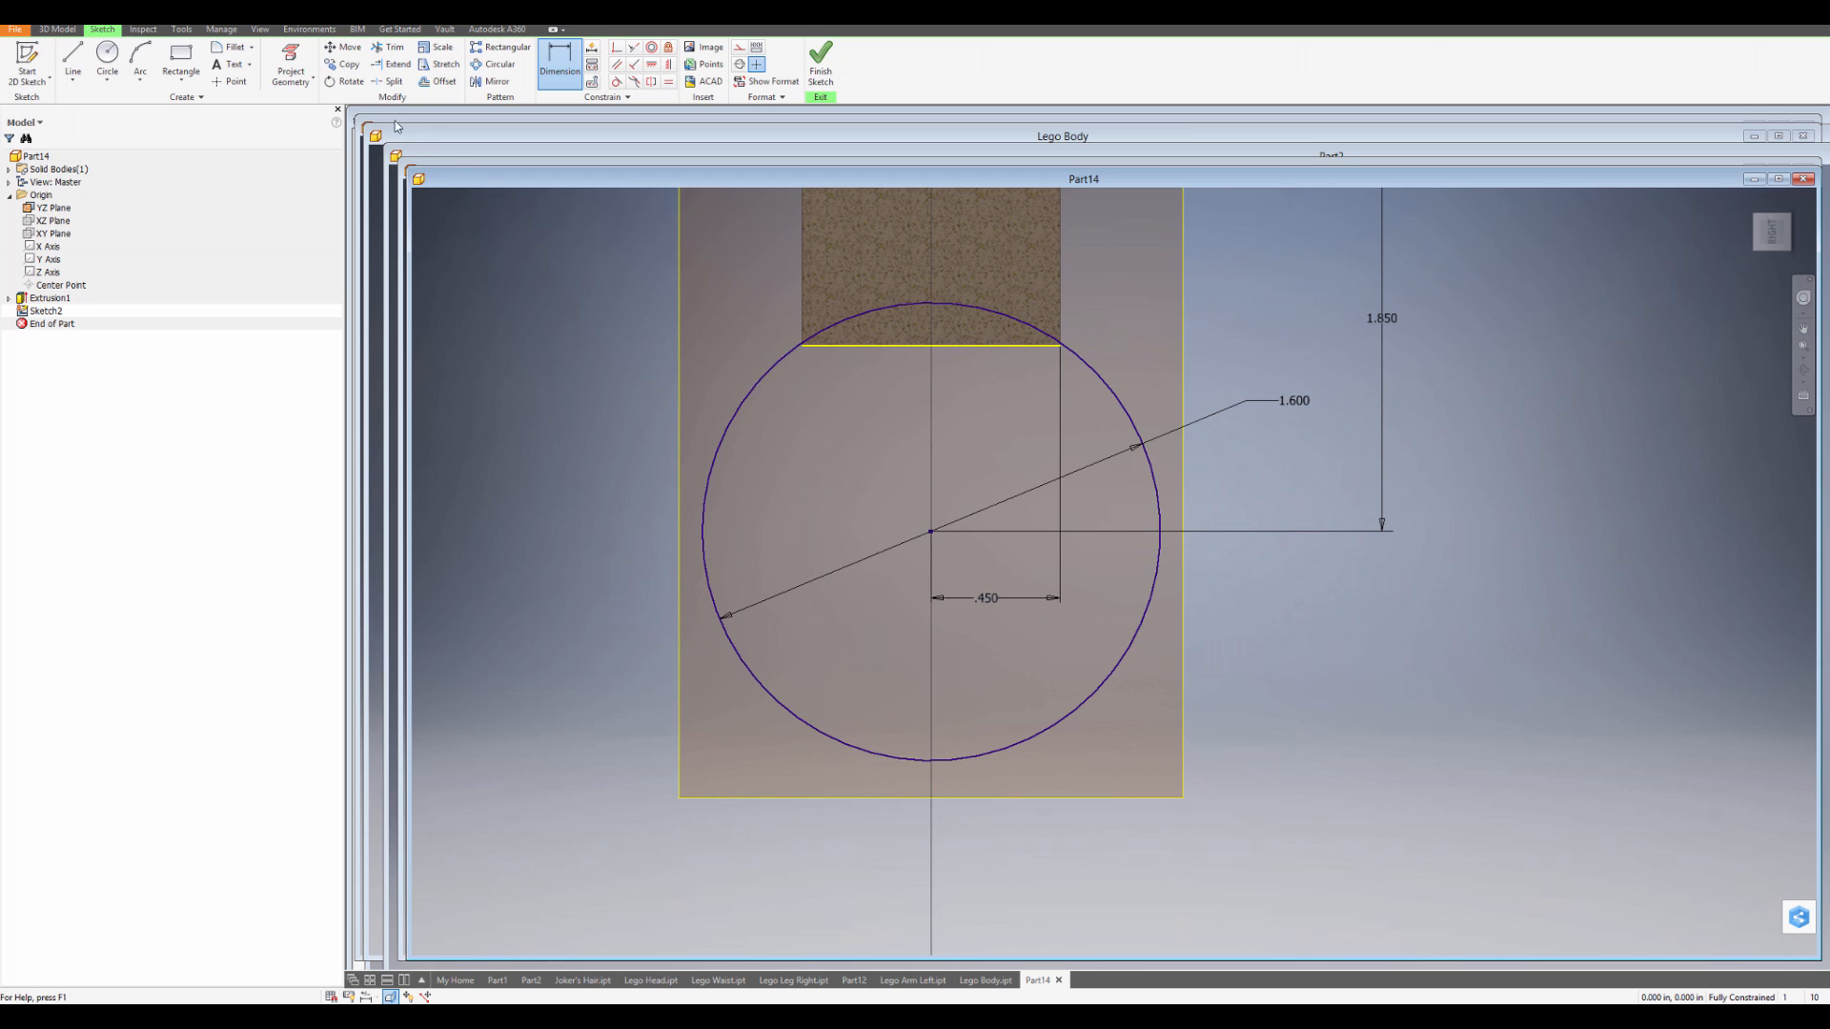
{"action": "left_click", "coordinate": [434, 82]}
{"action": "left_click", "coordinate": [745, 405]}
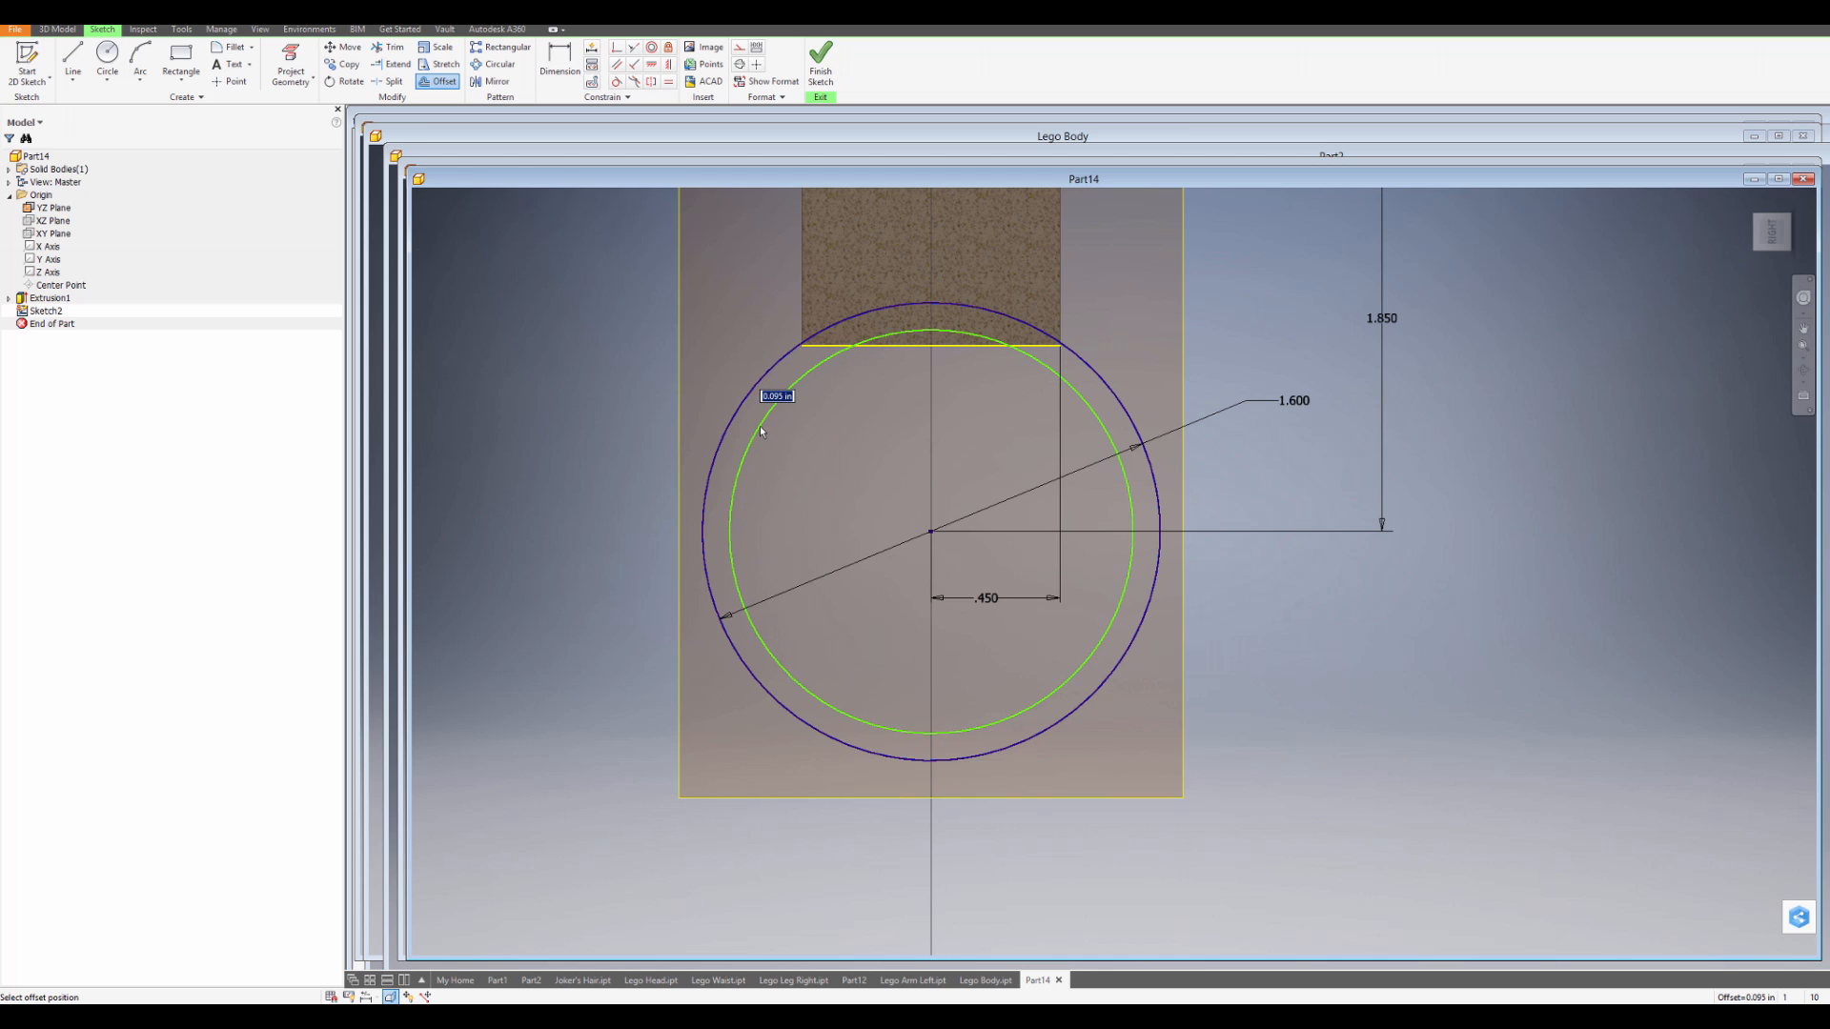
{"action": "type", "text": ".125"}
{"action": "key", "text": "Return"}
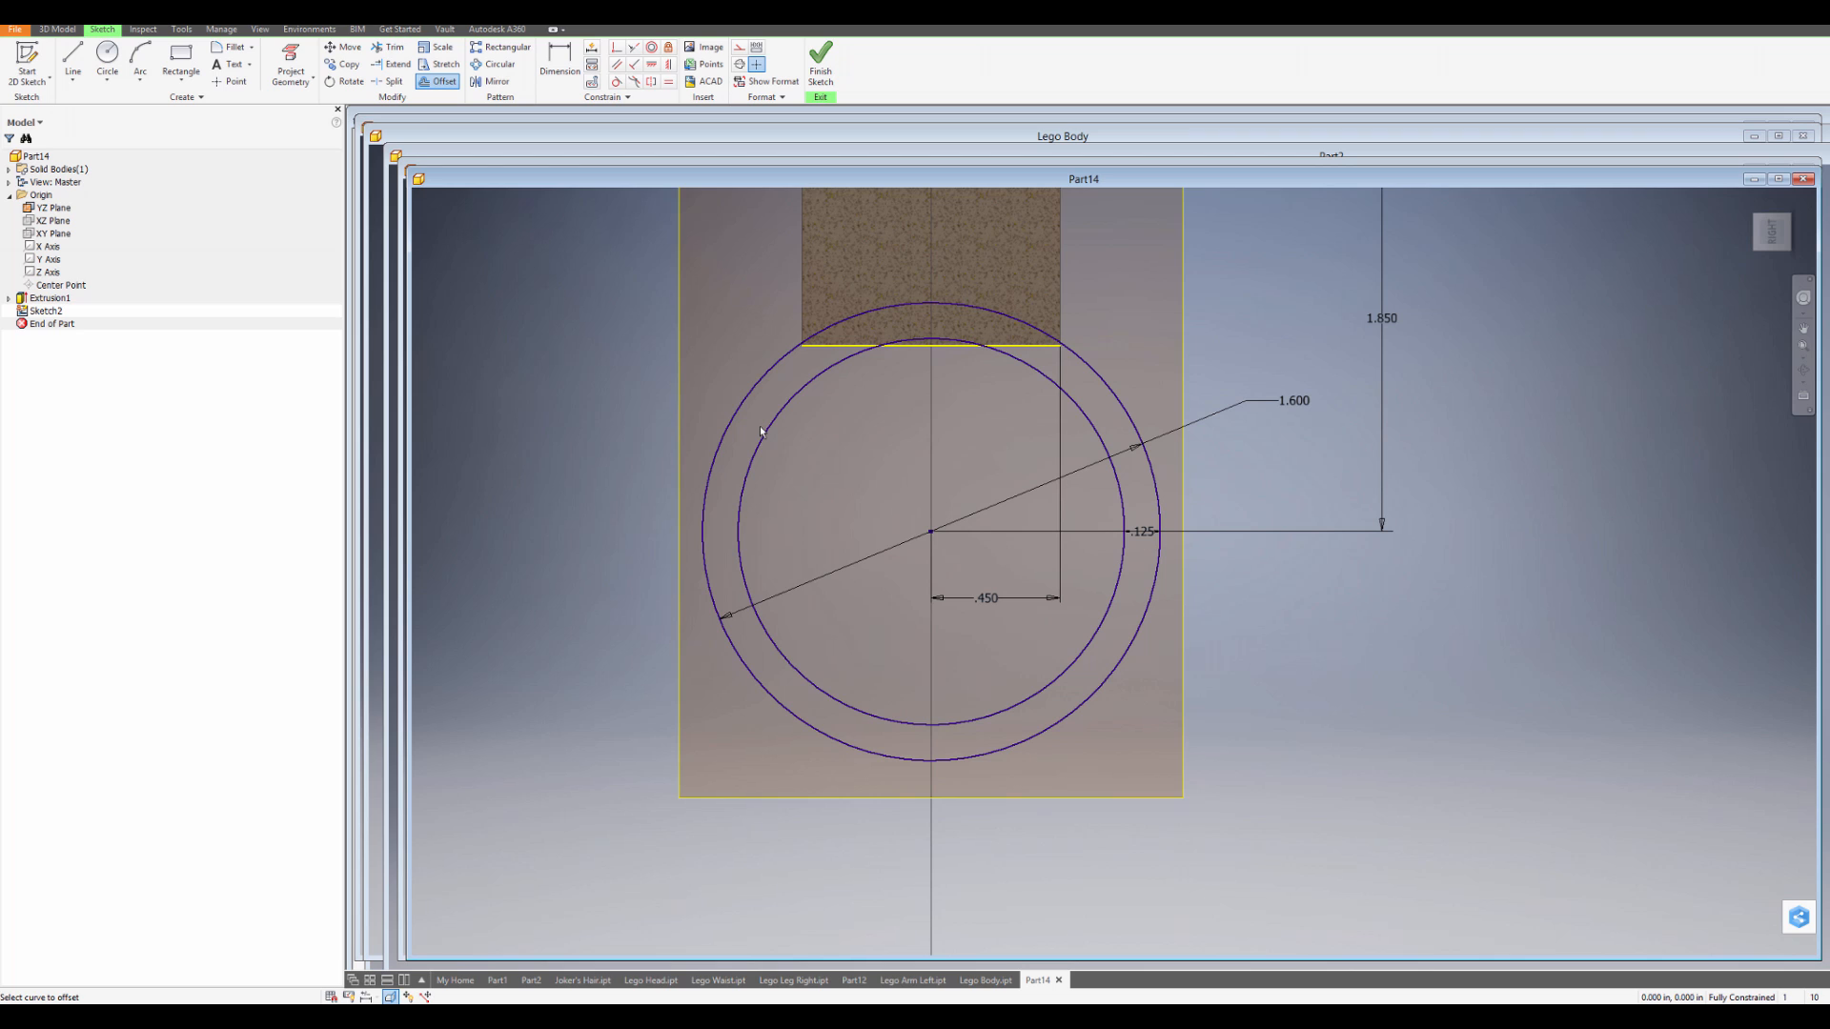
Sketch a rectangle about 0.52 in wide and 0.32 in tall across the lower part of both circles.
{"action": "middle_click_drag", "start_coordinate": [908, 752], "coordinate": [891, 626]}
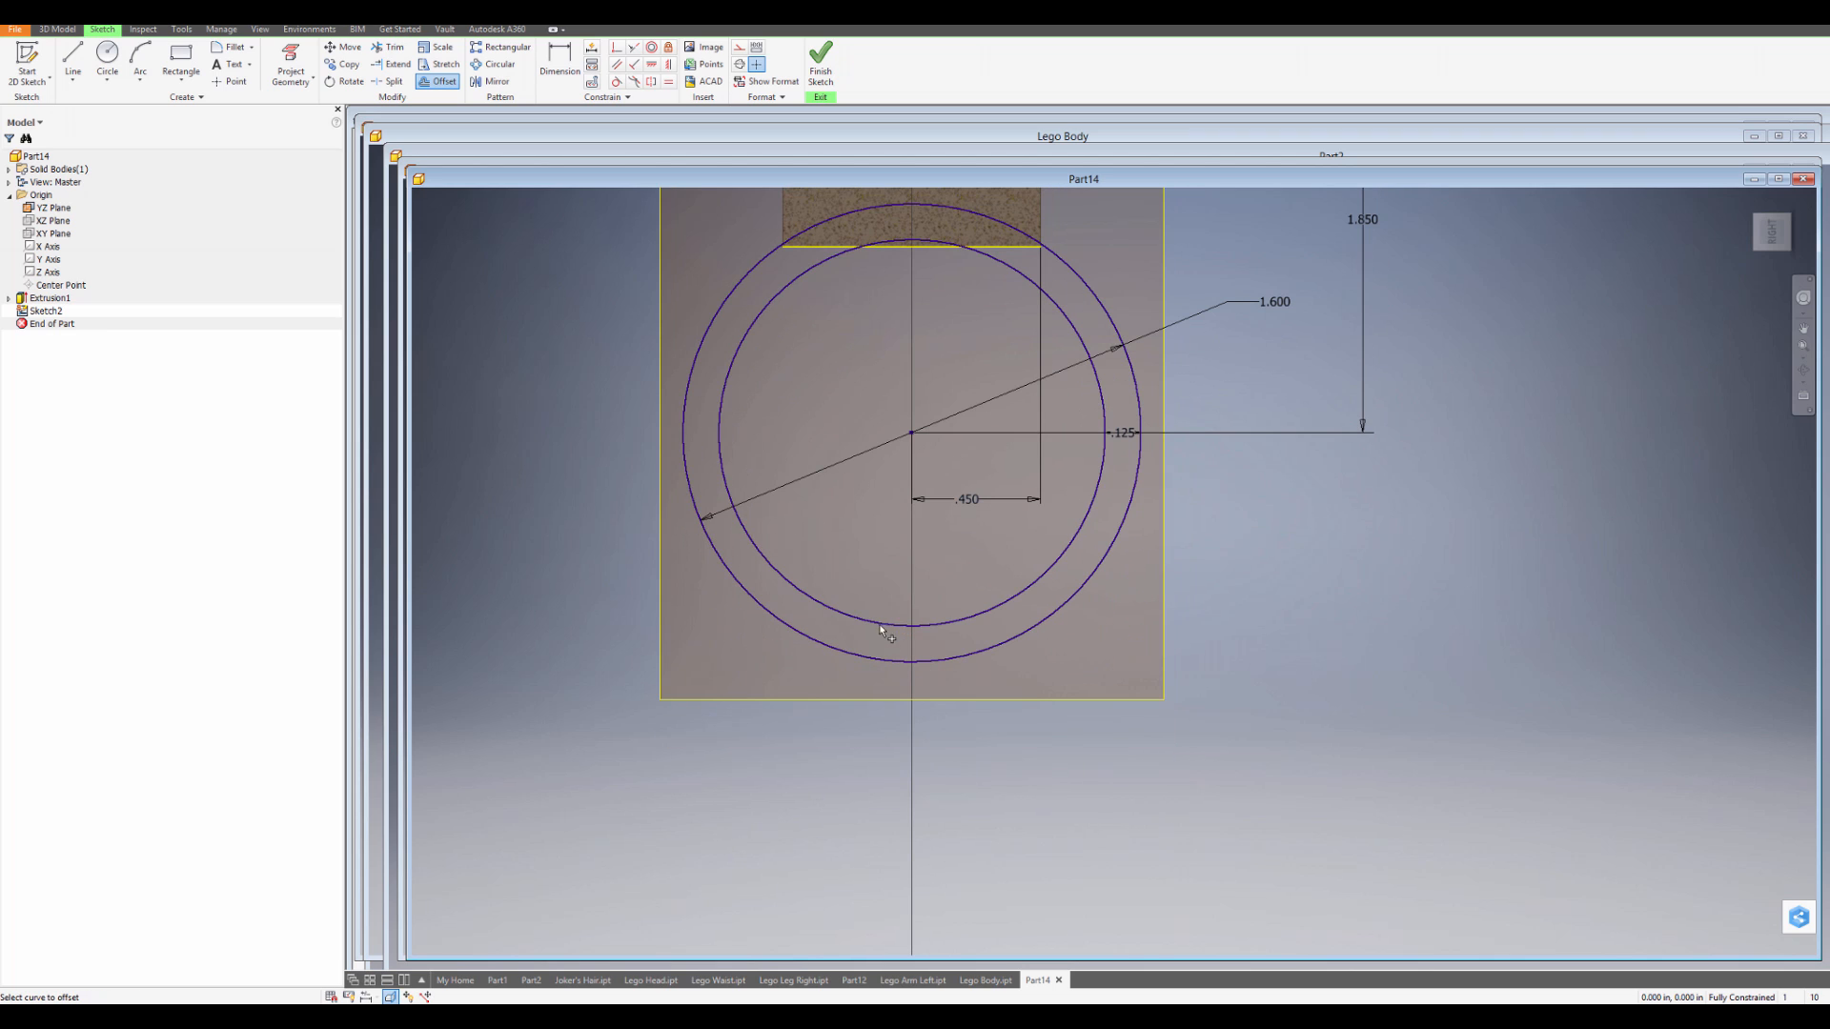
{"action": "key", "text": "l"}
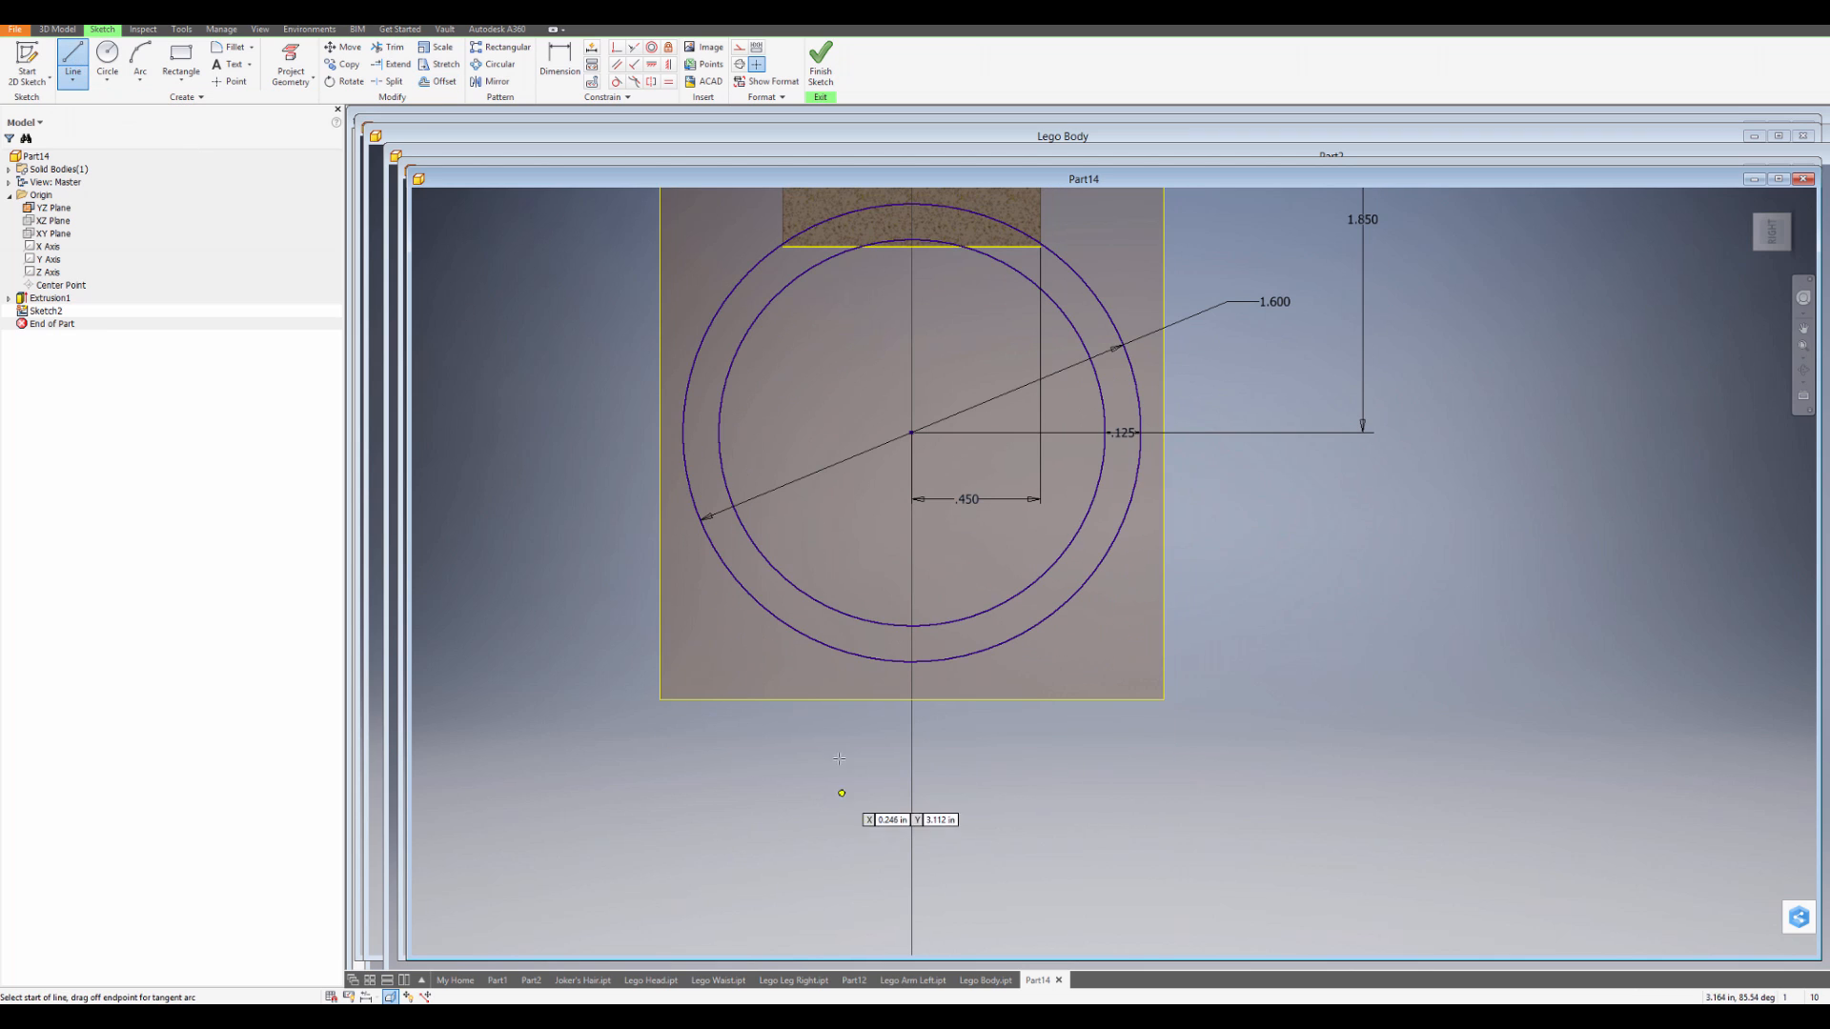
{"action": "key", "text": "r"}
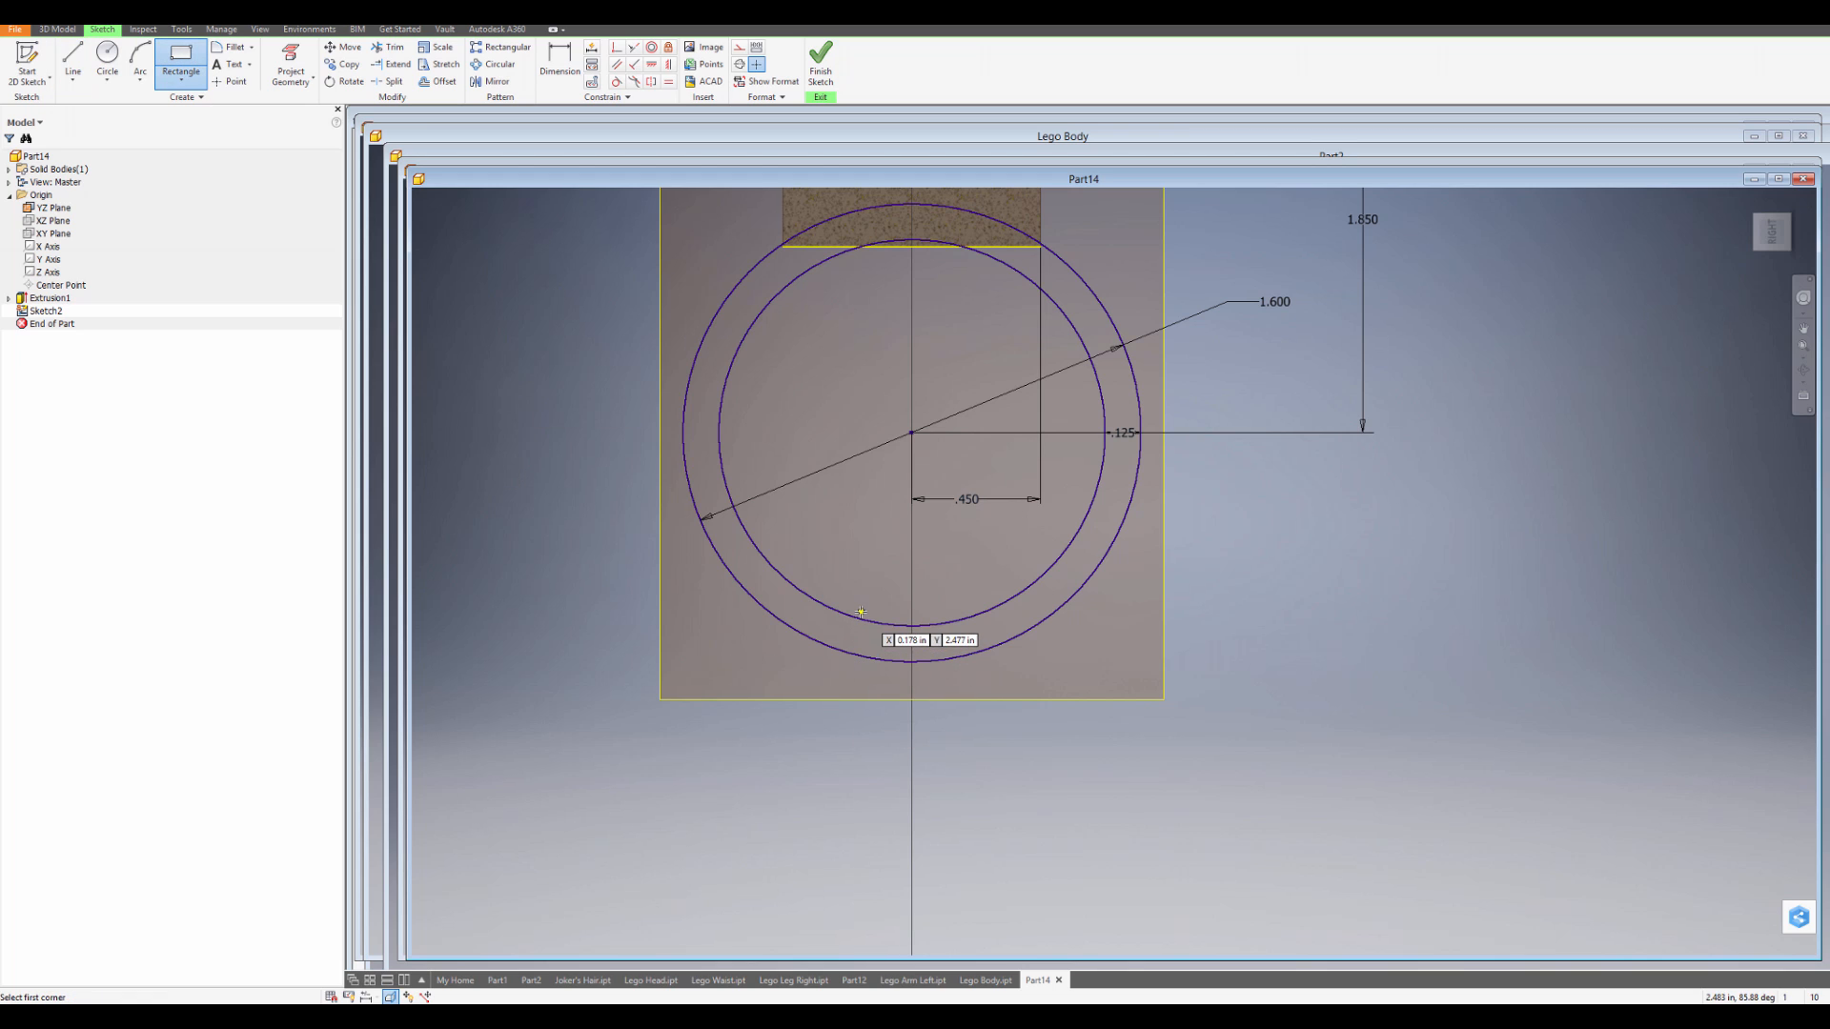
{"action": "left_click", "coordinate": [847, 592]}
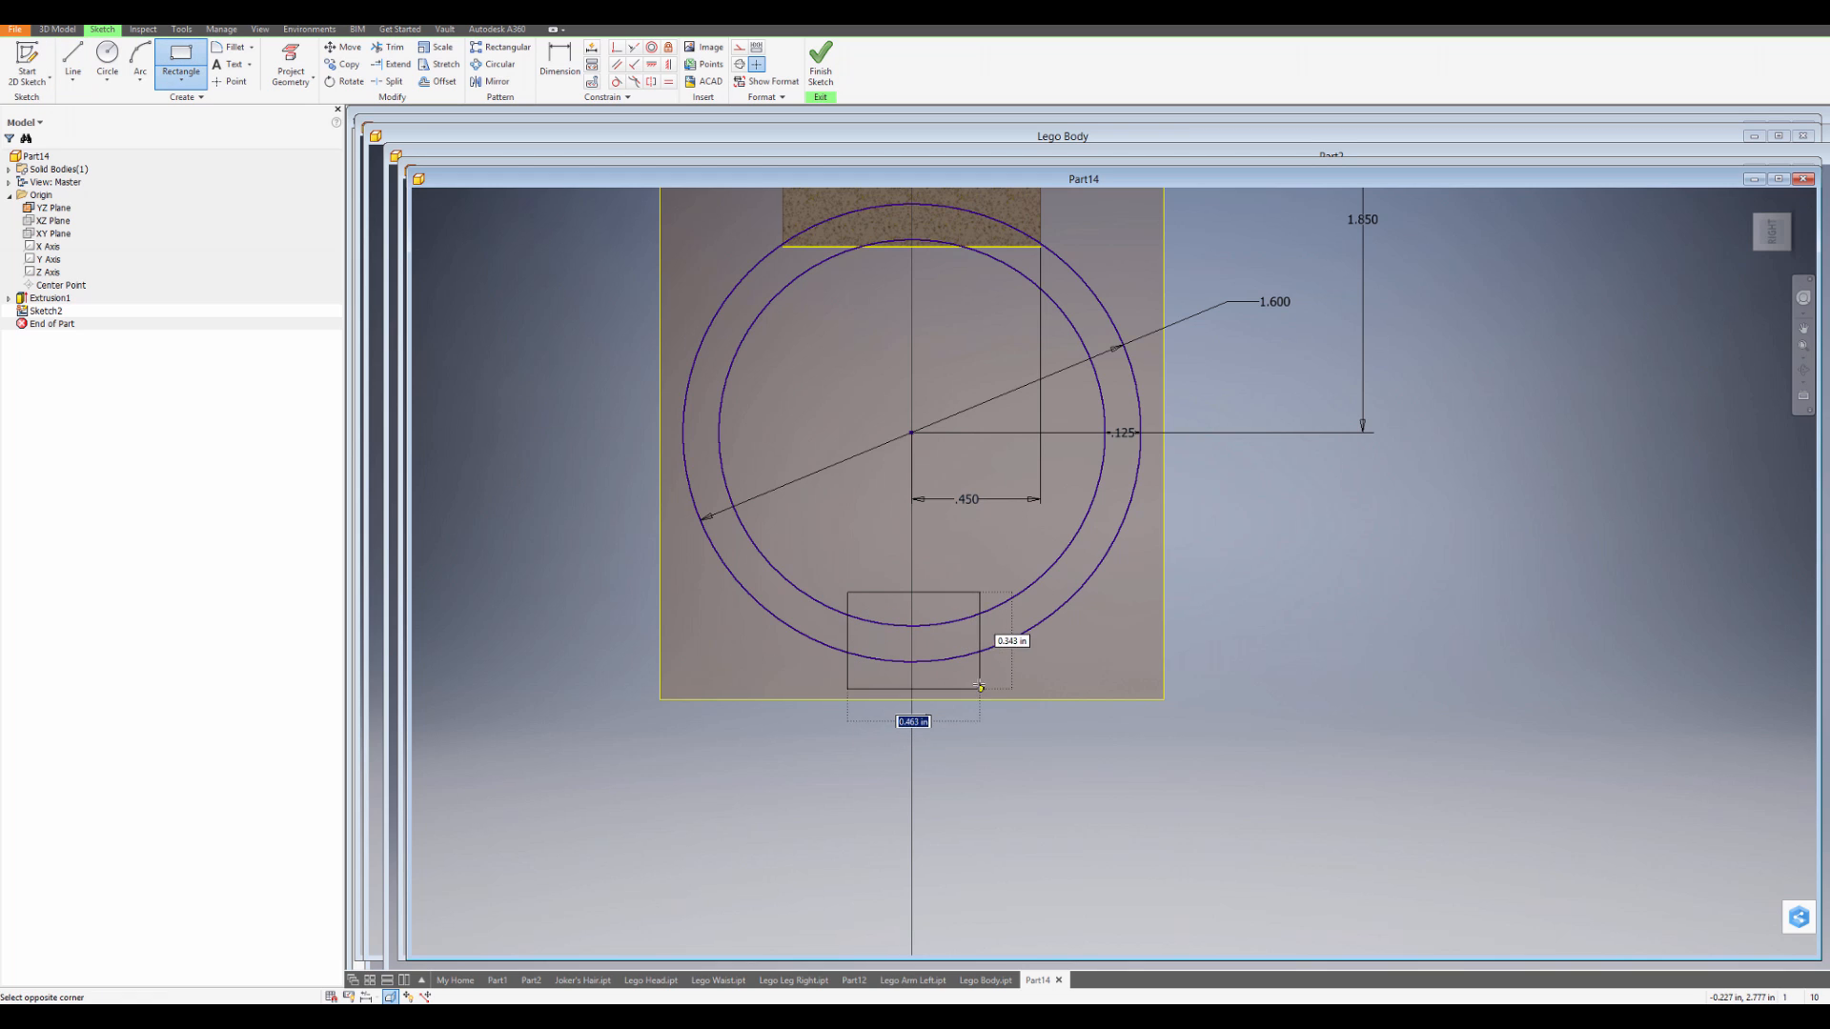
{"action": "left_click", "coordinate": [995, 686]}
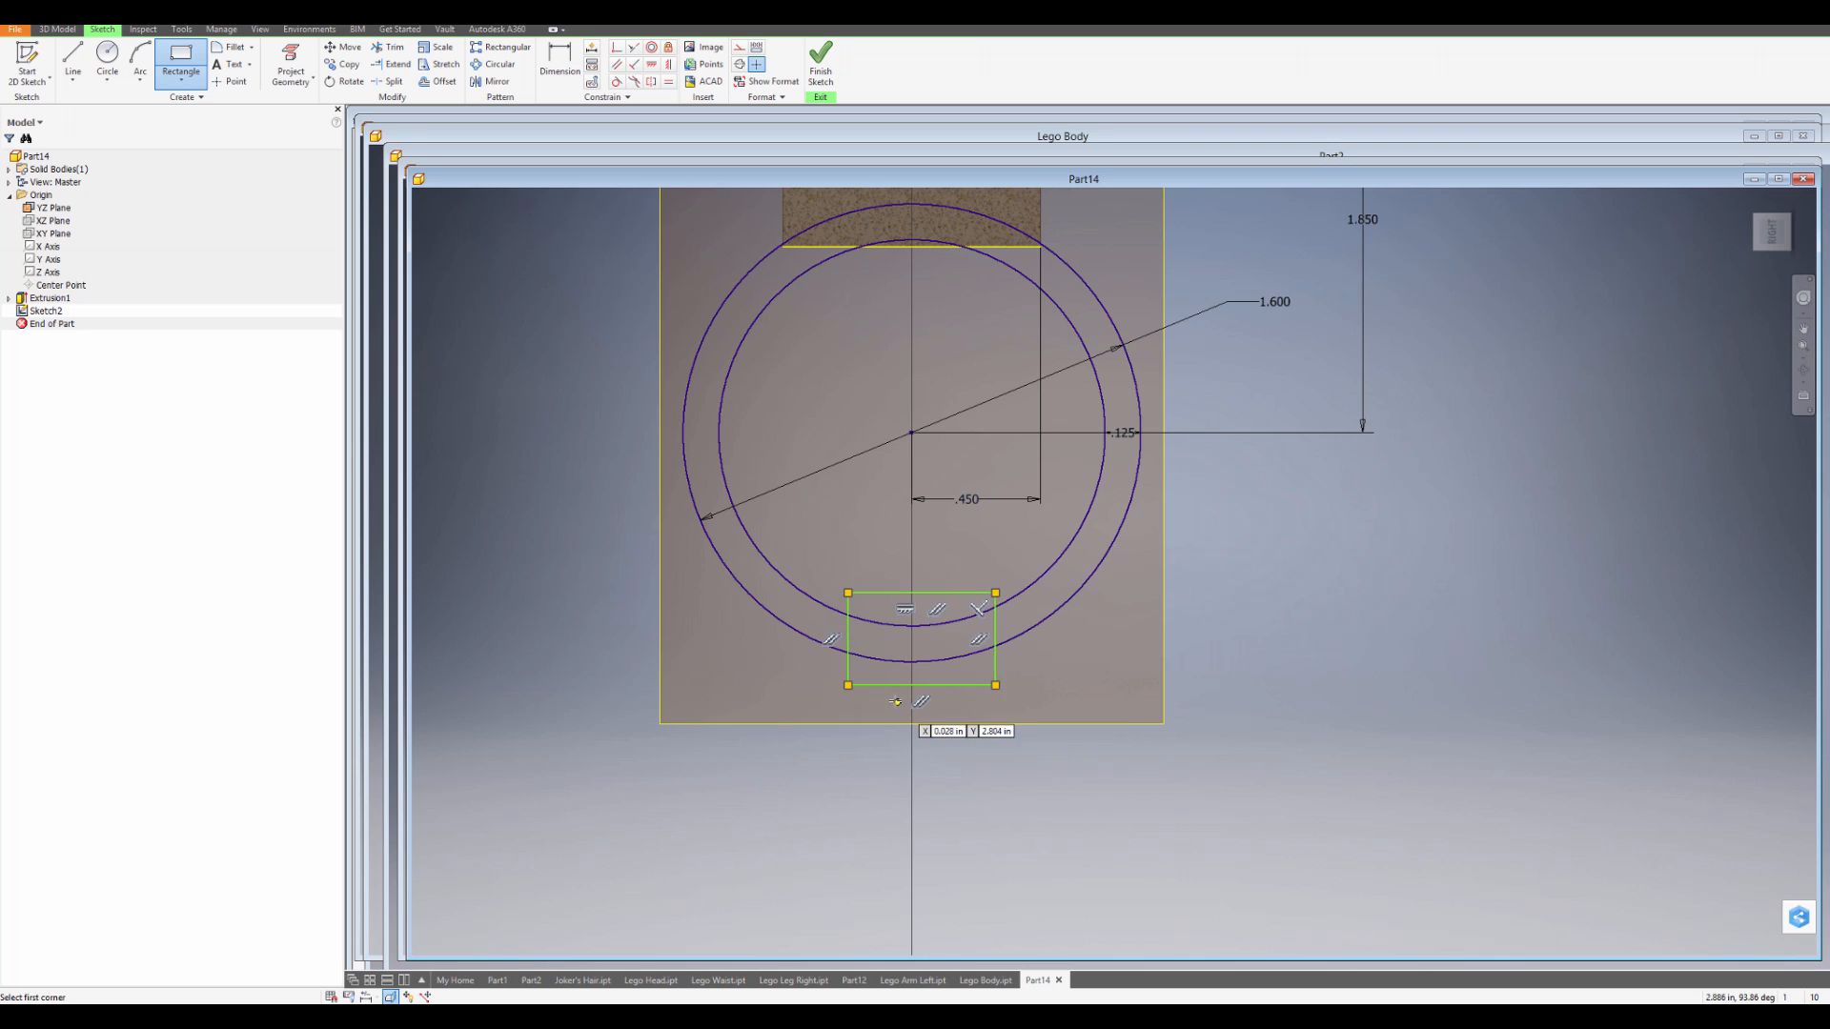
Dimension the rectangle's width to 0.6 in.
{"action": "scroll", "coordinate": [896, 702], "scroll_direction": "up", "scroll_amount": 3}
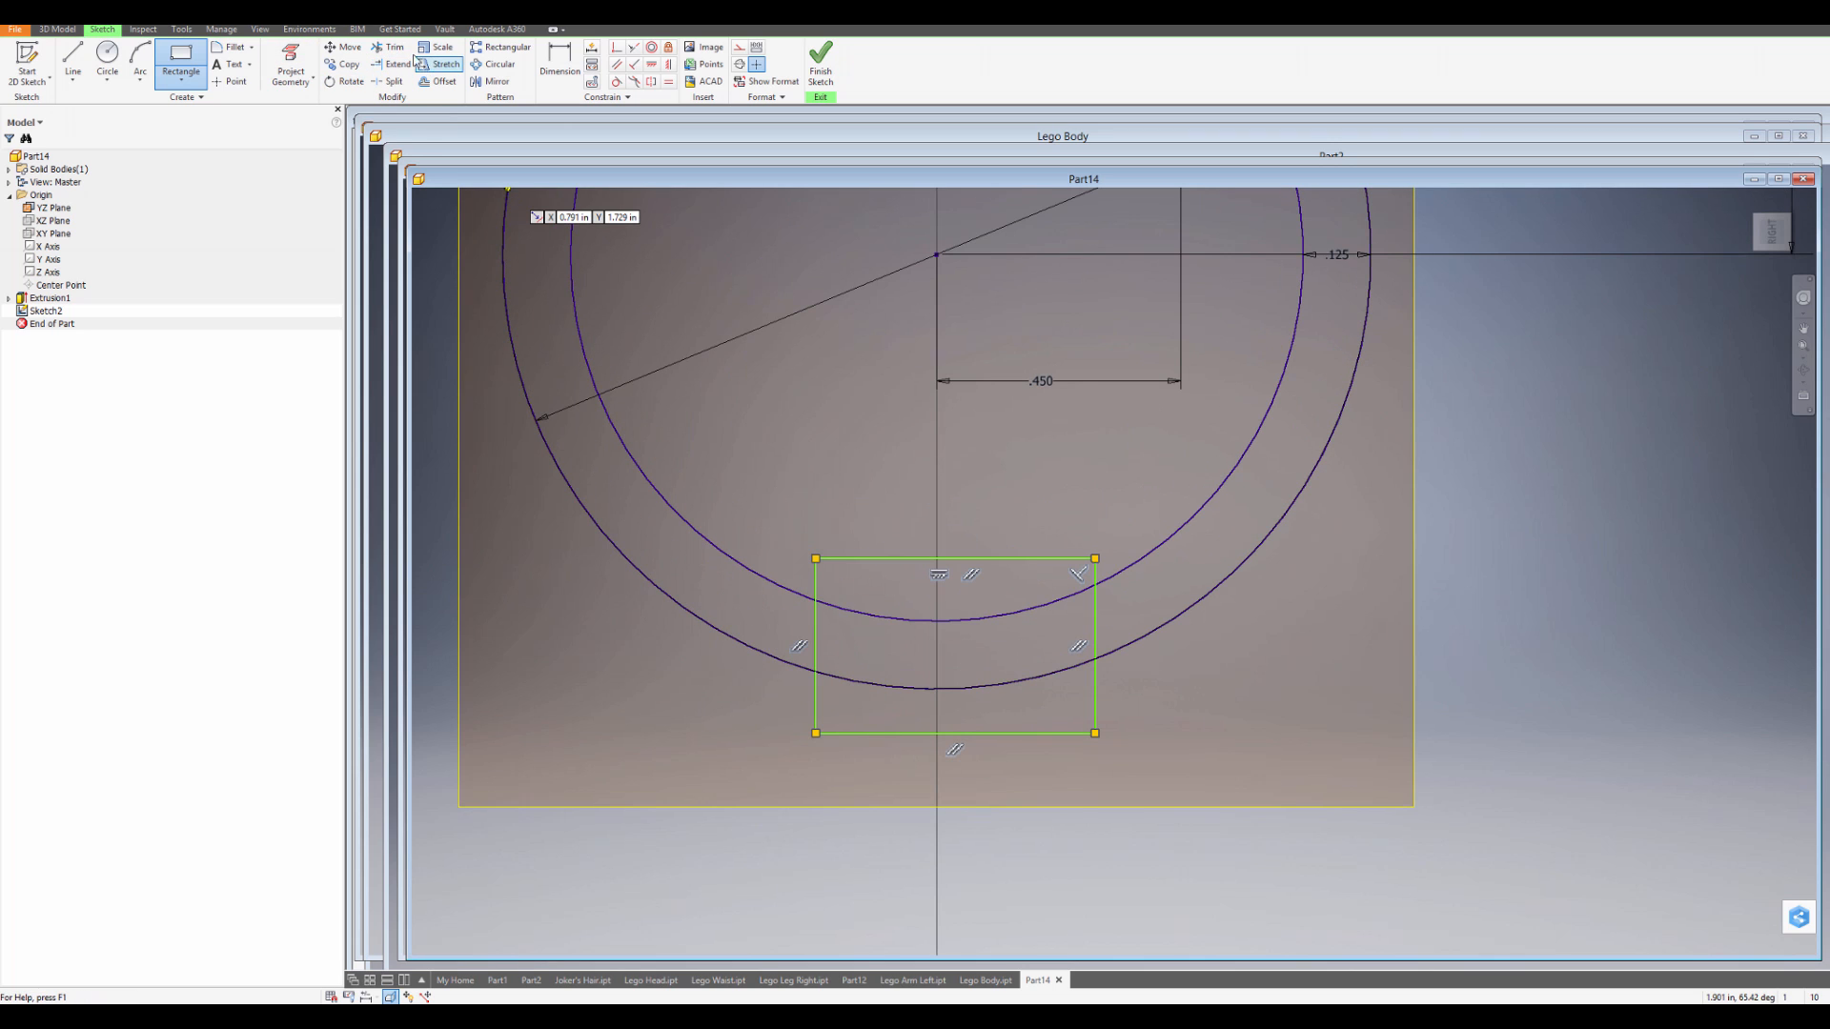
{"action": "left_click", "coordinate": [559, 62]}
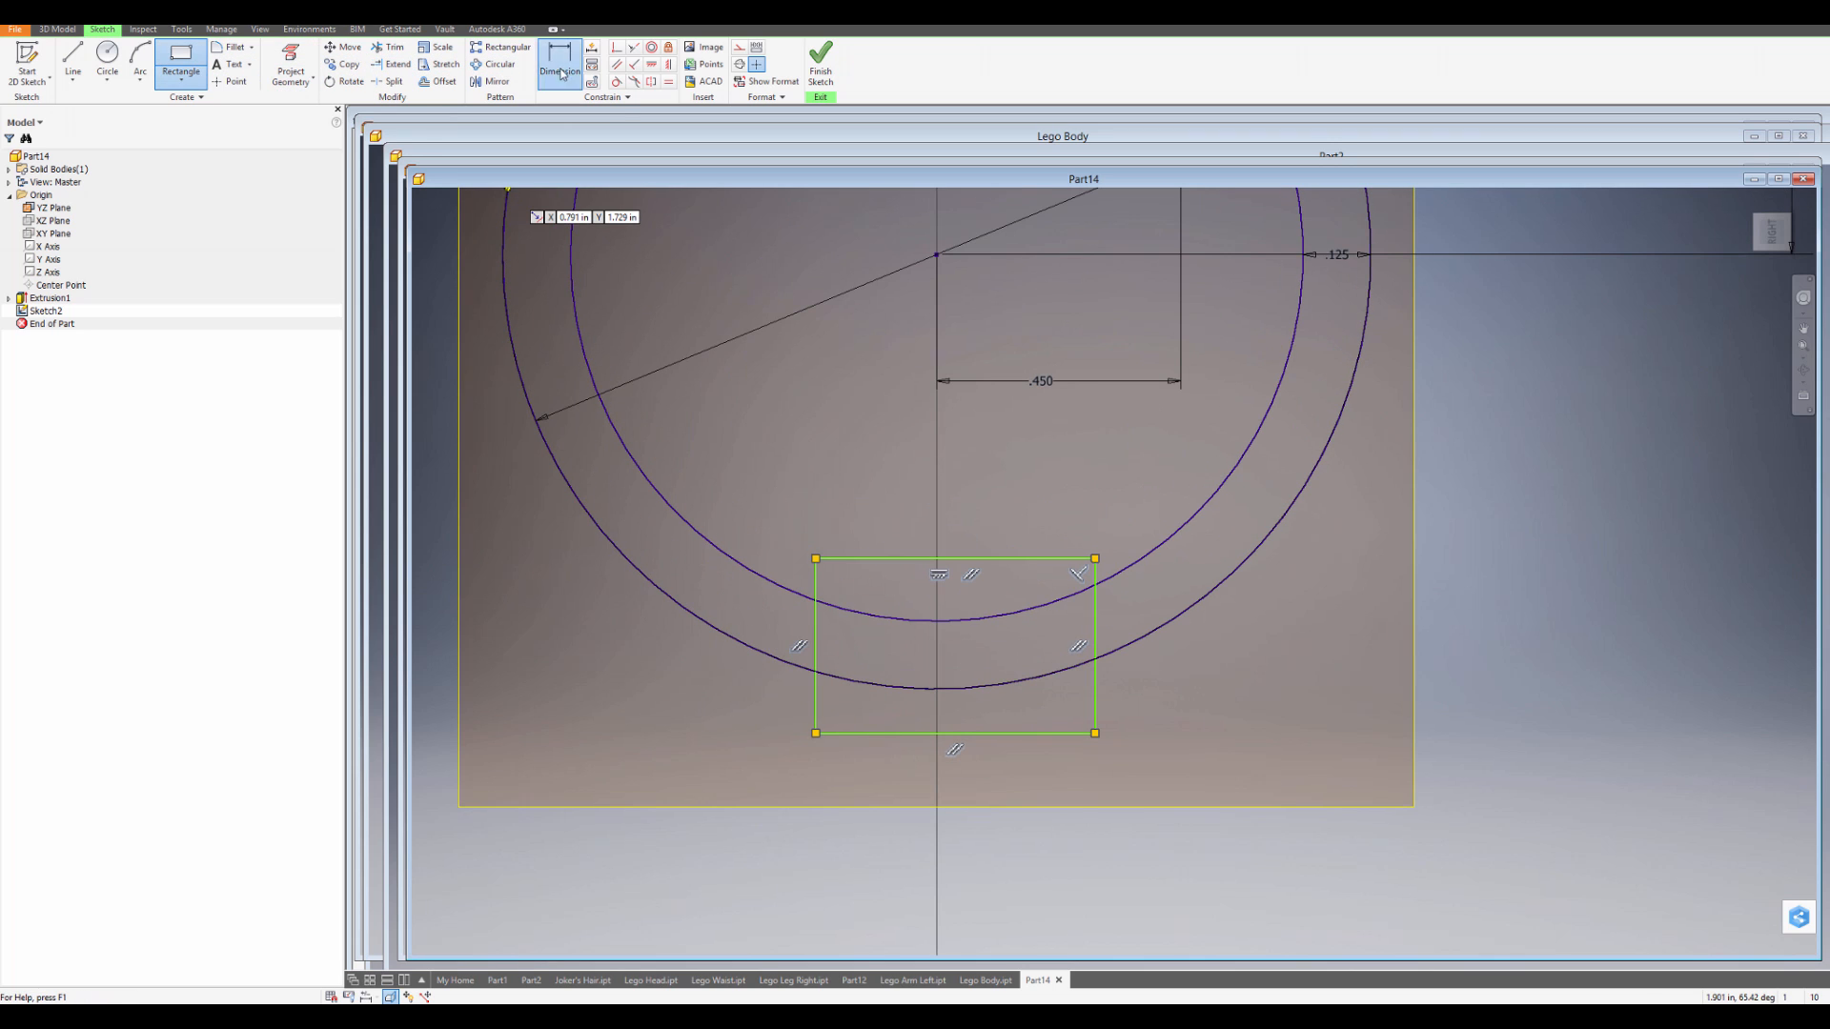
{"action": "left_click", "coordinate": [936, 559]}
{"action": "left_click", "coordinate": [926, 516]}
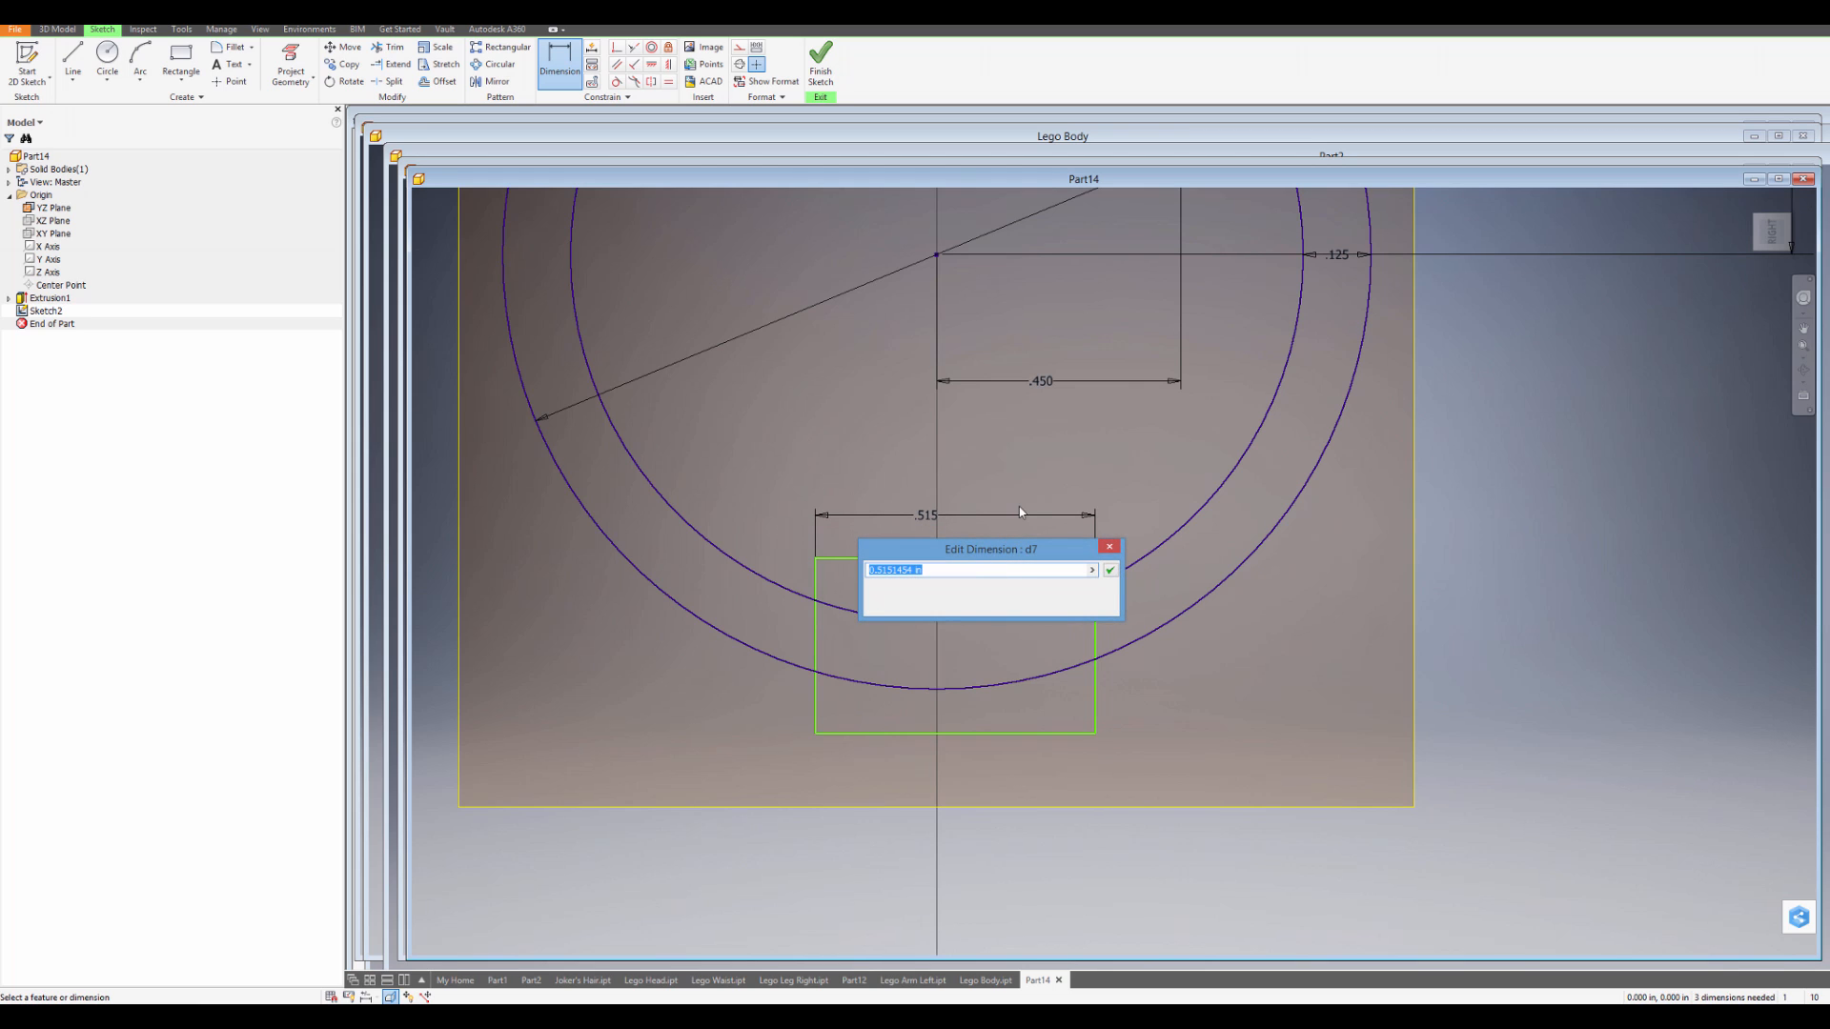
{"action": "type", "text": ".6"}
{"action": "key", "text": "Return"}
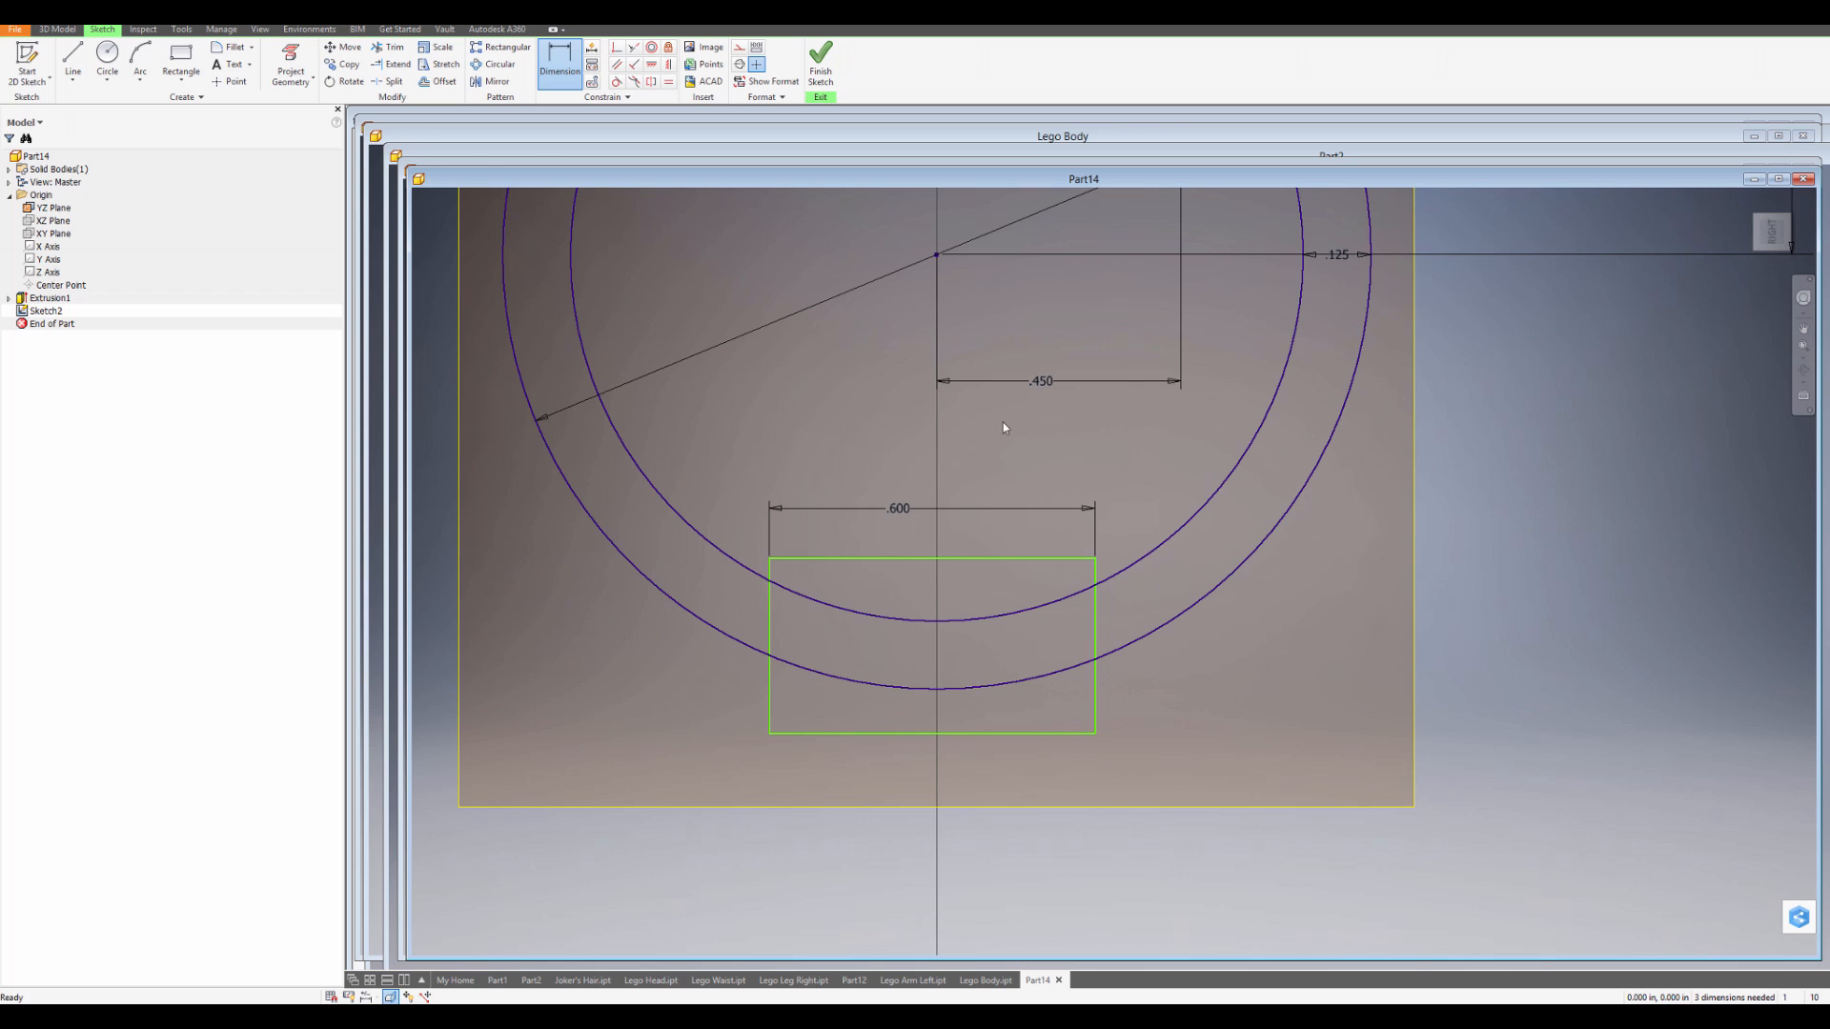
Draw a vertical line from the circles' centre down to the lowest point of the outer circle.
{"action": "middle_click_drag", "start_coordinate": [990, 439], "coordinate": [837, 446]}
{"action": "mouse_move", "coordinate": [798, 632]}
{"action": "middle_mouse_down"}
{"action": "mouse_move", "coordinate": [860, 666]}
{"action": "mouse_move", "coordinate": [861, 740]}
{"action": "middle_mouse_up"}
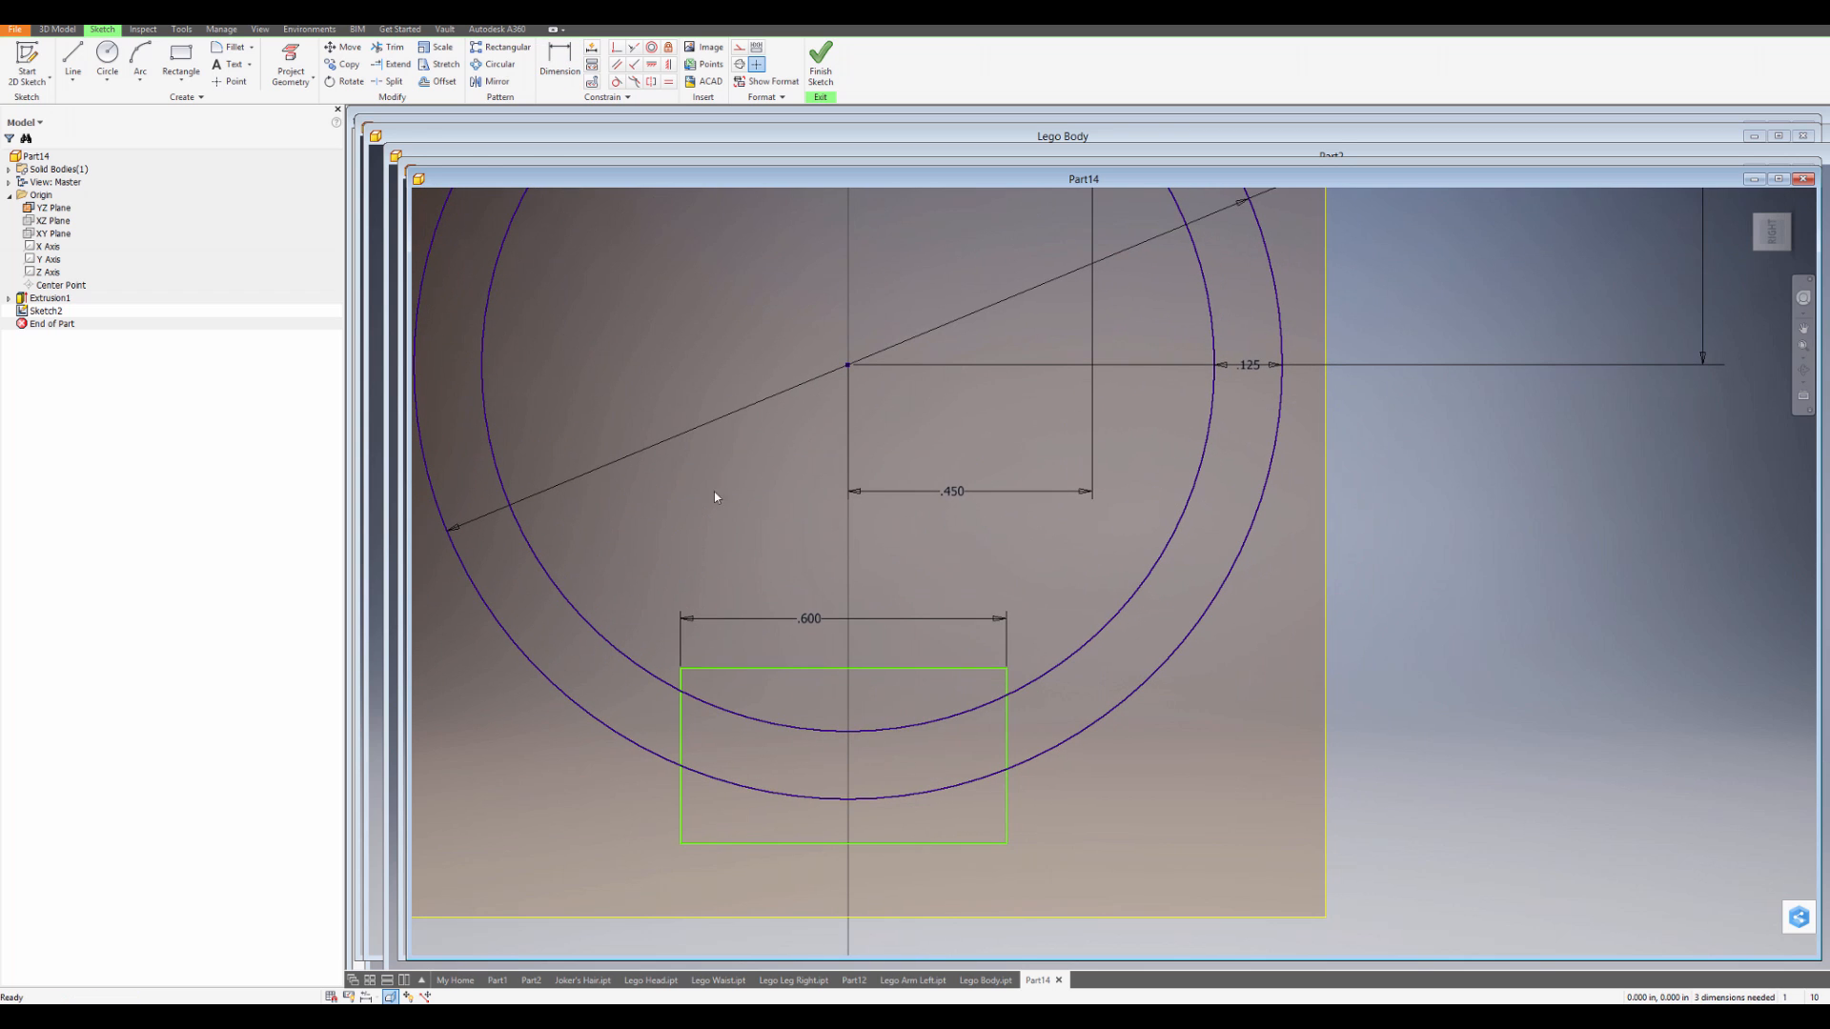
{"action": "left_click", "coordinate": [73, 62]}
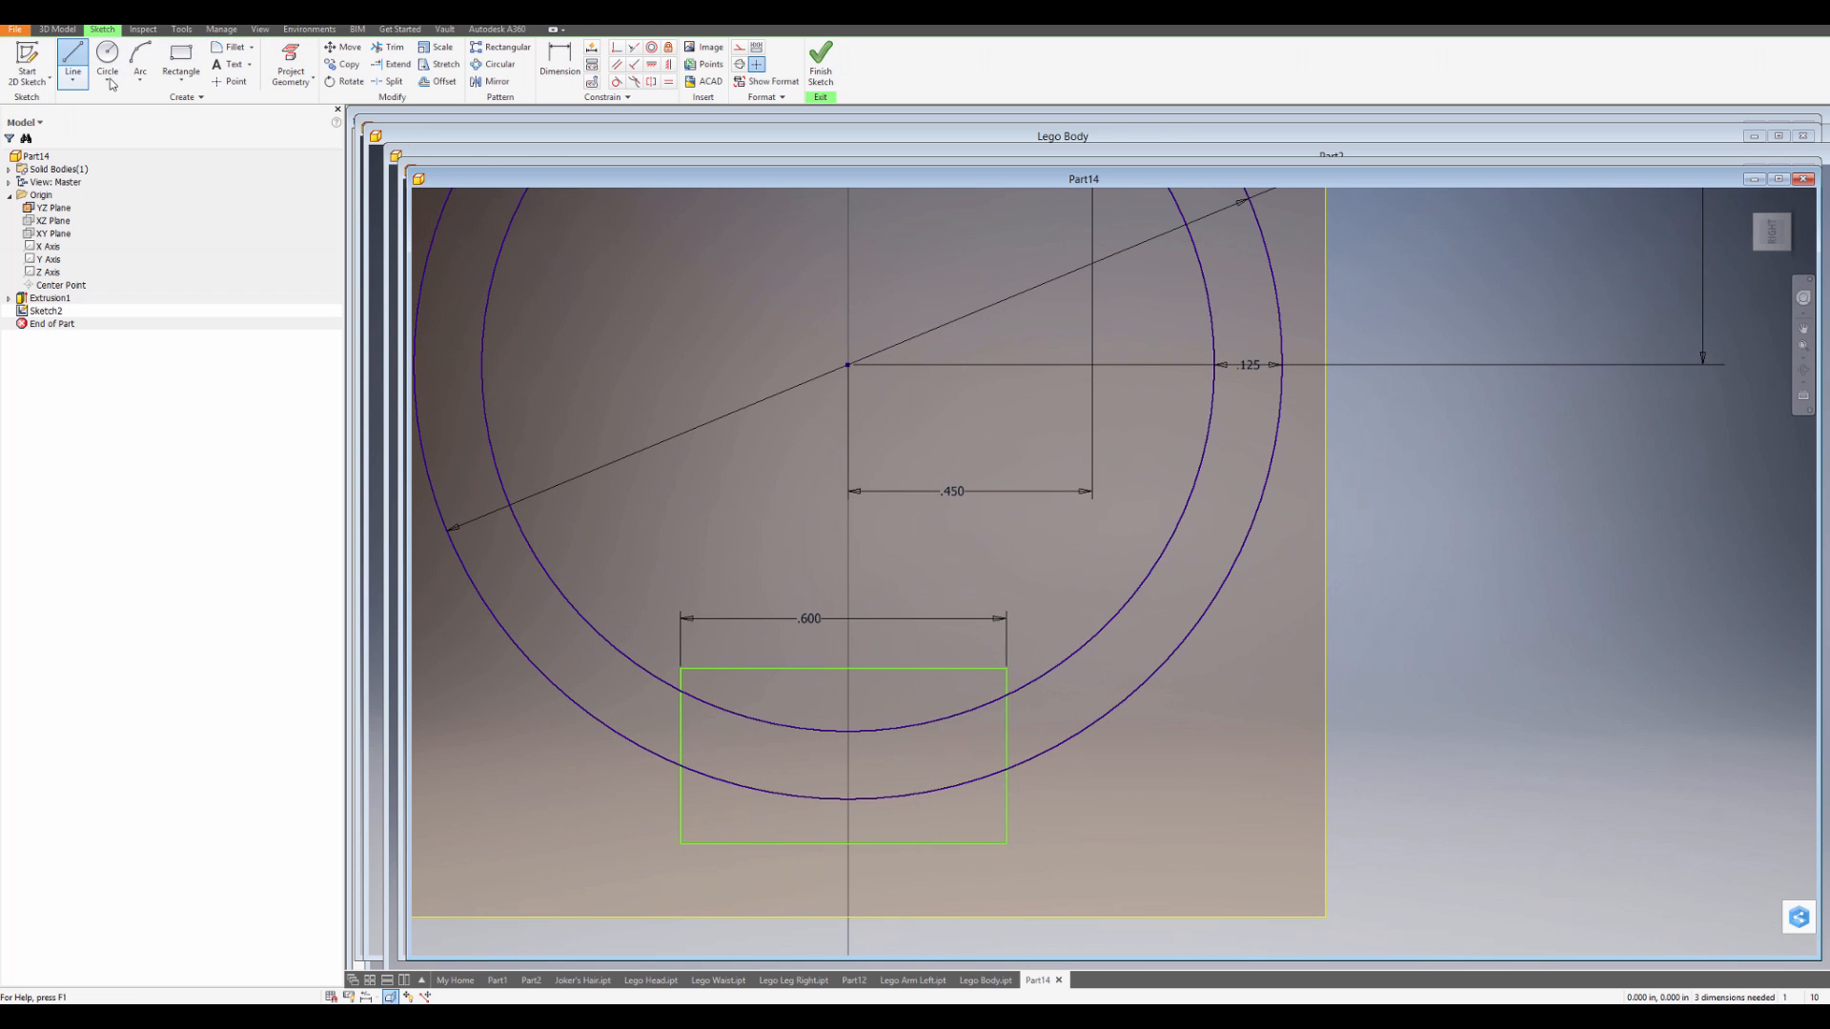
{"action": "left_click", "coordinate": [847, 365]}
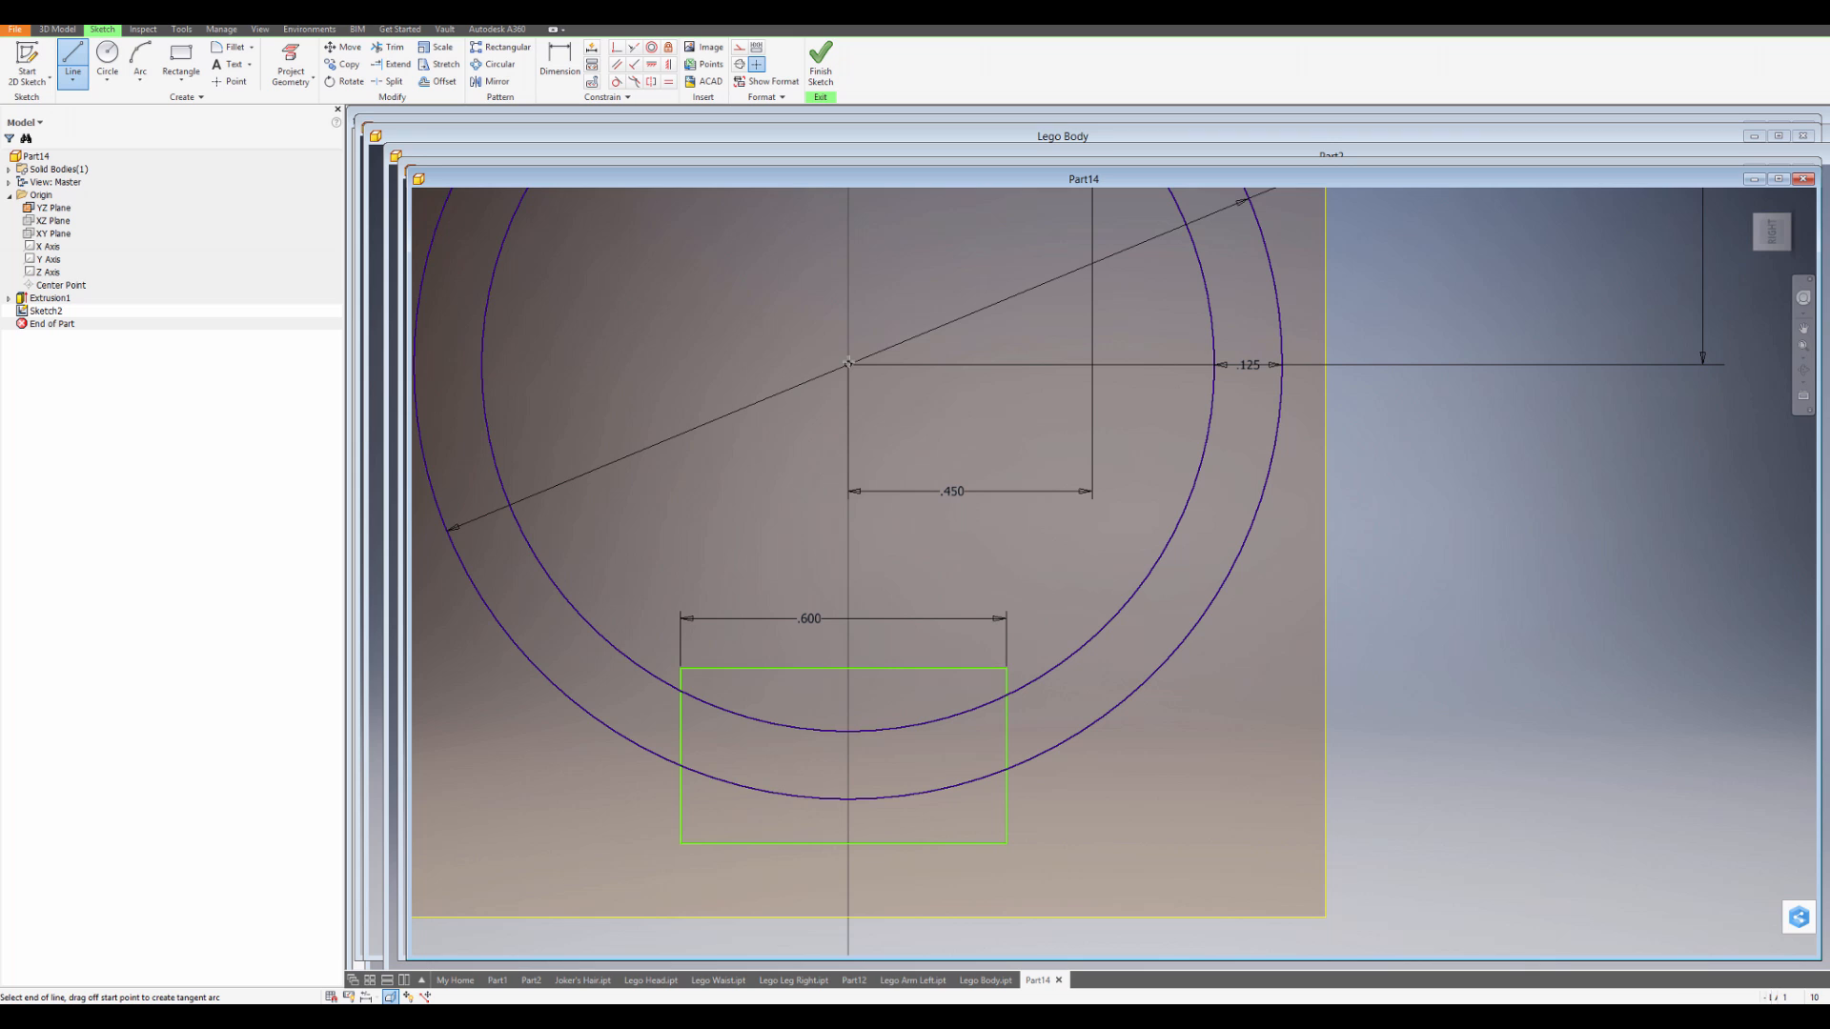
{"action": "double_click", "coordinate": [847, 798]}
{"action": "middle_click_drag", "start_coordinate": [903, 758], "coordinate": [896, 696]}
{"action": "key", "text": "Escape"}
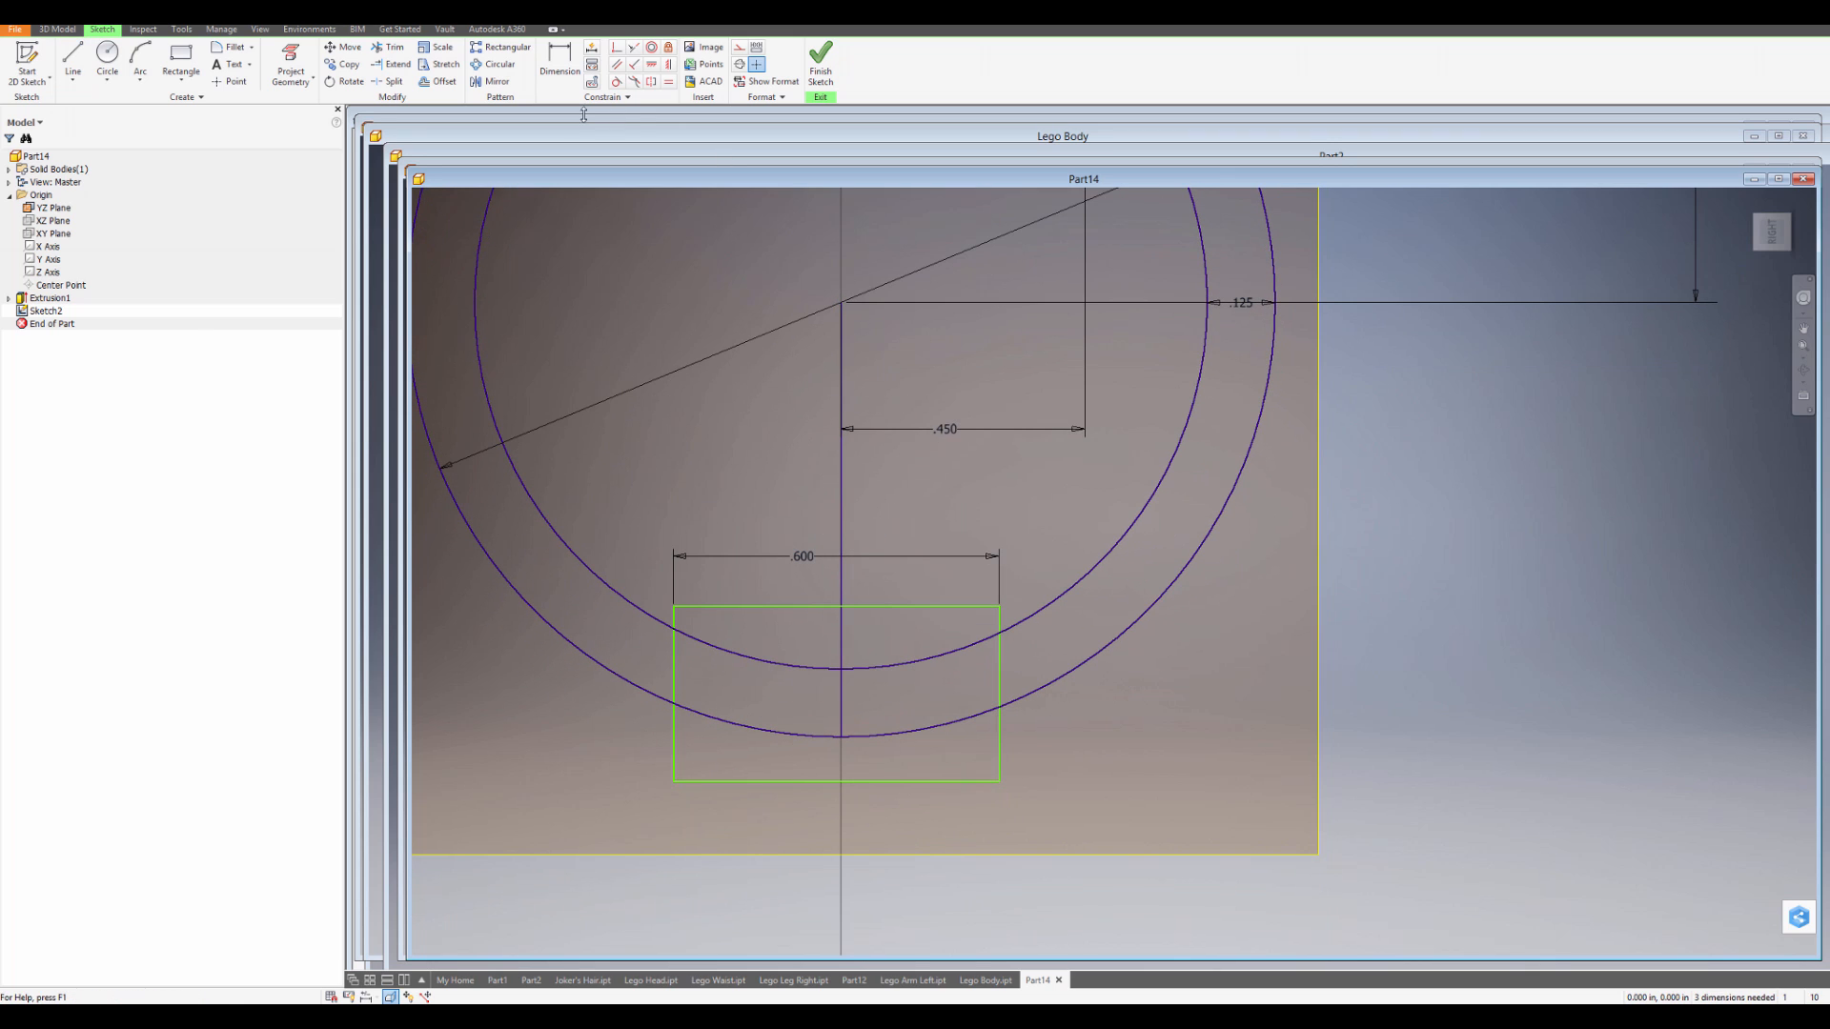
Dimension the rectangle's right side 0.3 in from the vertical centre line.
{"action": "left_click", "coordinate": [560, 62]}
{"action": "left_click", "coordinate": [998, 675]}
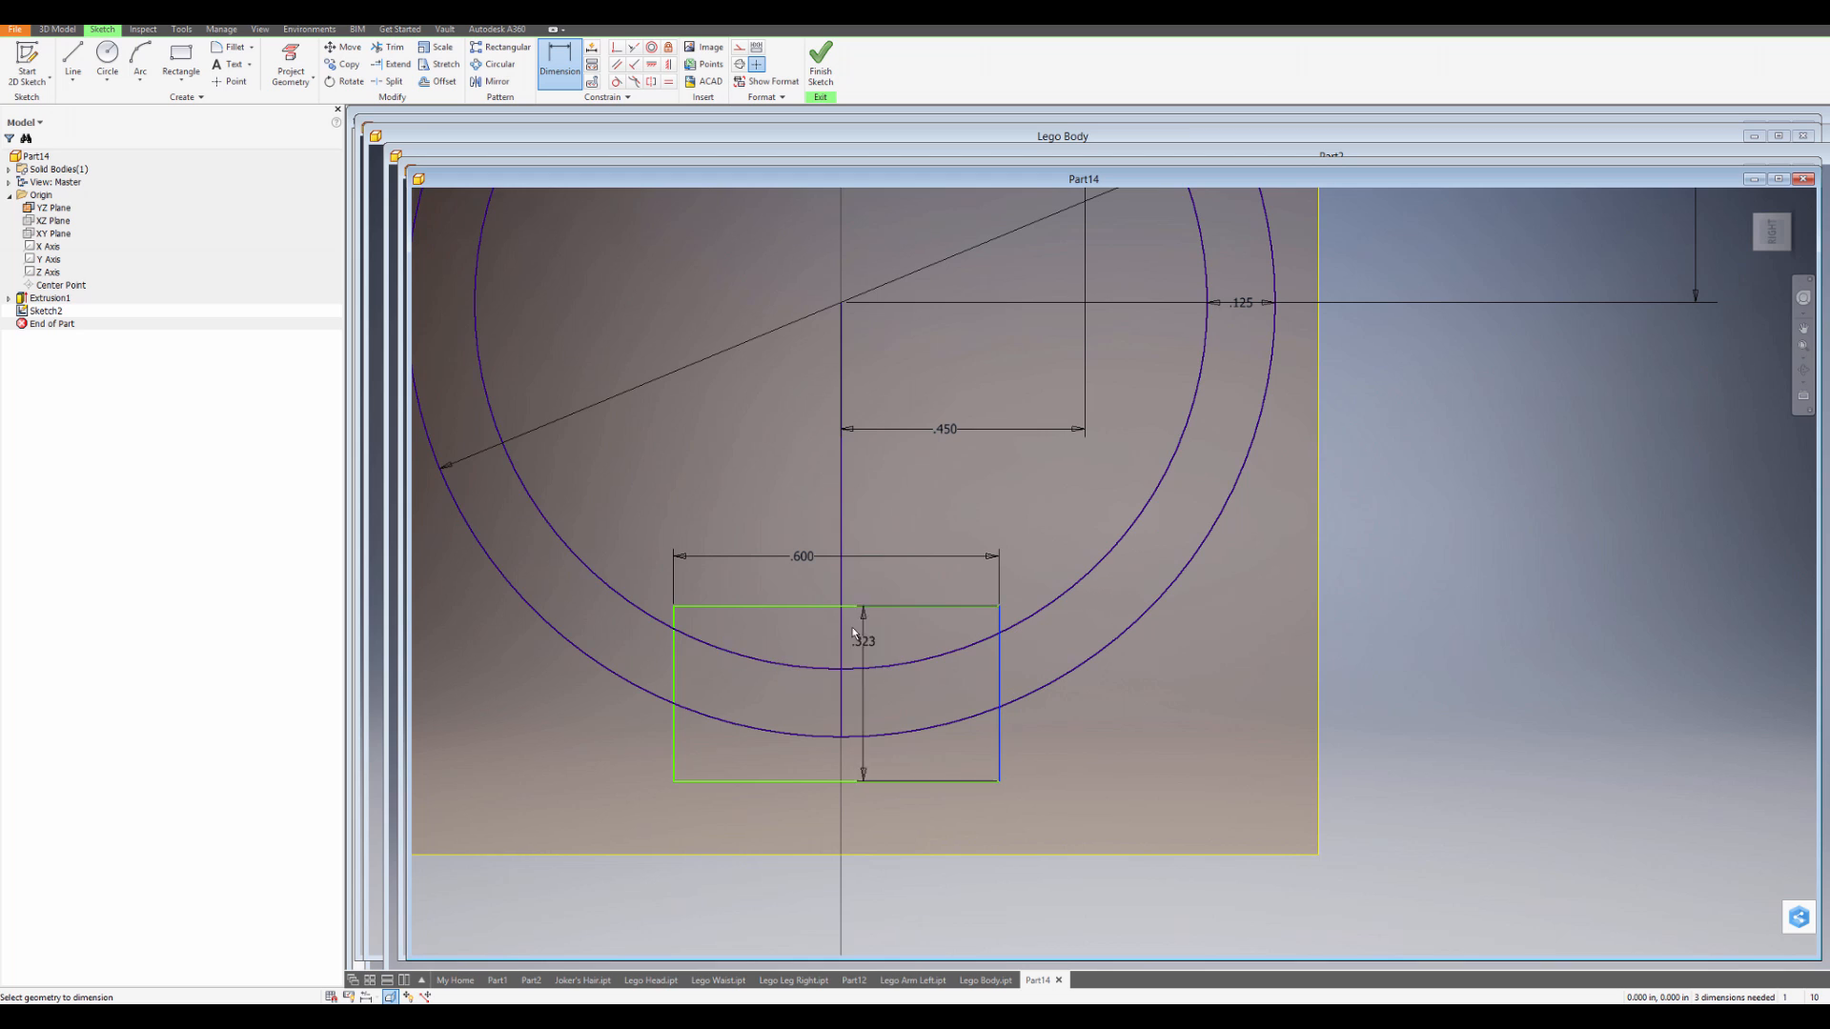
{"action": "left_click", "coordinate": [843, 589]}
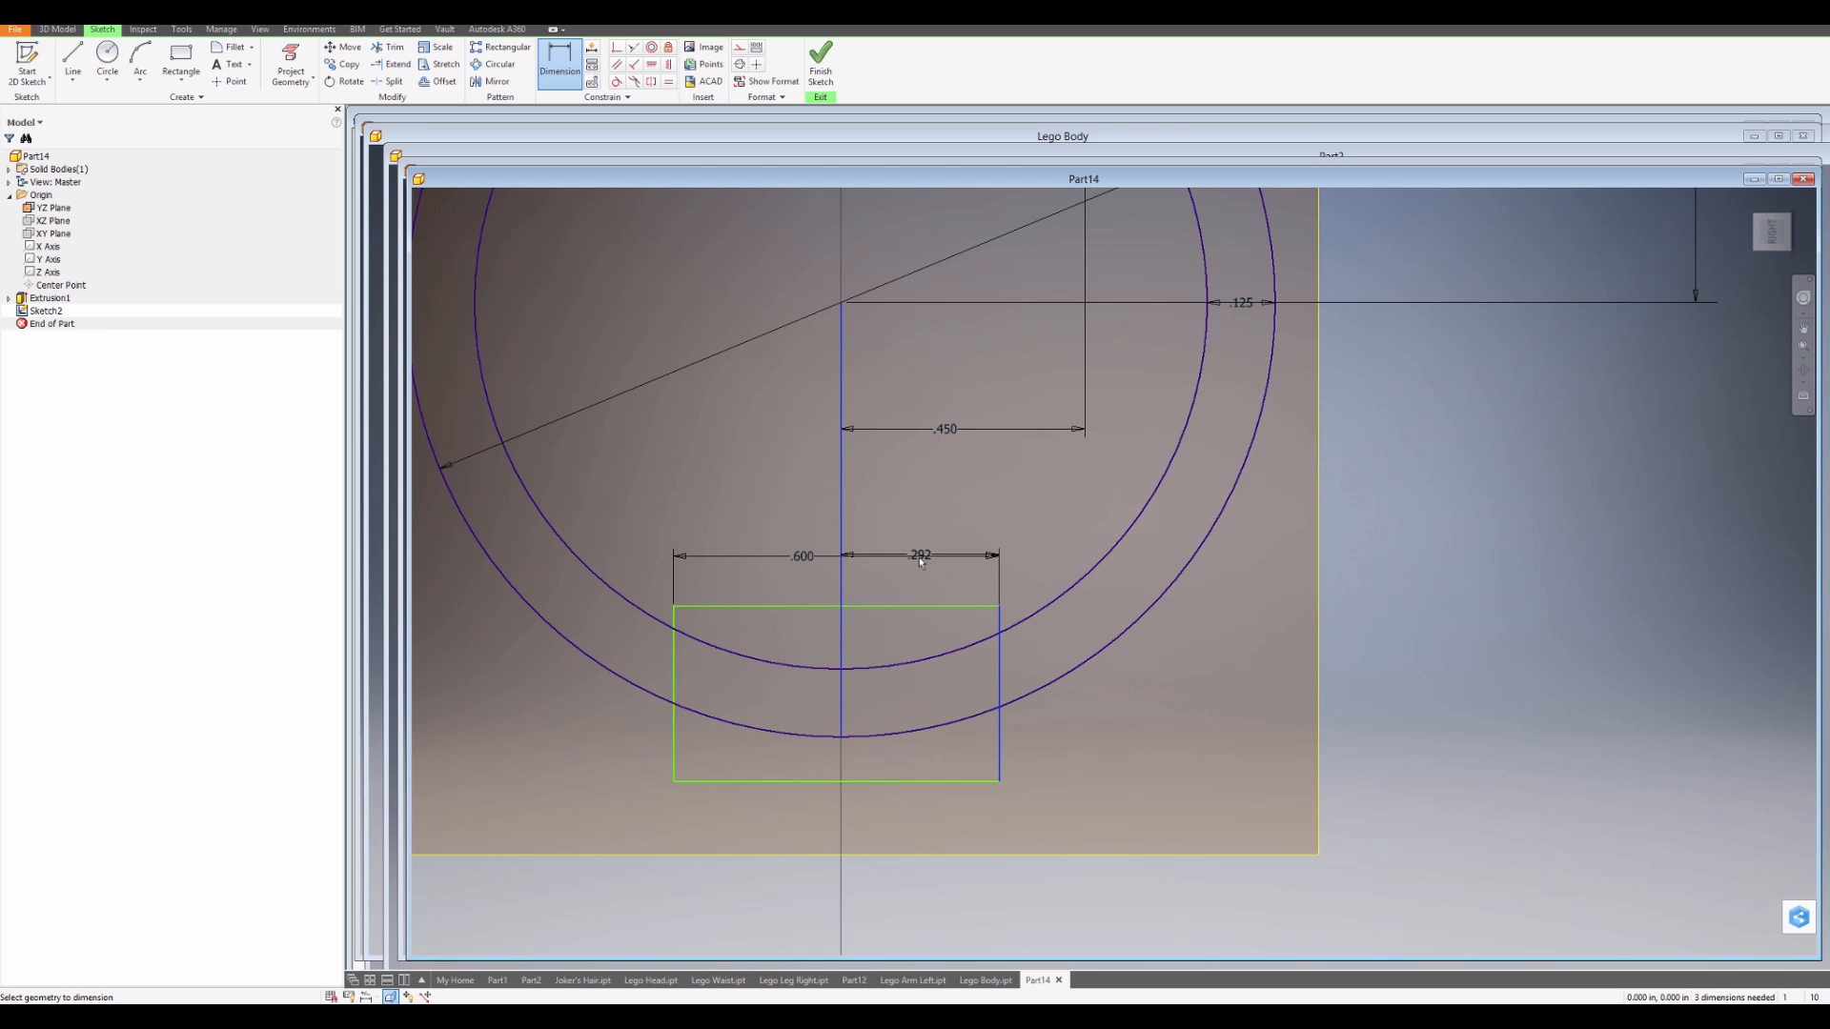
{"action": "left_click", "coordinate": [943, 593]}
{"action": "type", "text": "."}
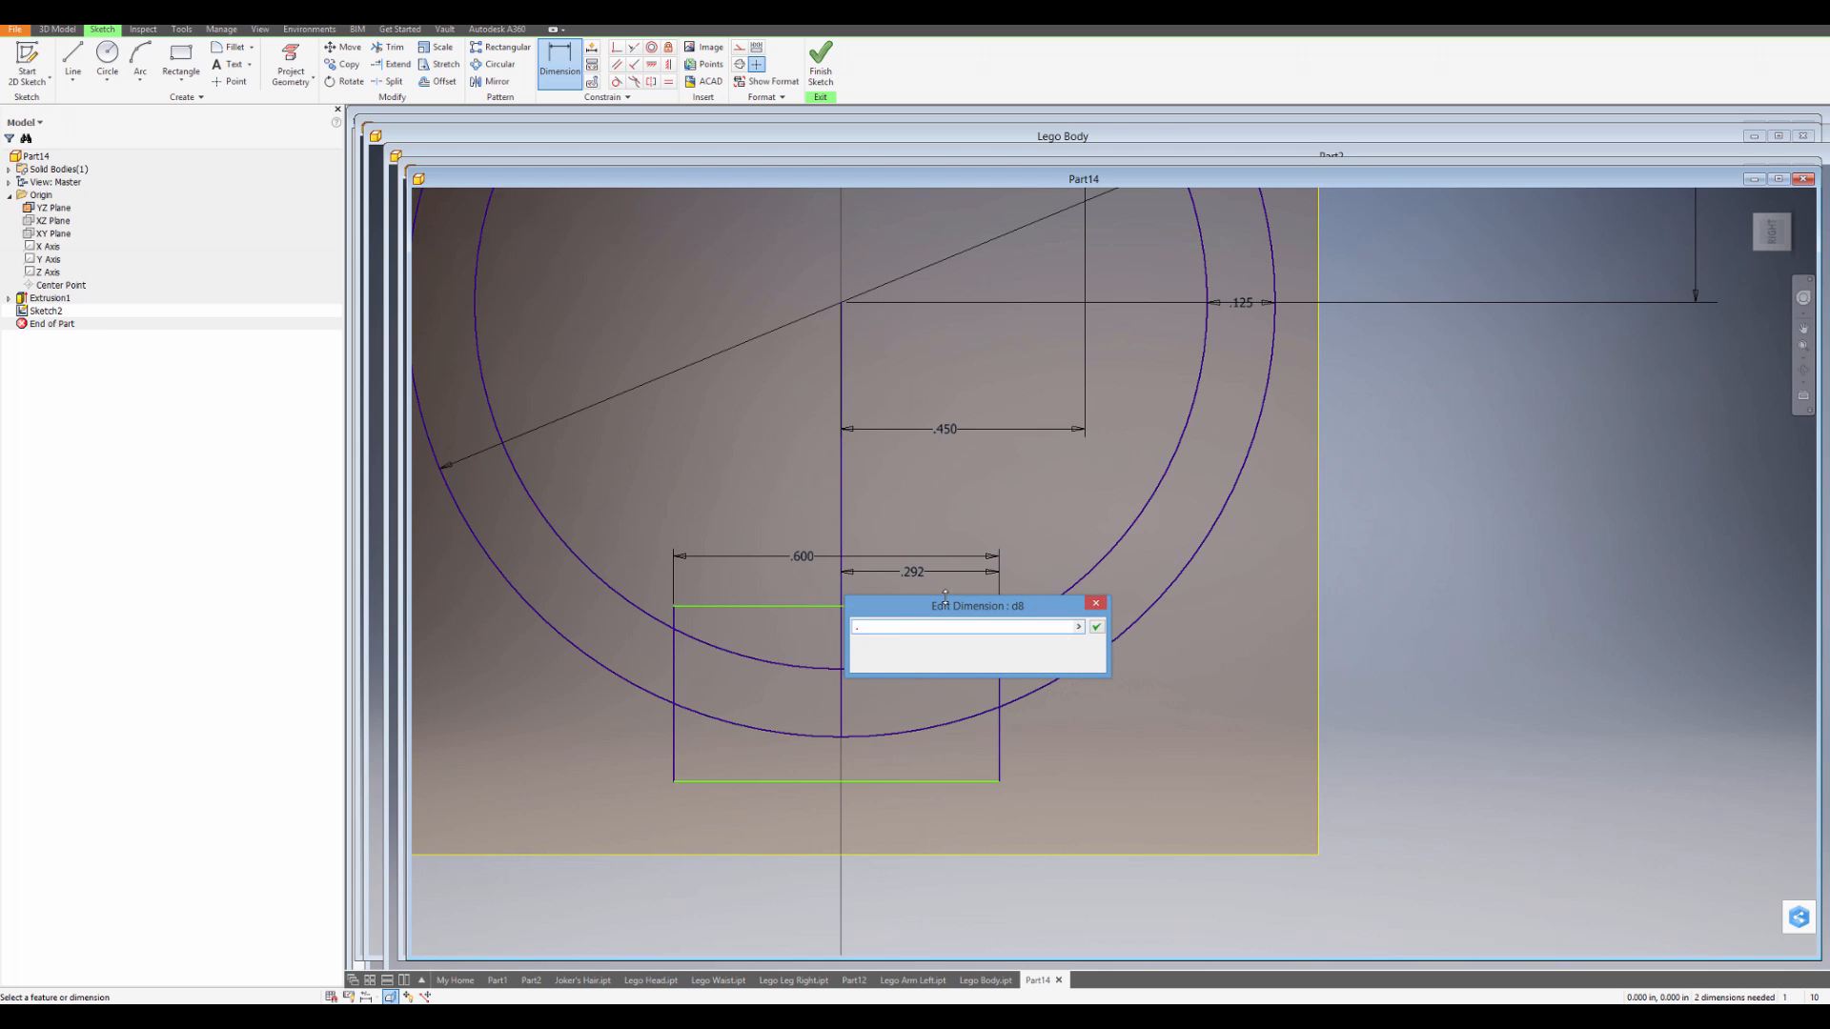
{"action": "type", "text": "3"}
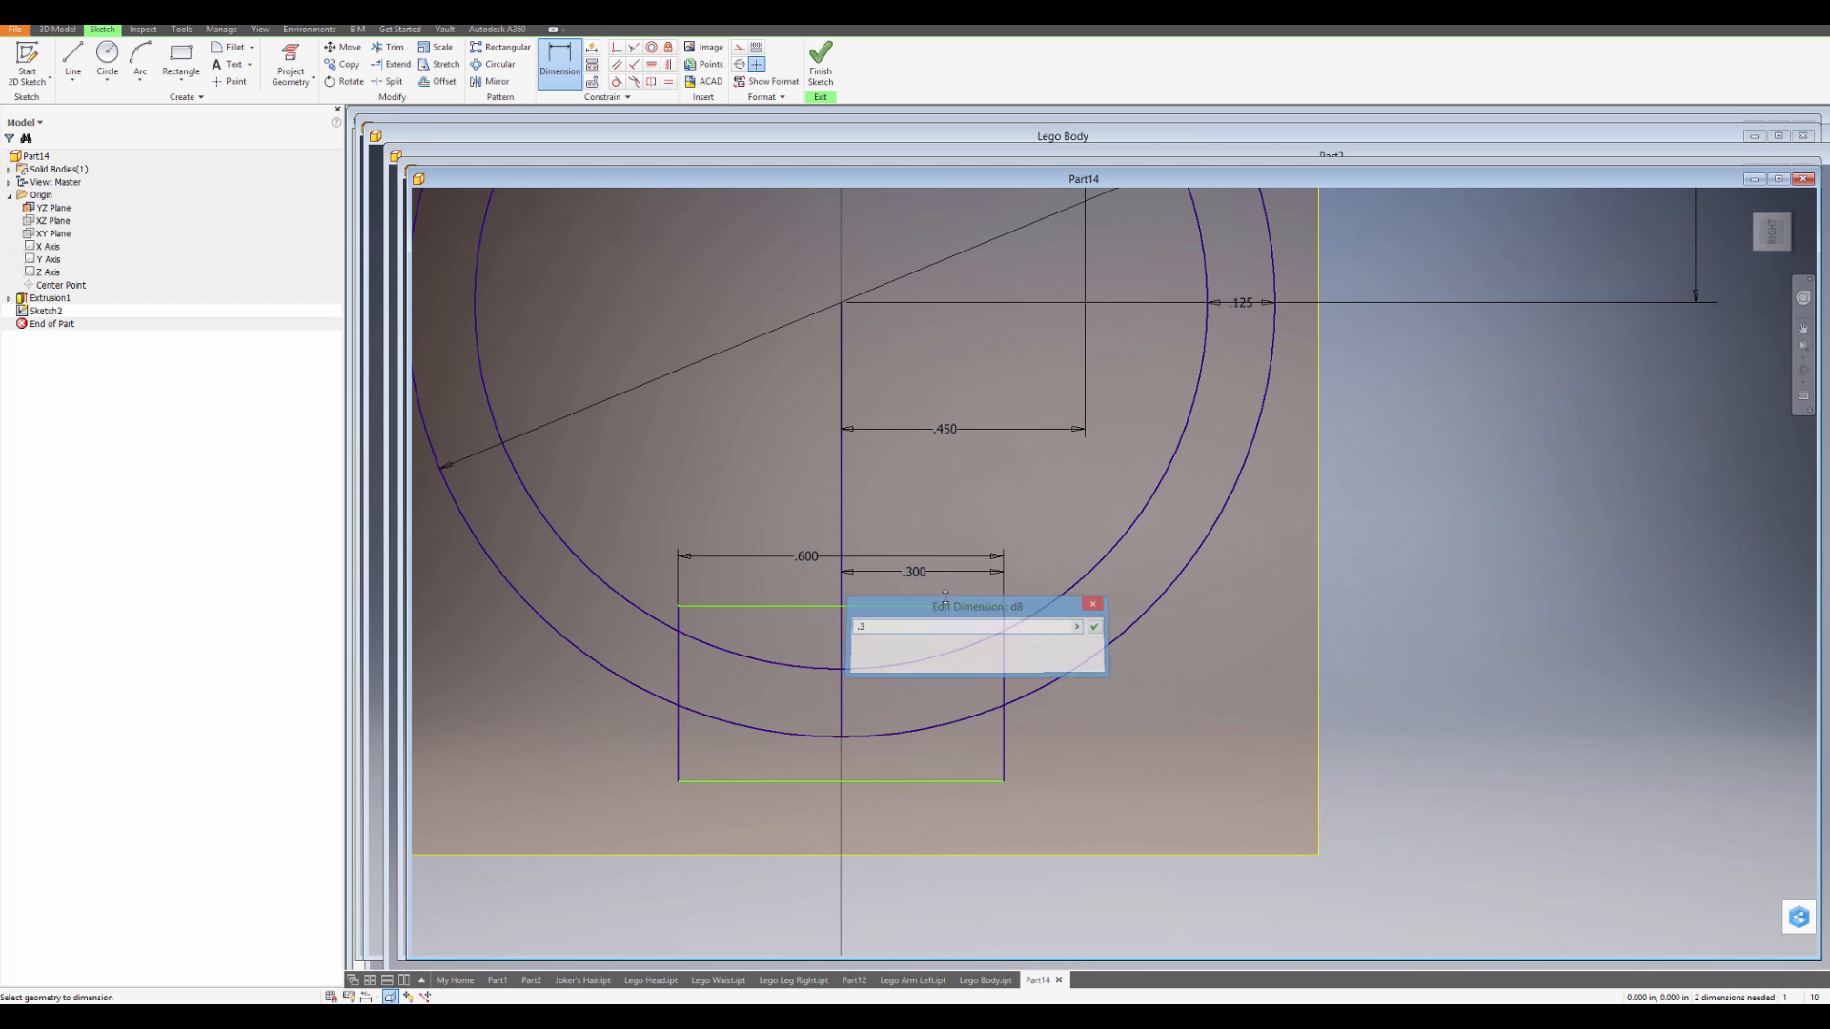
{"action": "key", "text": "Return"}
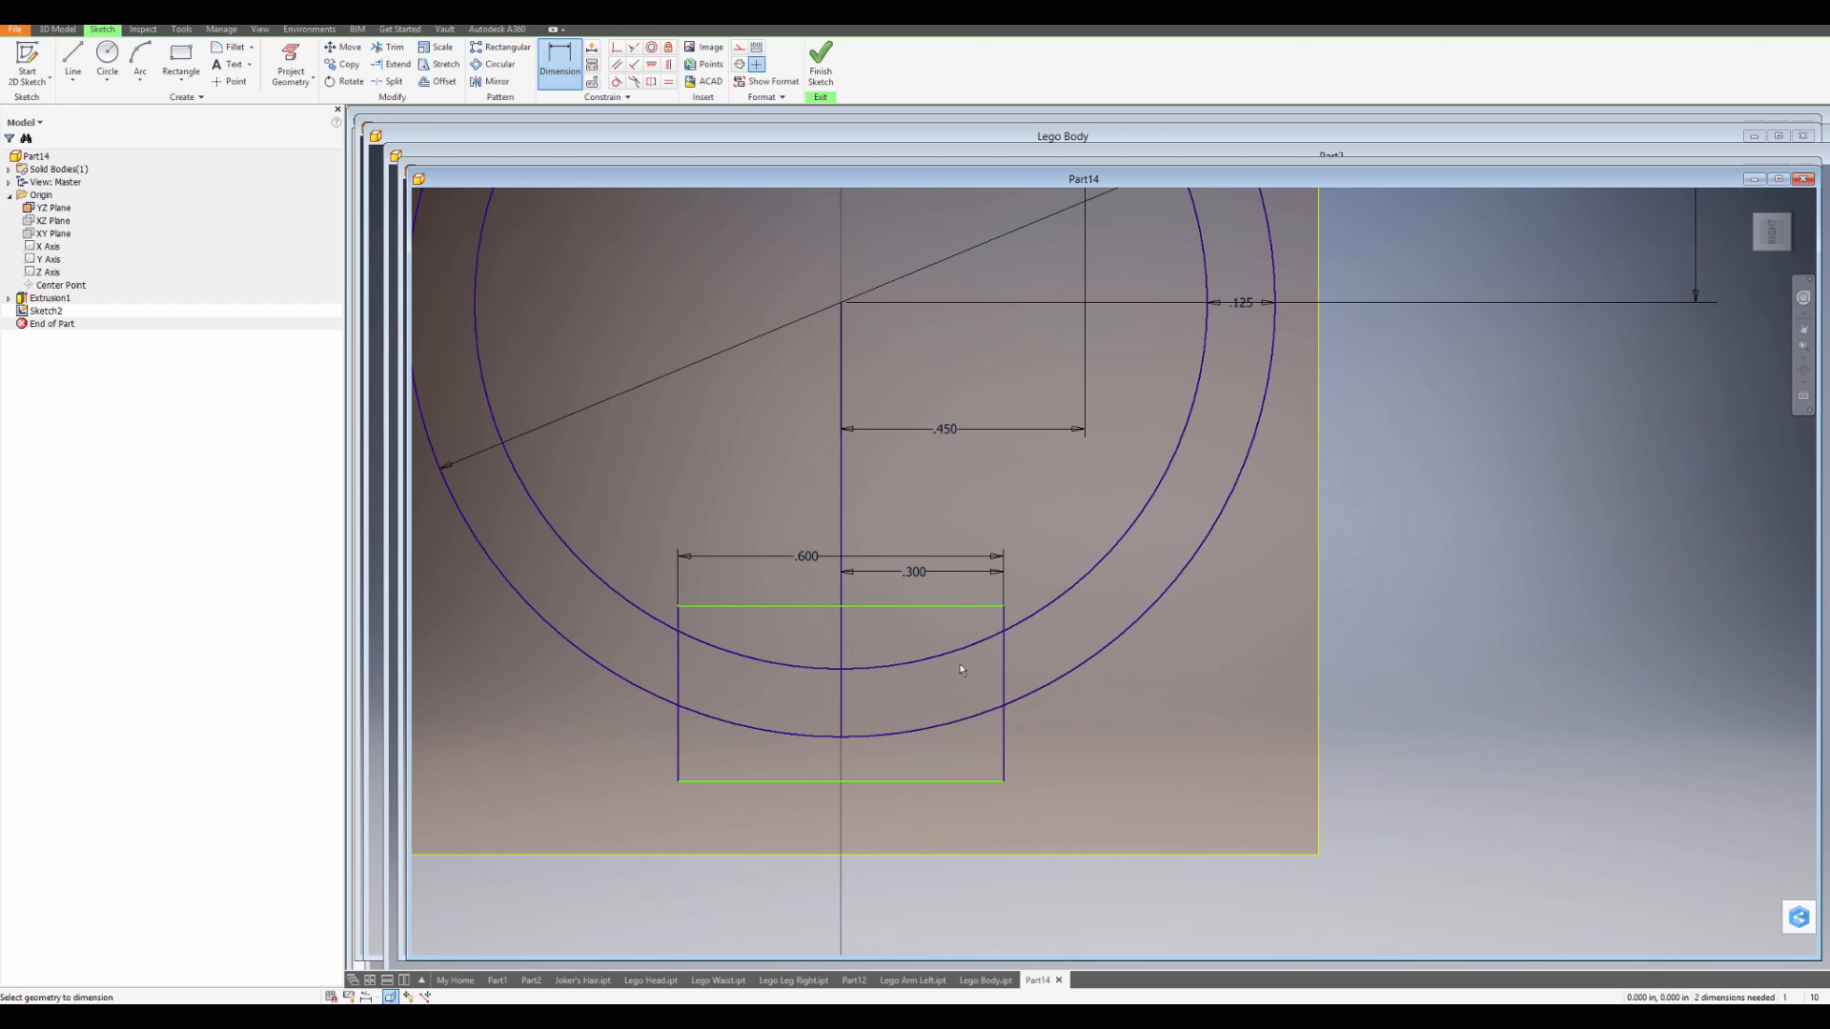
{"action": "scroll", "coordinate": [961, 670], "scroll_direction": "down", "scroll_amount": 3}
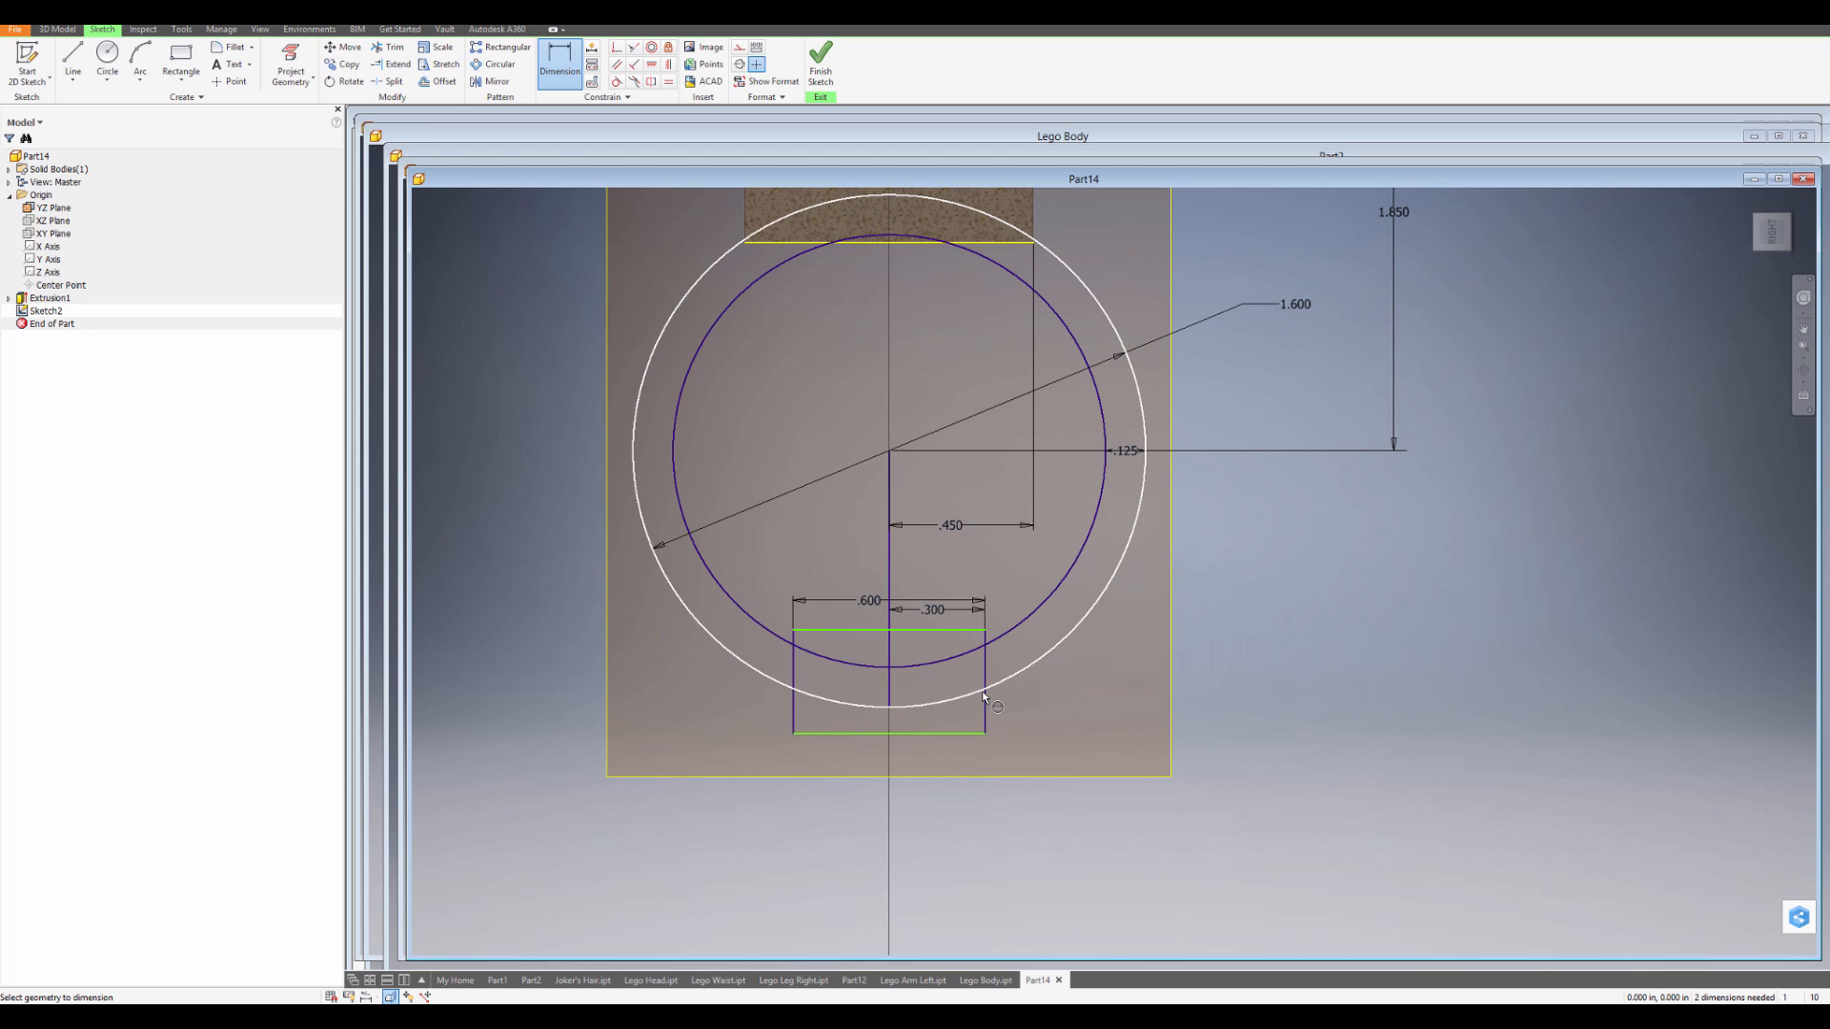
{"action": "mouse_move", "coordinate": [984, 696]}
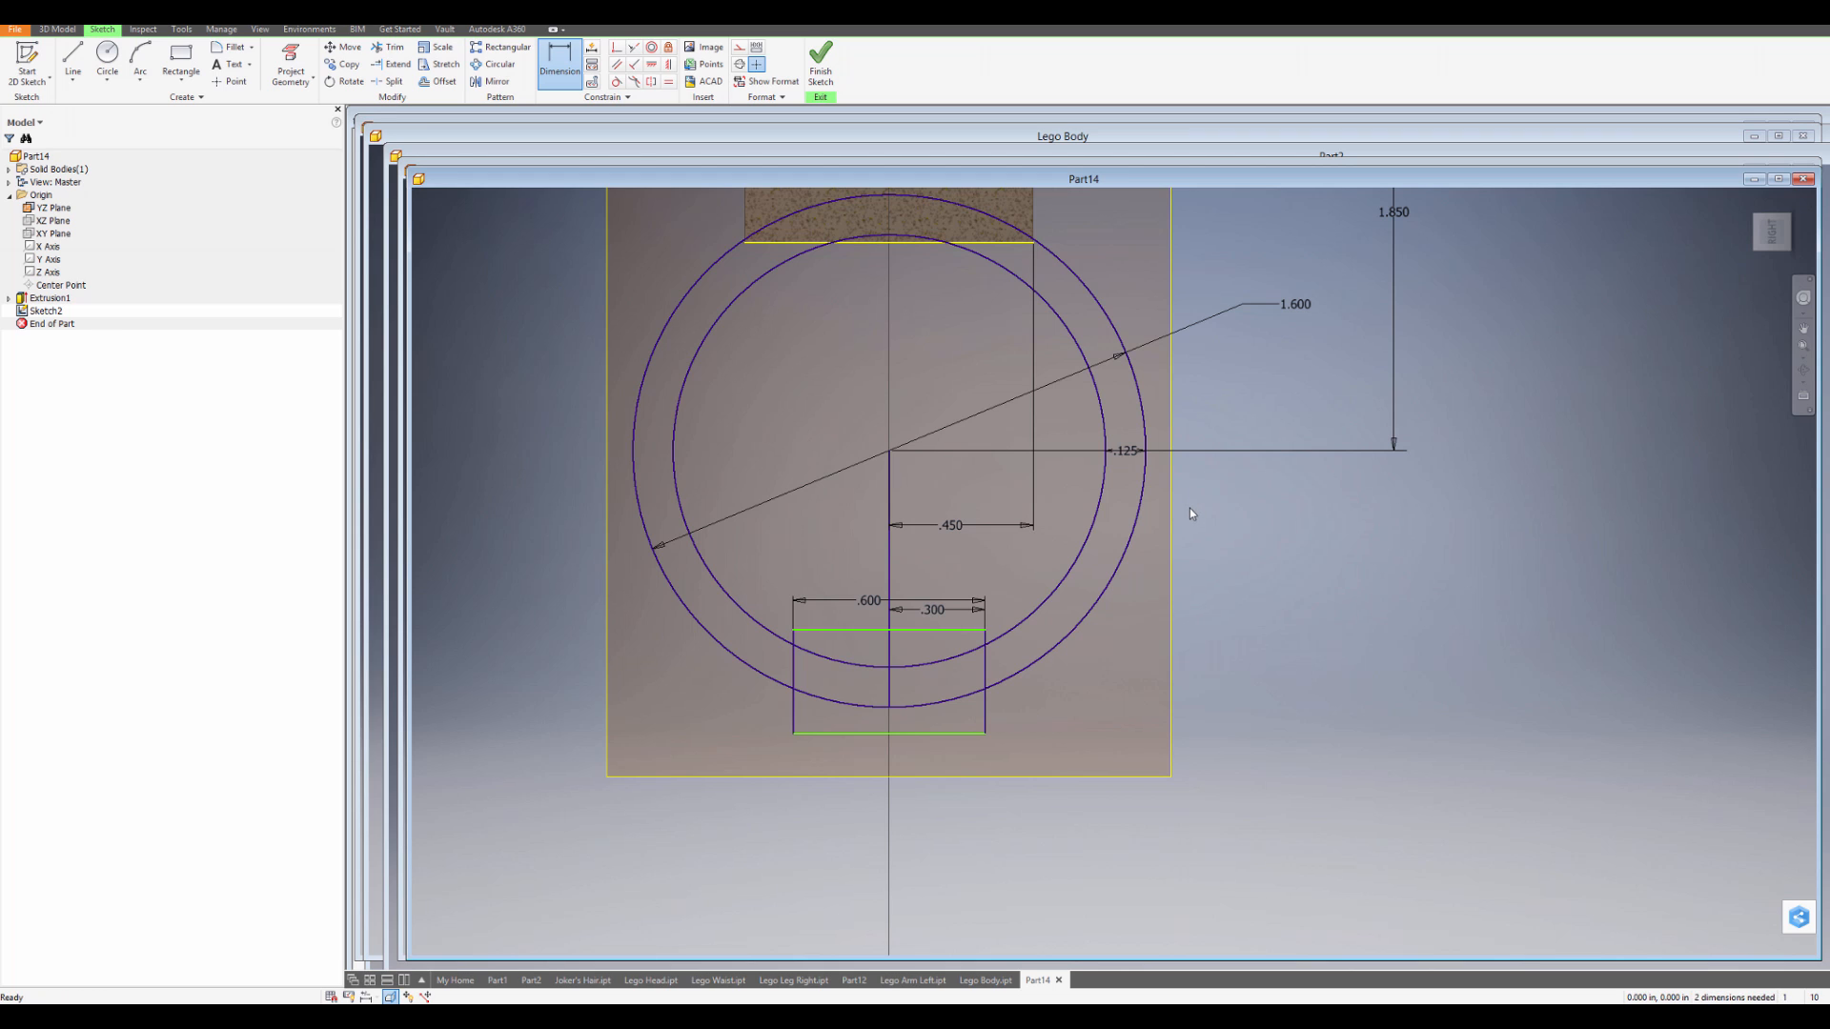
{"action": "key", "text": "Escape"}
{"action": "scroll", "coordinate": [982, 488], "scroll_direction": "up", "scroll_amount": 3}
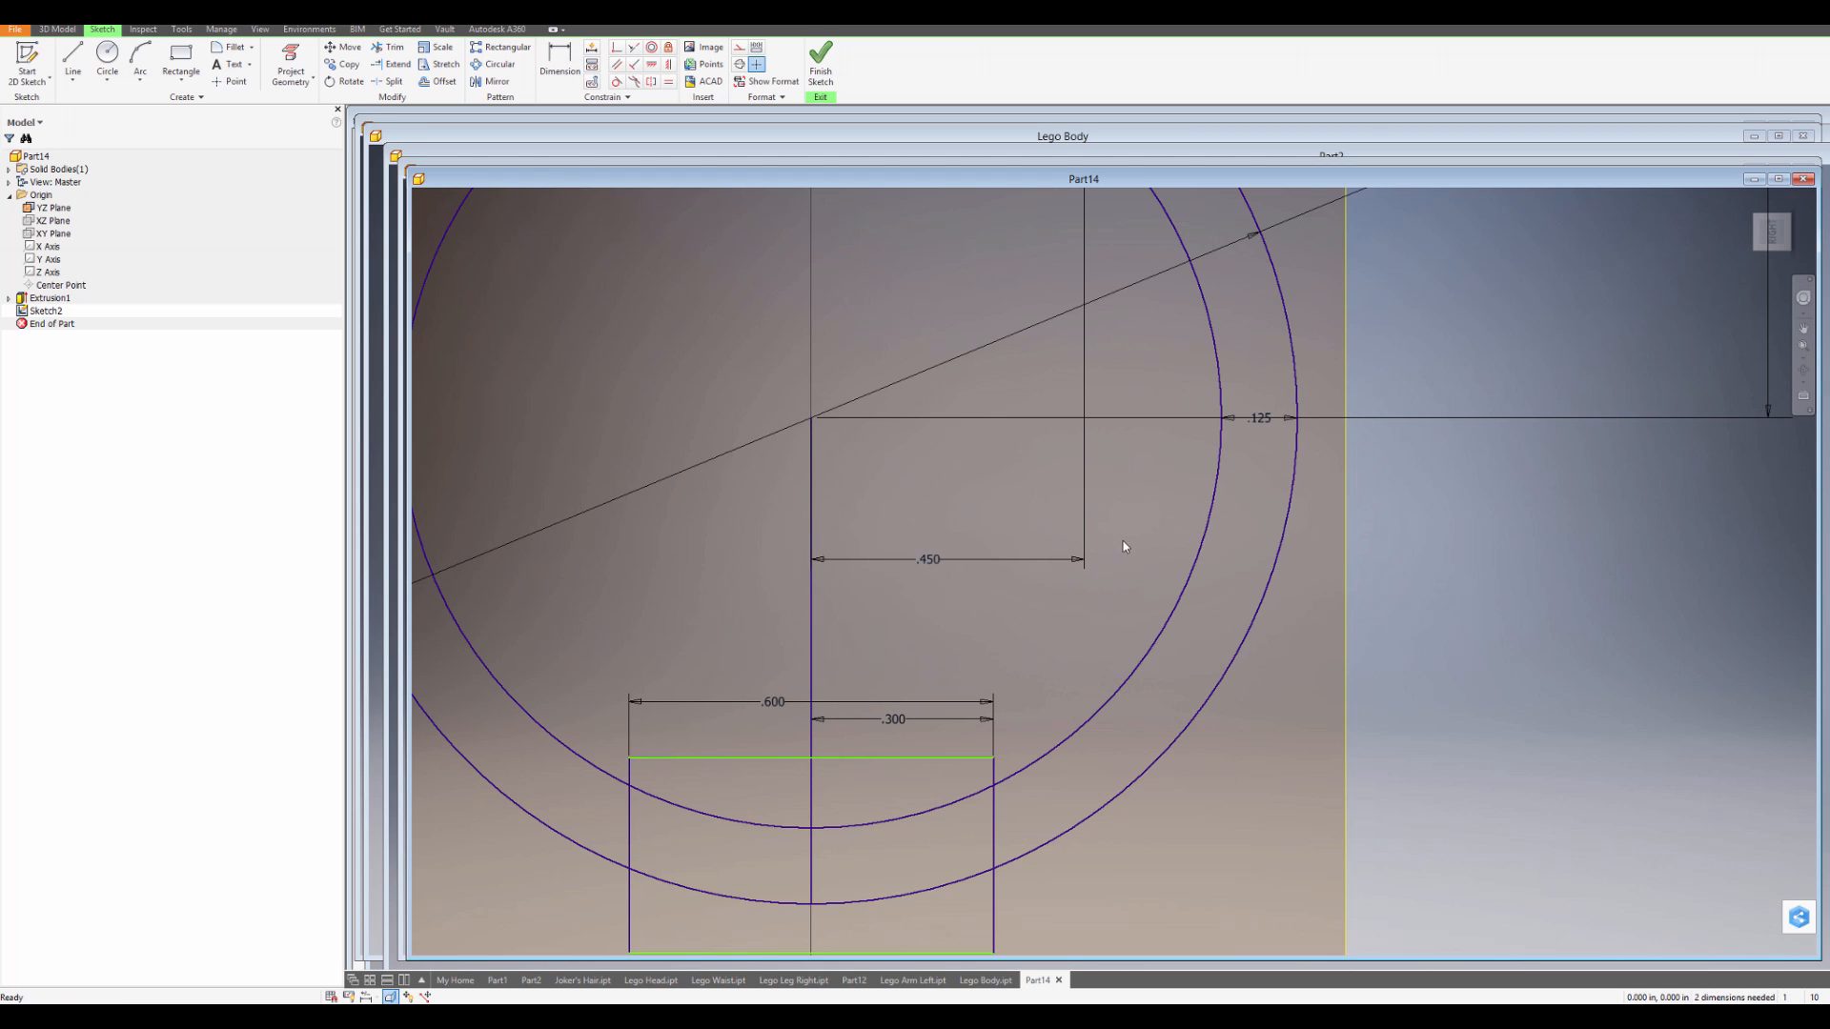
{"action": "double_click", "coordinate": [1252, 419]}
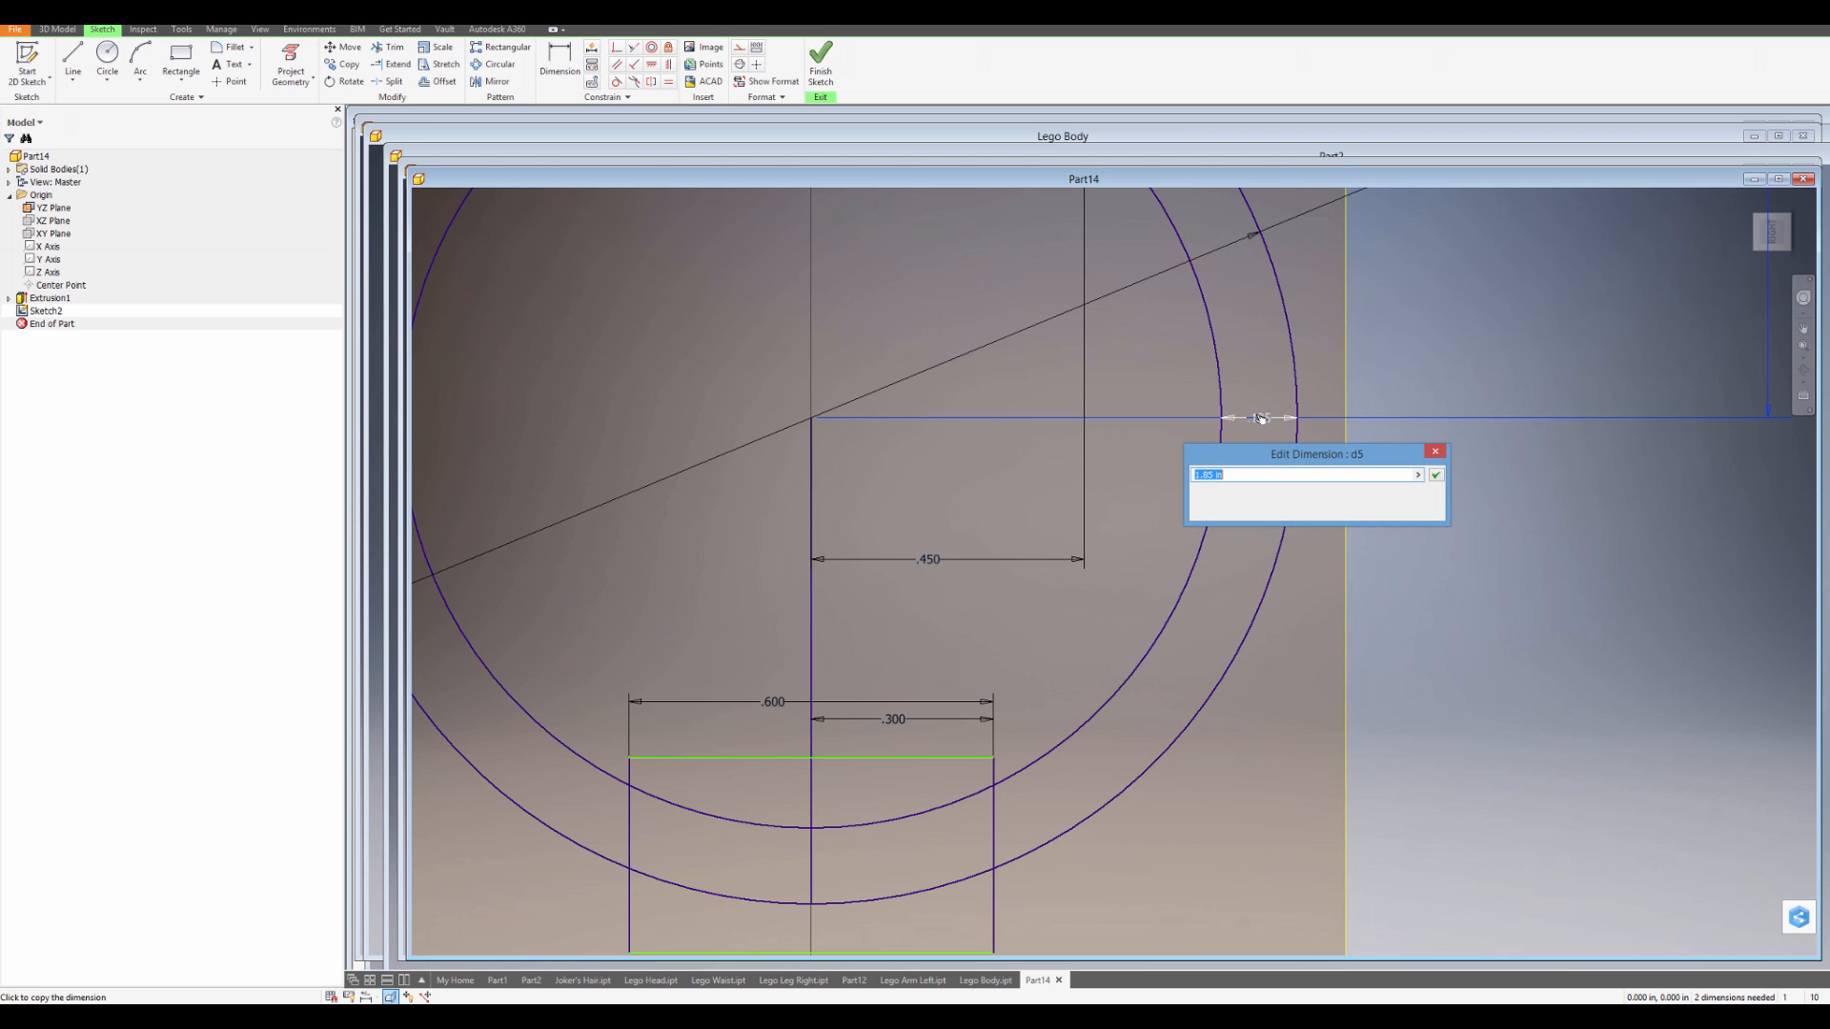
{"action": "left_click", "coordinate": [1269, 422]}
{"action": "left_click", "coordinate": [1435, 451]}
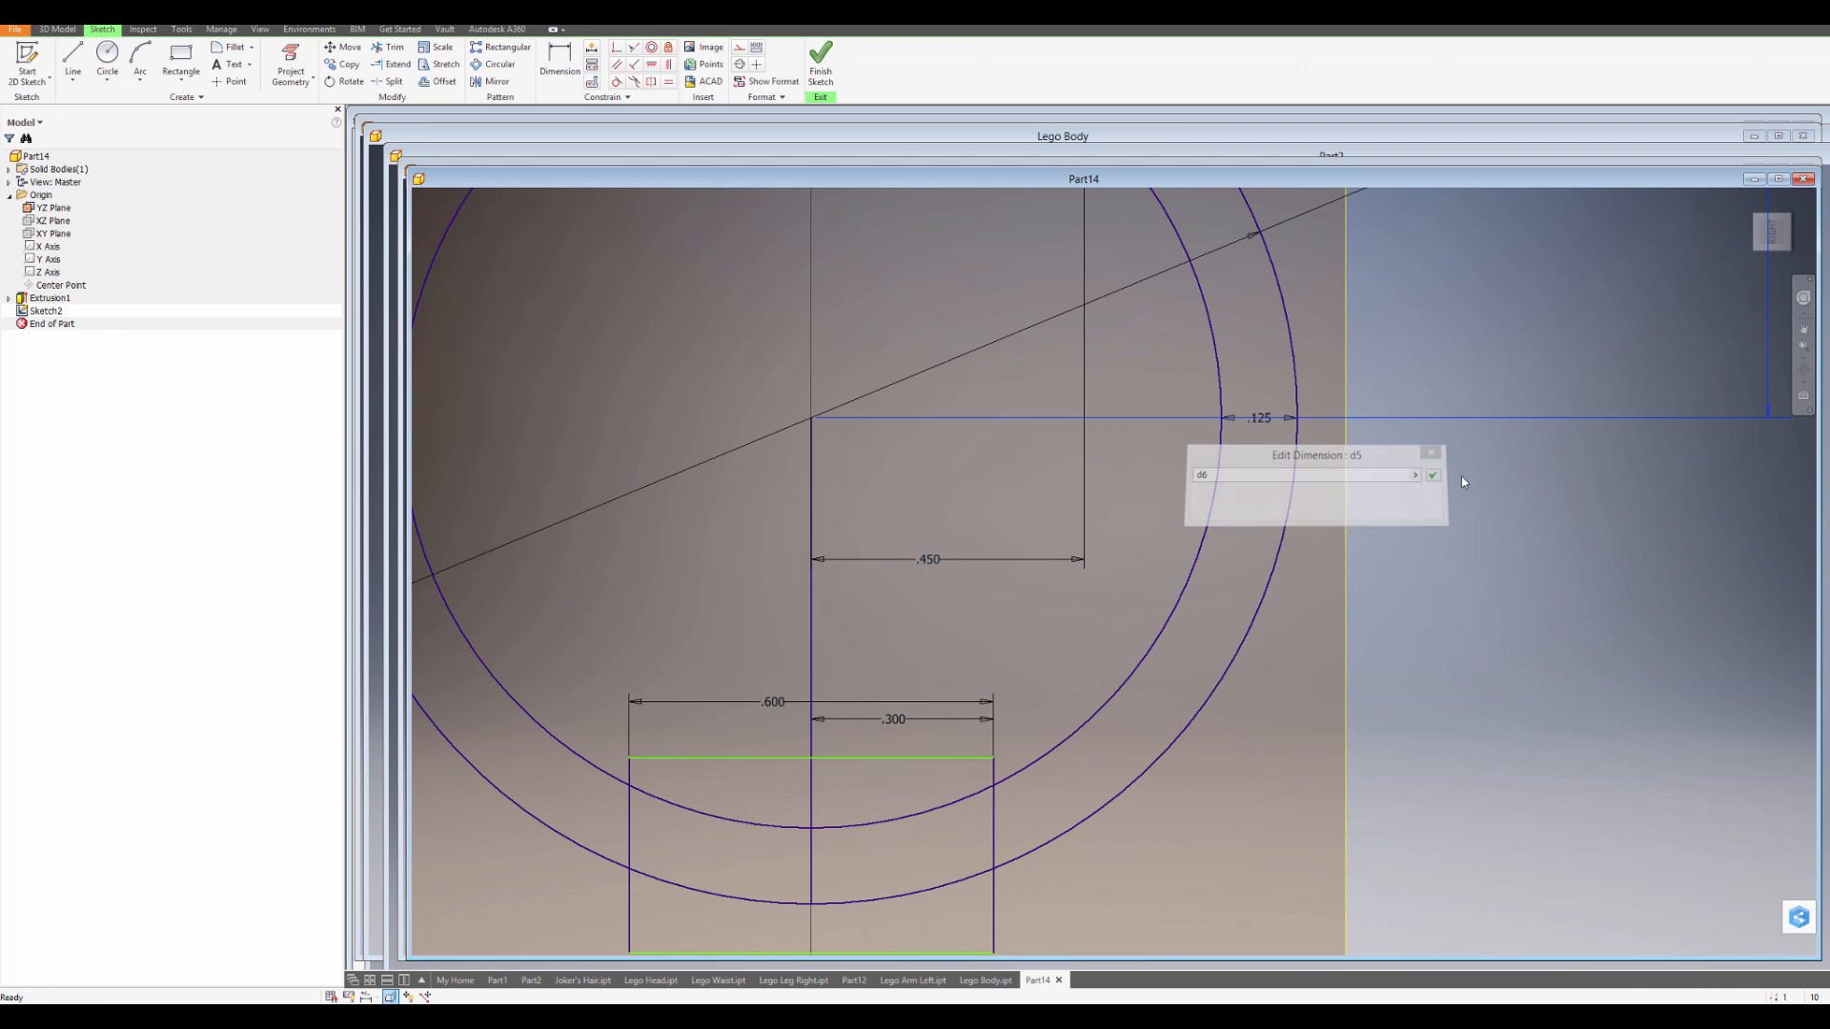
Move the 1.85 in dimension to the left side of the circles and set the ring's offset to 0.14 in.
{"action": "scroll", "coordinate": [1468, 484], "scroll_direction": "down", "scroll_amount": 5}
{"action": "middle_click_drag", "start_coordinate": [1432, 528], "coordinate": [1234, 635]}
{"action": "left_click_drag", "start_coordinate": [1377, 413], "coordinate": [775, 468]}
{"action": "scroll", "coordinate": [1203, 587], "scroll_direction": "up", "scroll_amount": 3}
{"action": "double_click", "coordinate": [1209, 557]}
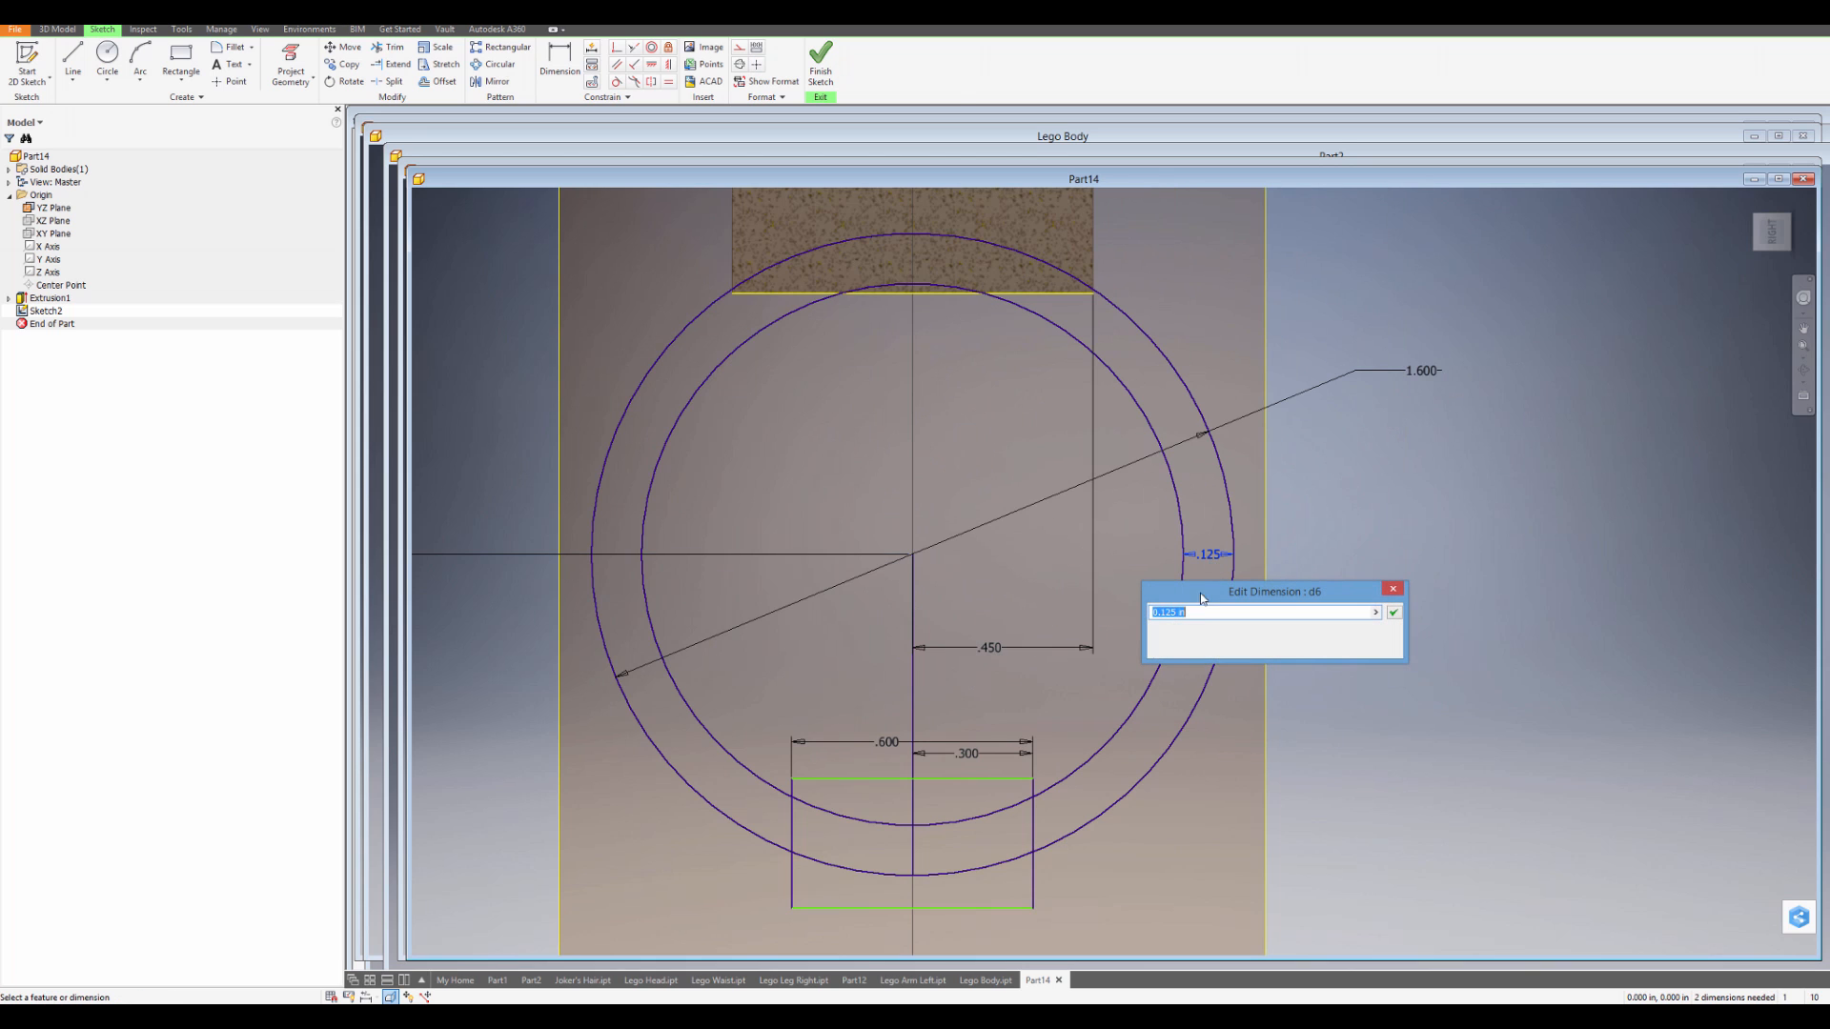
{"action": "type", "text": ".14"}
{"action": "key", "text": "Return"}
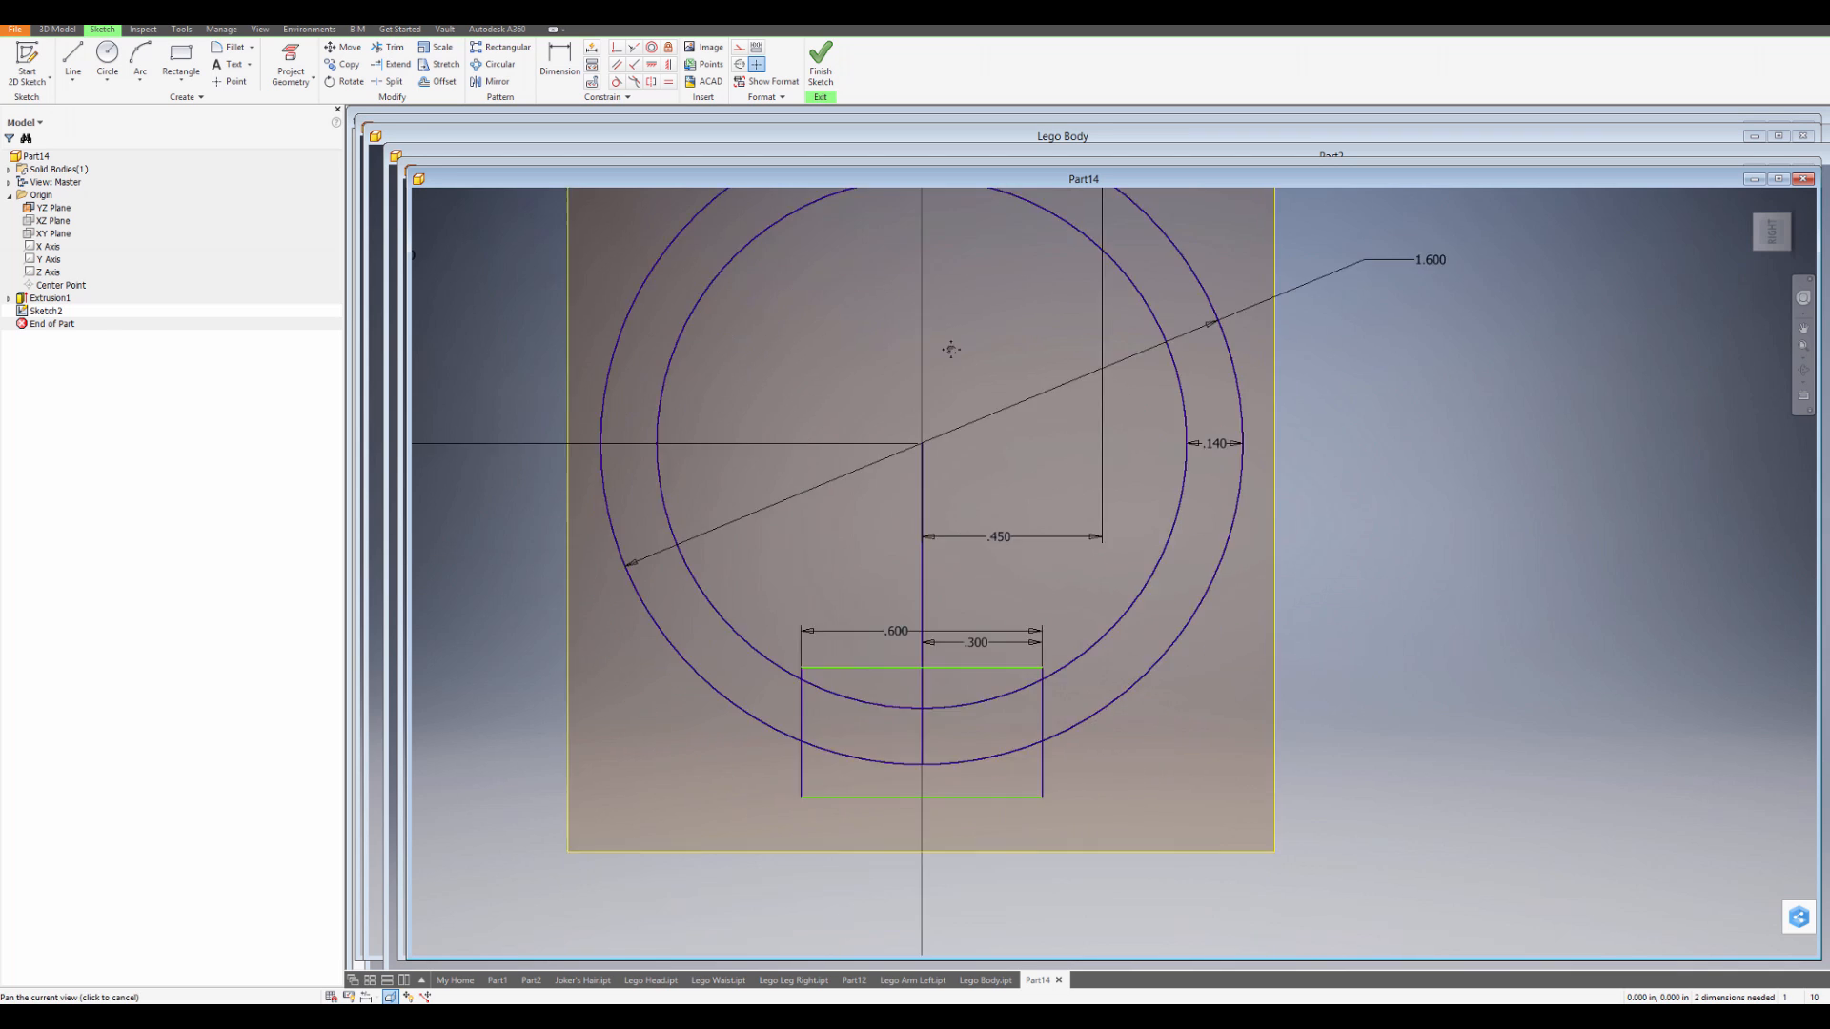
Set the rectangle's width to 0.7 in and its right side's distance from the centre line to 0.35 in.
{"action": "scroll", "coordinate": [912, 686], "scroll_direction": "up", "scroll_amount": 3}
{"action": "double_click", "coordinate": [882, 455]}
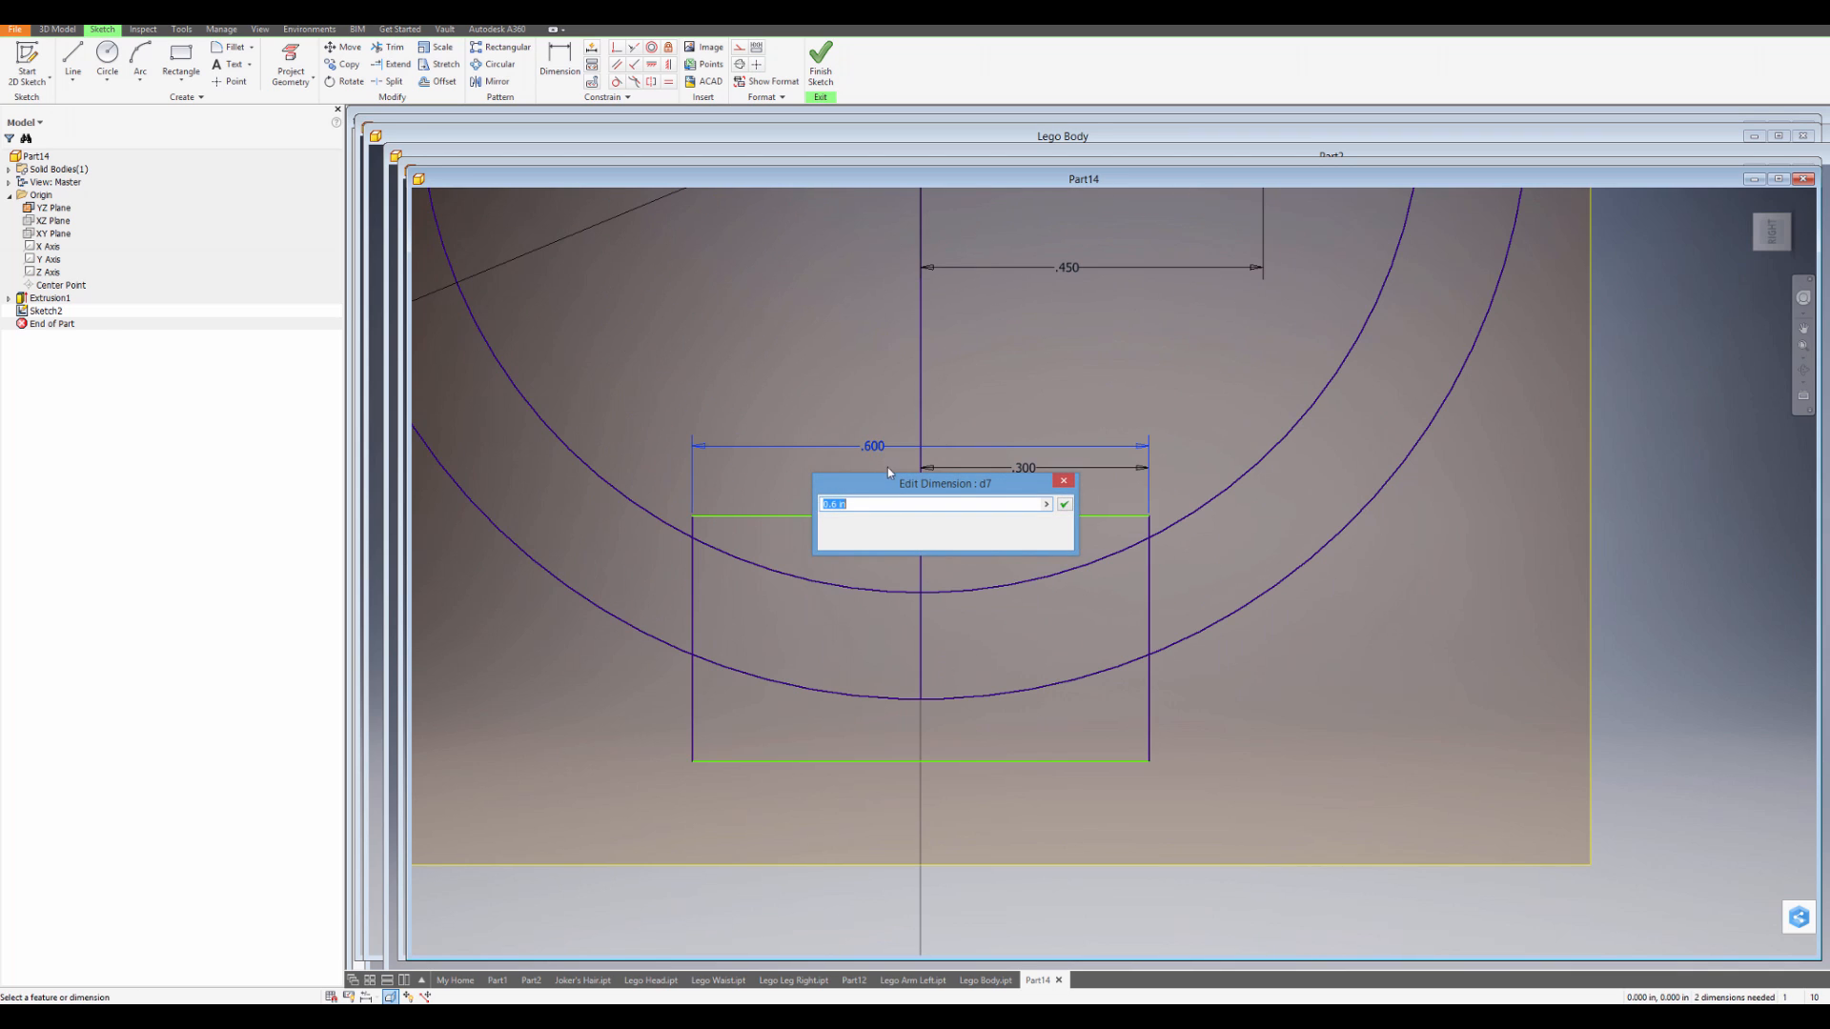
{"action": "type", "text": ".7"}
{"action": "key", "text": "Return"}
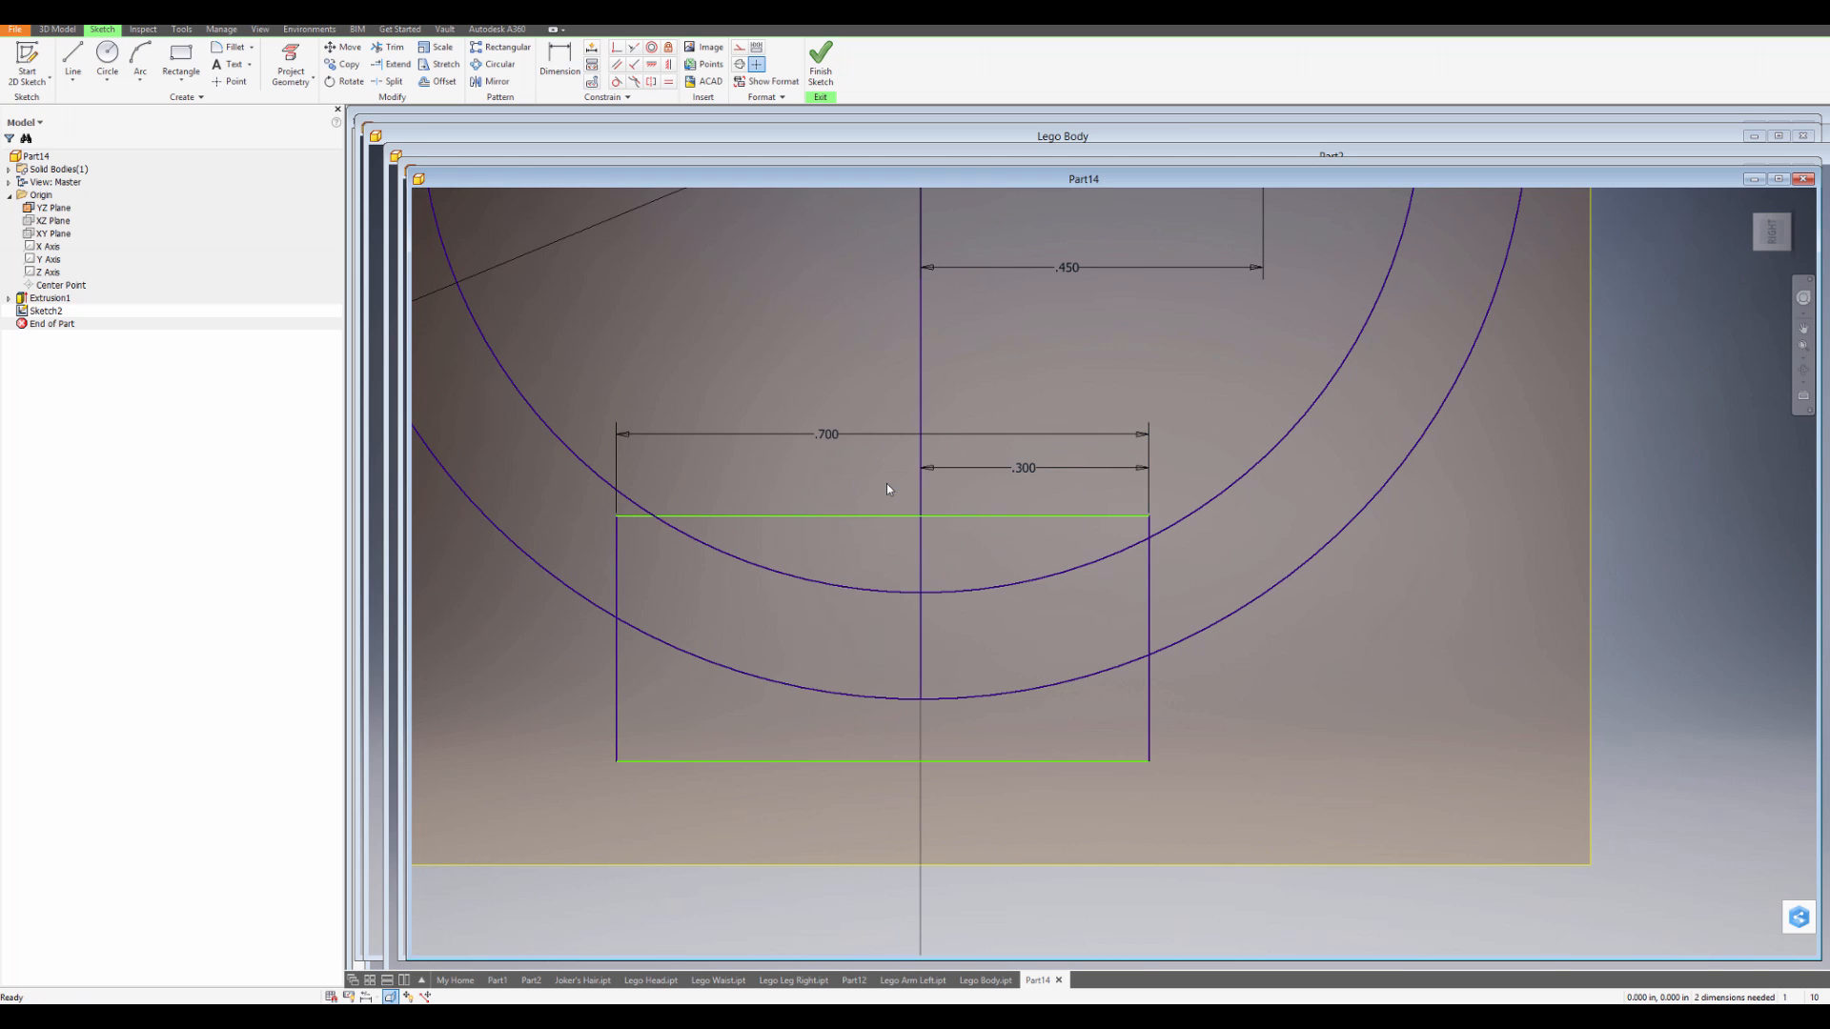
{"action": "double_click", "coordinate": [1028, 472]}
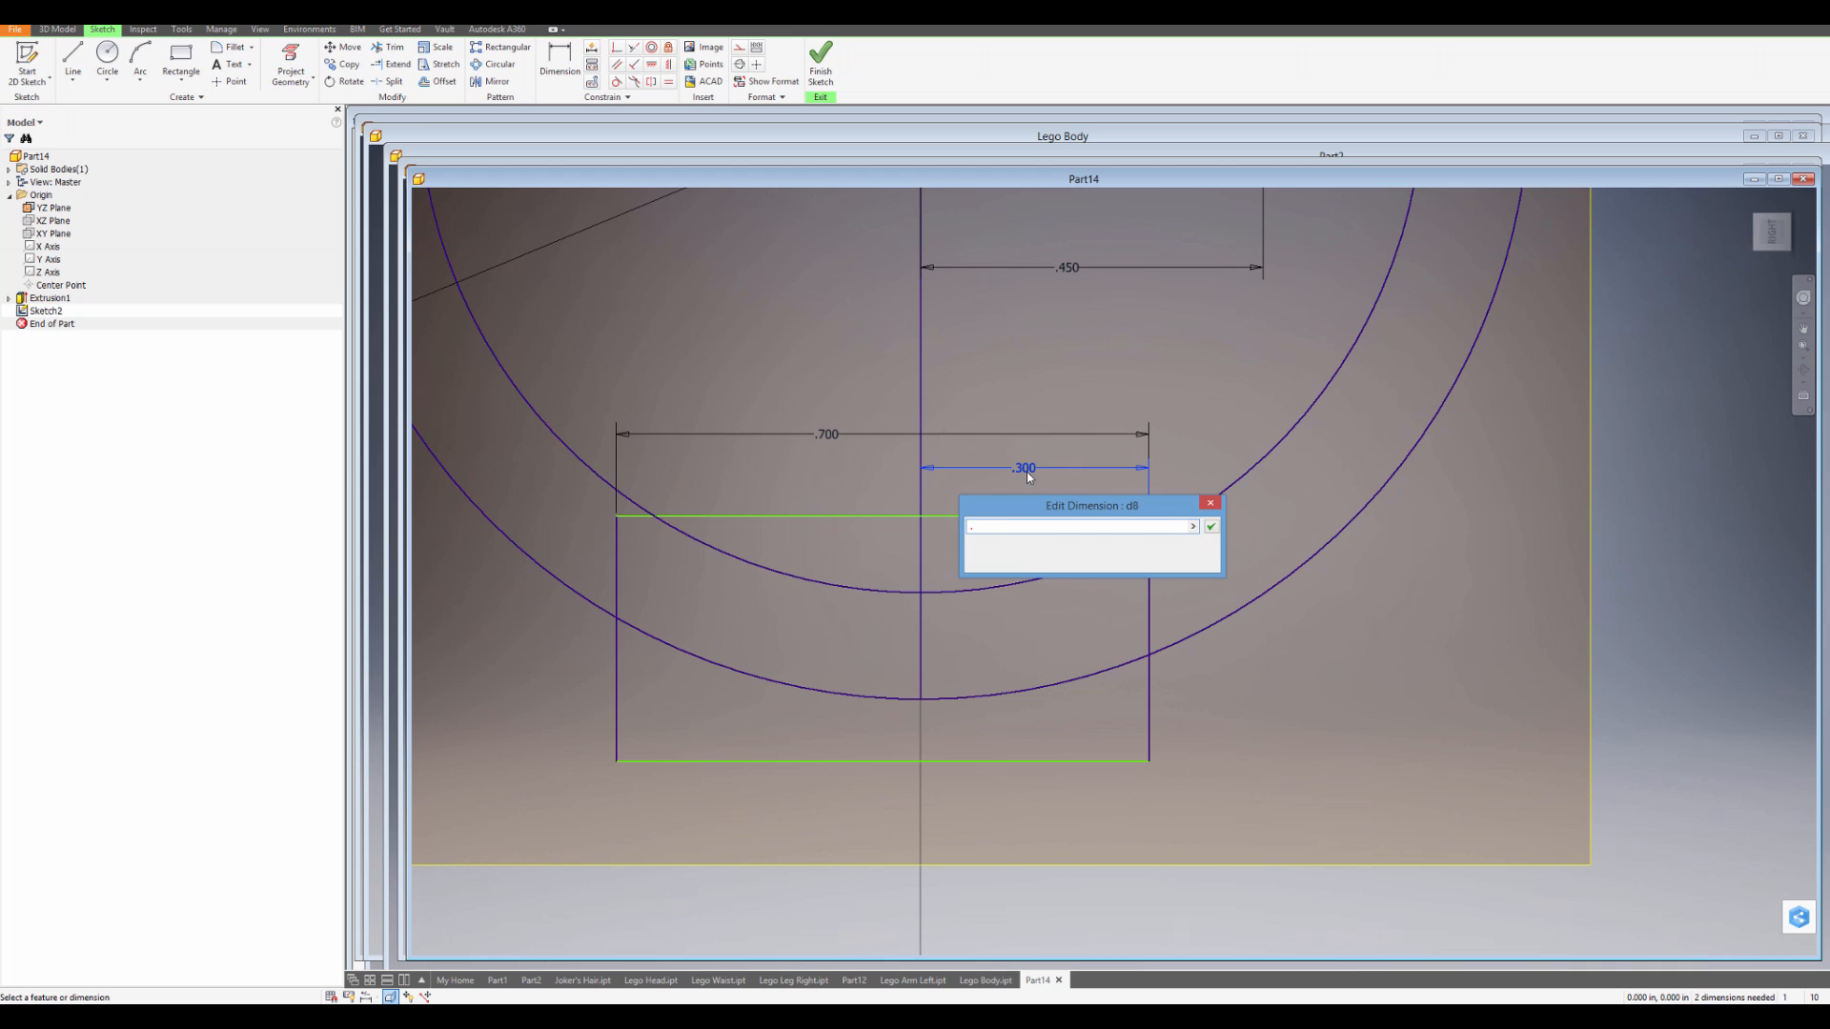
{"action": "type", "text": ".35"}
{"action": "key", "text": "Return"}
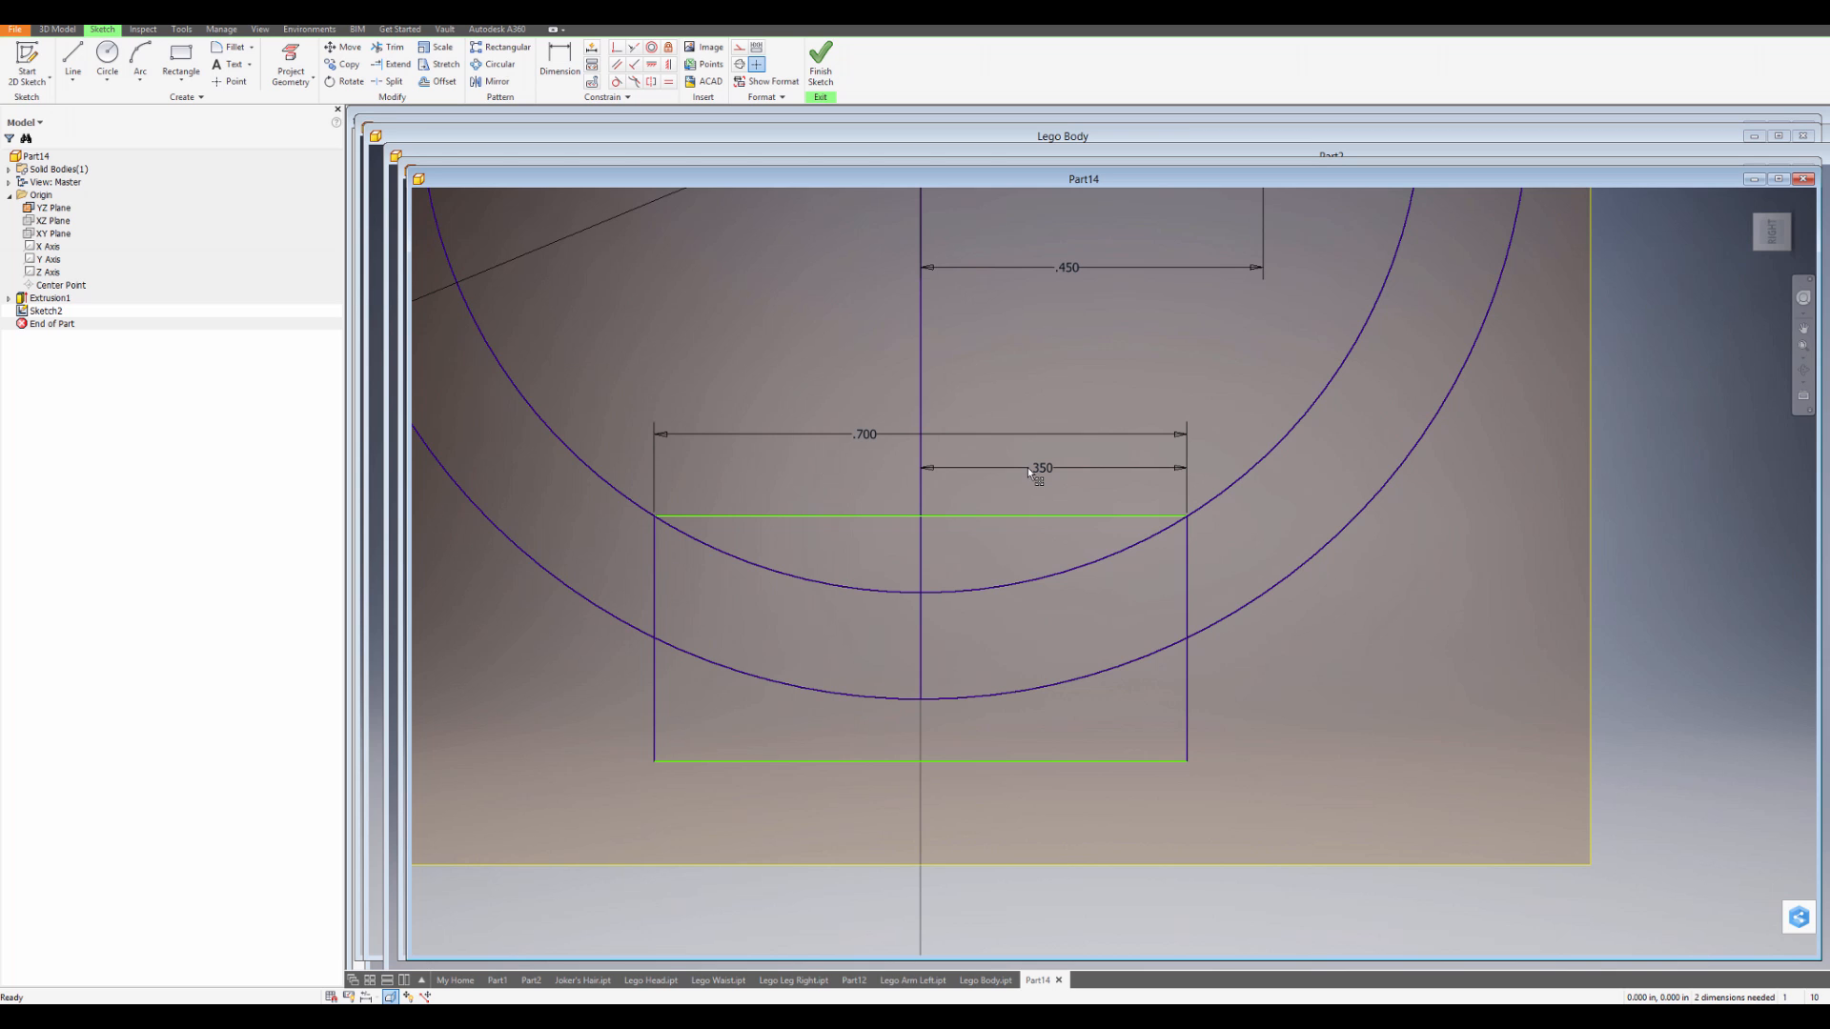
Move the rectangle's top edge slightly upward so its upper corners lie inside the inner circle.
{"action": "scroll", "coordinate": [1027, 467], "scroll_direction": "up", "scroll_amount": 6}
{"action": "scroll", "coordinate": [791, 435], "scroll_direction": "down", "scroll_amount": 6}
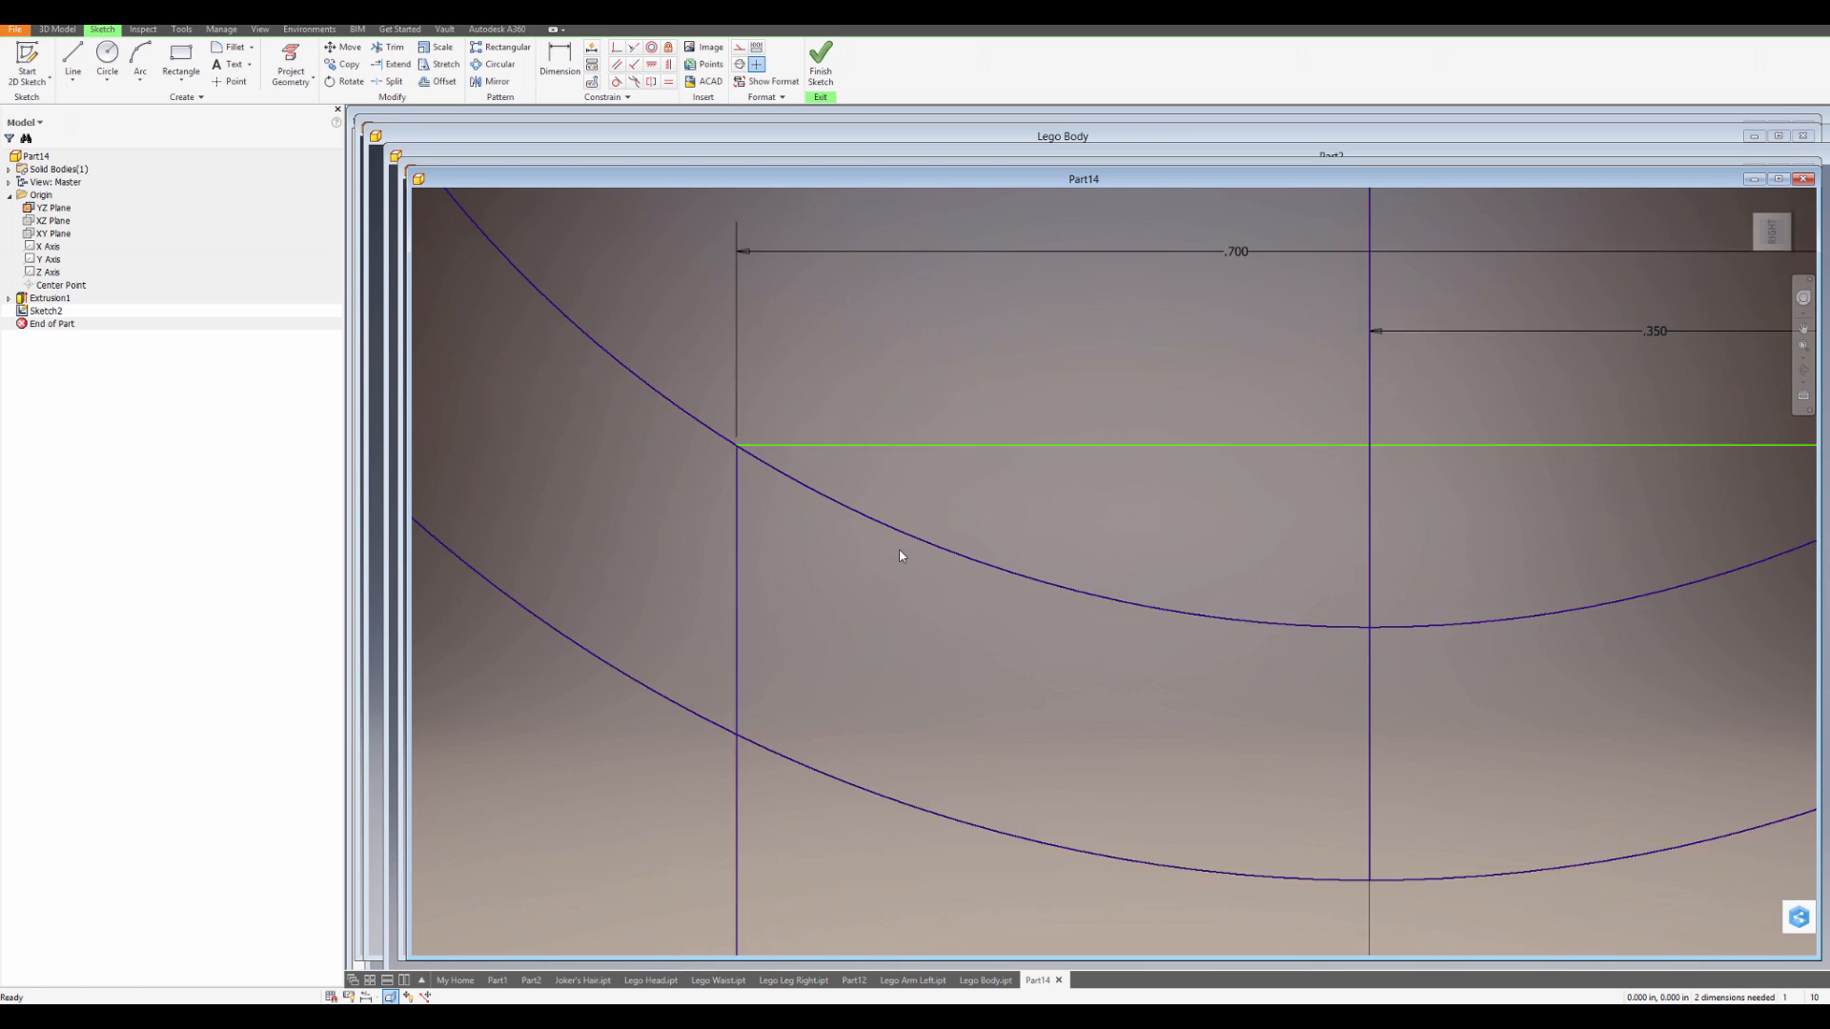
{"action": "left_click_drag", "start_coordinate": [1066, 522], "coordinate": [1068, 505]}
{"action": "middle_click_drag", "start_coordinate": [1062, 607], "coordinate": [1011, 581]}
{"action": "left_click", "coordinate": [1386, 698]}
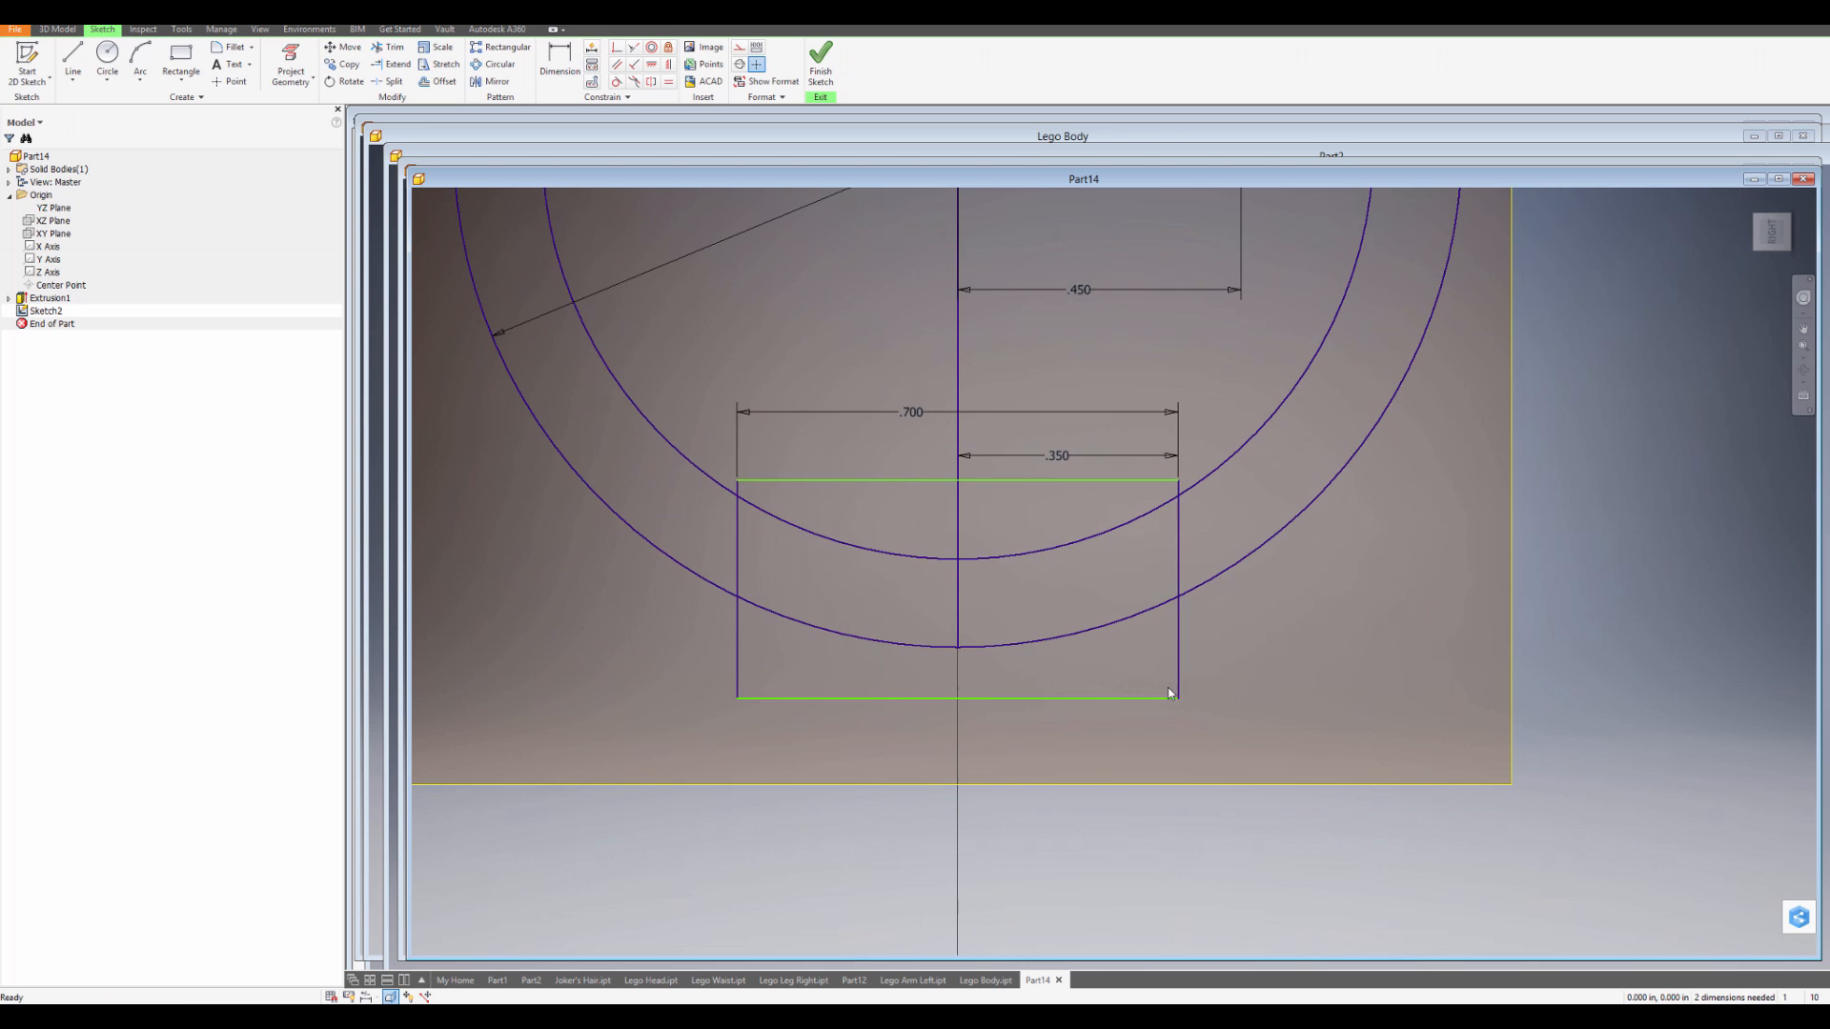
Delete all dimensions of the circles and rectangle together with the vertical centre line.
{"action": "scroll", "coordinate": [1189, 702], "scroll_direction": "down", "scroll_amount": 5}
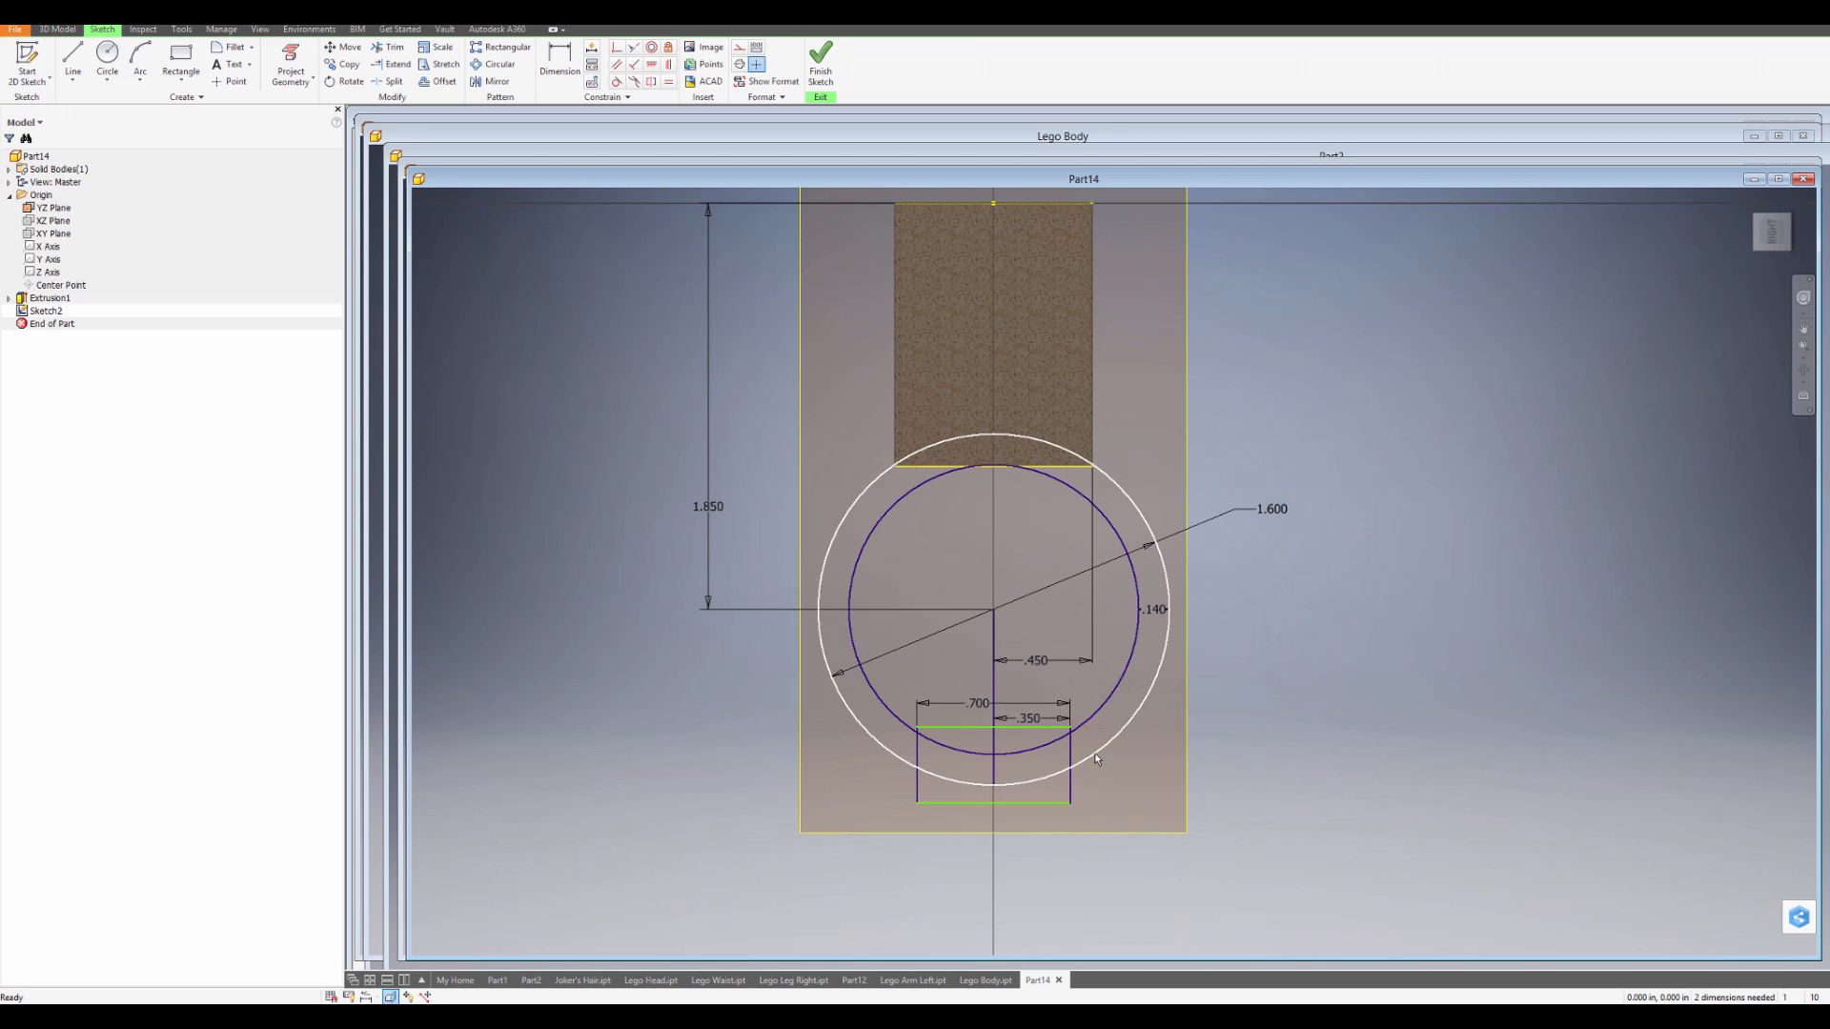
{"action": "scroll", "coordinate": [1016, 695], "scroll_direction": "up", "scroll_amount": 3}
{"action": "scroll", "coordinate": [1016, 705], "scroll_direction": "down", "scroll_amount": 2}
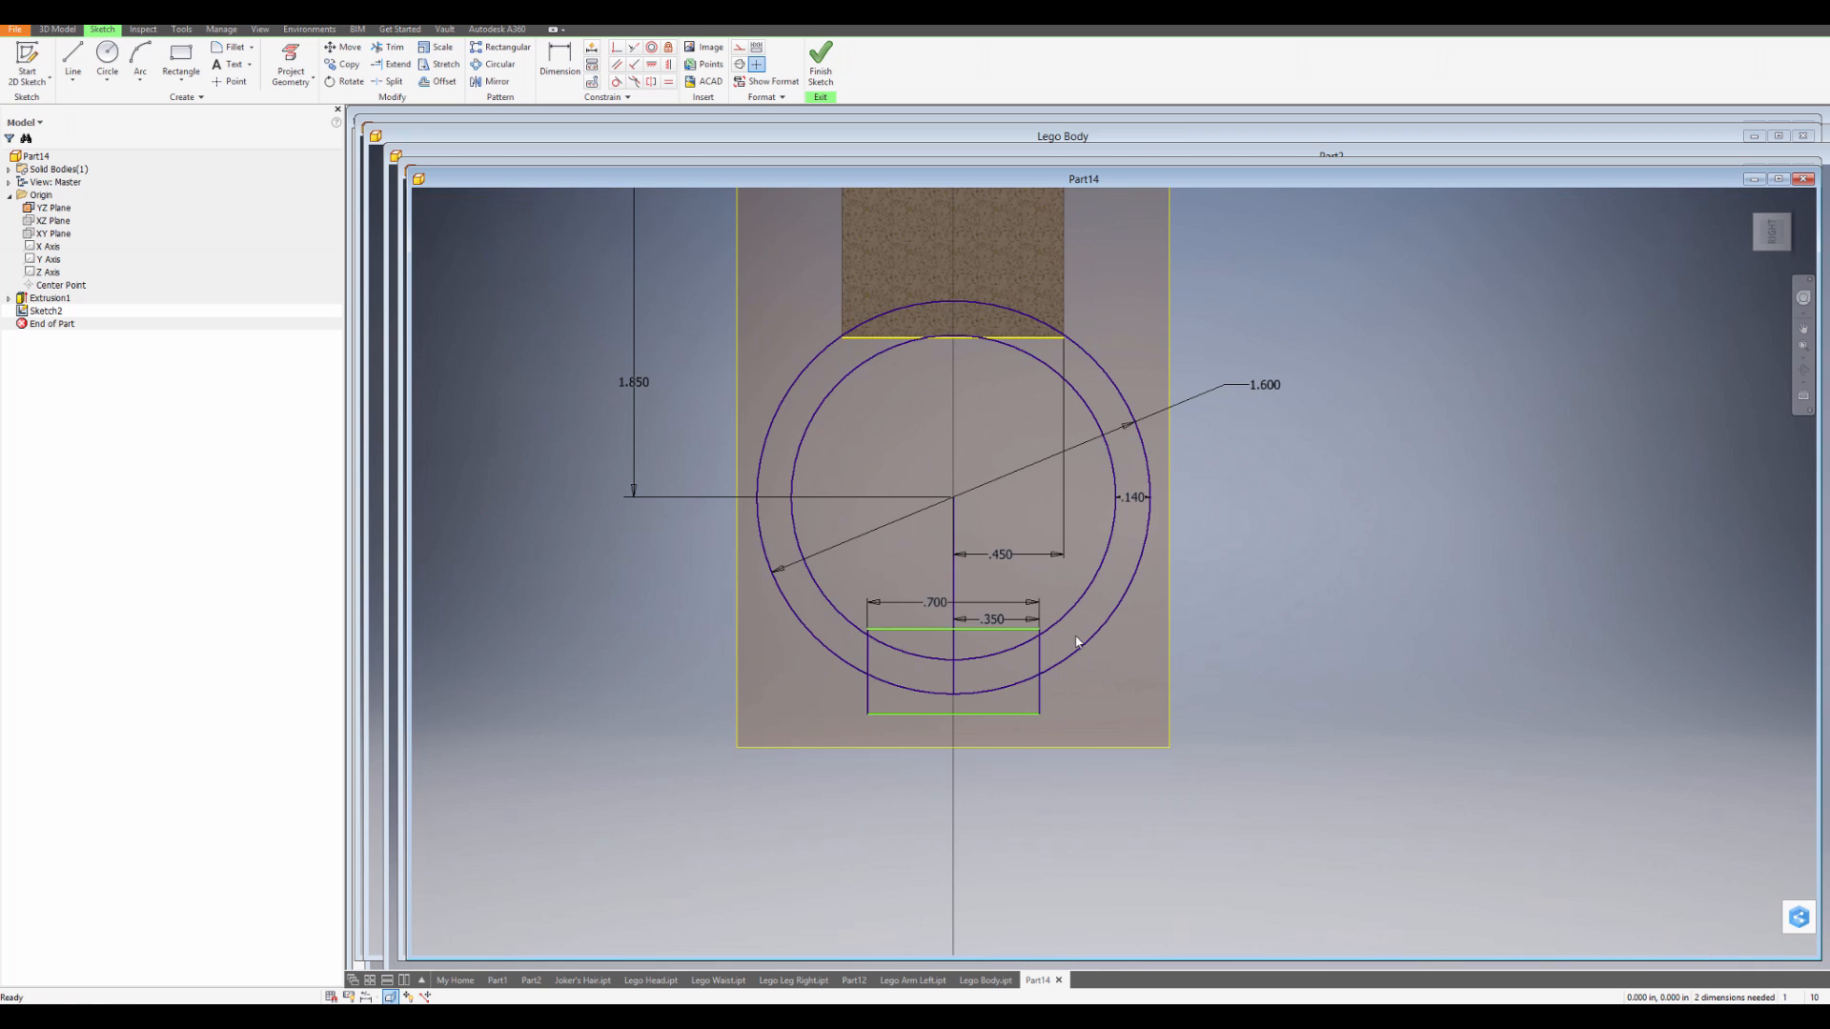
{"action": "left_click", "coordinate": [1234, 384]}
{"action": "key", "text": "Delete"}
{"action": "left_click", "coordinate": [1138, 501]}
{"action": "key", "text": "Delete"}
{"action": "left_click_drag", "start_coordinate": [1050, 518], "coordinate": [939, 604]}
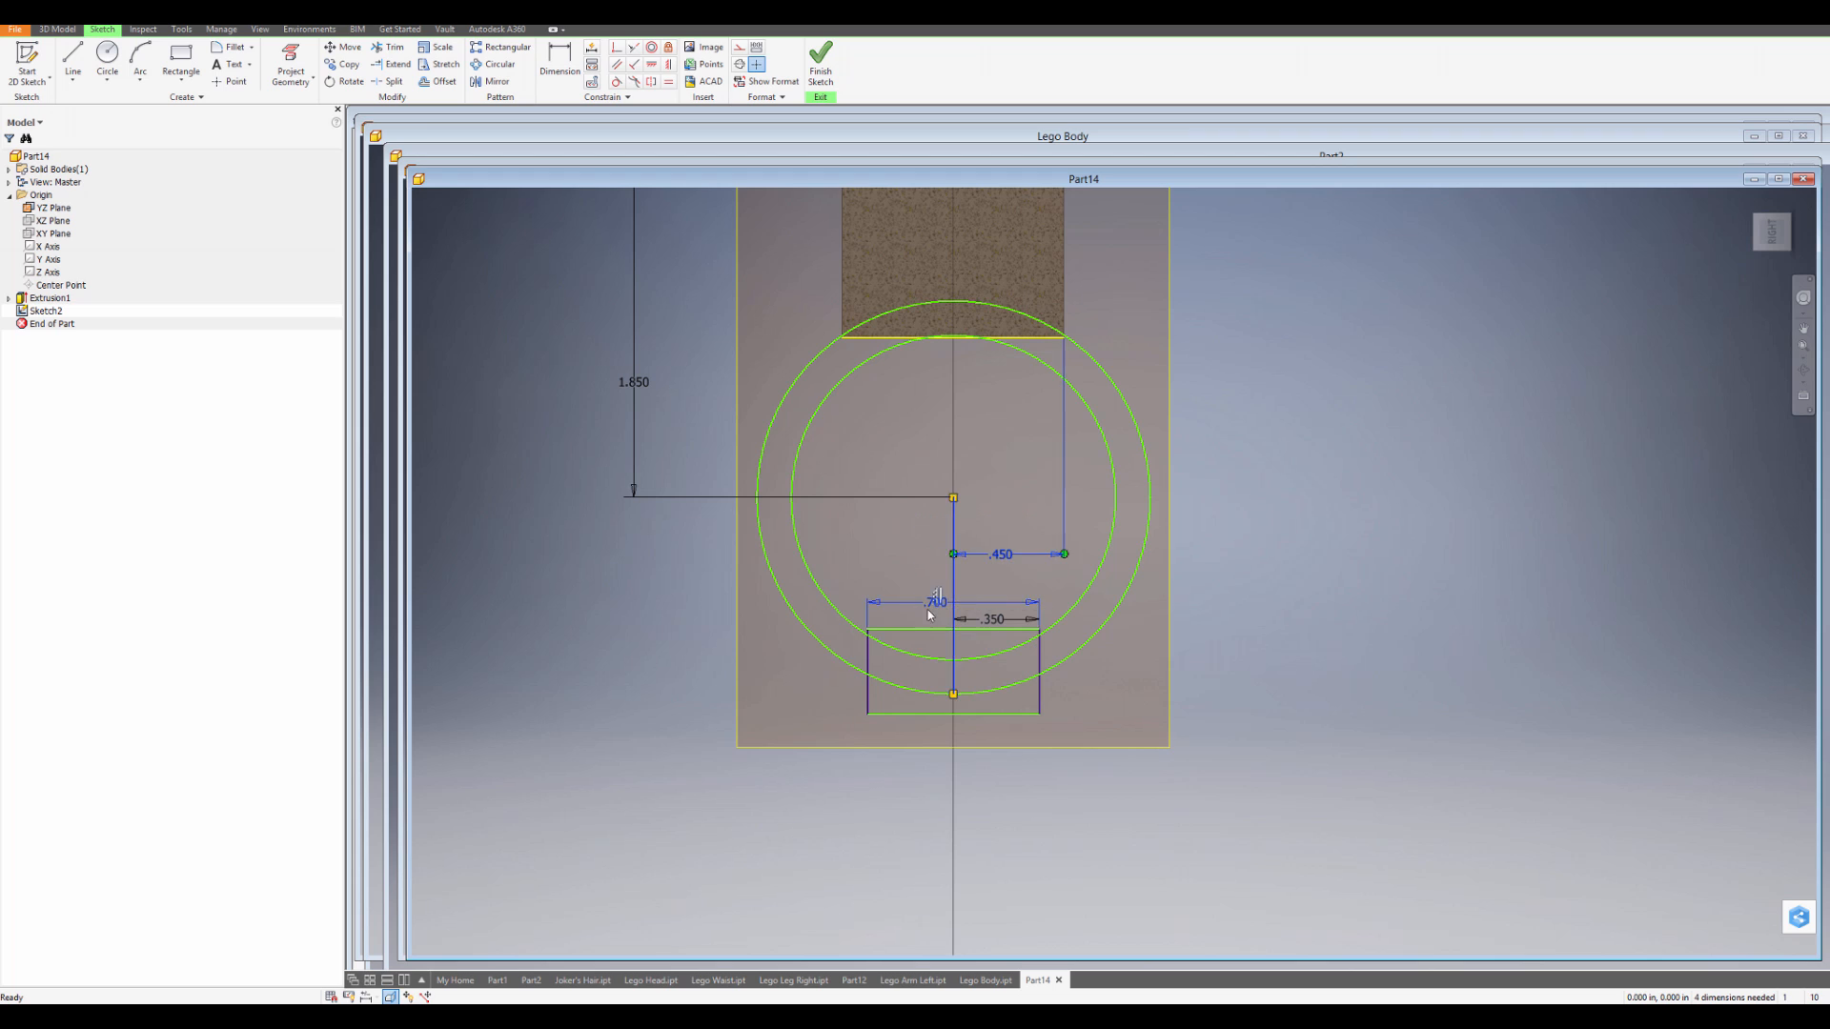
{"action": "key", "text": "Delete"}
{"action": "left_click", "coordinate": [636, 383]}
{"action": "key", "text": "Delete"}
{"action": "middle_click_drag", "start_coordinate": [766, 652], "coordinate": [685, 570]}
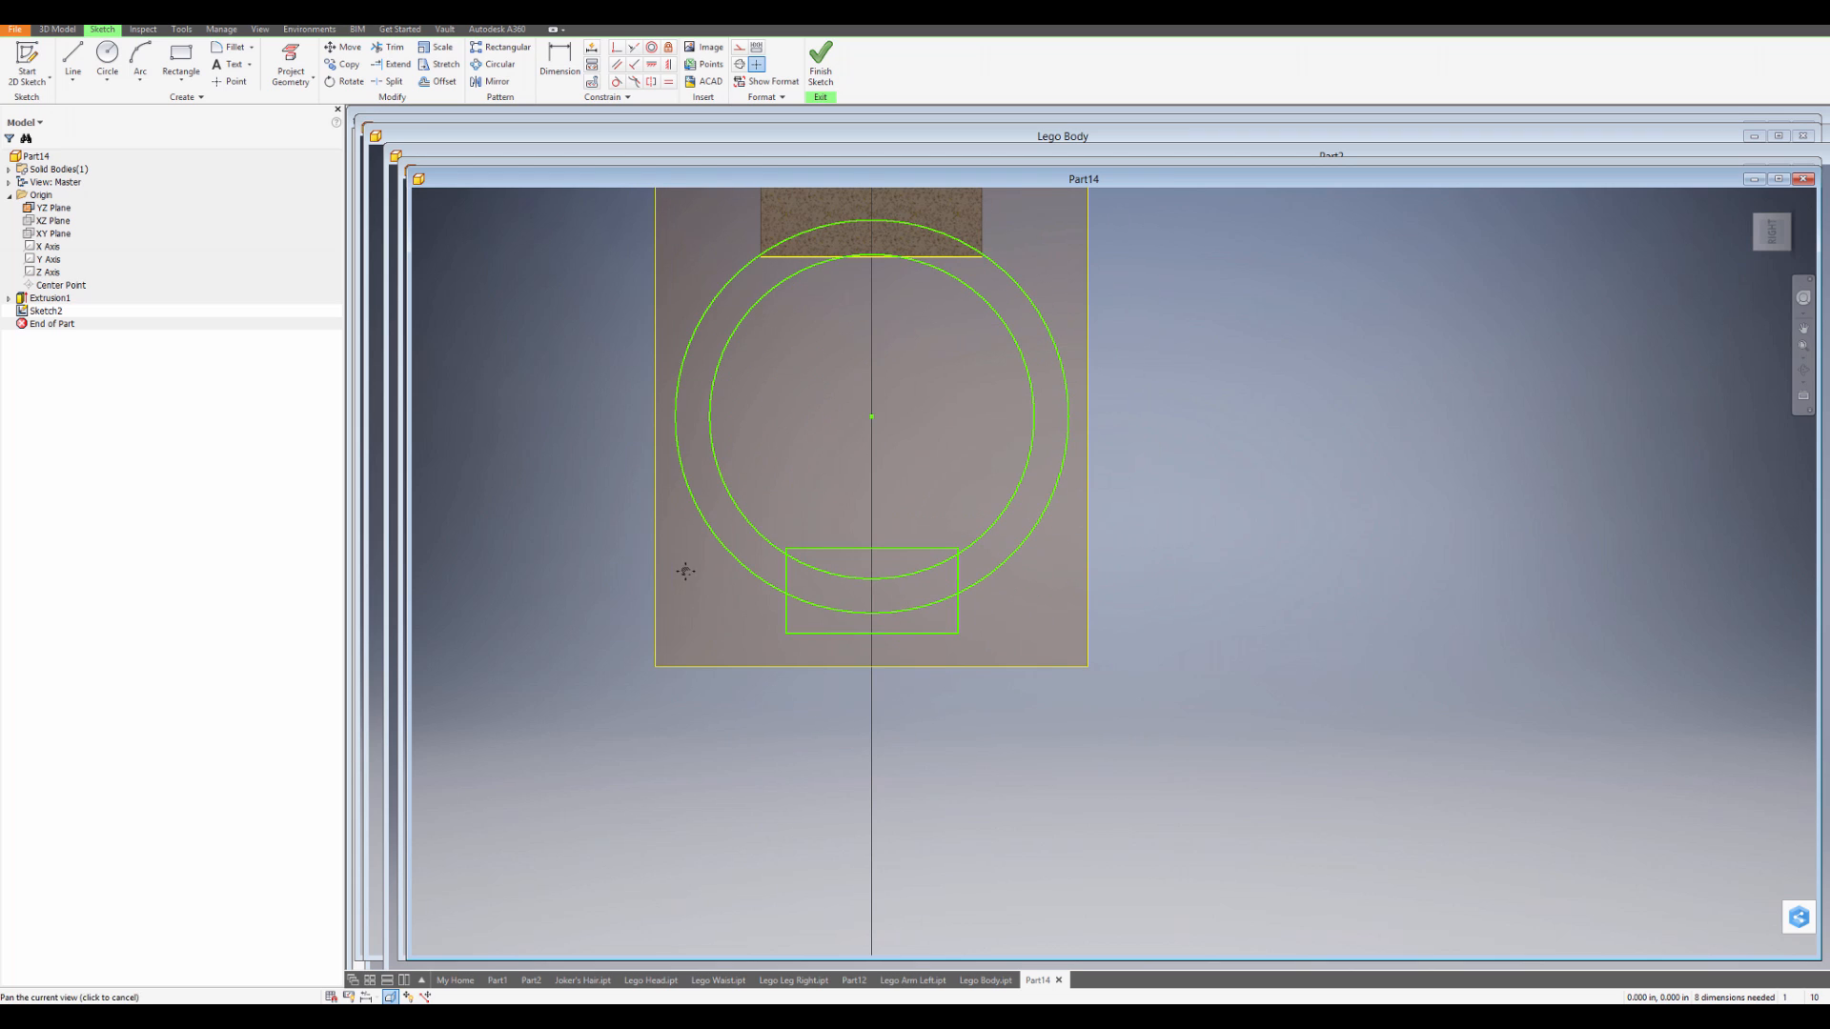
Trim the circles and rectangle into a closed C-shaped ring profile with an opening at its lower end, and finish the sketch.
{"action": "left_click", "coordinate": [387, 47]}
{"action": "left_click_drag", "start_coordinate": [901, 665], "coordinate": [826, 521]}
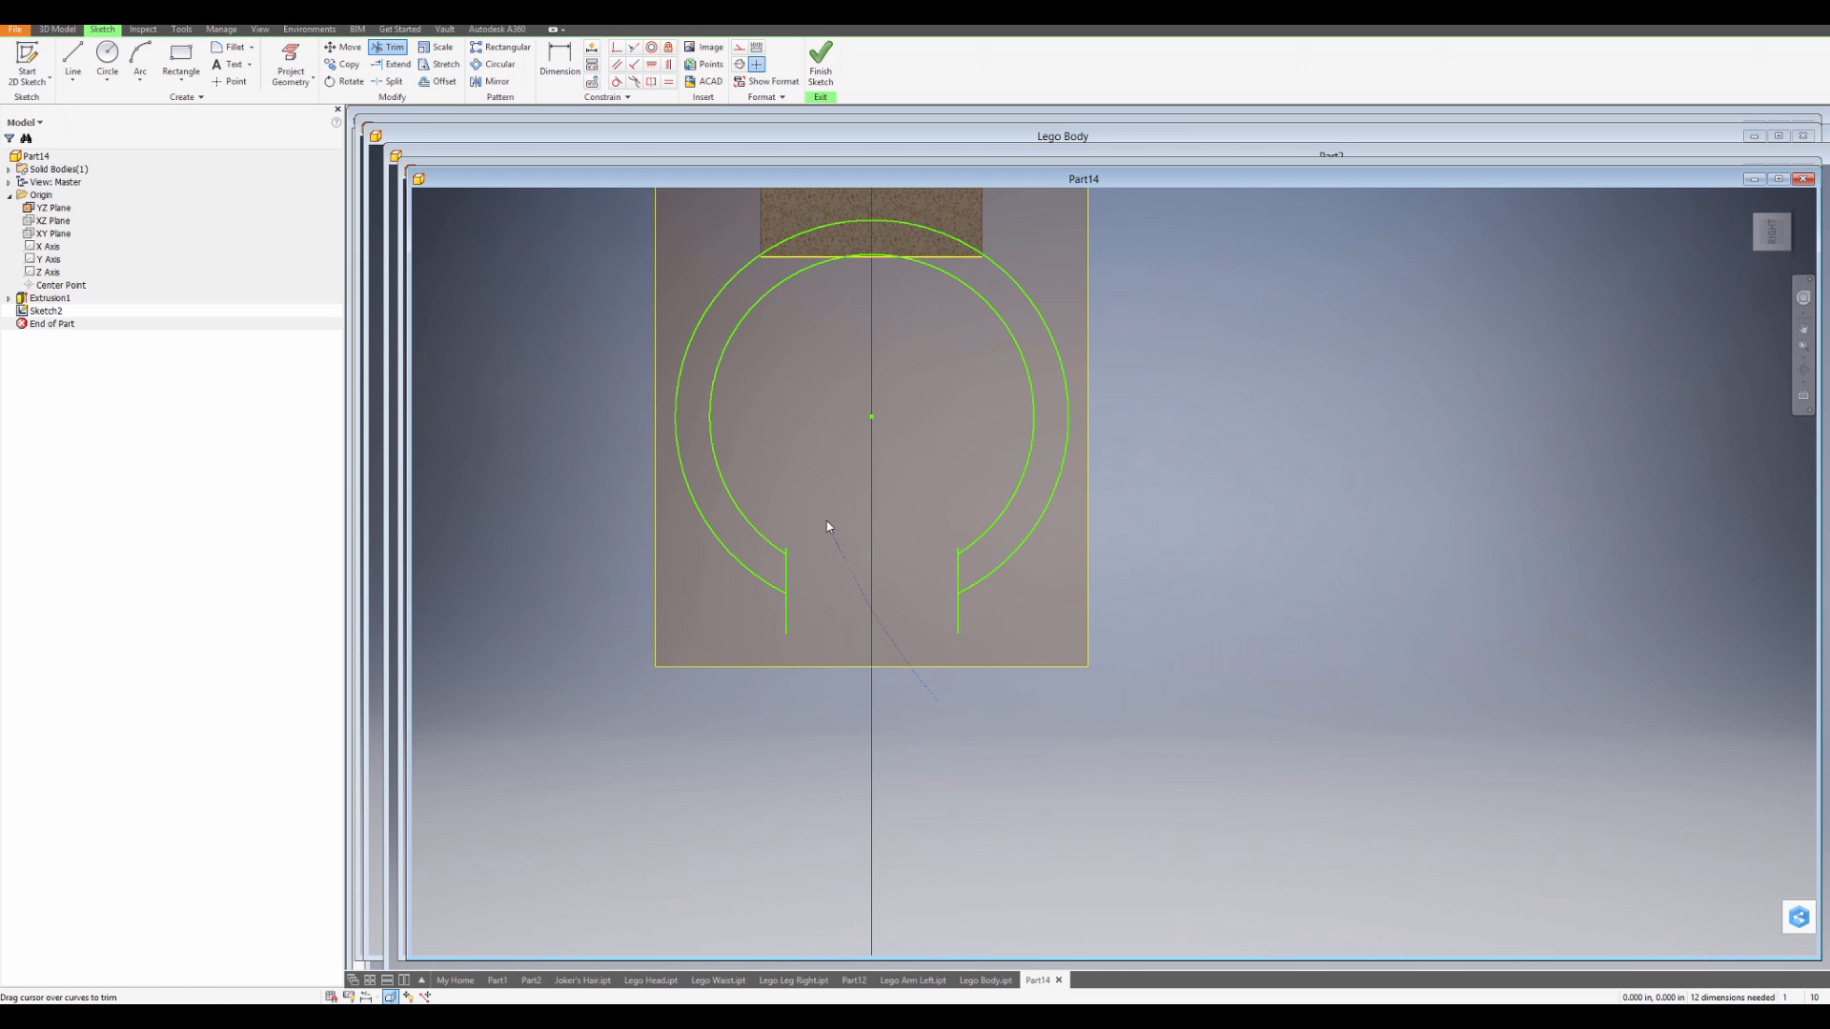
{"action": "left_click", "coordinate": [786, 623]}
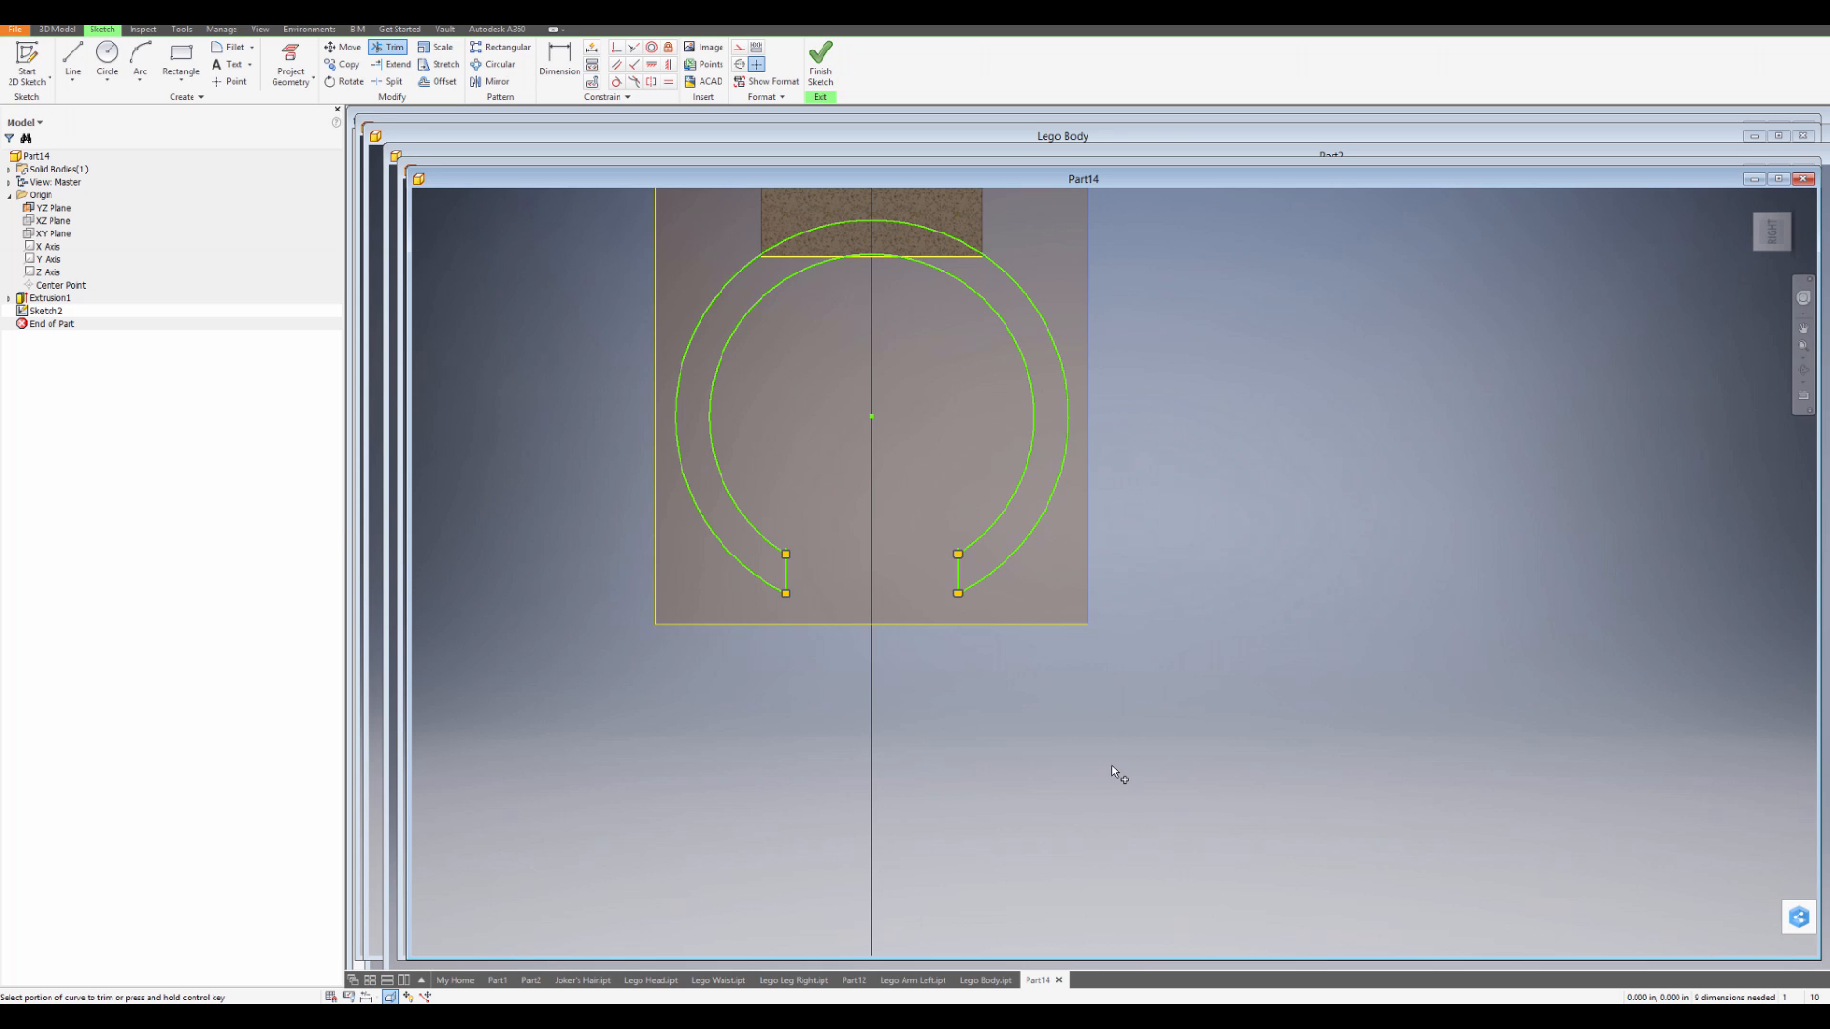
{"action": "left_click", "coordinate": [820, 57]}
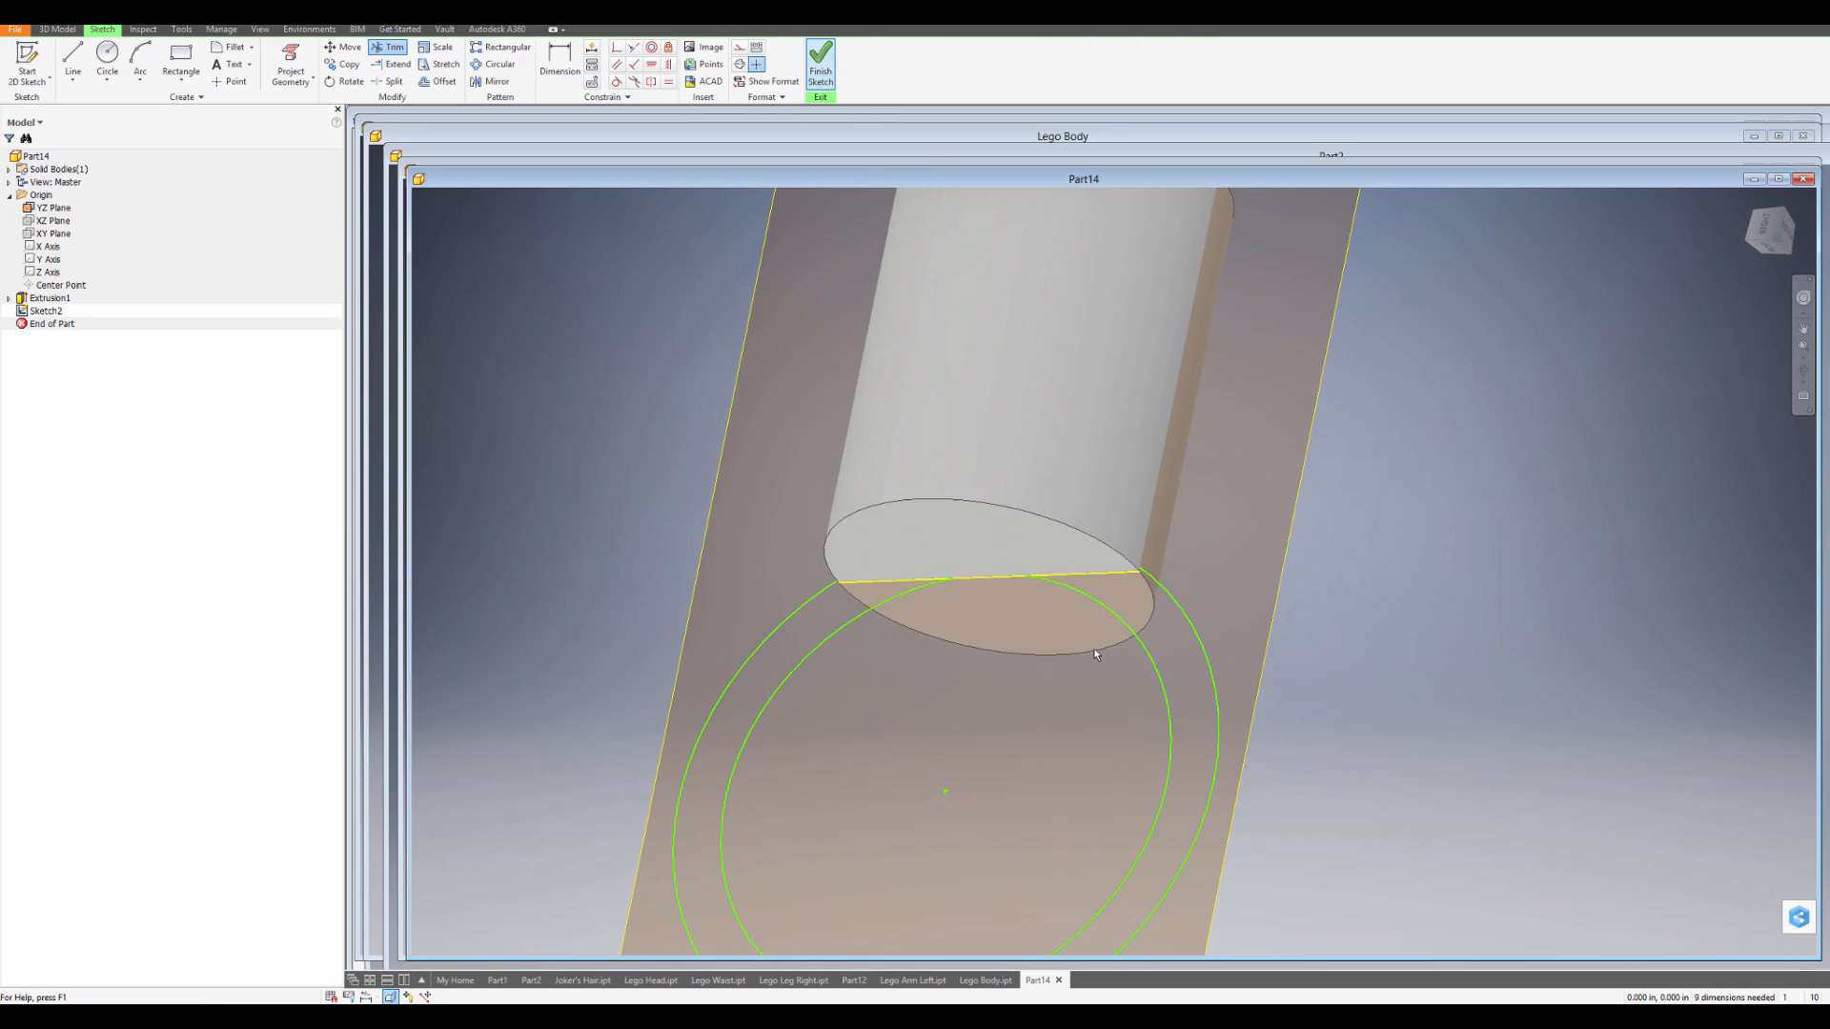
Extrude the C-shaped ring profile symmetrically about its sketch plane to a total distance of 1.1 in.
{"action": "middle_click_drag", "start_coordinate": [1095, 717], "coordinate": [996, 693], "text": "shift"}
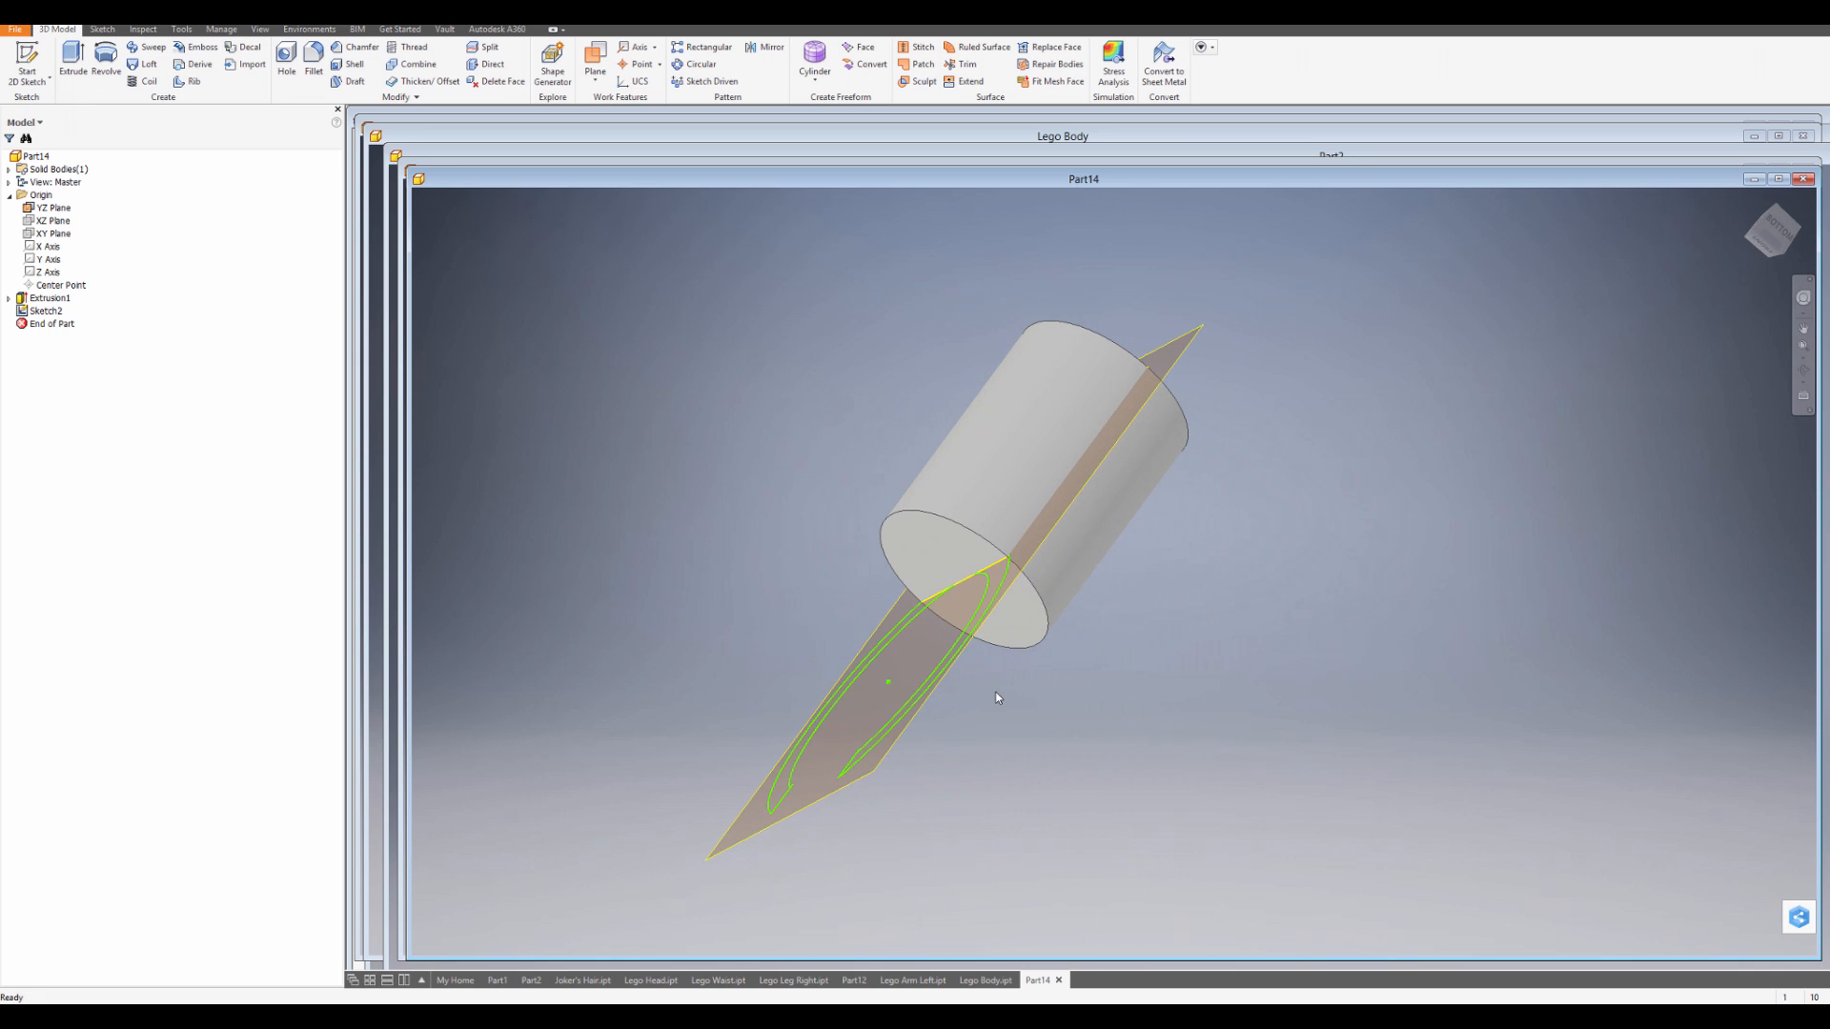
{"action": "left_click", "coordinate": [73, 59]}
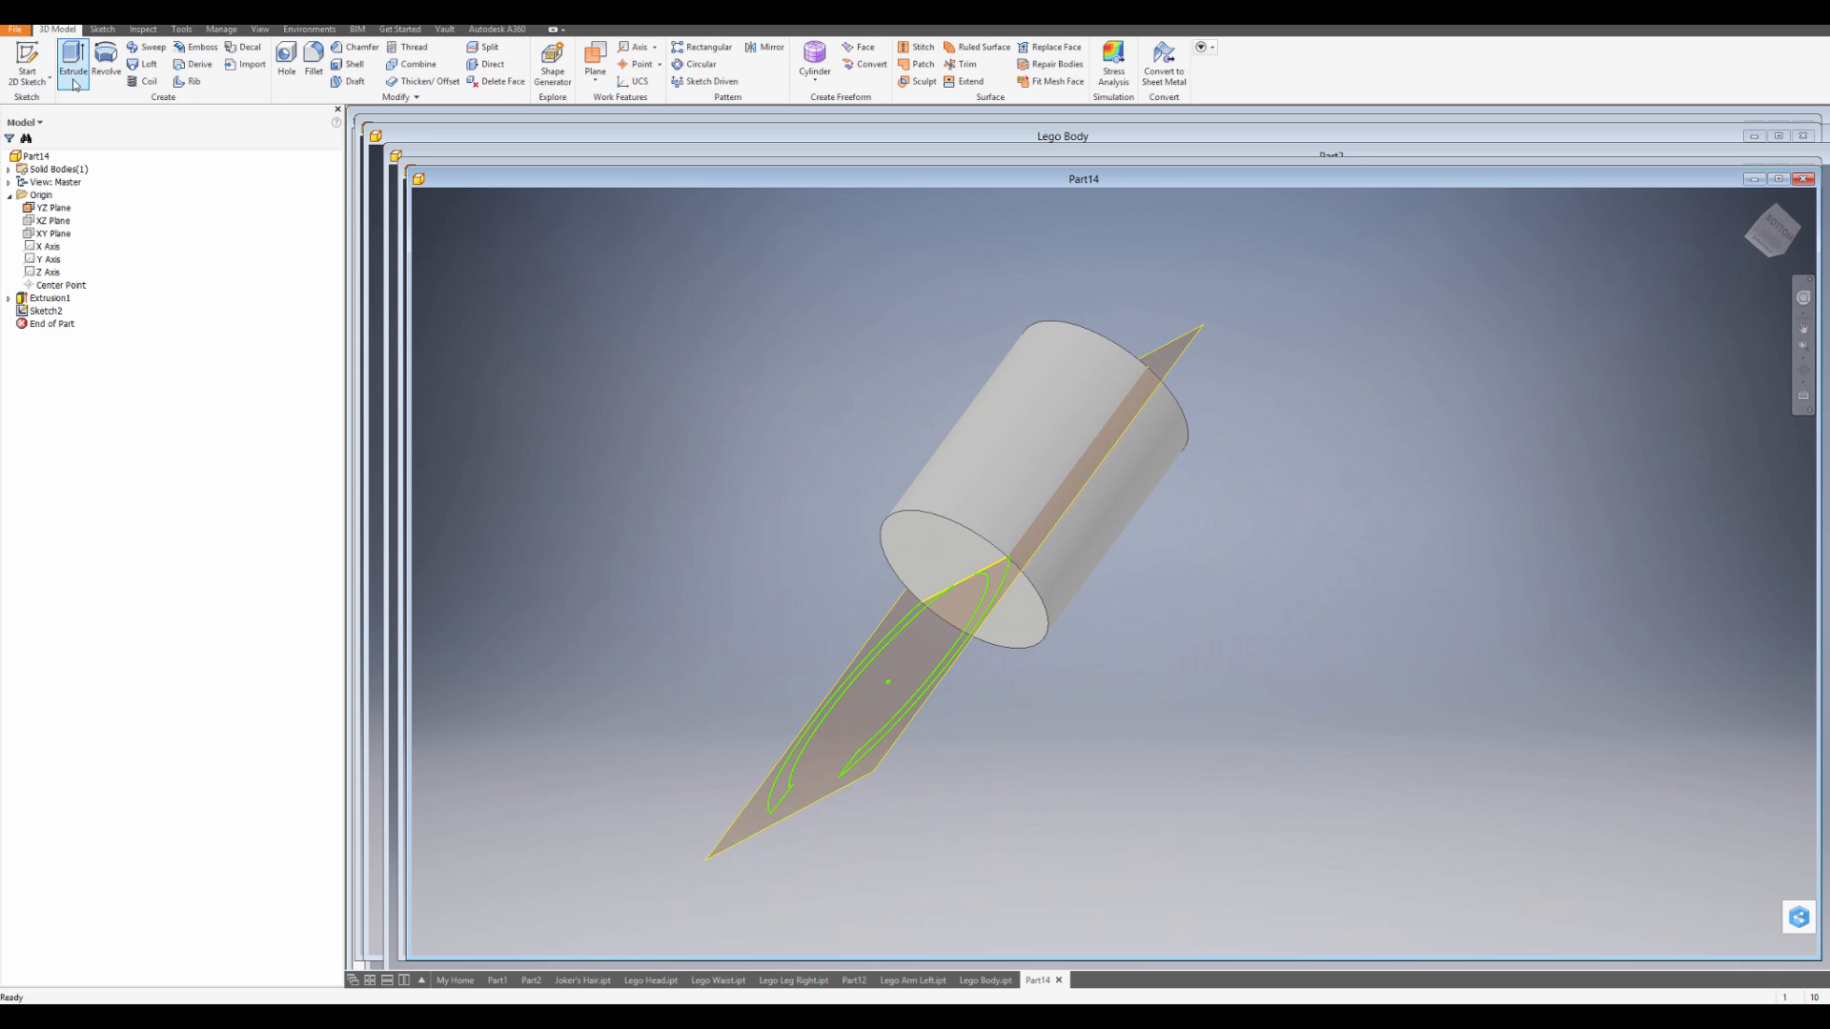
{"action": "left_click", "coordinate": [998, 599]}
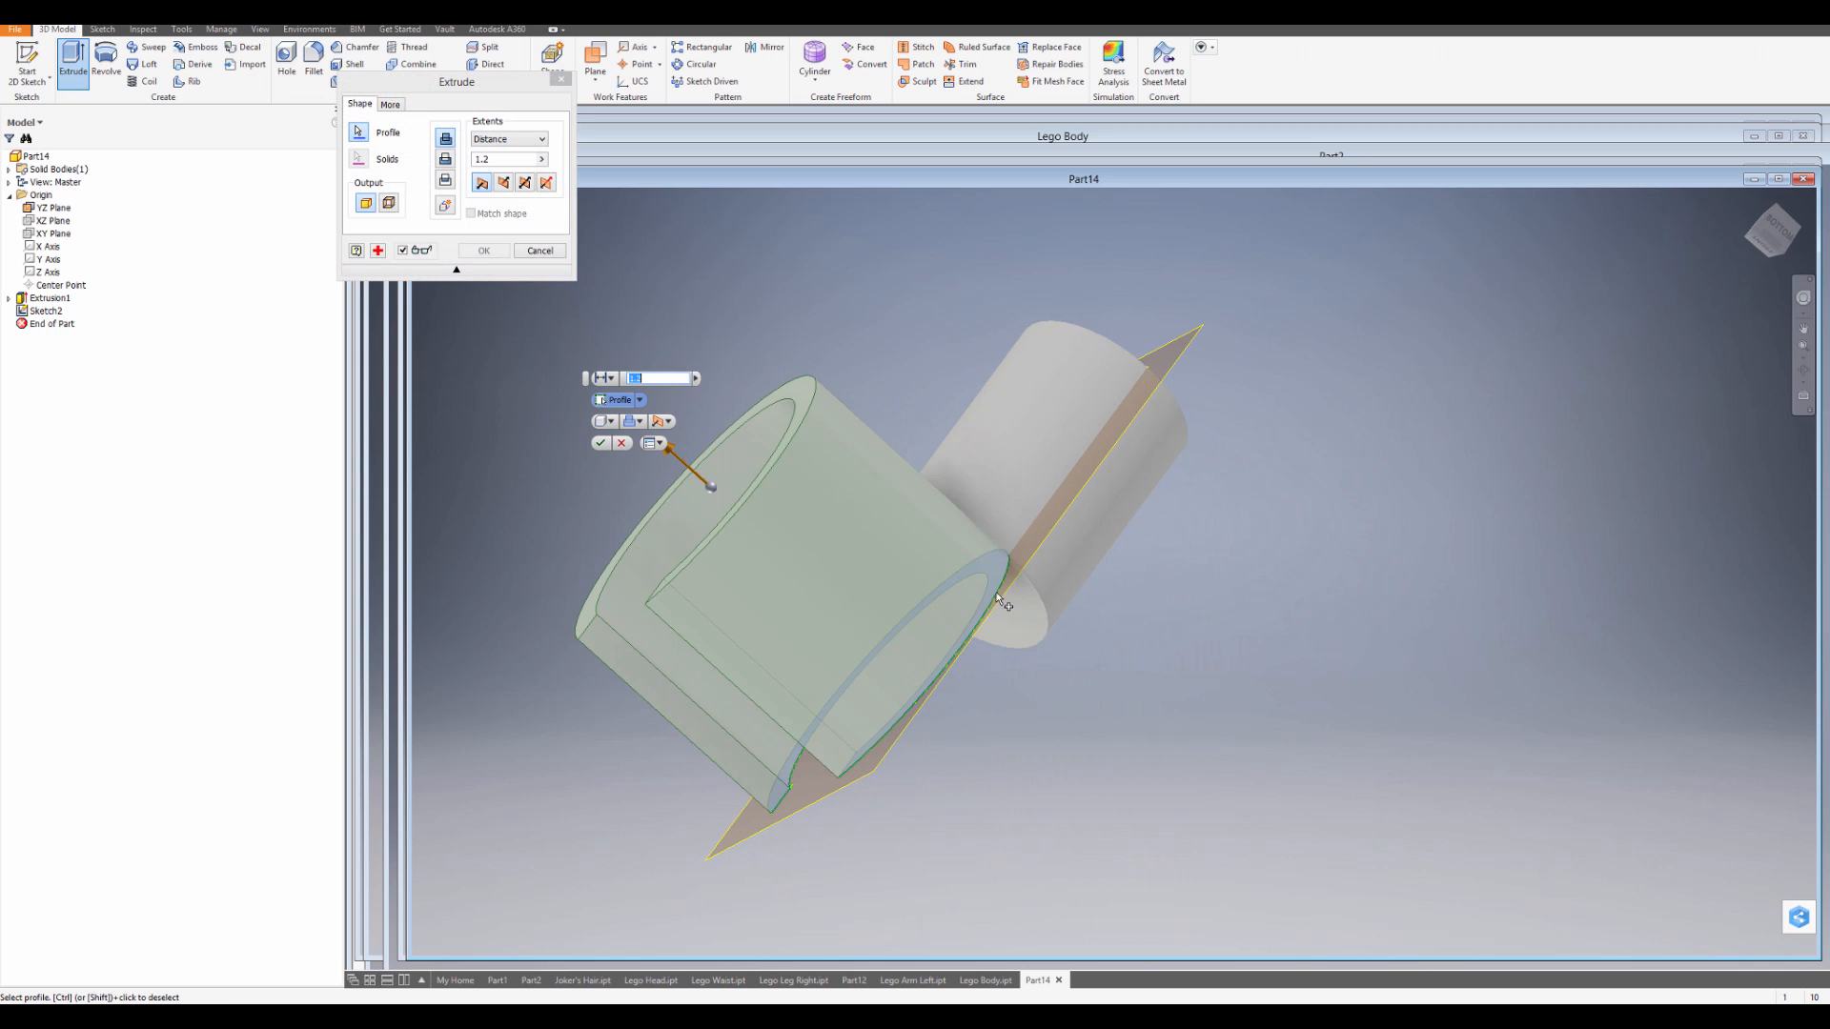
{"action": "left_click", "coordinate": [524, 187]}
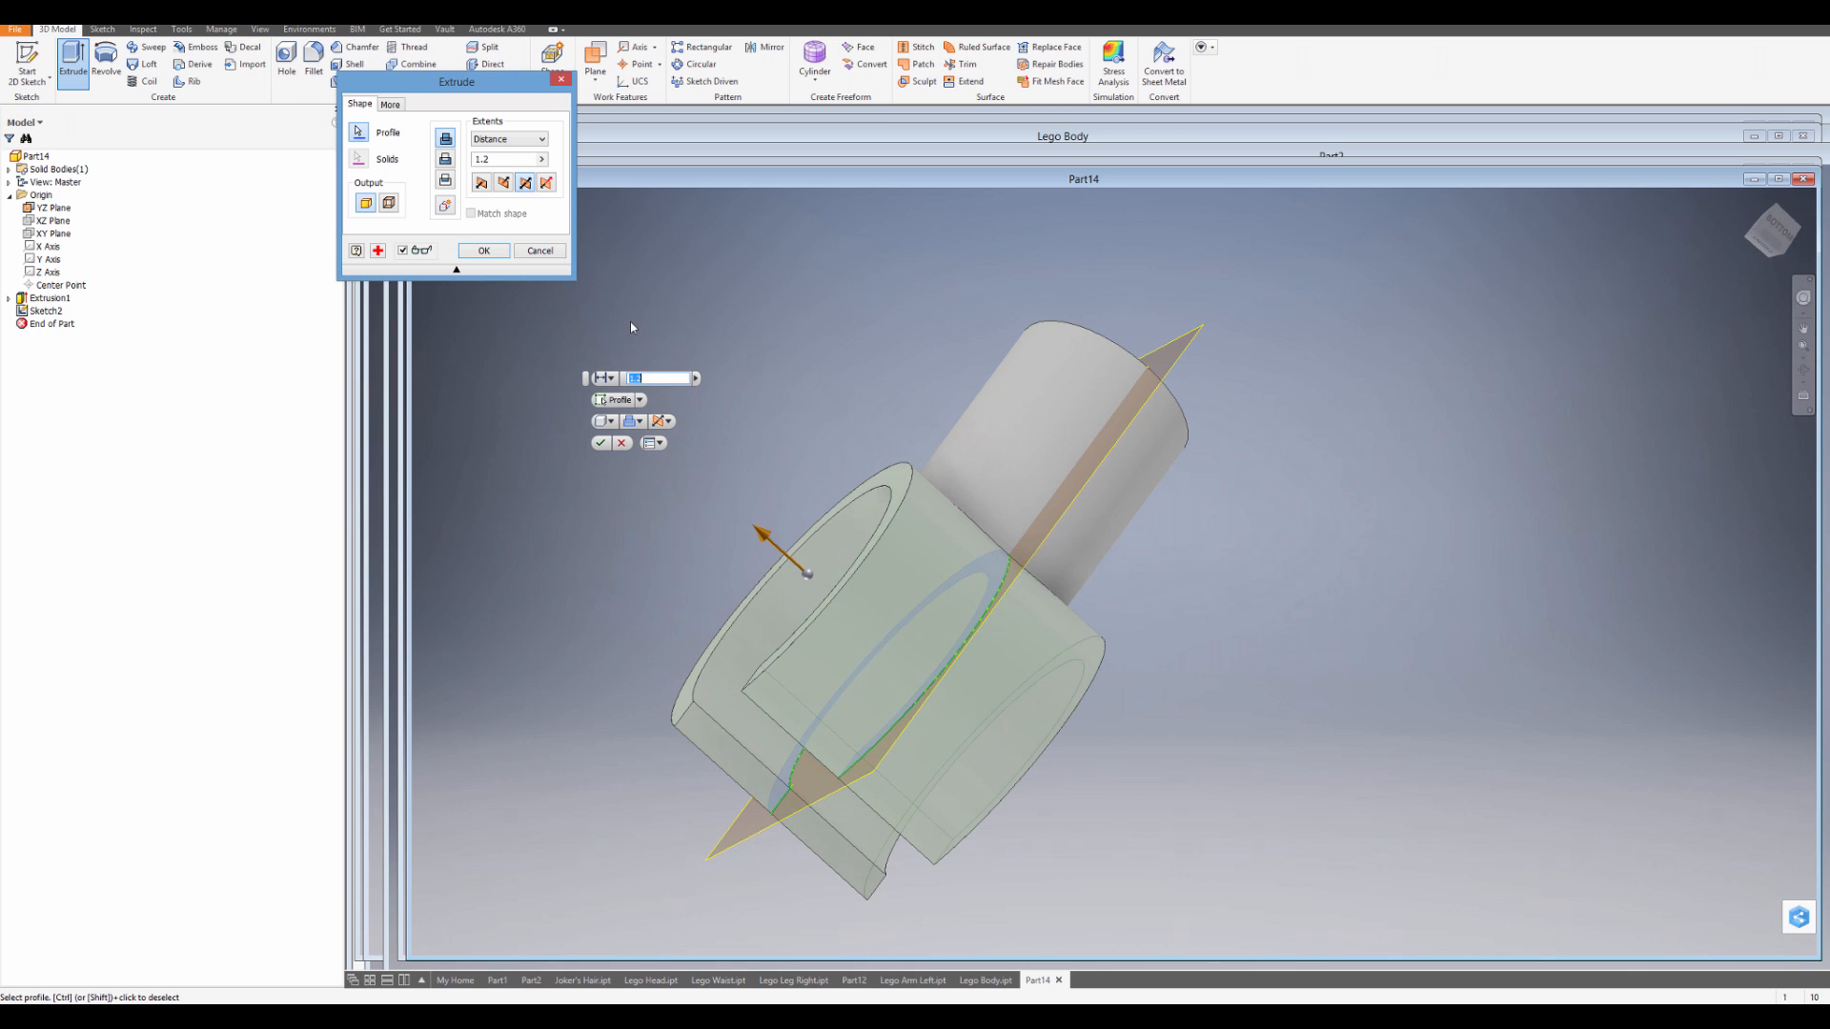
{"action": "middle_click_drag", "start_coordinate": [869, 582], "coordinate": [808, 593], "text": "shift"}
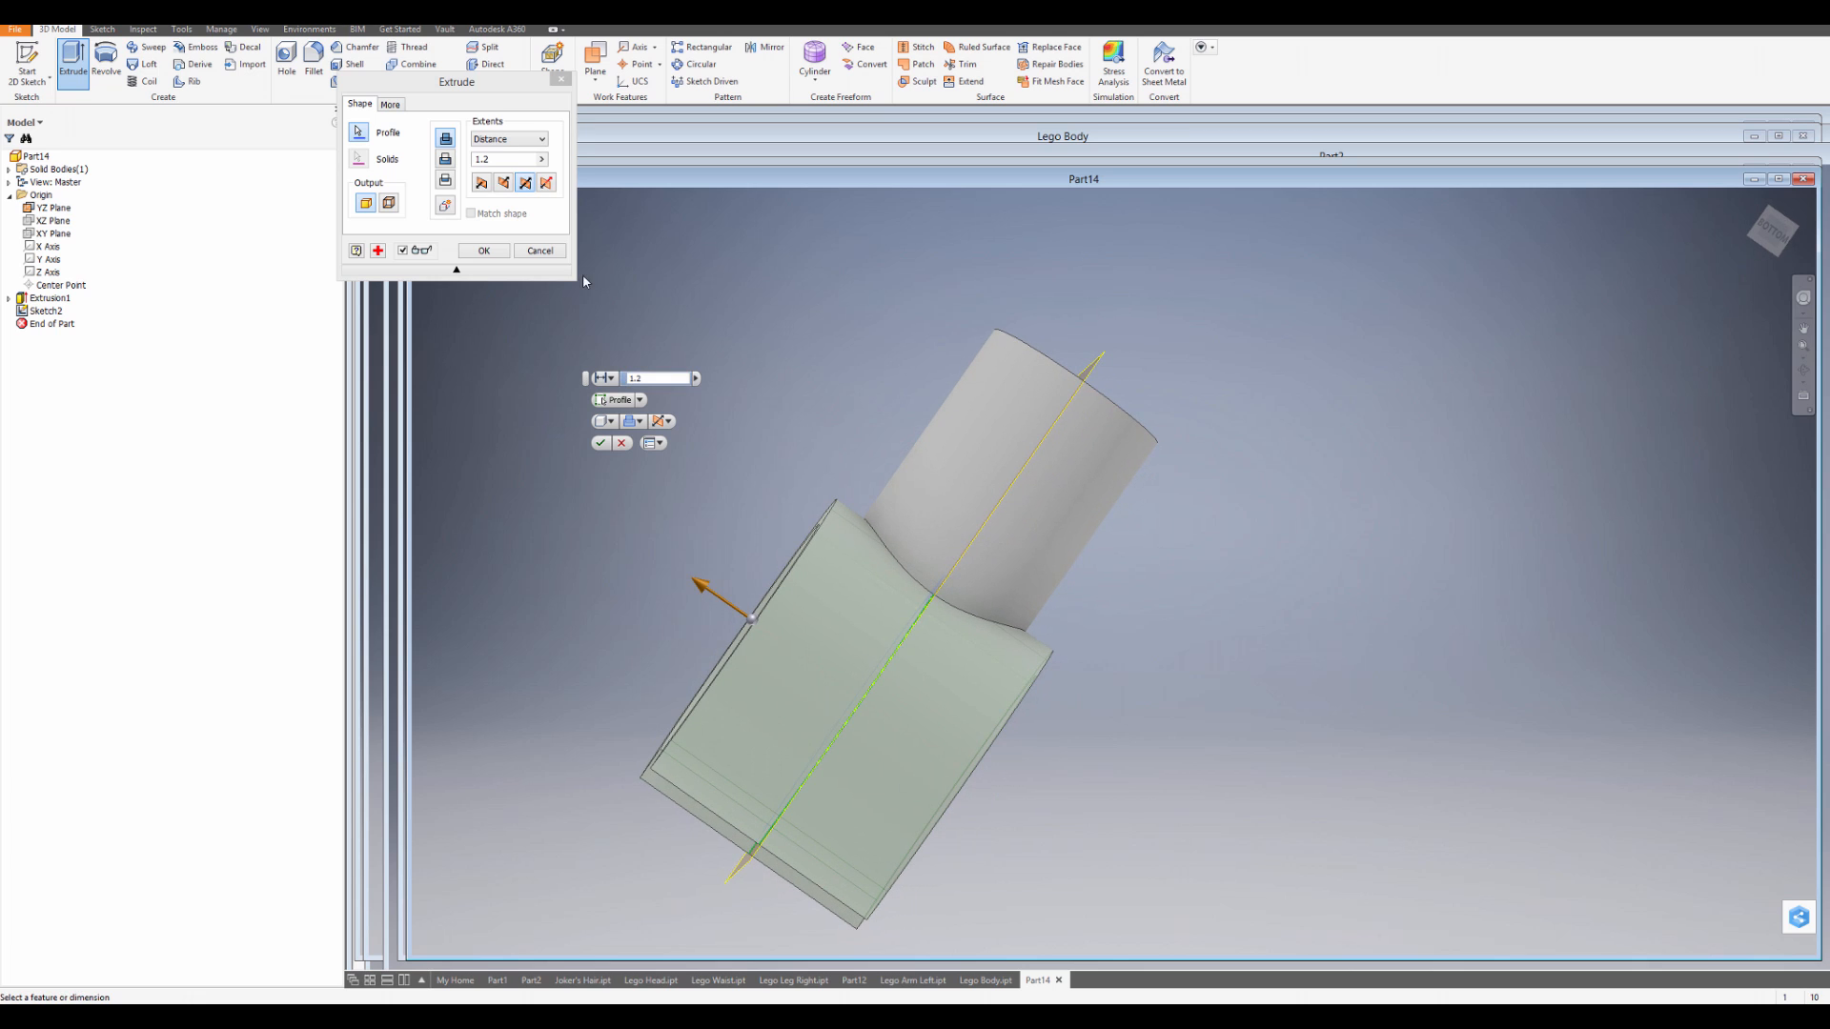
{"action": "left_click", "coordinate": [516, 159]}
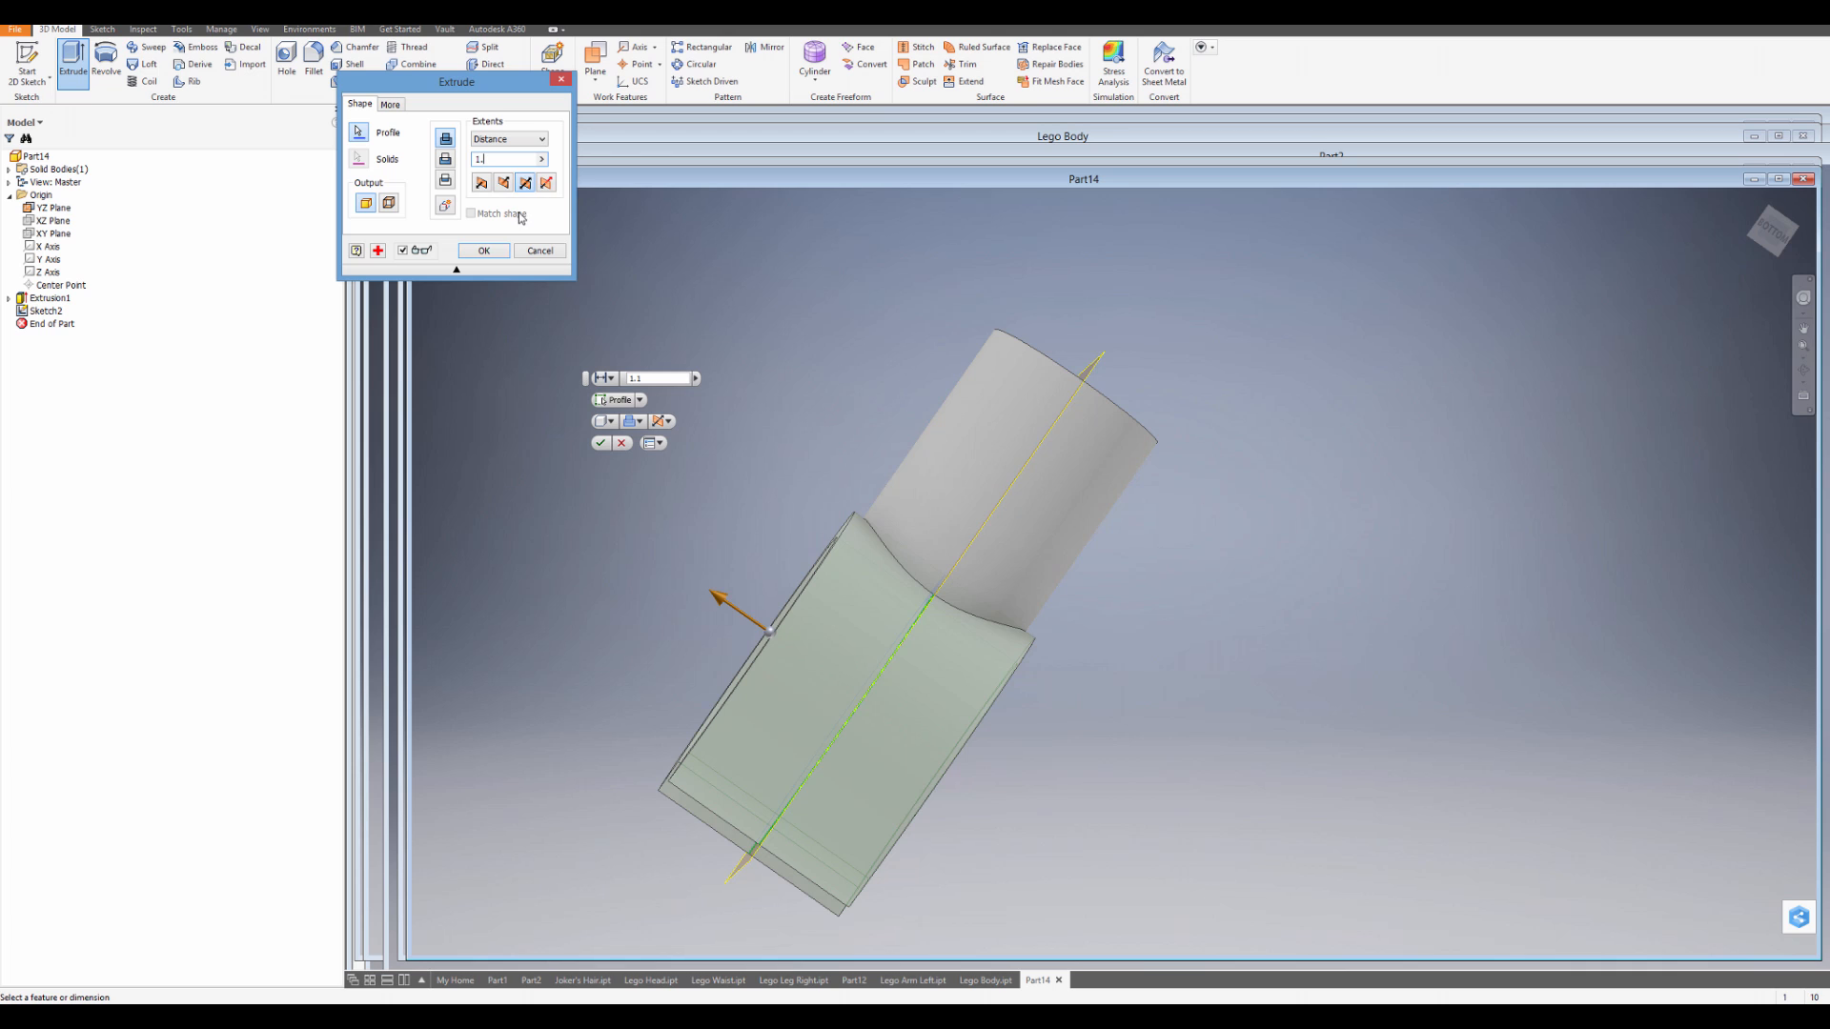
{"action": "middle_click_drag", "start_coordinate": [889, 519], "coordinate": [1065, 626], "text": "shift"}
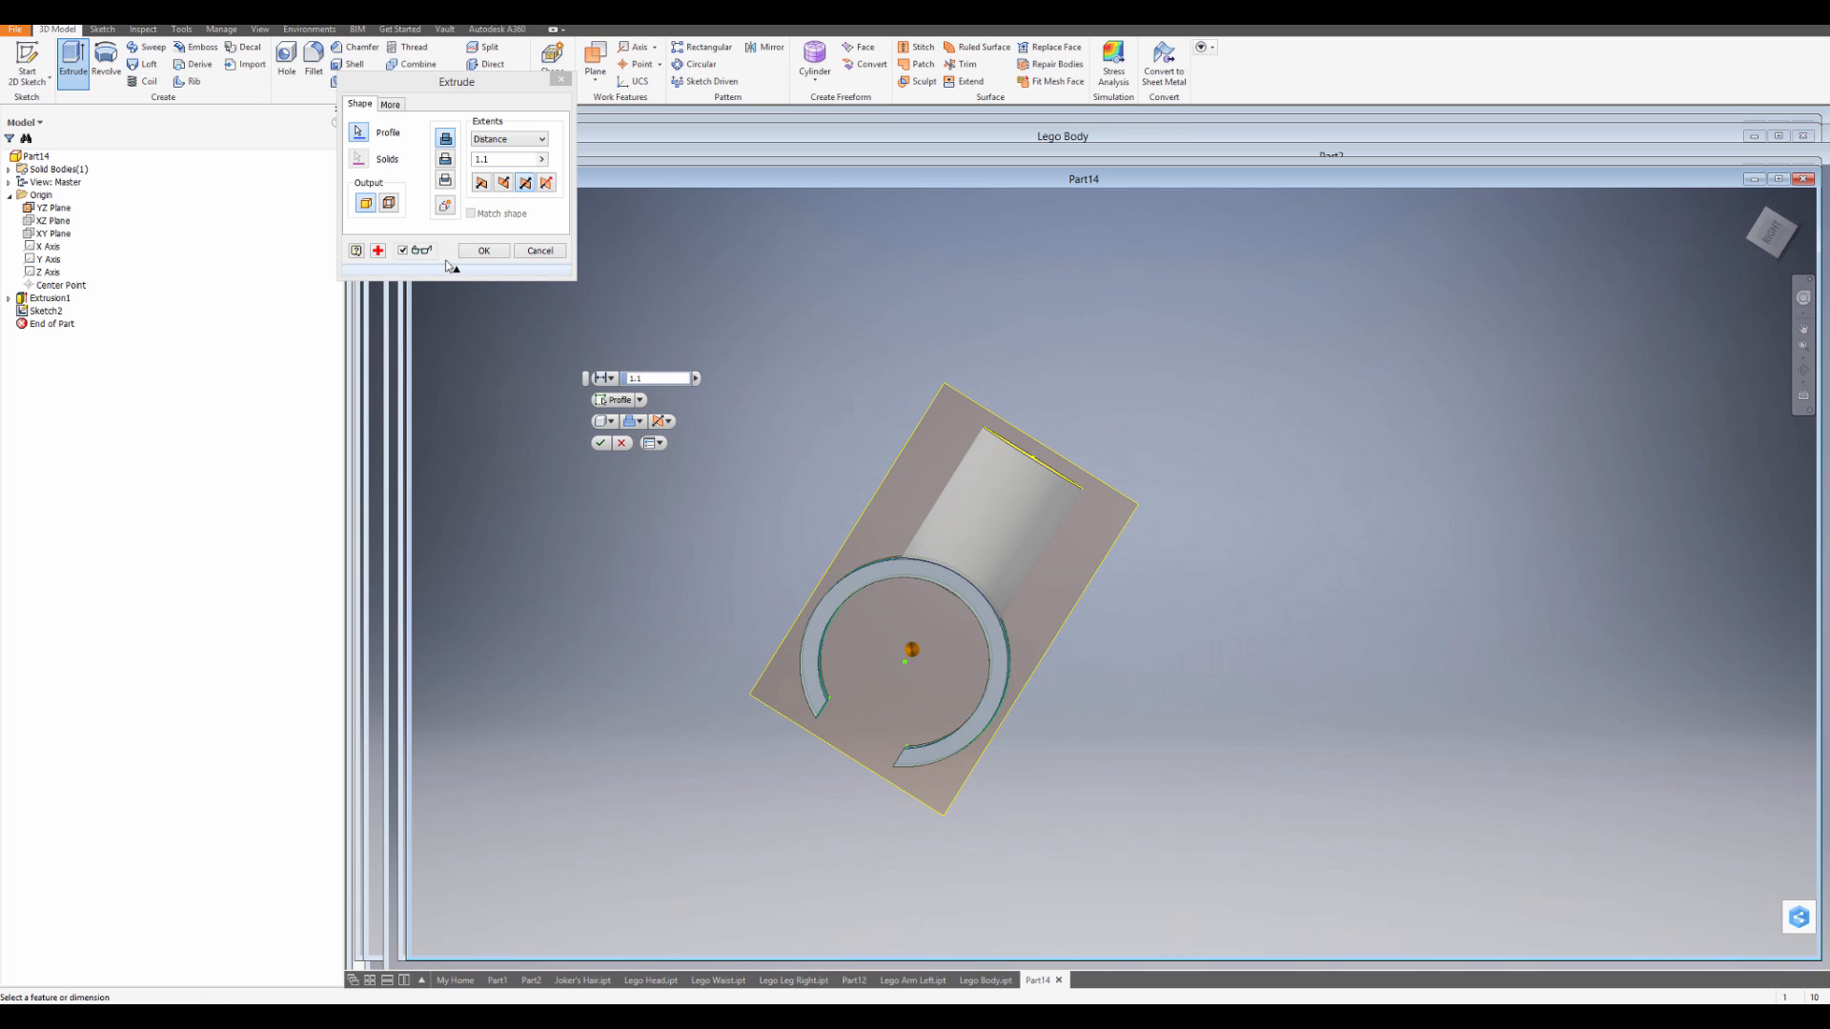
{"action": "left_click", "coordinate": [484, 251]}
Turn off the visibility of the origin plane that runs through the cylinder and ring.
{"action": "middle_click_drag", "start_coordinate": [762, 450], "coordinate": [1234, 543], "text": "shift"}
{"action": "middle_click_drag", "start_coordinate": [1103, 604], "coordinate": [1338, 598]}
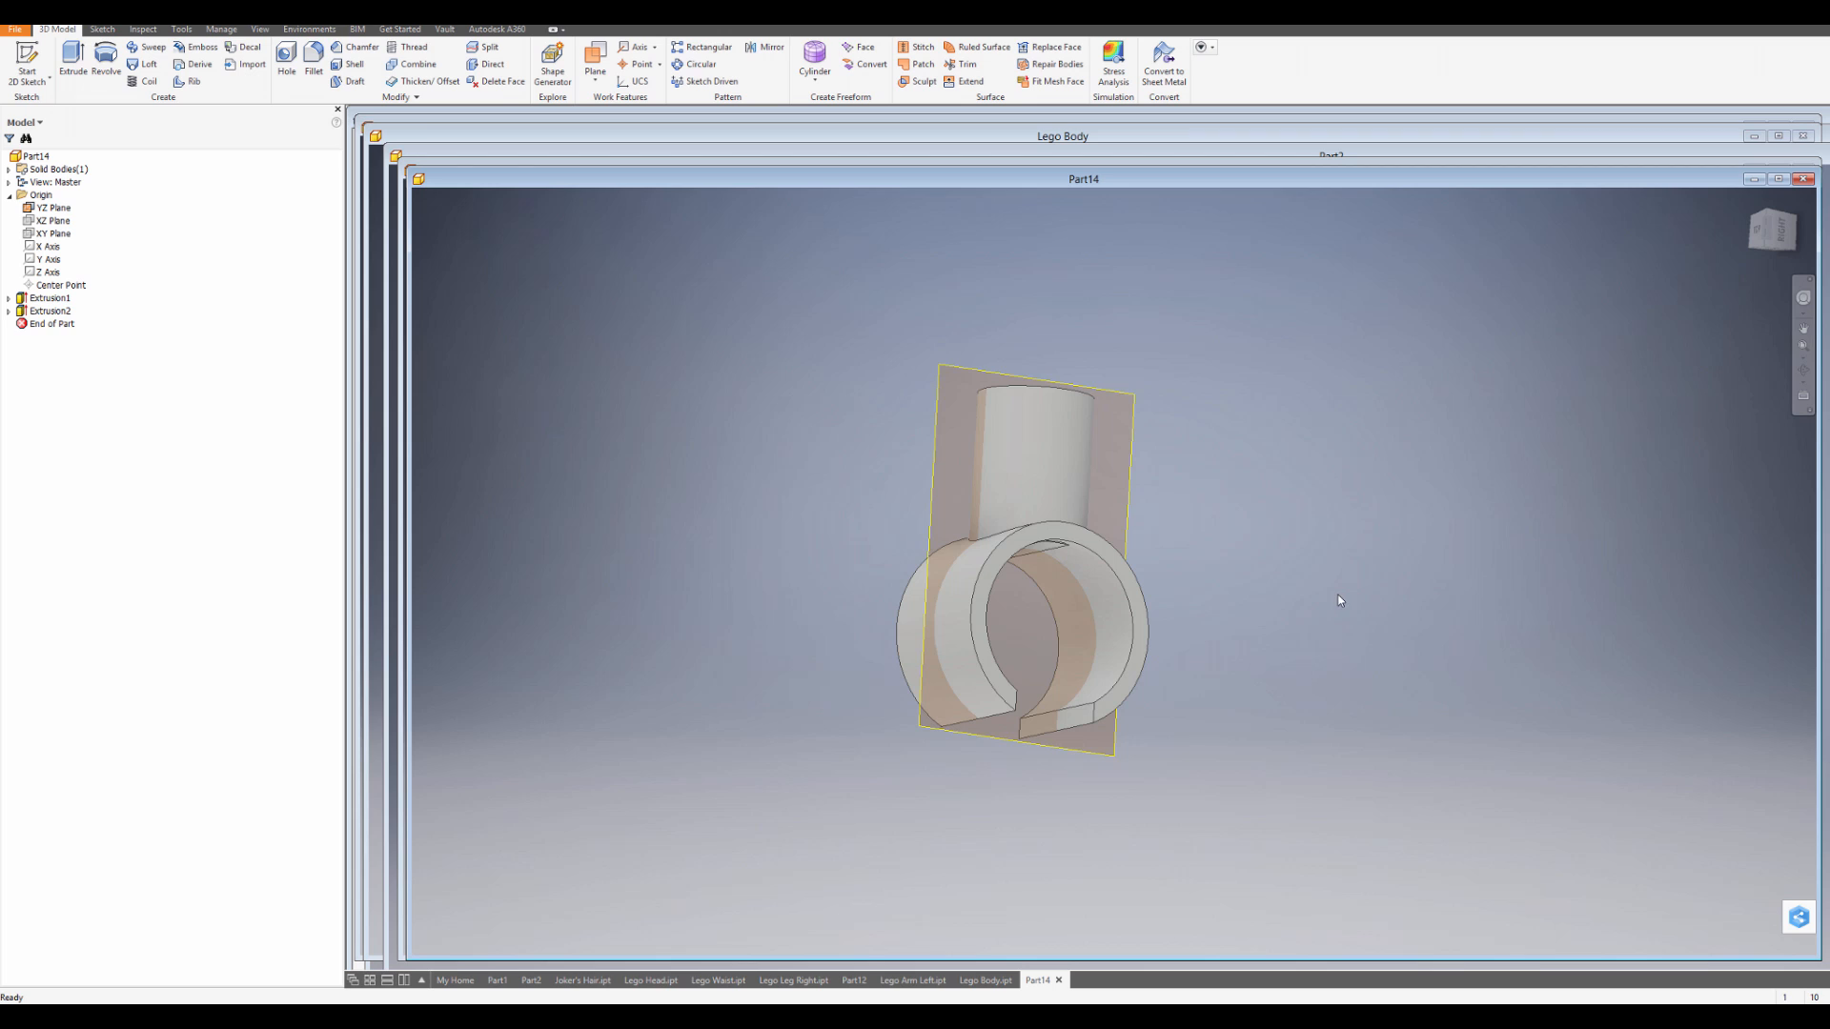
{"action": "right_click", "coordinate": [1140, 453]}
{"action": "left_click", "coordinate": [1179, 539]}
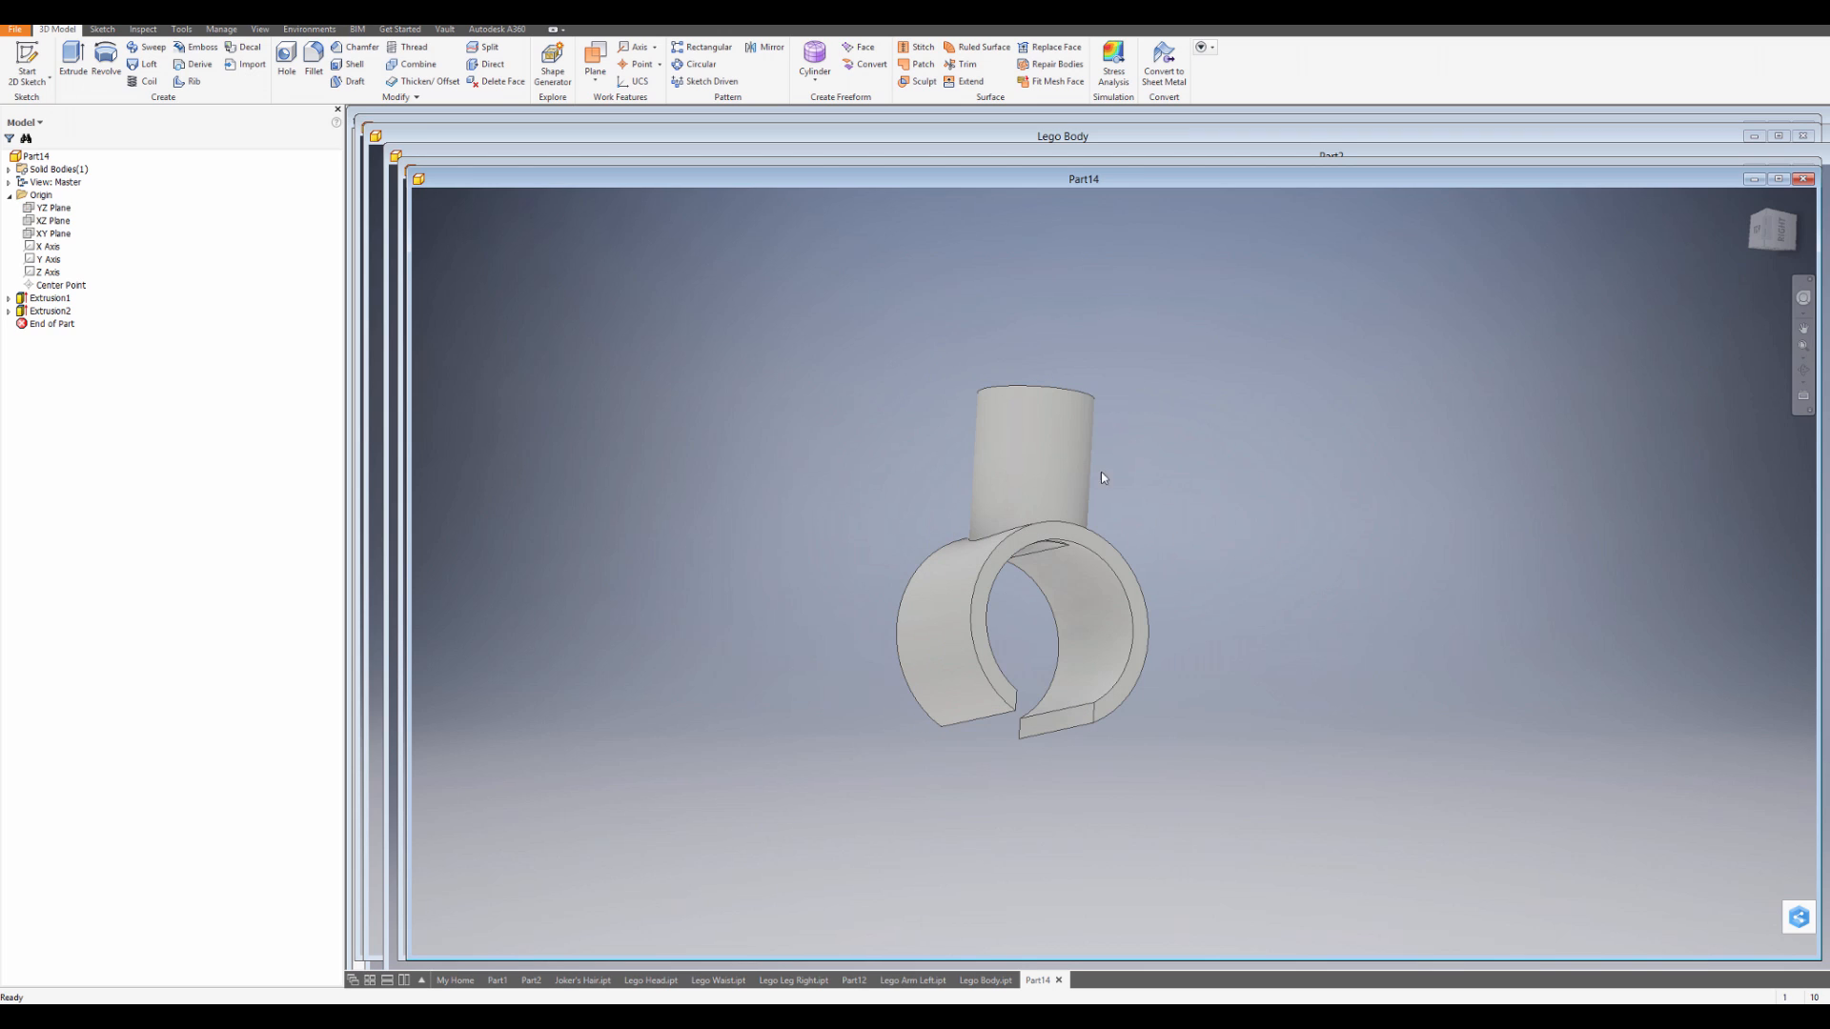
Save the part as Lego Hand in the Lego Character Head folder and show it in the home view.
{"action": "left_click", "coordinate": [15, 28]}
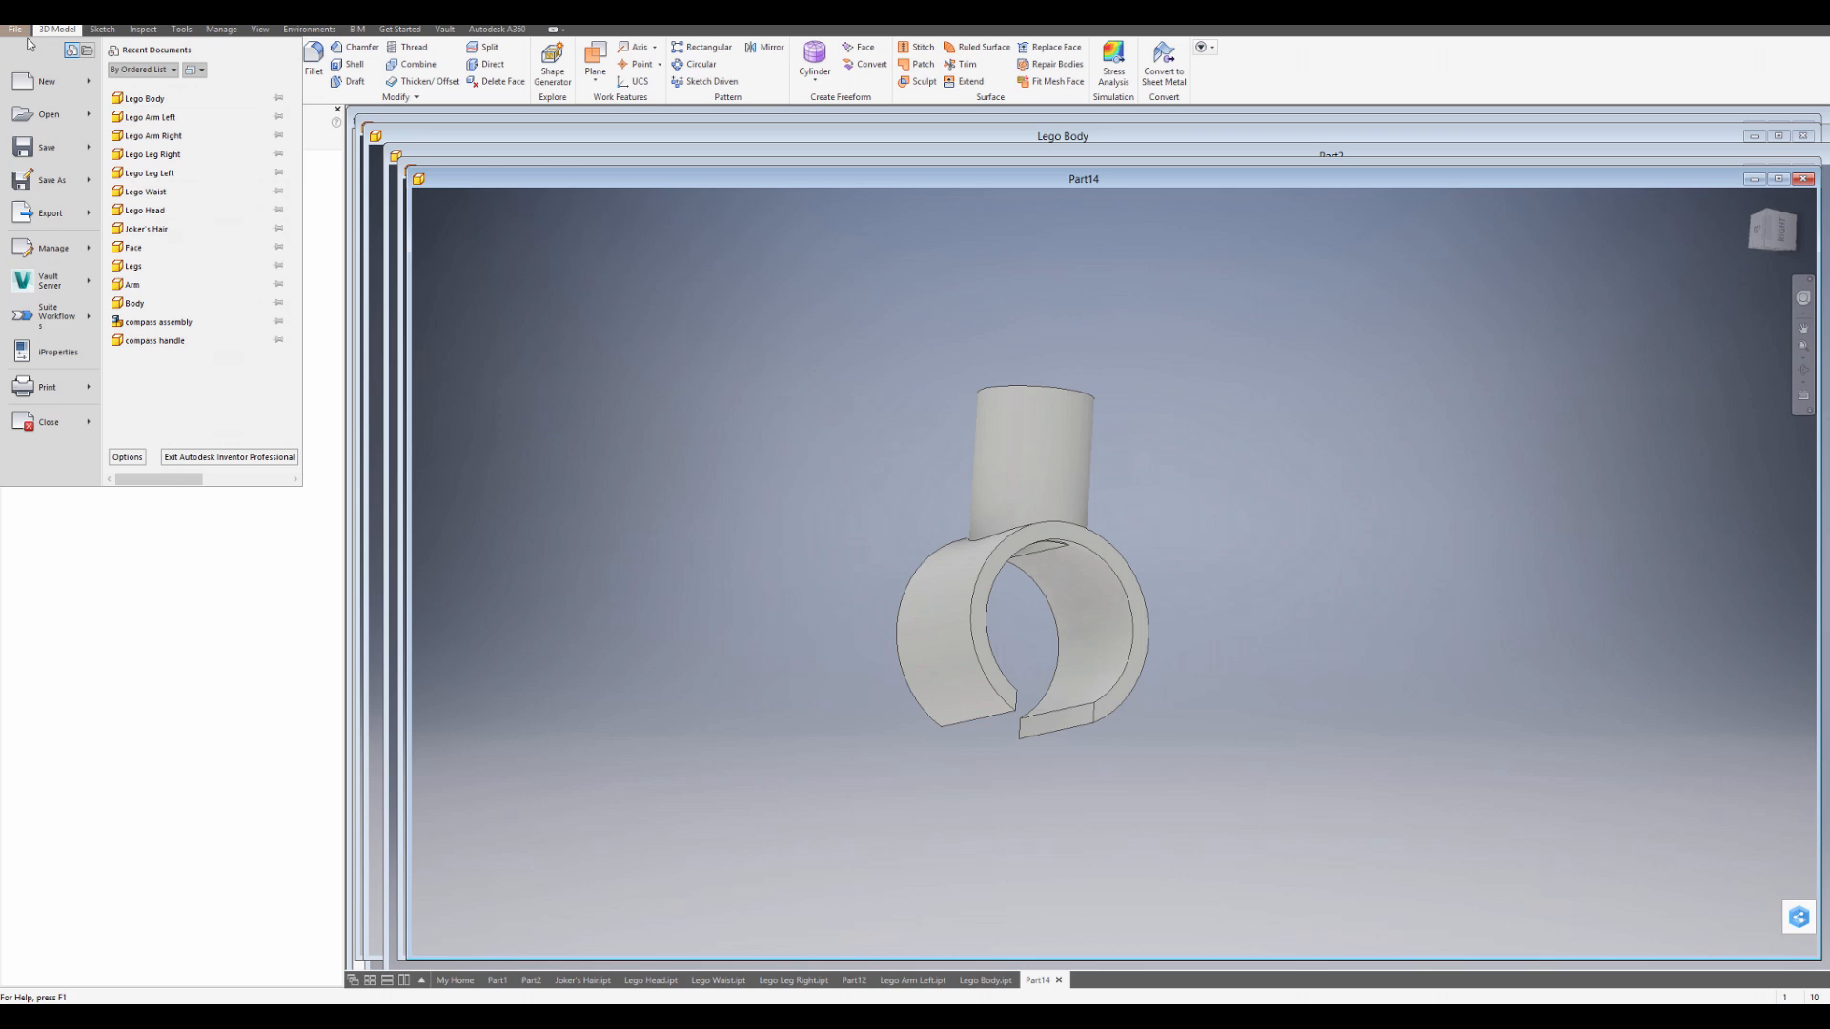
{"action": "left_click", "coordinate": [51, 190]}
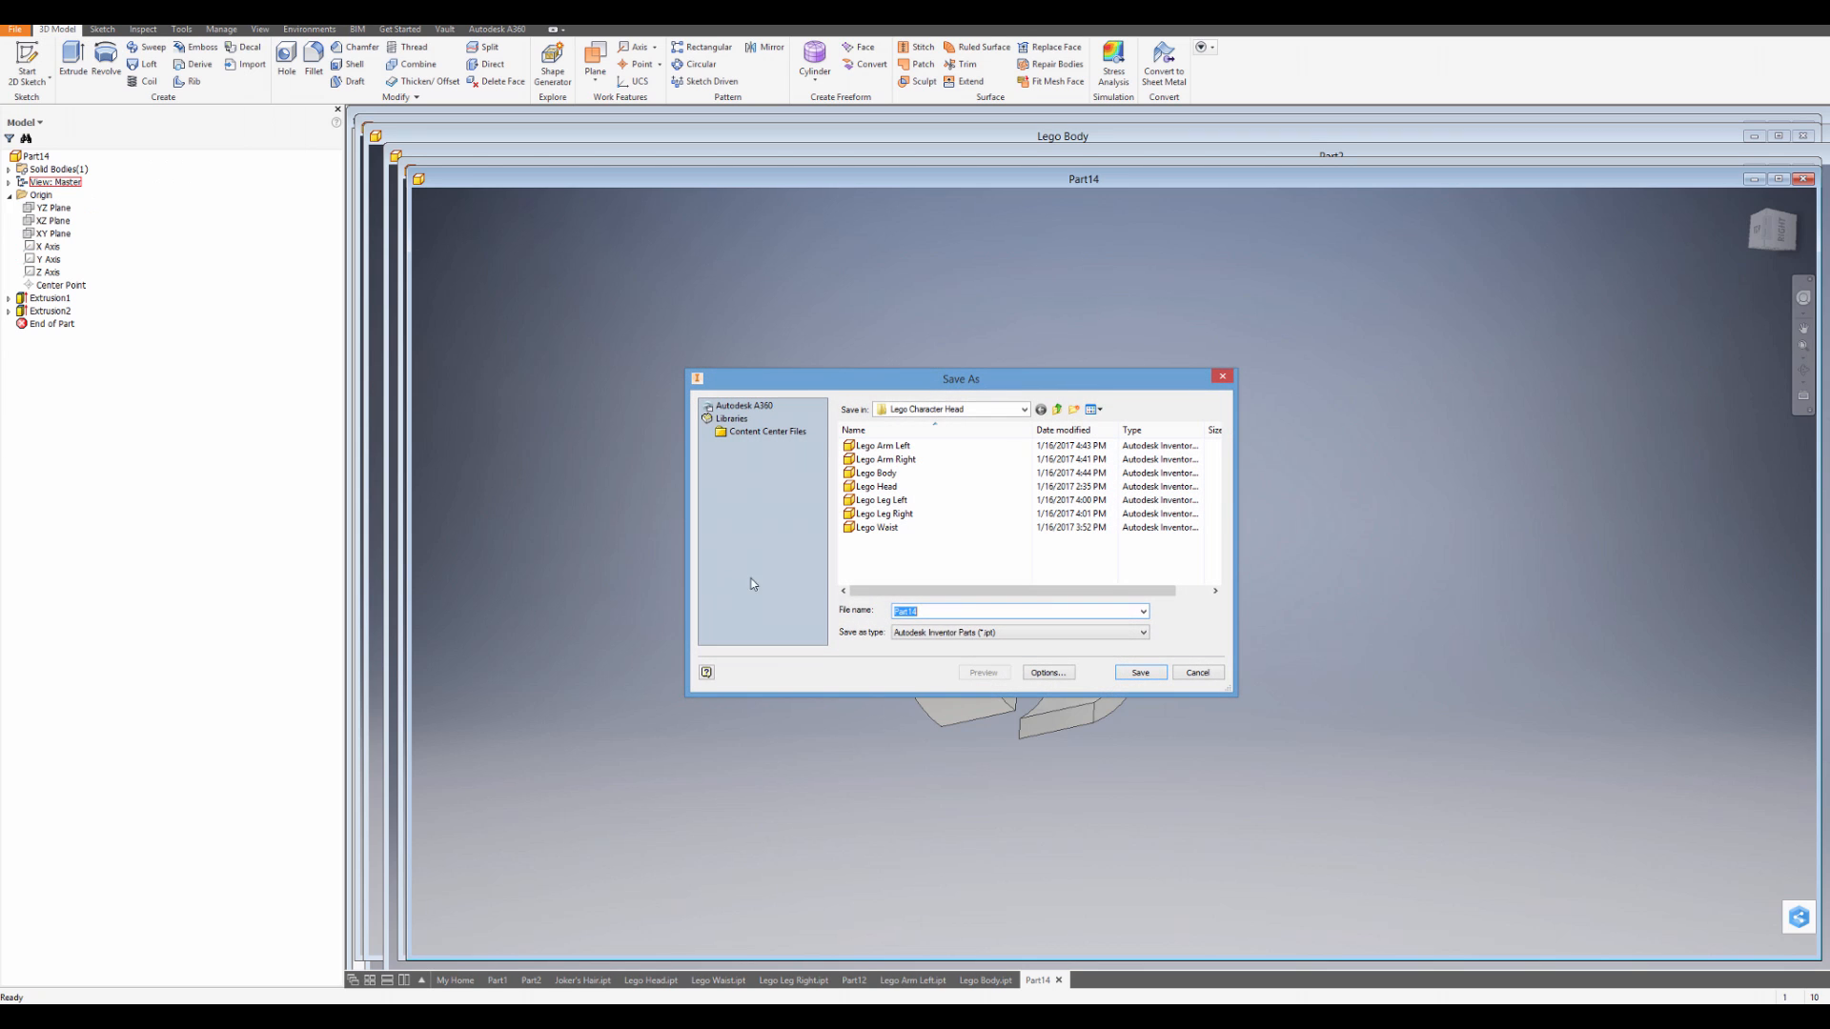
{"action": "type", "text": "Lego Hand"}
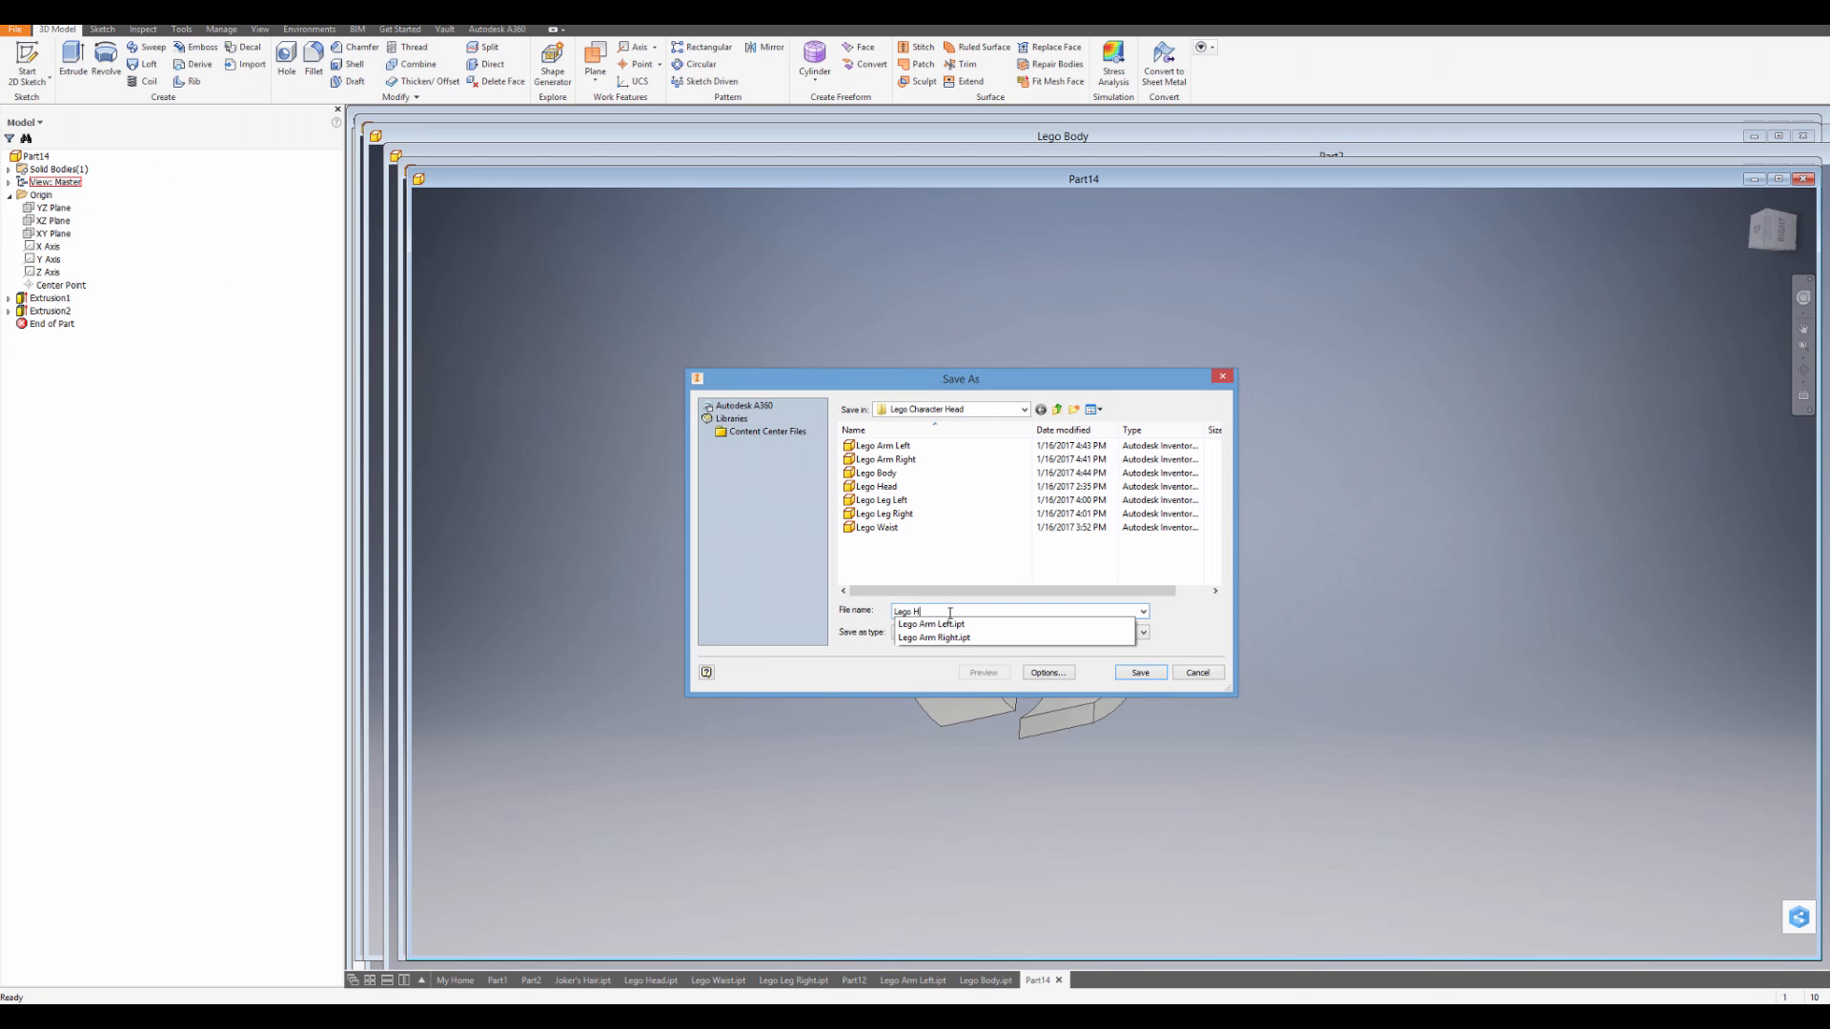
{"action": "left_click", "coordinate": [1139, 672]}
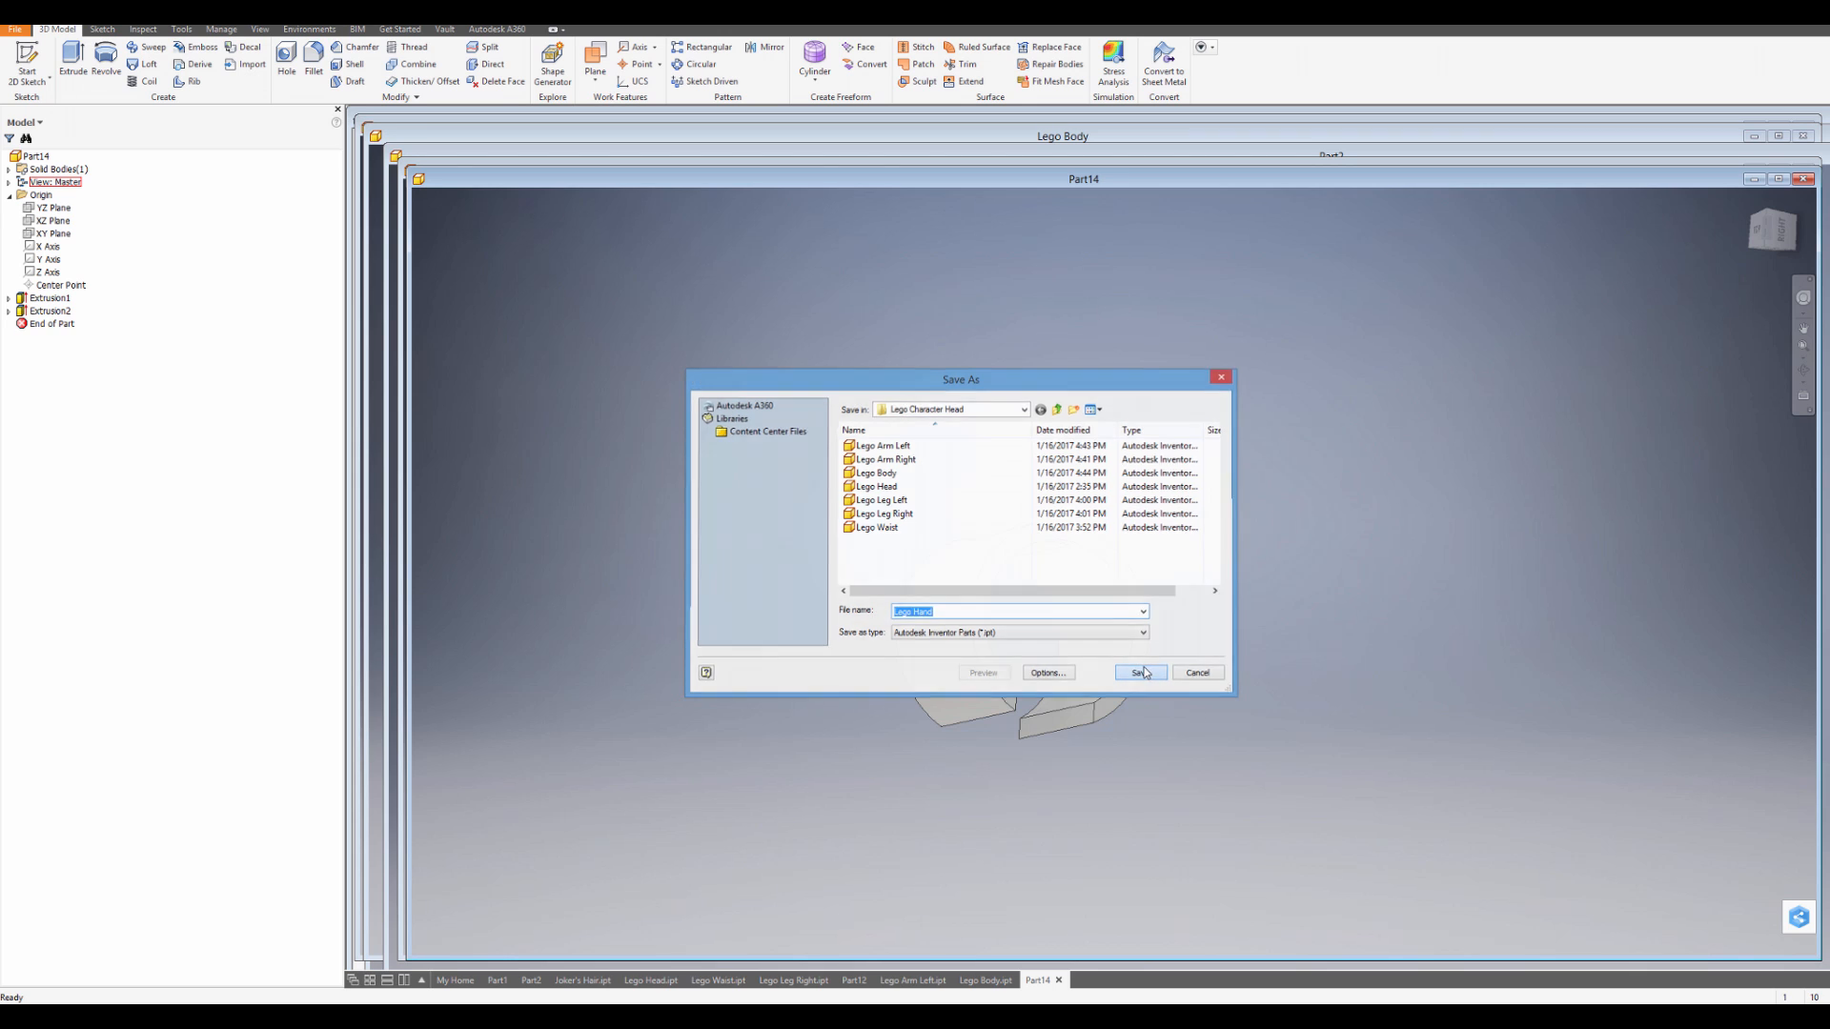
{"action": "key", "text": "F6"}
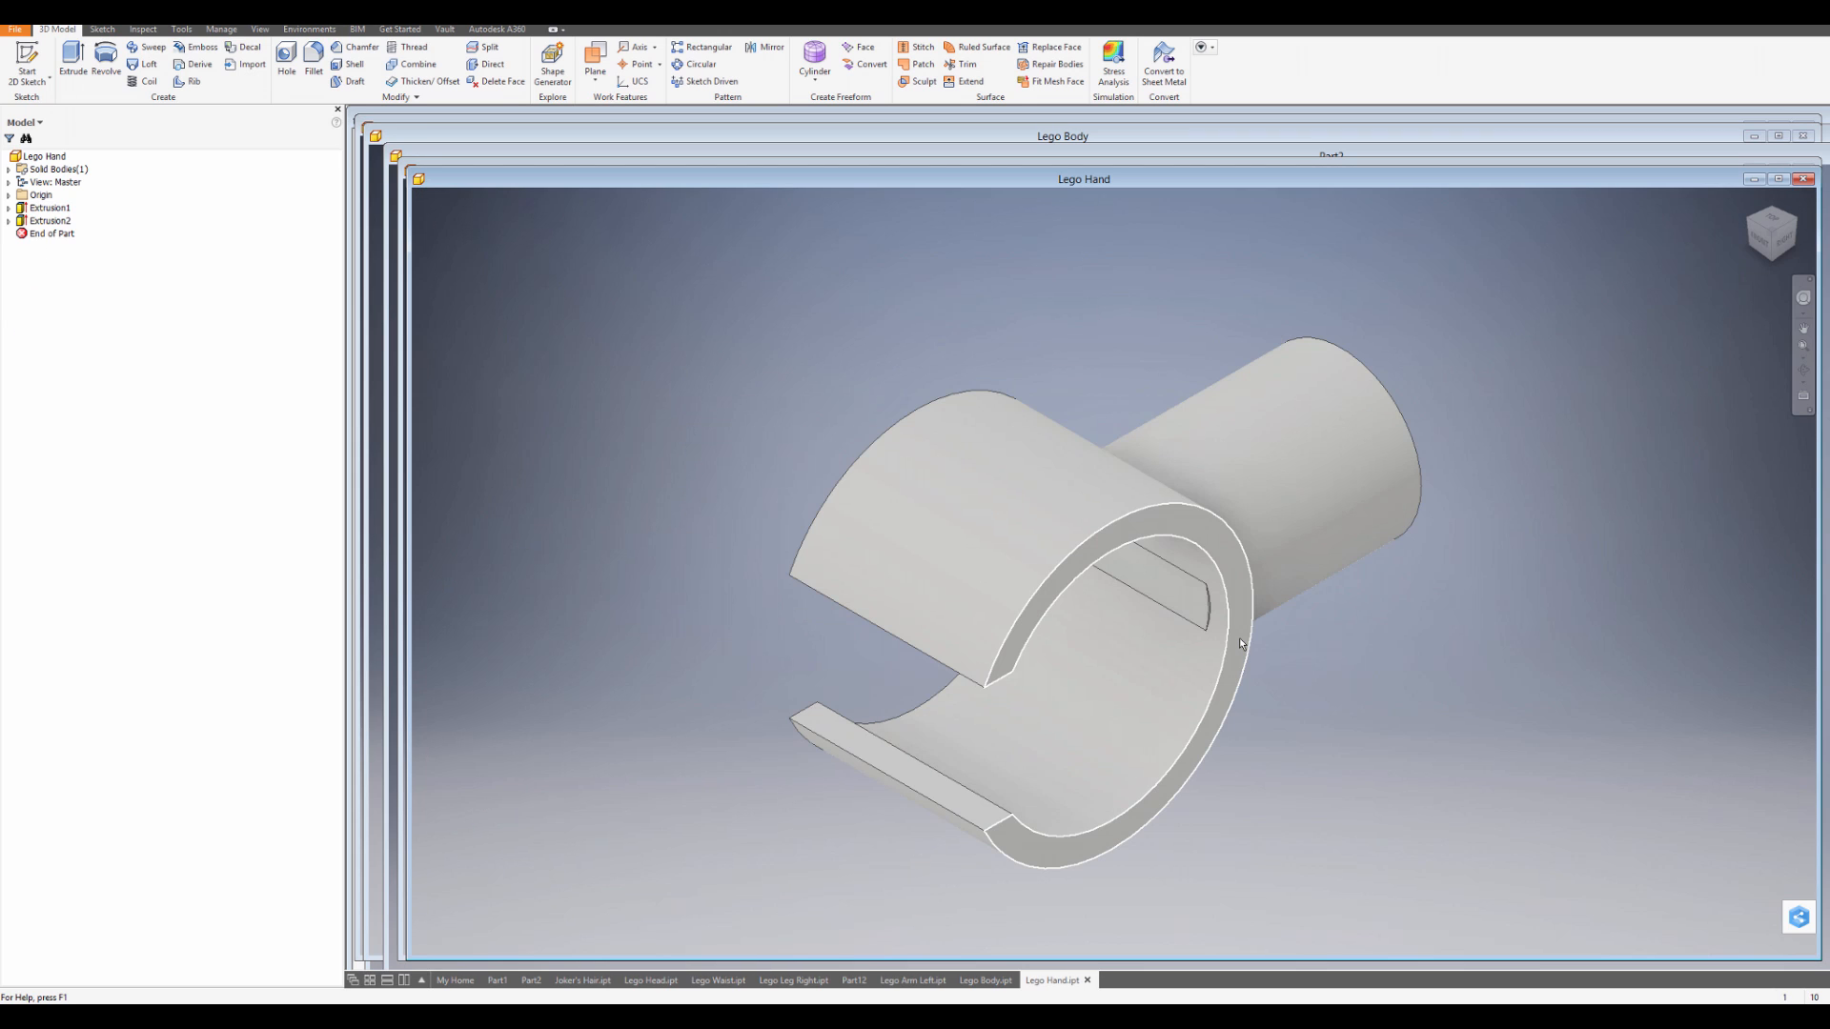
{"action": "mouse_move", "coordinate": [1240, 640]}
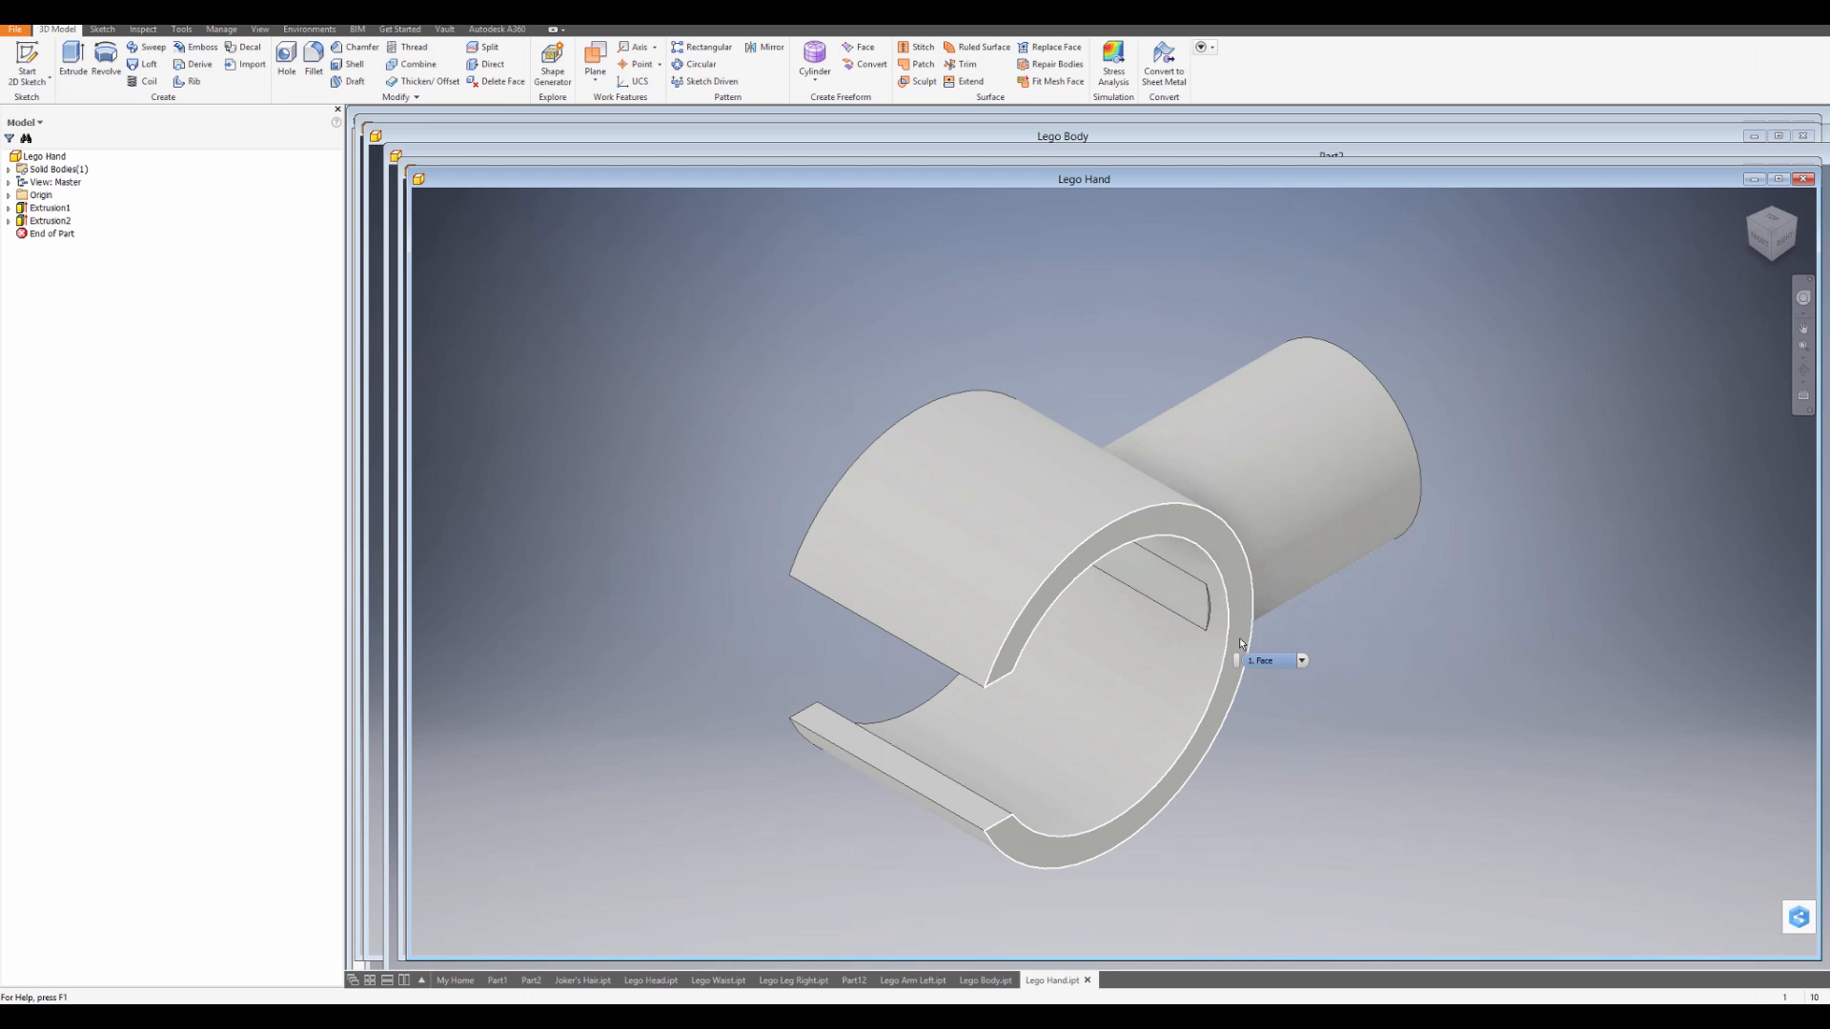